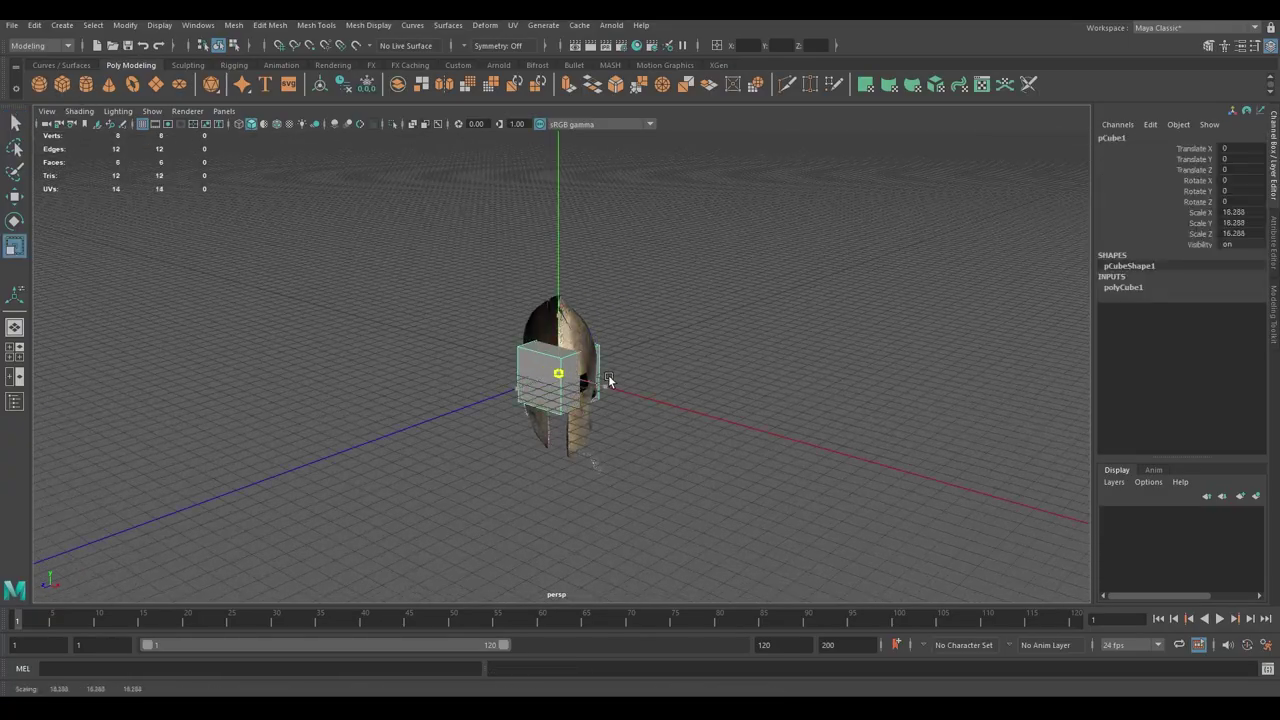
- Smooth the cube into a sphere and scale it up to fit the helmet
key("f")
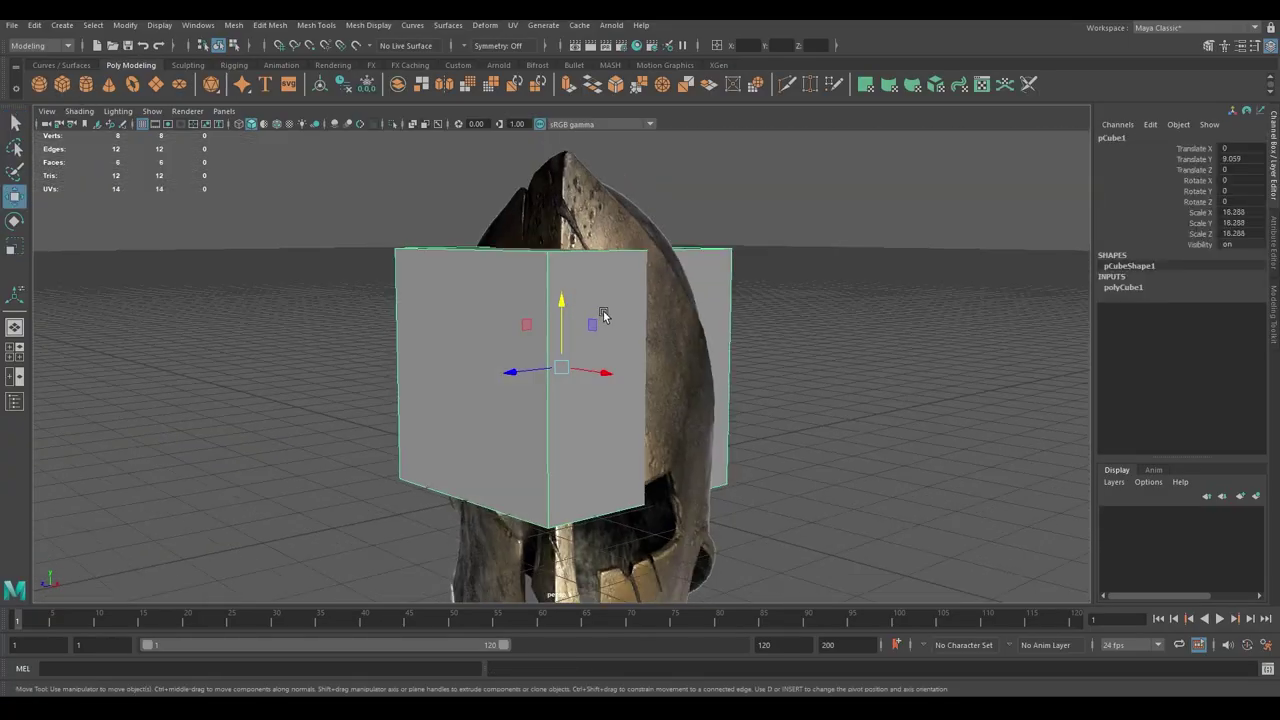
left_click(233, 25)
left_click(260, 150)
left_click_drag(610, 372, 567, 362, "alt")
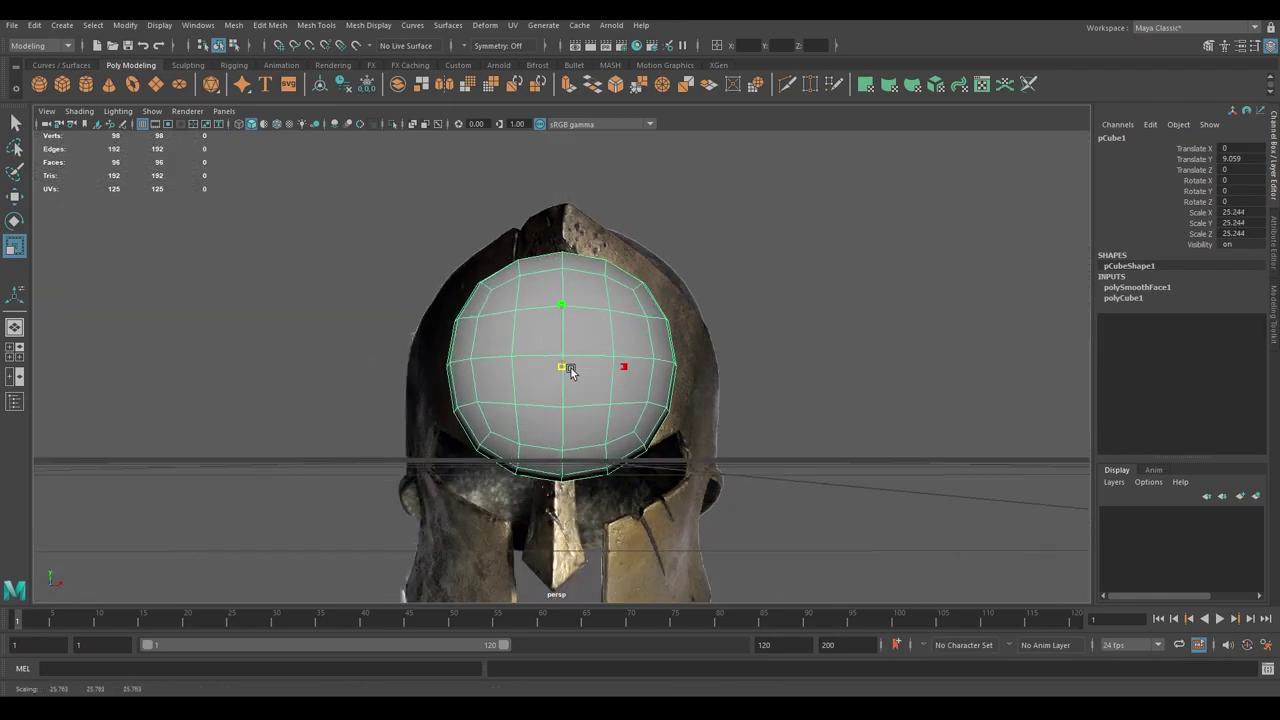
- Delete the sphere's lower faces to leave a dome over the crown
key("q")
key("F11")
double_click(560, 374)
key("Delete")
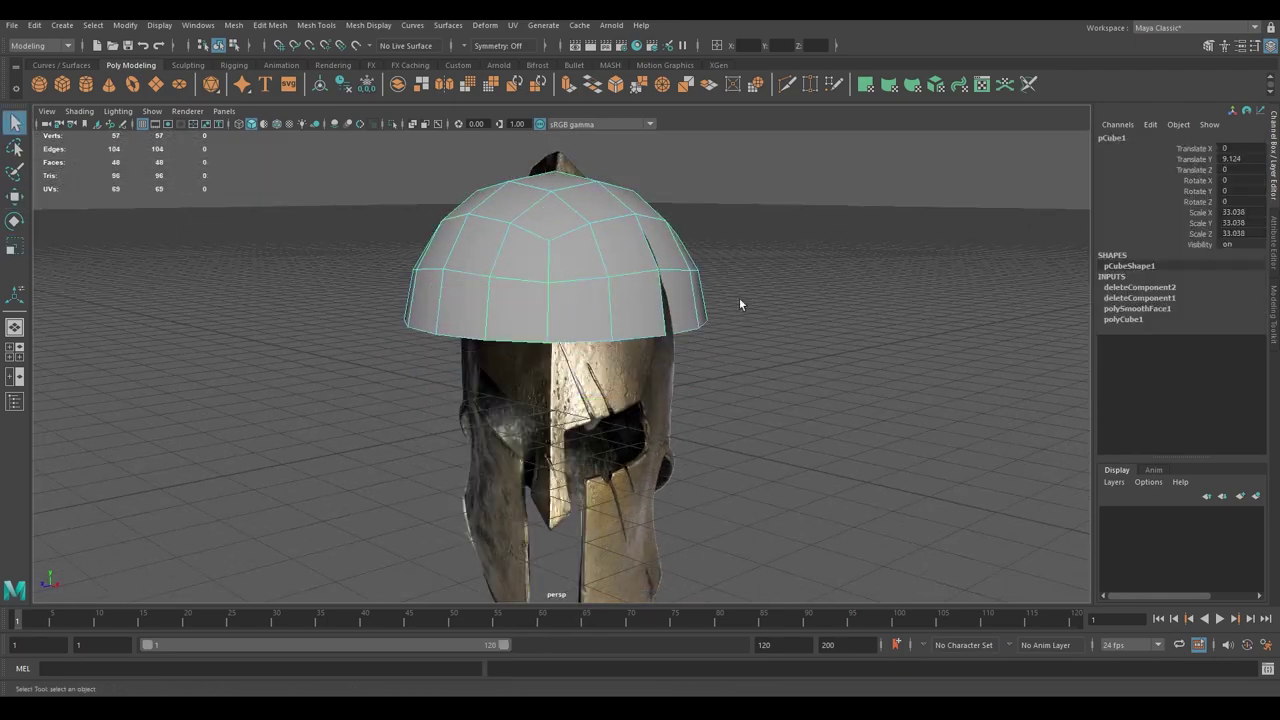
- In front view, extrude the dome's bottom border edges down the face's right side
key("space")
key("space")
key("F10")
left_click_drag(530, 292, 586, 314)
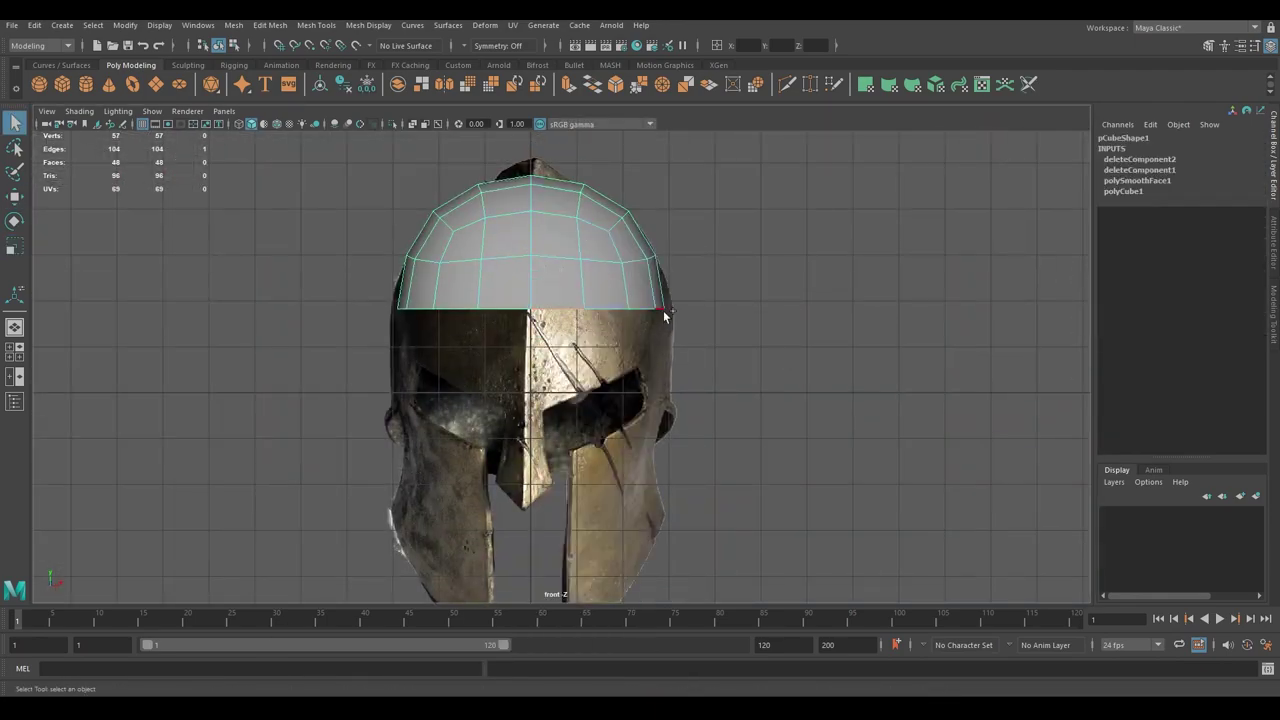
key("ctrl+e")
scroll(596, 367, "up", 2)
- Quad Draw strips down the right edge and below the grey patch to the cheek guard's tip
right_click_drag(596, 367, 551, 382, "shift")
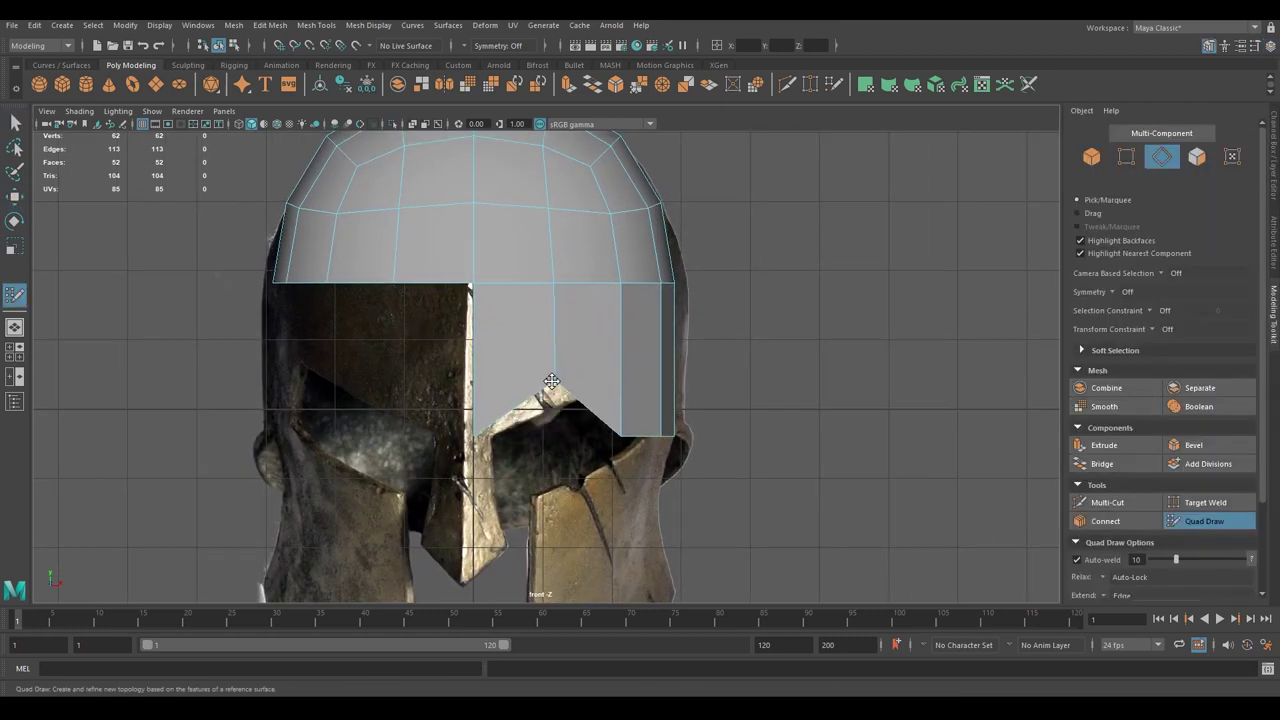
middle_click_drag(622, 378, 650, 330, "alt")
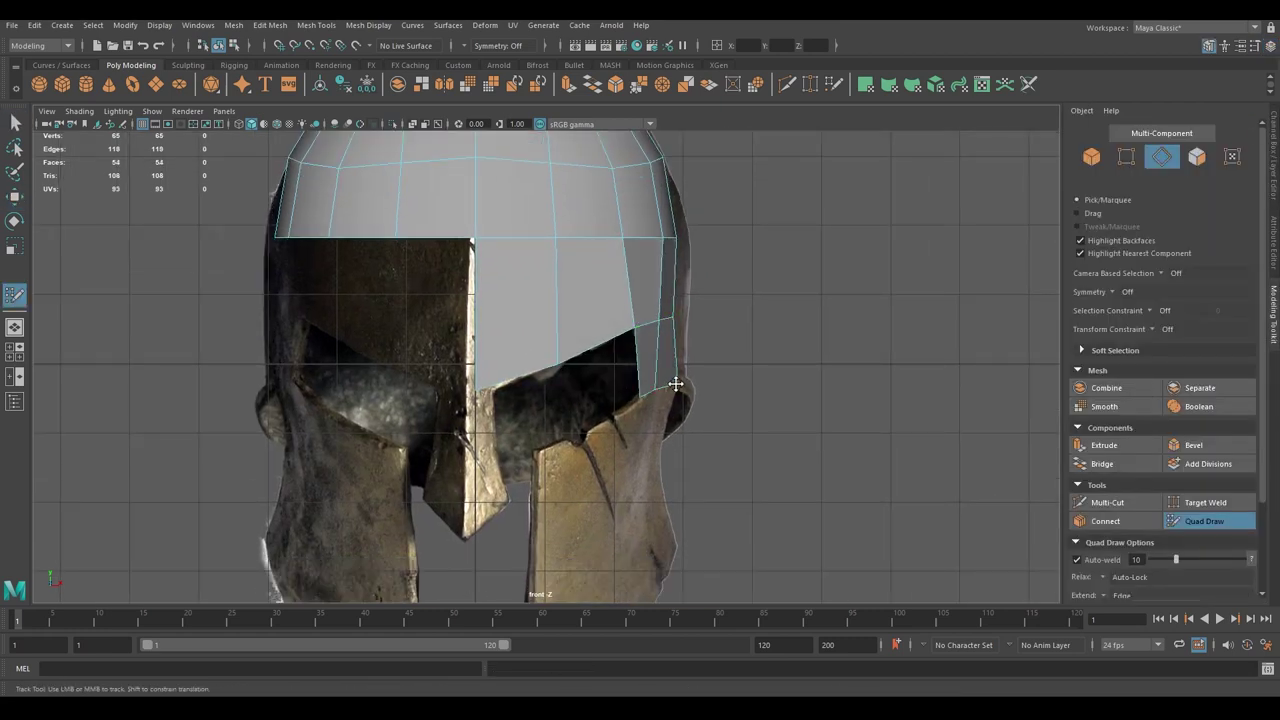
middle_click_drag(655, 390, 655, 320, "alt")
left_click_drag(655, 320, 628, 380)
middle_click_drag(628, 380, 627, 315, "alt")
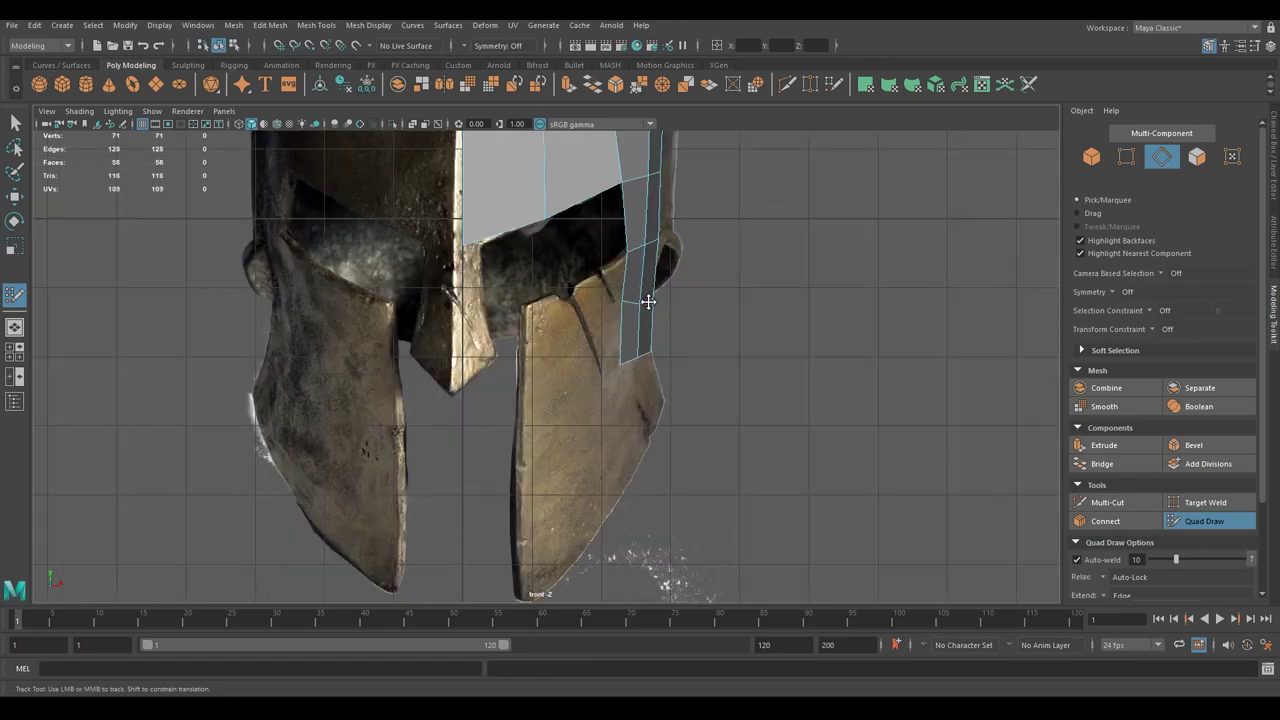
middle_click_drag(652, 420, 670, 374, "alt")
left_click_drag(670, 374, 615, 272)
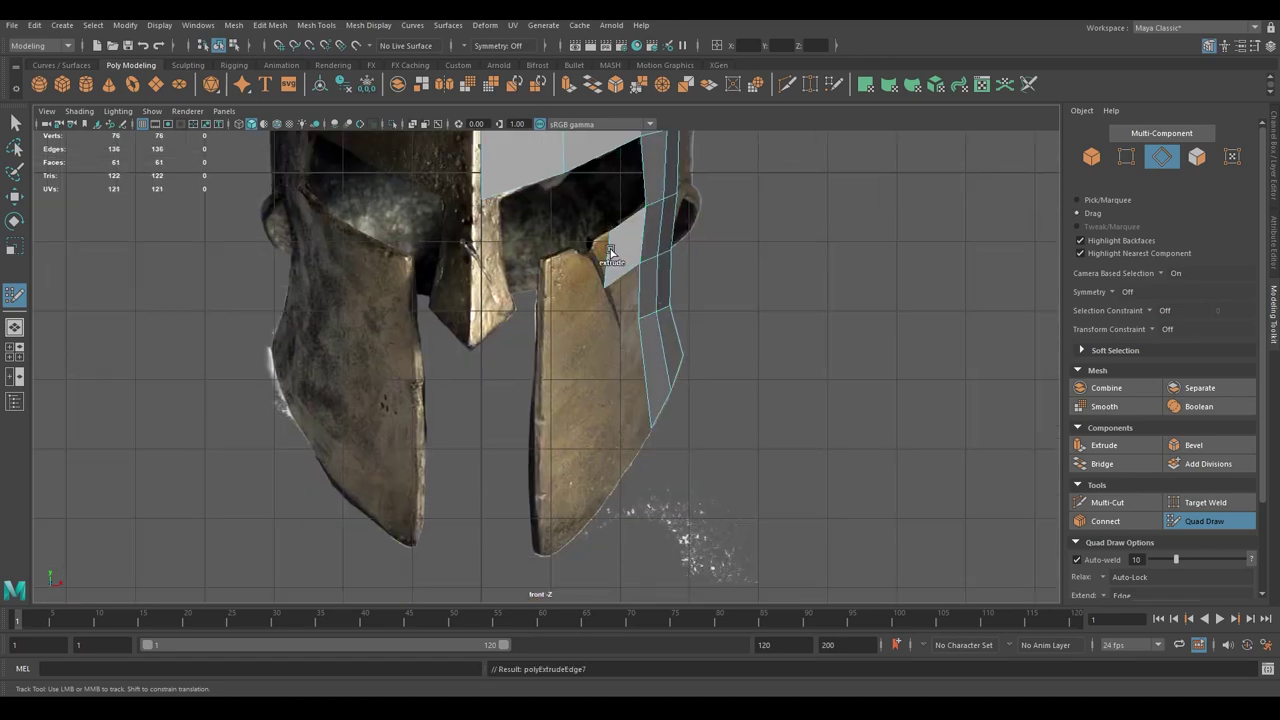
middle_click_drag(575, 357, 575, 302, "alt")
left_click_drag(575, 302, 582, 402)
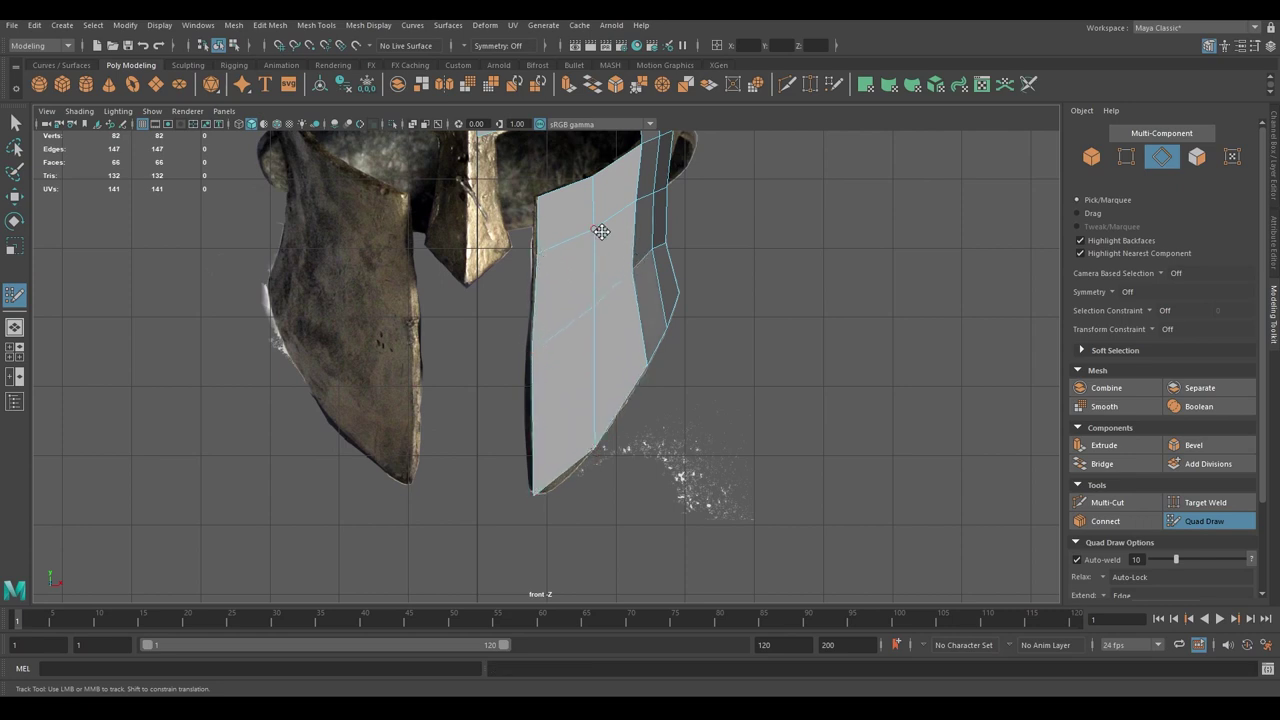
middle_click_drag(631, 268, 623, 306, "alt")
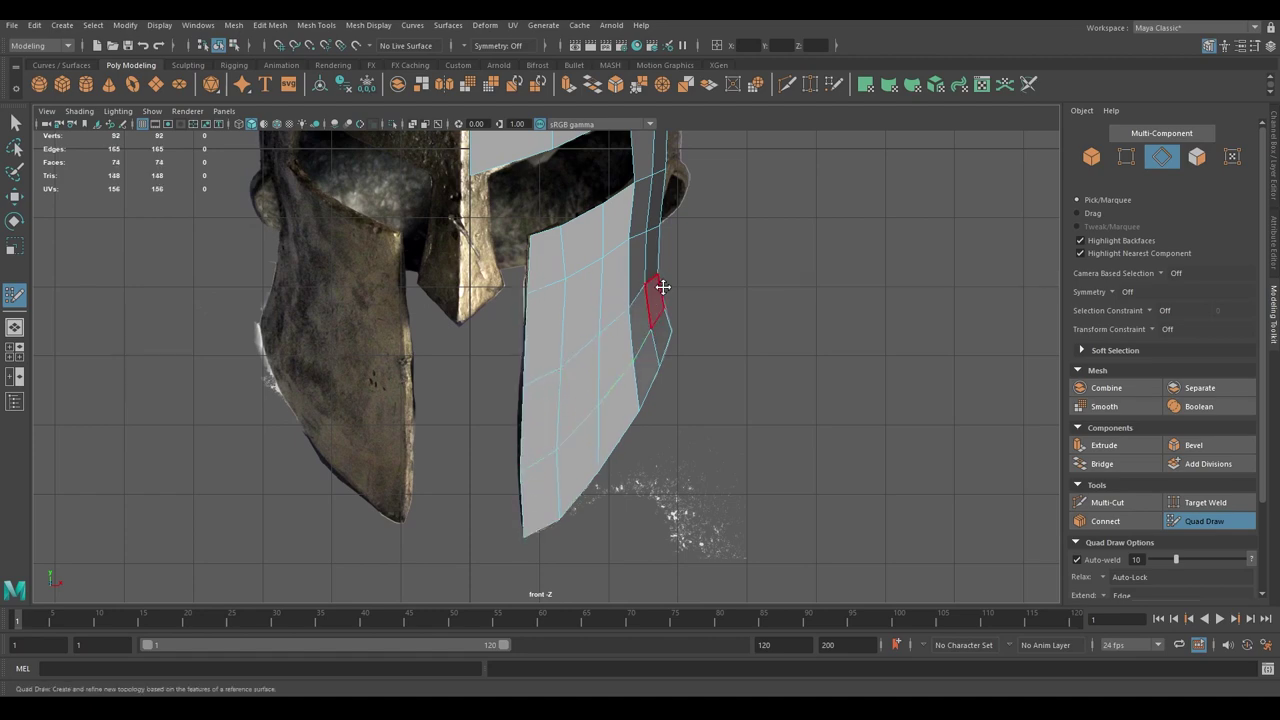
- Hide the textured reference helmet and inspect the new shell in the four-view layout
key("q")
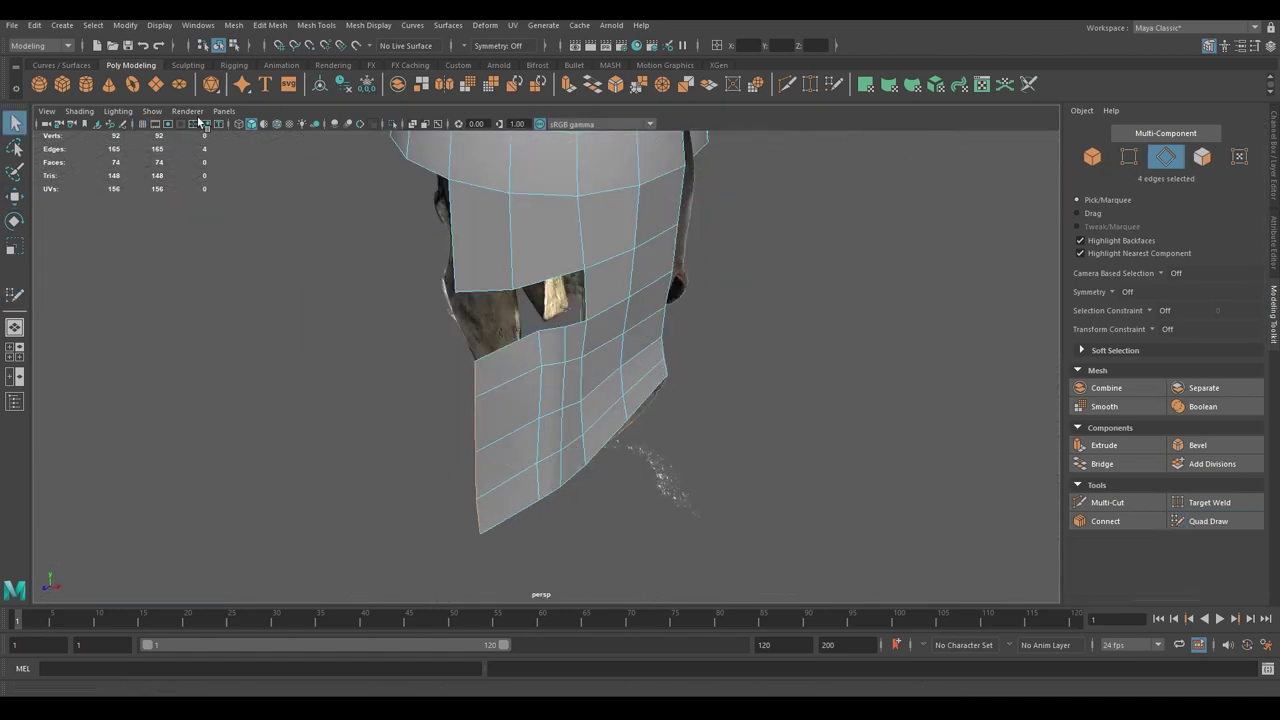
left_click(152, 111)
left_click(175, 128)
key("w")
left_click_drag(401, 360, 560, 395, "alt")
key("q")
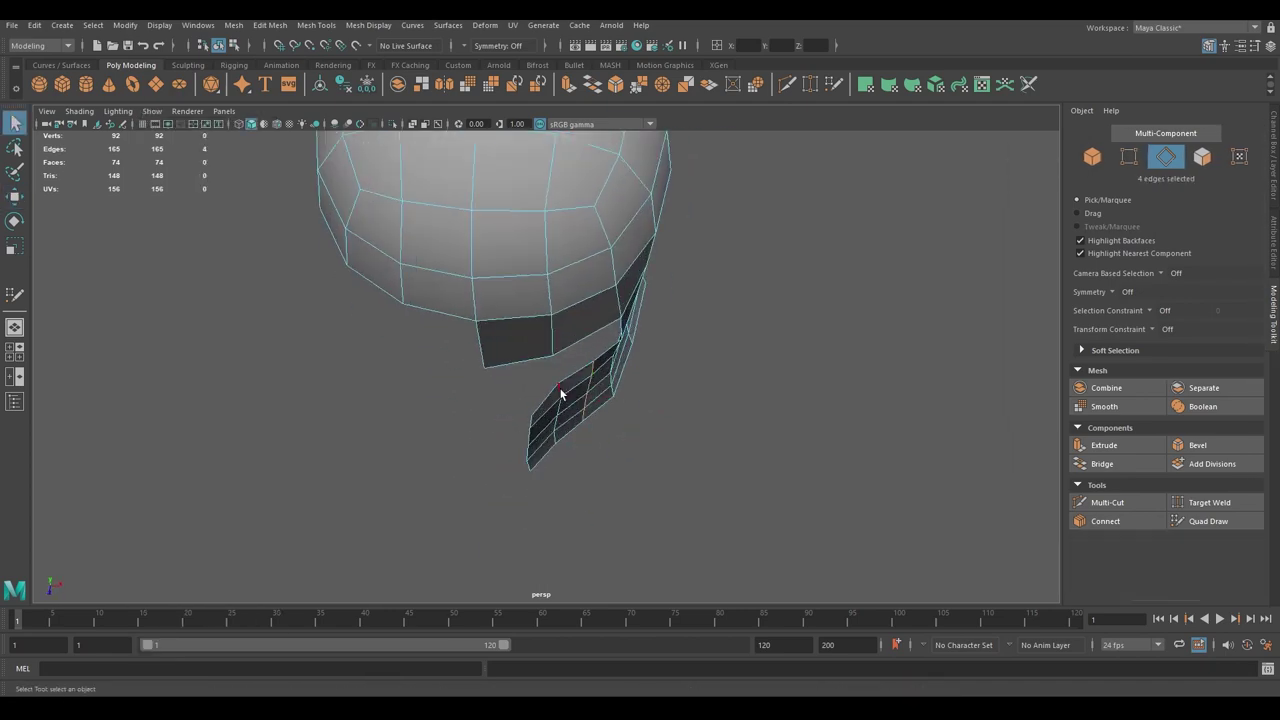
key("w")
key("space")
key("space")
key("space")
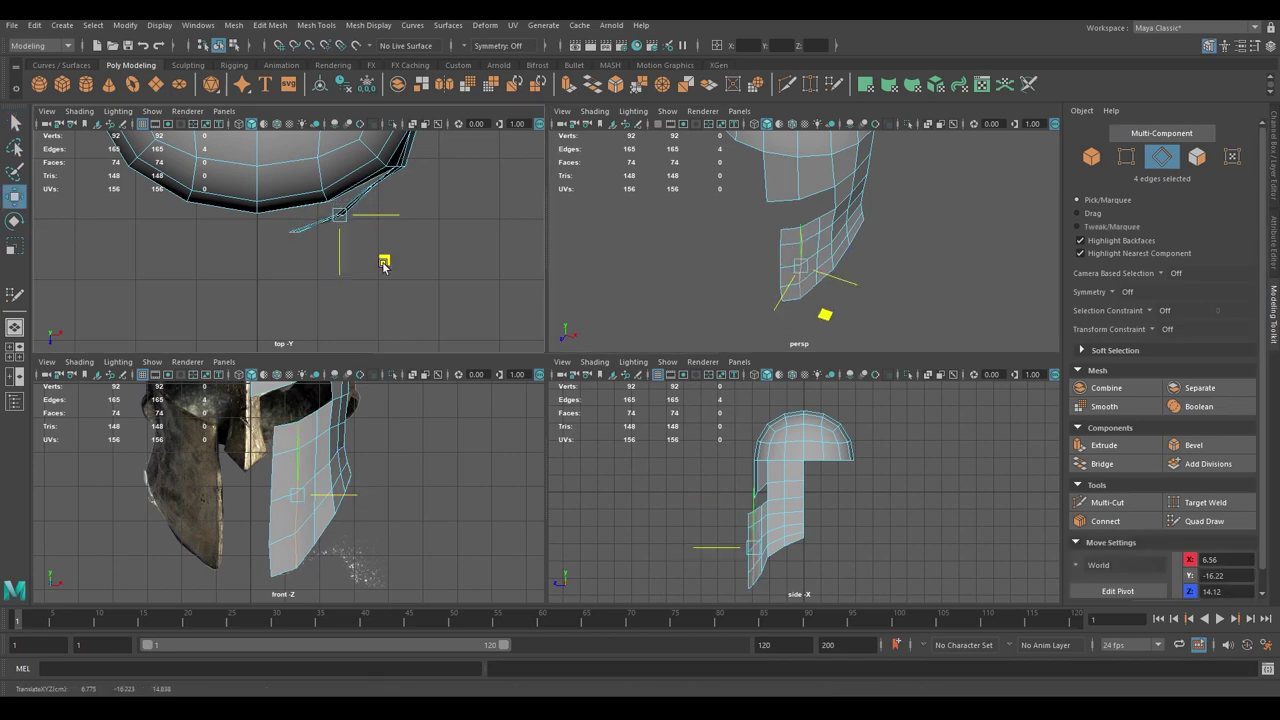
key("space")
key("q")
mouse_move(462, 221)
left_mouse_down("alt")
mouse_move(811, 263)
mouse_move(454, 271)
mouse_move(577, 254)
left_mouse_up("alt")
- Select eight cheek-guard faces and adjust vertices to reshape the guard around the eye slot
right_click_drag(580, 252, 708, 251)
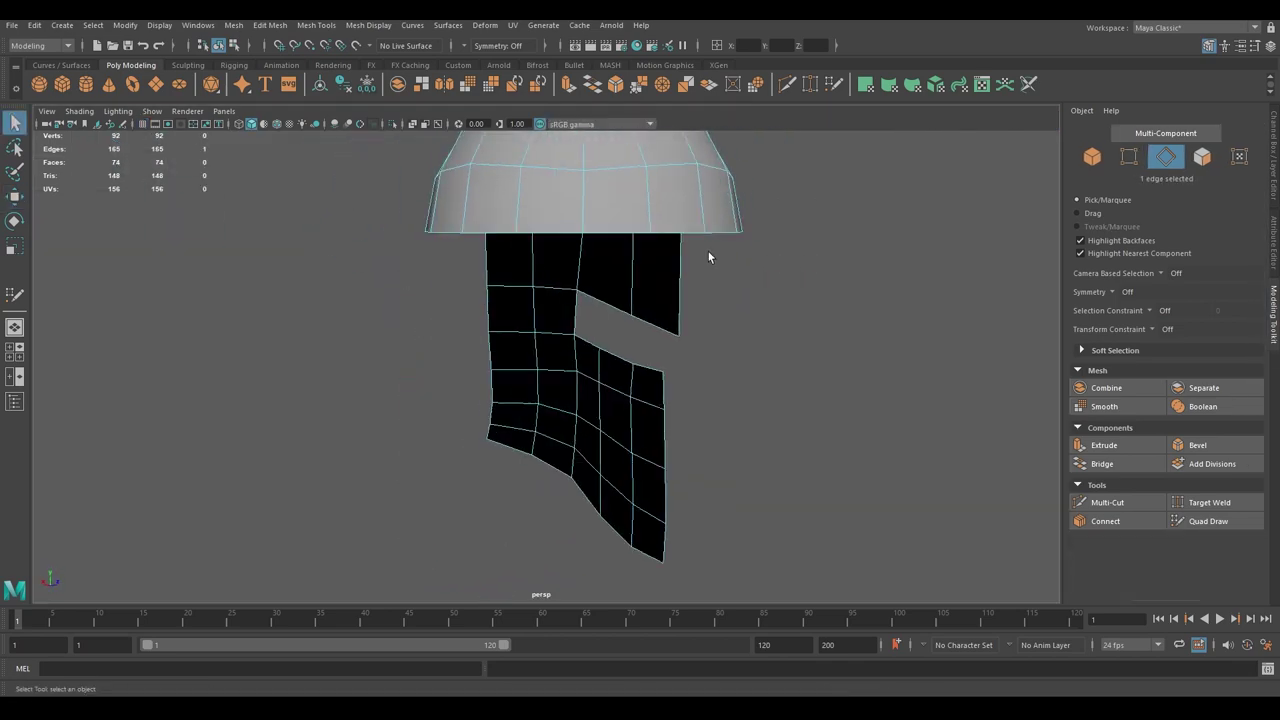
mouse_move(708, 251)
left_mouse_down("alt")
mouse_move(550, 252)
mouse_move(564, 337)
left_mouse_up("alt")
key("space")
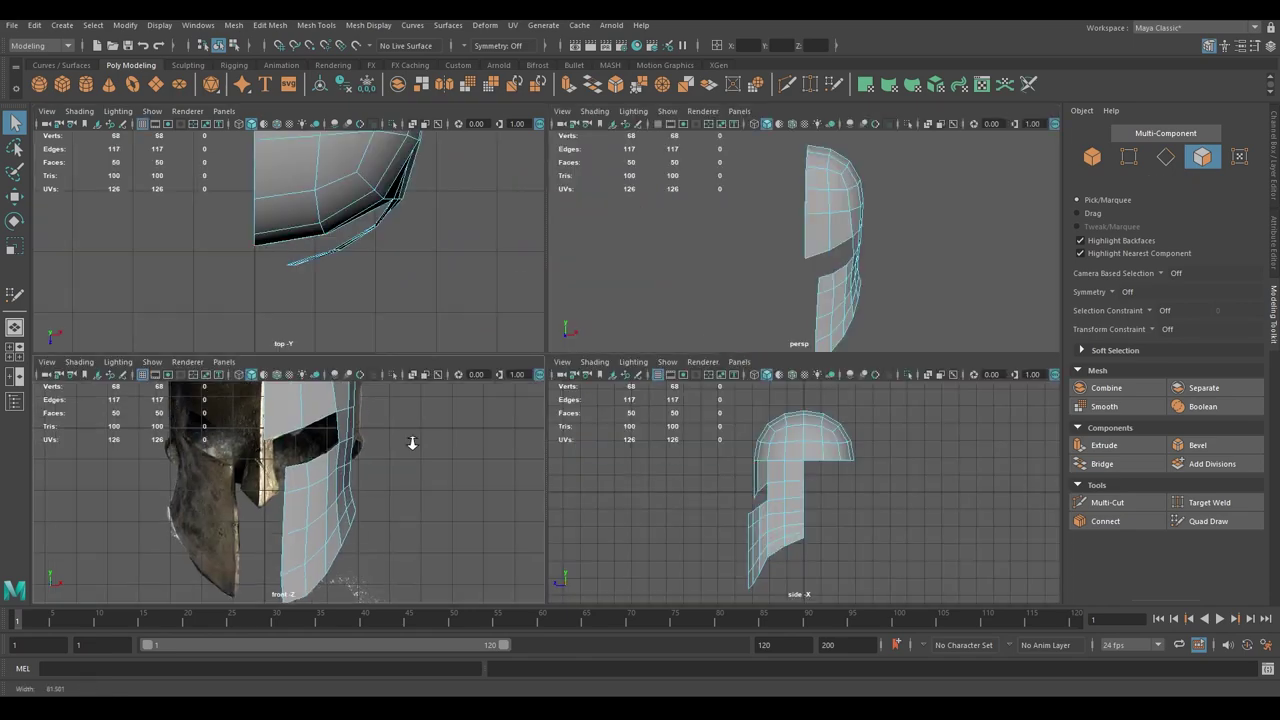
key("space")
key("space")
key("space")
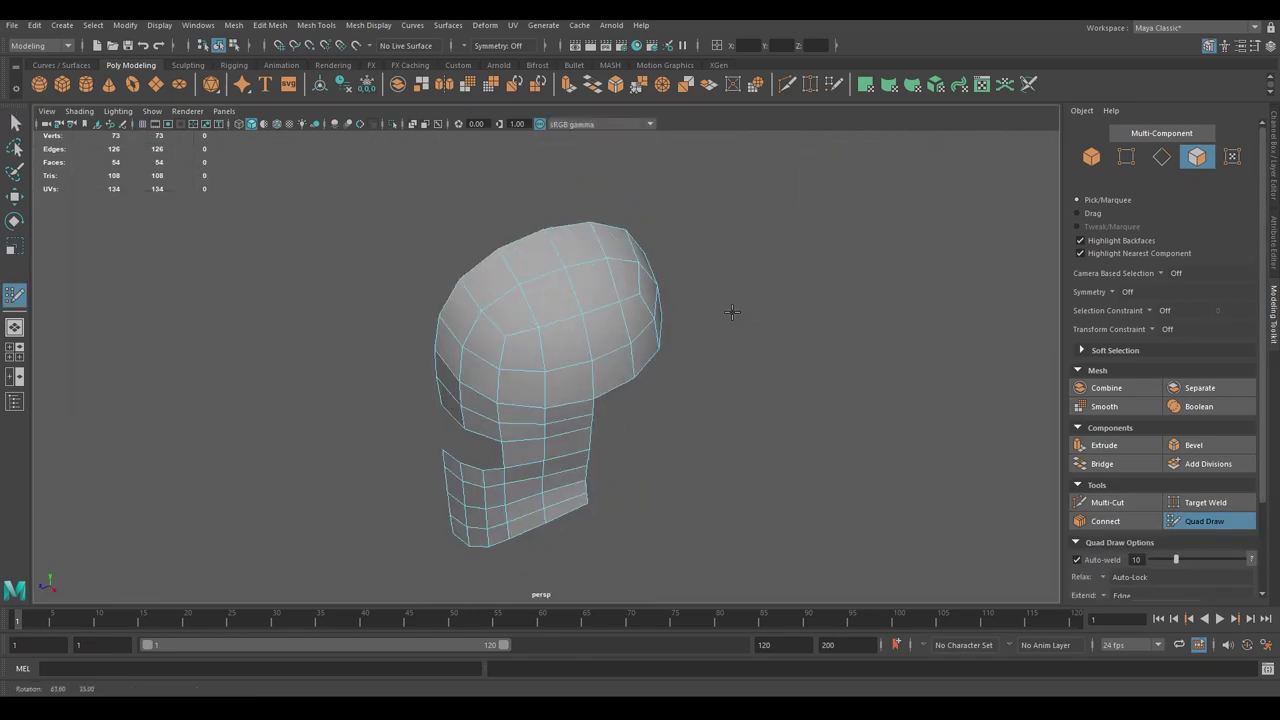
key("q")
mouse_move(481, 565)
left_mouse_down("alt")
mouse_move(523, 414)
mouse_move(480, 434)
mouse_move(603, 422)
mouse_move(550, 456)
mouse_move(375, 338)
left_mouse_up("alt")
key("q")
key("F9")
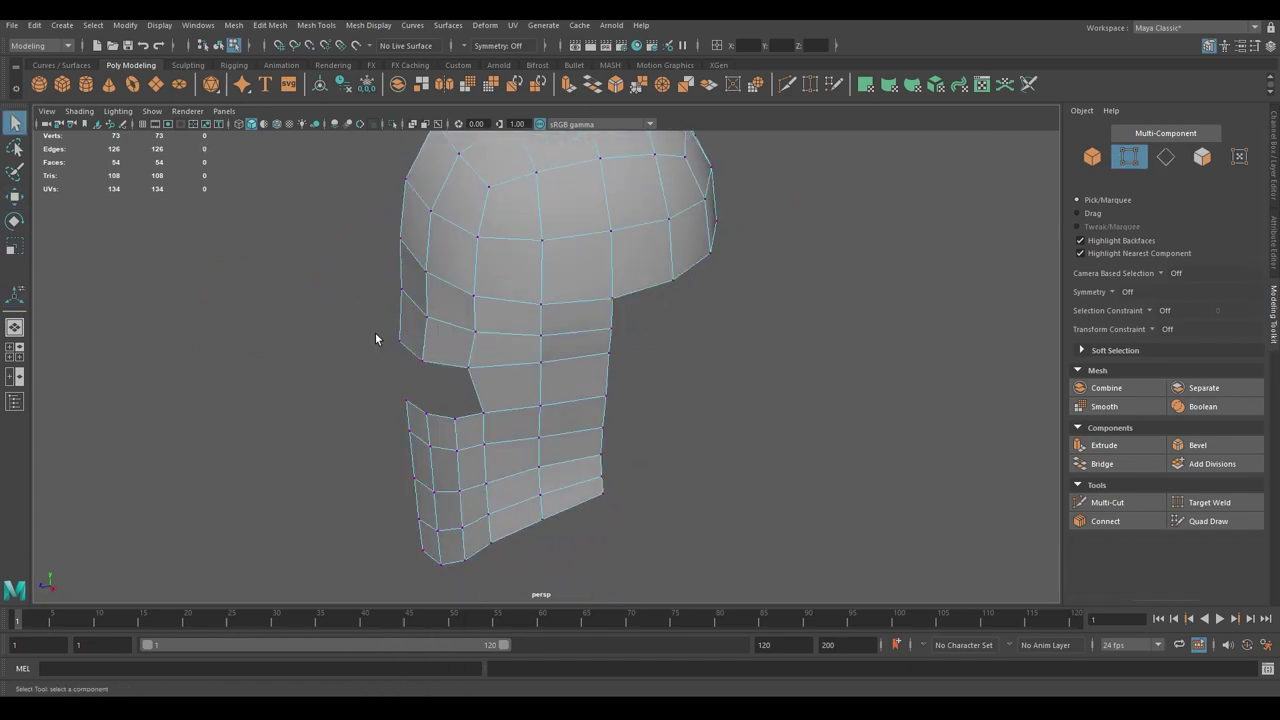
mouse_move(383, 289)
left_mouse_down("alt")
mouse_move(583, 283)
mouse_move(571, 391)
mouse_move(416, 343)
mouse_move(560, 420)
left_mouse_up("alt")
key("F8")
key("q")
- Select the half-helmet shell in the front view with the whole helmet visible
scroll(416, 343, "up", 3)
scroll(560, 420, "up", 5)
key("space")
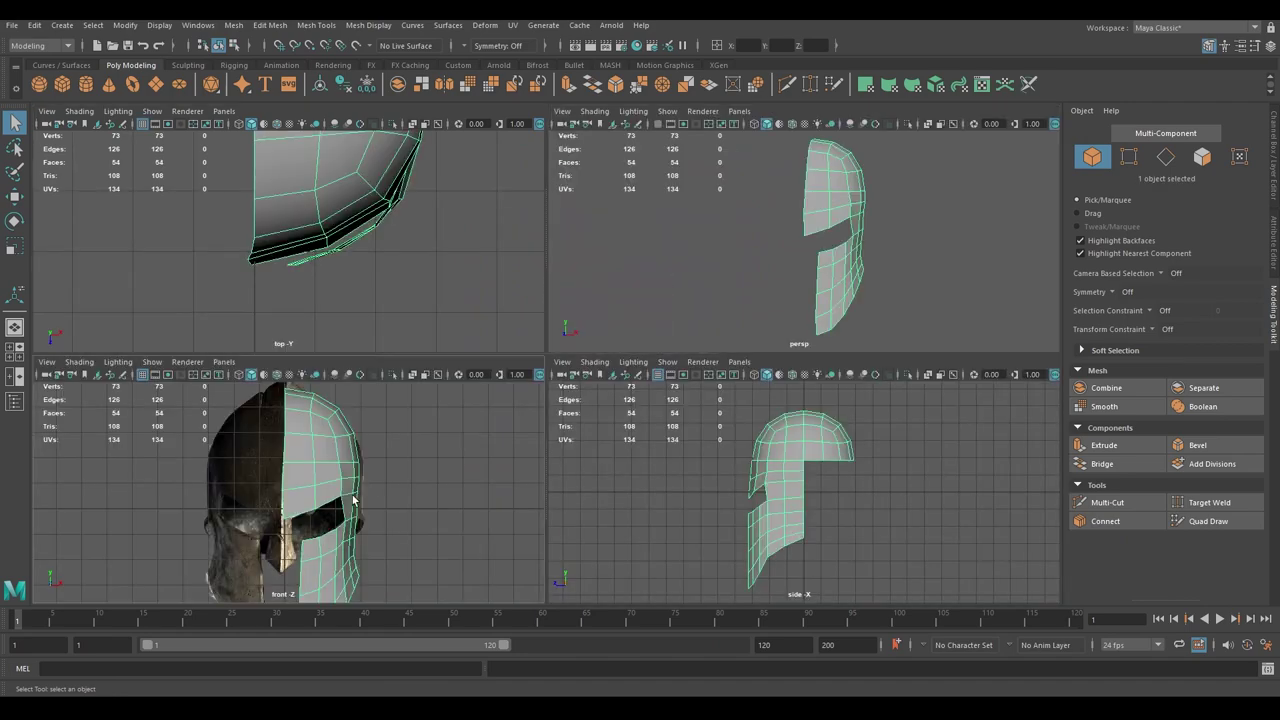
key("space")
left_click(1205, 521)
scroll(566, 358, "down", 1)
middle_click_drag(566, 358, 568, 334, "alt")
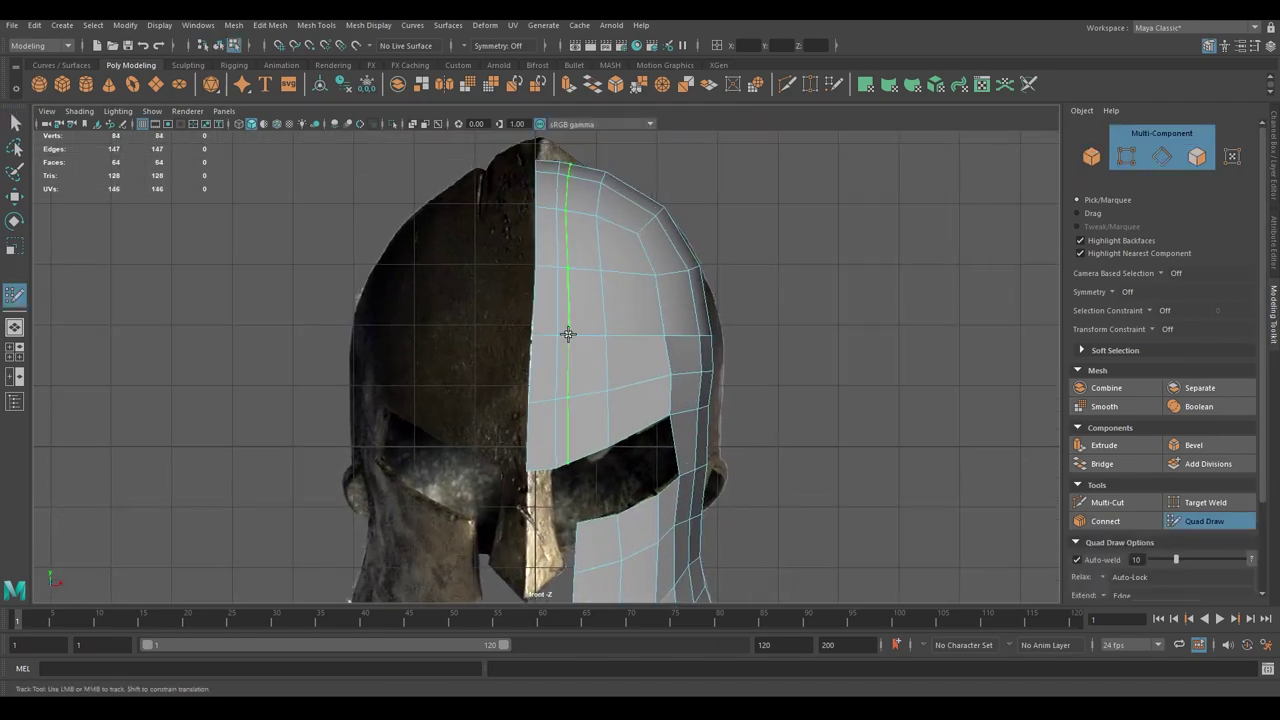
- Quad Draw a nose-guard strip beside the eye opening
left_click(1133, 505)
left_click(1205, 275)
scroll(570, 395, "up", 2)
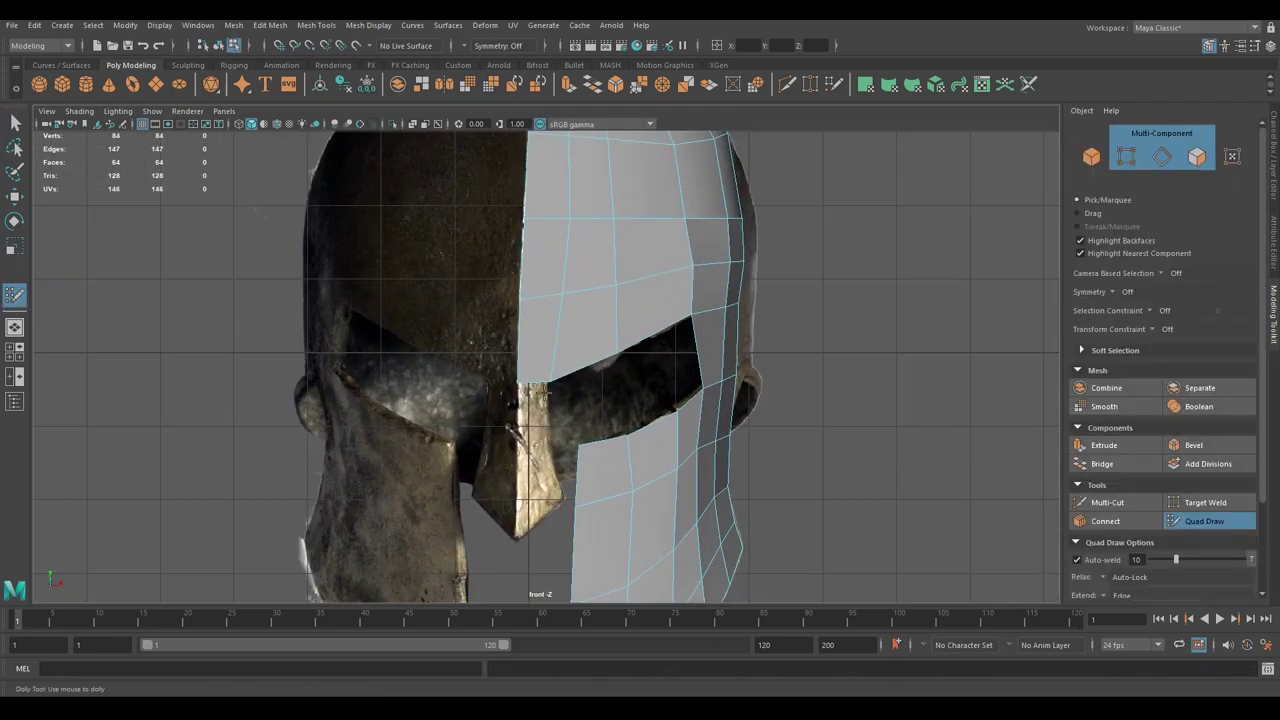
scroll(533, 455, "up", 1)
middle_click_drag(533, 455, 535, 393, "alt")
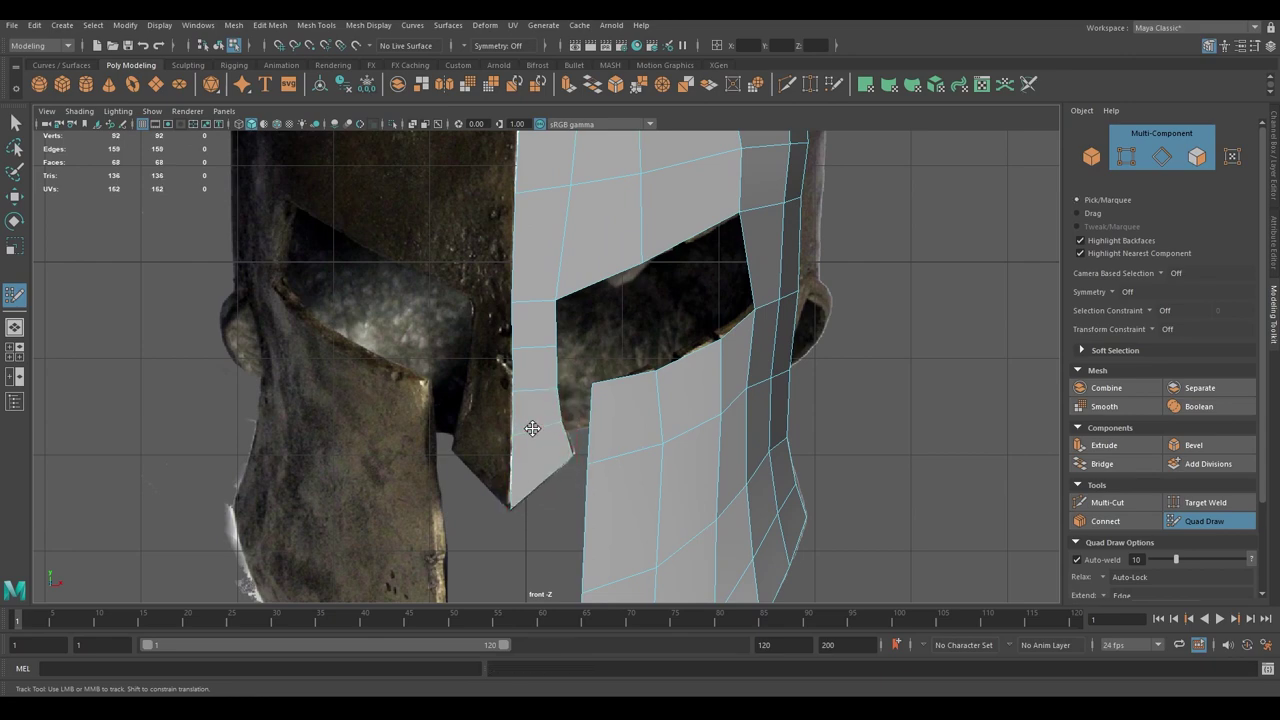
scroll(532, 390, "down", 3)
scroll(540, 380, "down", 2)
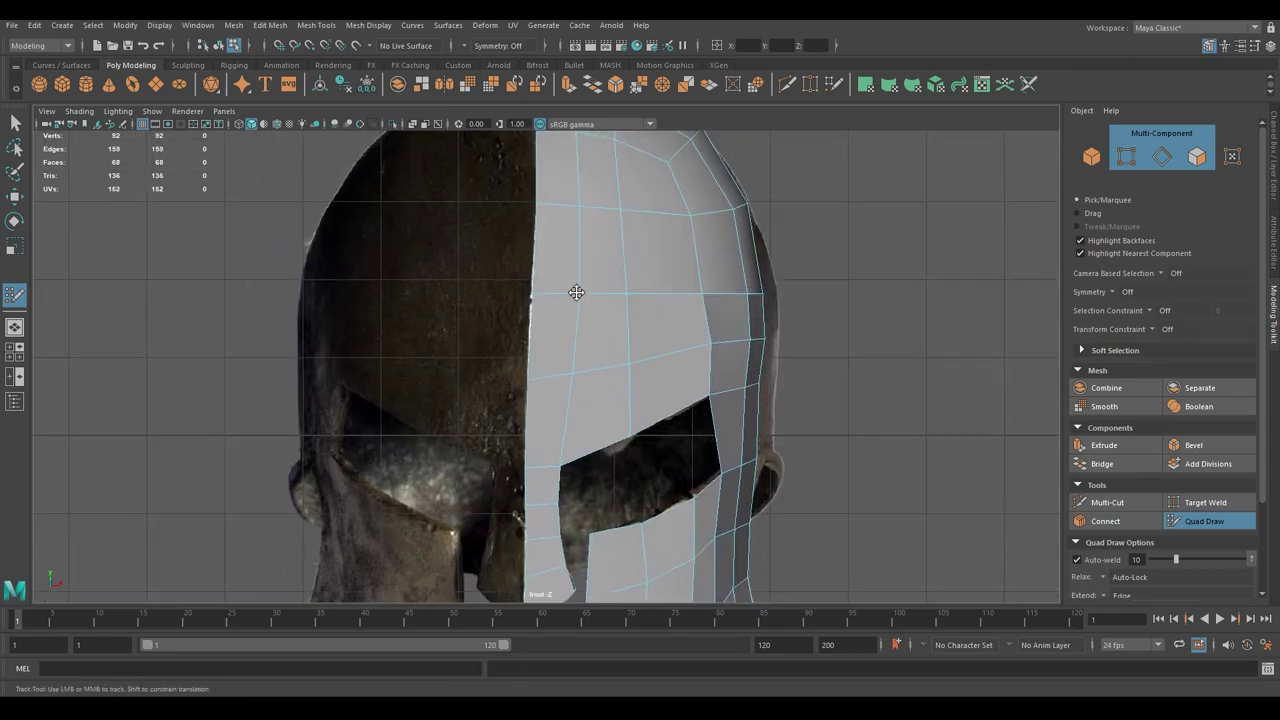
- Select and move vertices along the helmet edge to refine its shape
key("q")
right_click(600, 261)
mouse_move(600, 261)
left_mouse_down("alt")
mouse_move(540, 380)
mouse_move(406, 358)
left_mouse_up("alt")
right_click(543, 343)
left_click(486, 340)
left_click(550, 420)
key("w")
key("w")
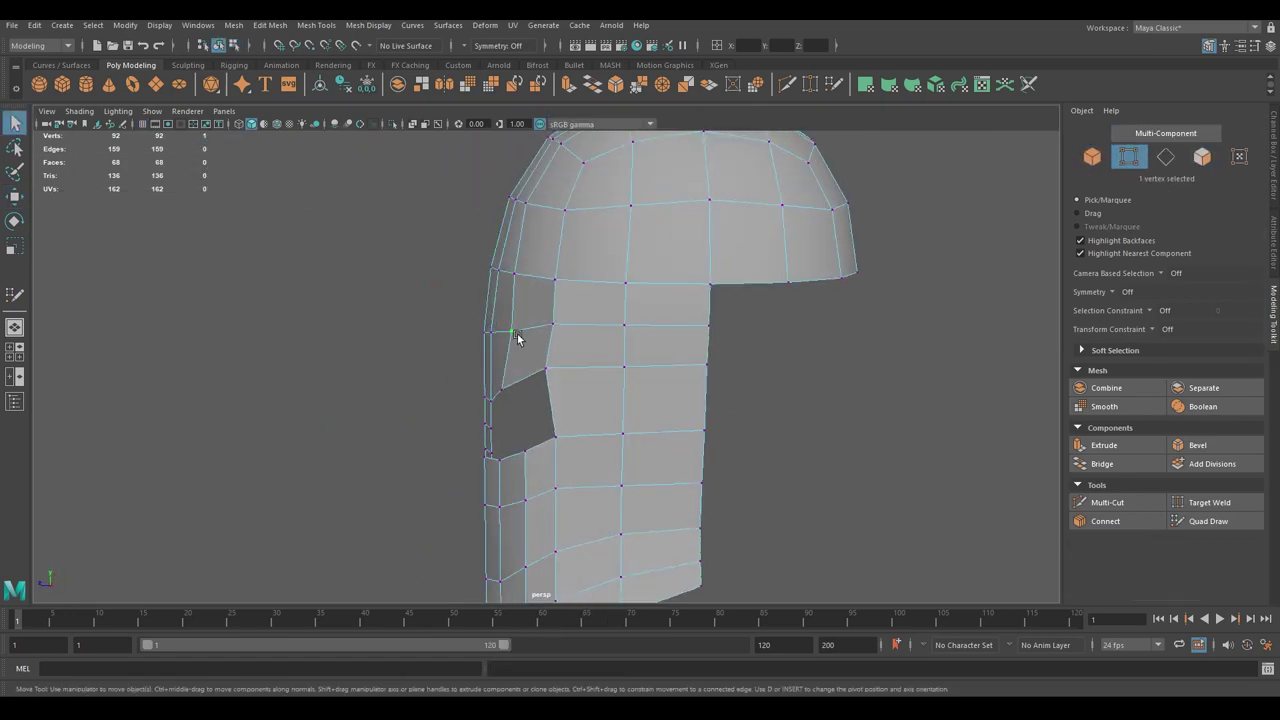
mouse_move(518, 338)
left_mouse_down("alt")
mouse_move(417, 380)
mouse_move(689, 374)
mouse_move(523, 418)
mouse_move(535, 405)
left_mouse_up("alt")
key("q")
key("F11")
left_click(523, 418)
key("w")
- Select an edge on the shell, then view the whole half helmet
right_click_drag(592, 272, 591, 229)
left_click(571, 300)
mouse_move(539, 328)
left_mouse_down("alt")
mouse_move(558, 421)
mouse_move(585, 396)
mouse_move(677, 366)
mouse_move(571, 480)
mouse_move(526, 376)
left_mouse_up("alt")
key("q")
left_click_drag(512, 322, 691, 391, "alt")
- Mirror the half helmet into a full helmet shell
scroll(737, 423, "down", 5)
key("F8")
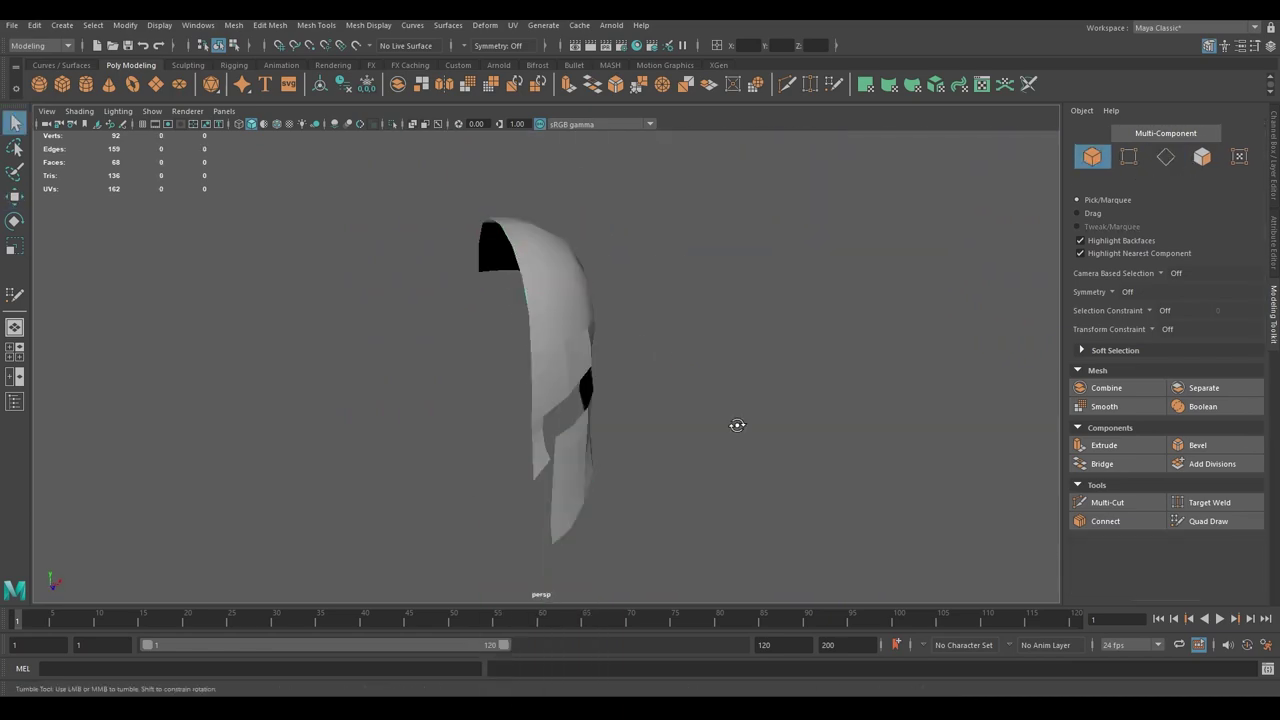
left_click(545, 380)
left_click(369, 25)
left_click(420, 300)
mouse_move(650, 316)
left_mouse_down("alt")
mouse_move(514, 286)
mouse_move(797, 354)
left_mouse_up("alt")
scroll(606, 371, "up", 3)
left_click_drag(606, 371, 586, 312, "alt")
- Merge the two seam vertices at the centre gap to weld the halves
key("F10")
left_click(573, 293)
key("w")
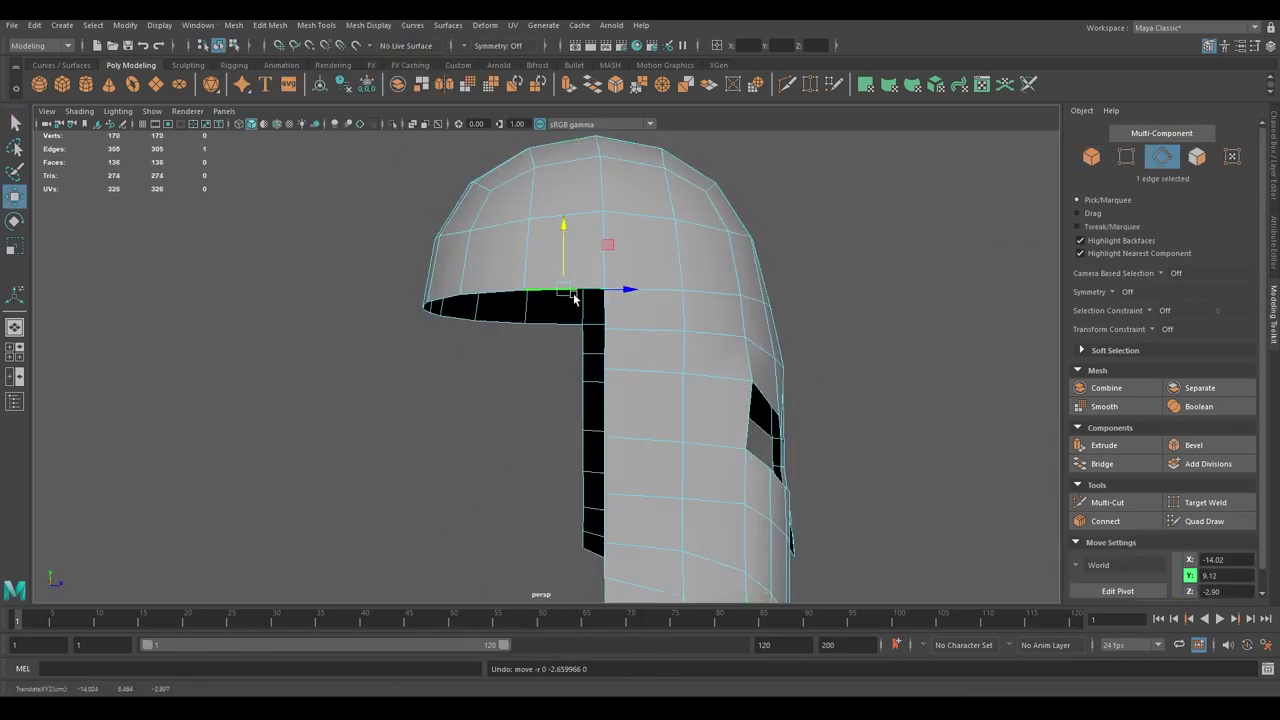
scroll(494, 428, "up", 3)
key("F9")
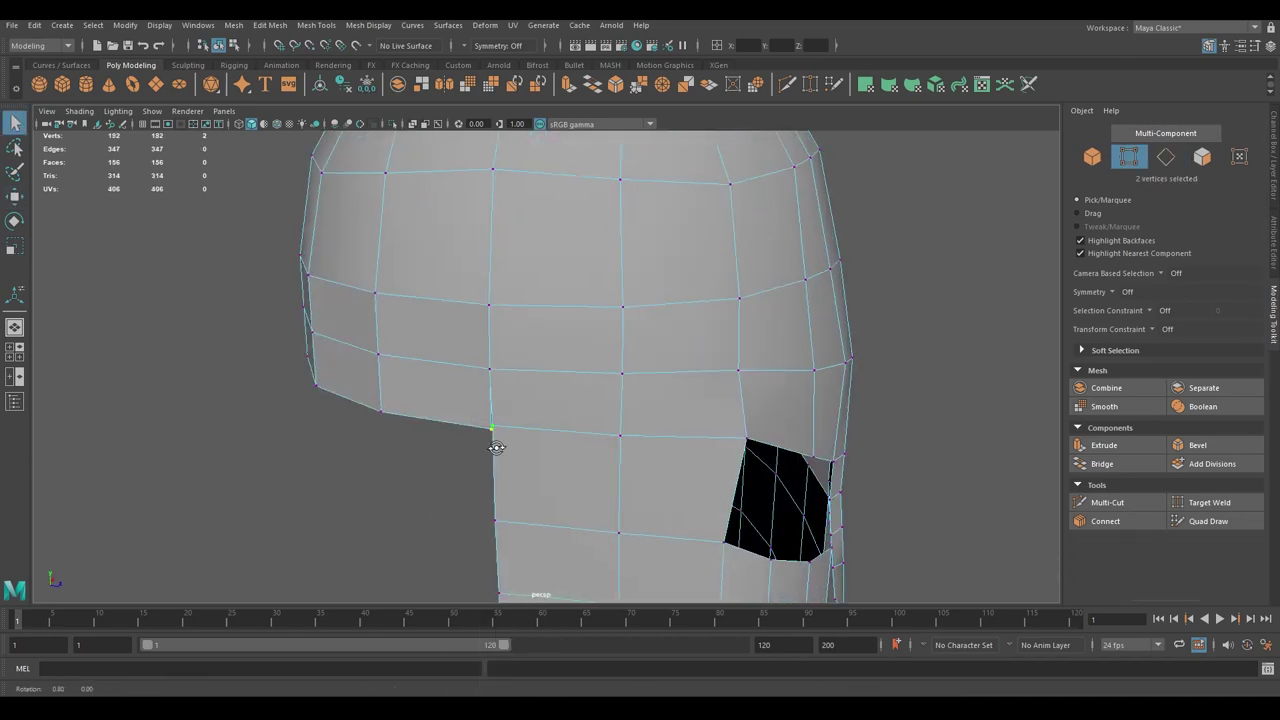
left_click_drag(494, 446, 360, 430, "alt")
left_click(233, 25)
mouse_move(420, 380)
left_mouse_down("alt")
mouse_move(374, 397)
mouse_move(563, 394)
mouse_move(666, 517)
mouse_move(654, 320)
mouse_move(611, 432)
left_mouse_up("alt")
key("F8")
key("f")
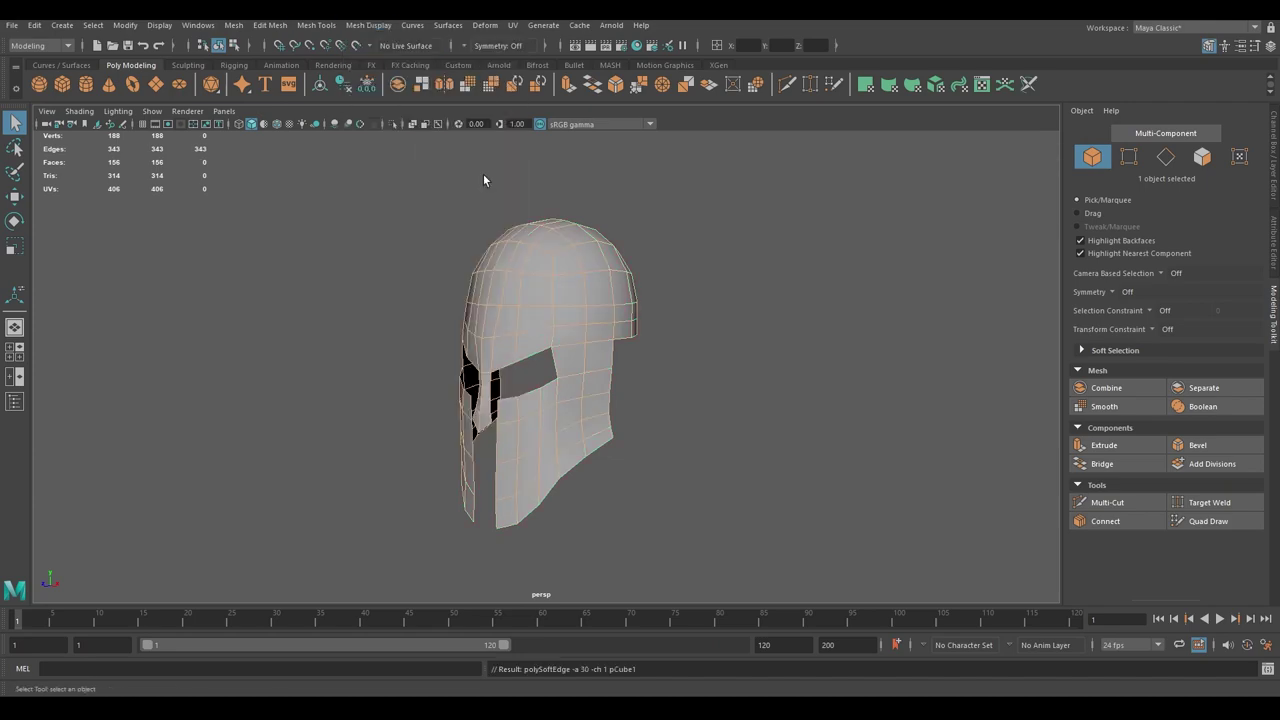
- Extrude the back rim edges outward into a flared neck-guard brim
left_click_drag(483, 180, 520, 300, "alt")
key("F10")
key("w")
key("space")
key("space")
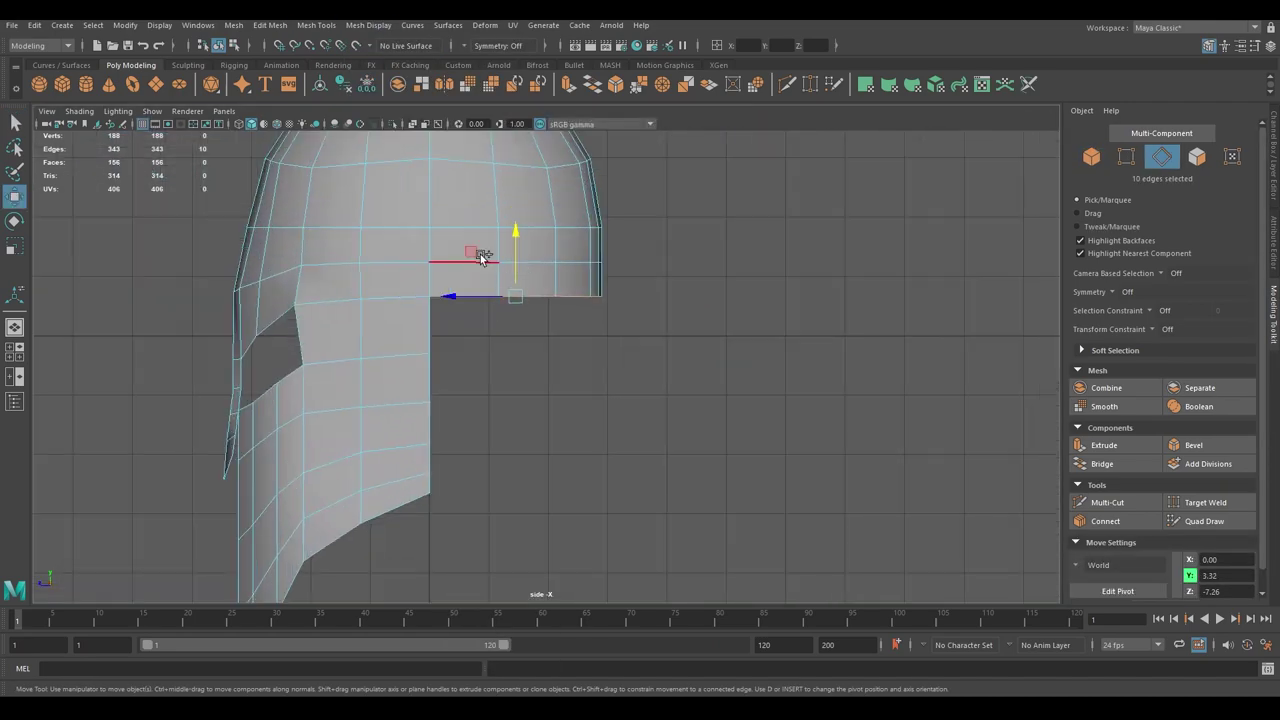
key("space")
key("space")
mouse_move(694, 337)
left_mouse_down("alt")
mouse_move(523, 420)
mouse_move(671, 429)
mouse_move(427, 406)
left_mouse_up("alt")
right_click_drag(427, 406, 430, 628, "shift")
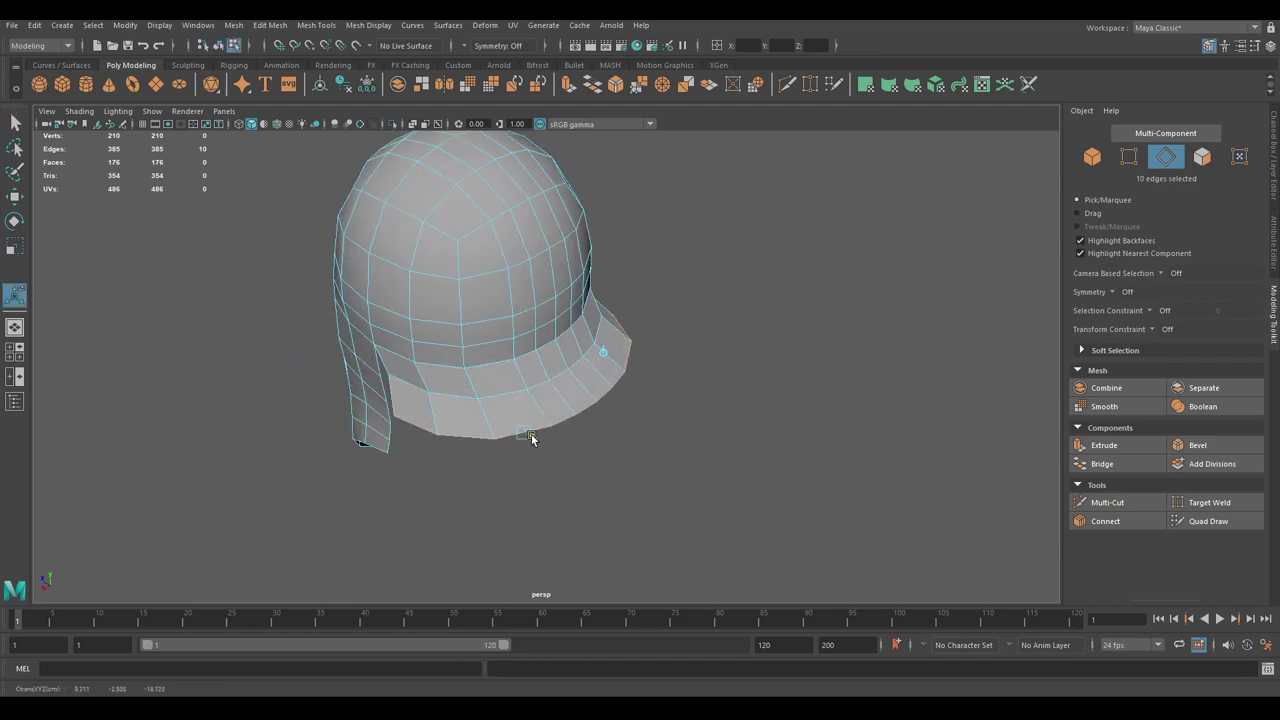
mouse_move(531, 434)
left_mouse_down("alt")
mouse_move(645, 383)
mouse_move(451, 371)
mouse_move(486, 449)
mouse_move(543, 366)
left_mouse_up("alt")
key("q")
- Apply Soften Edge to smooth the shading across the whole helmet
left_click(368, 25)
left_click(420, 137)
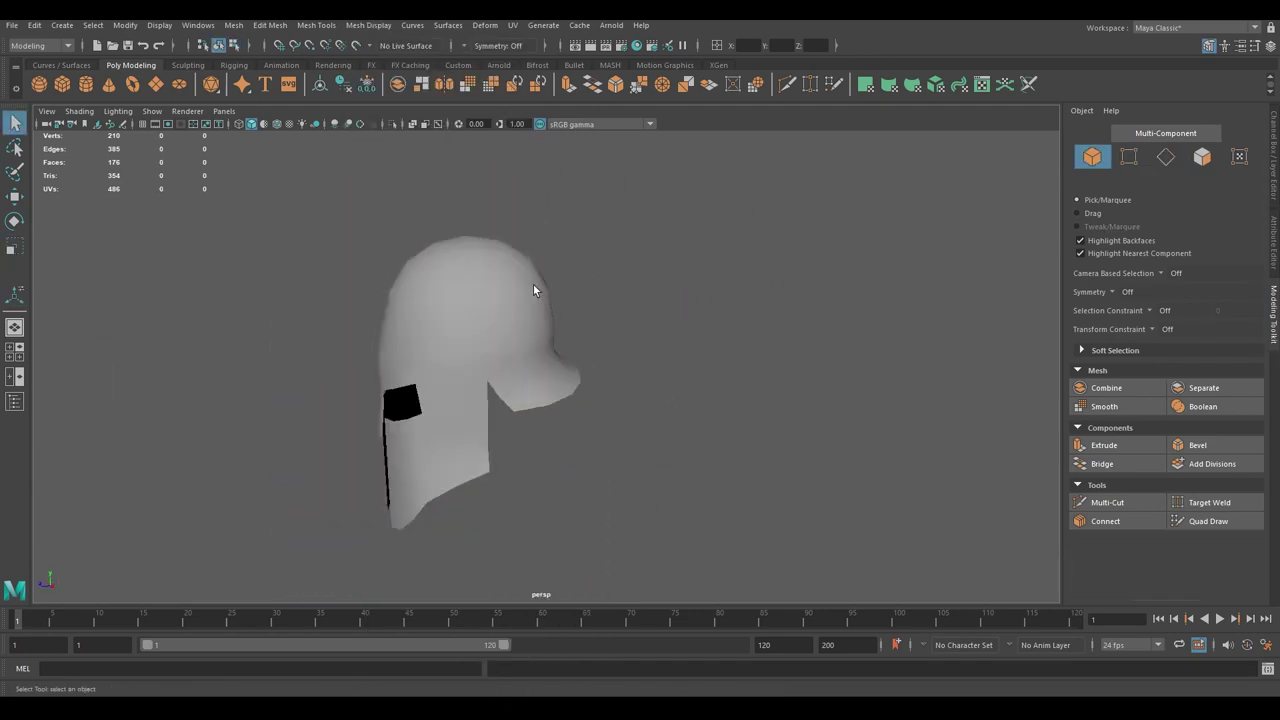
mouse_move(533, 283)
left_mouse_down("alt")
mouse_move(454, 337)
mouse_move(494, 291)
mouse_move(711, 303)
mouse_move(477, 291)
left_mouse_up("alt")
left_click(454, 337)
scroll(496, 227, "up", 3)
mouse_move(496, 227)
left_mouse_down("alt")
mouse_move(452, 294)
mouse_move(503, 277)
left_mouse_up("alt")
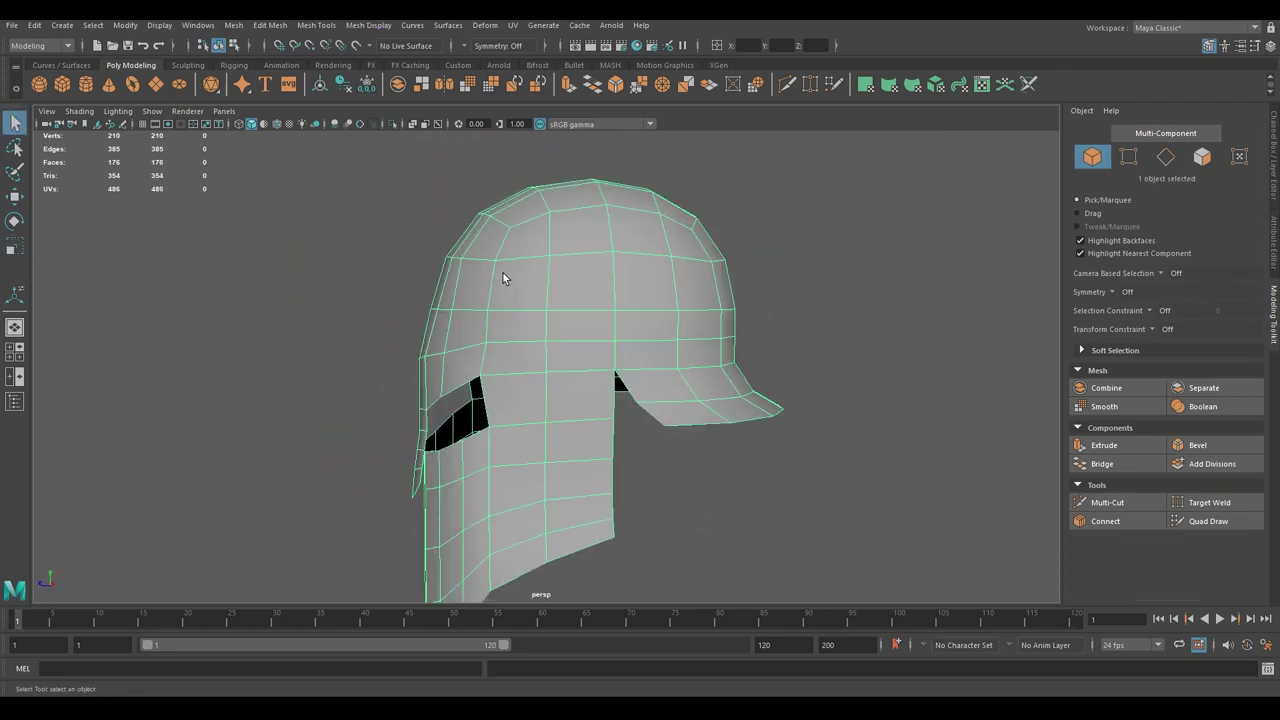
- Apply Mesh > Smooth to the helmet to make it a denser, subdivided mesh
left_click(233, 25)
left_click(262, 200)
left_click(717, 433)
mouse_move(620, 380)
left_mouse_down("alt")
mouse_move(717, 433)
mouse_move(507, 376)
left_mouse_up("alt")
key("ctrl+z")
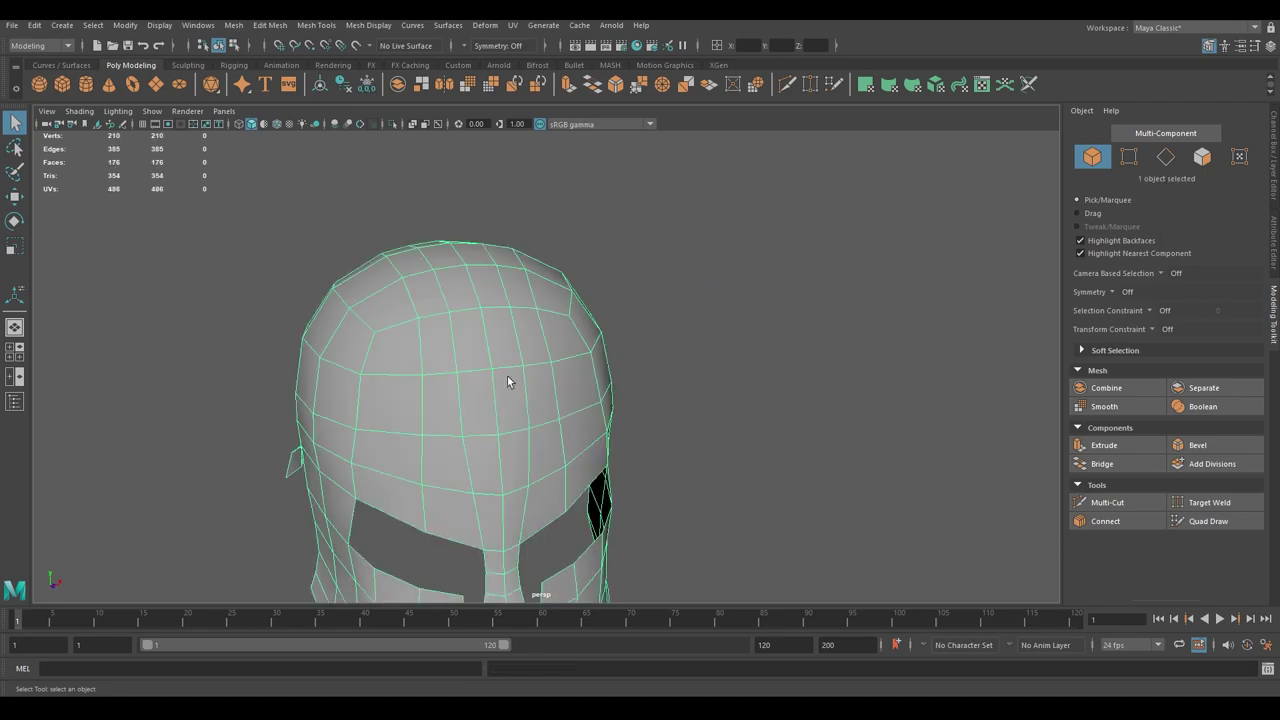
right_click_drag(507, 376, 592, 403, "alt")
mouse_move(526, 323)
left_mouse_down("alt")
mouse_move(540, 330)
mouse_move(557, 306)
left_mouse_up("alt")
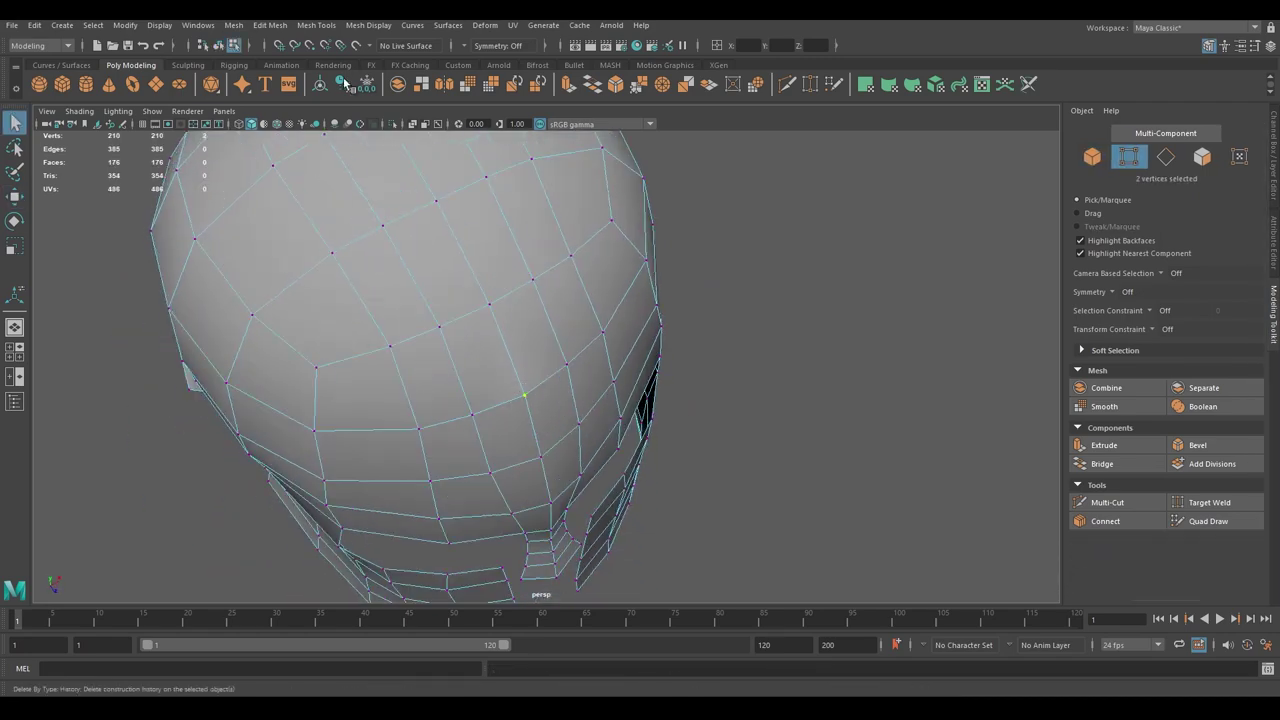
right_click_drag(557, 306, 623, 289)
scroll(650, 327, "down", 5)
scroll(650, 327, "up", 4)
- Select and delete the faces of one half of the helmet
key("F9")
left_click(520, 258)
key("w")
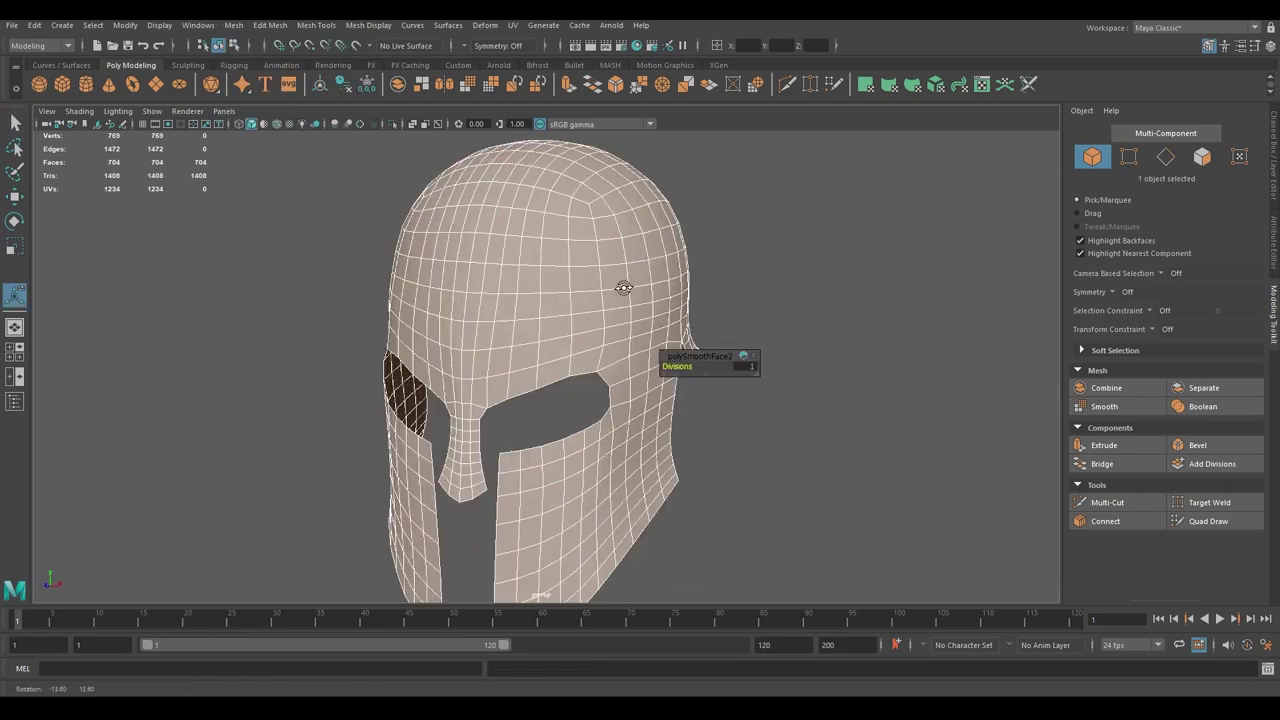
mouse_move(626, 286)
left_mouse_down("alt")
mouse_move(680, 351)
mouse_move(486, 286)
mouse_move(537, 354)
mouse_move(500, 380)
left_mouse_up("alt")
key("F11")
scroll(502, 300, "up", 3)
left_click(528, 413)
key("Delete")
- Reshape the eye-opening edge loop and vertices on the remaining half
key("F10")
double_click(509, 366)
key("r")
scroll(386, 338, "up", 3)
key("F9")
key("q")
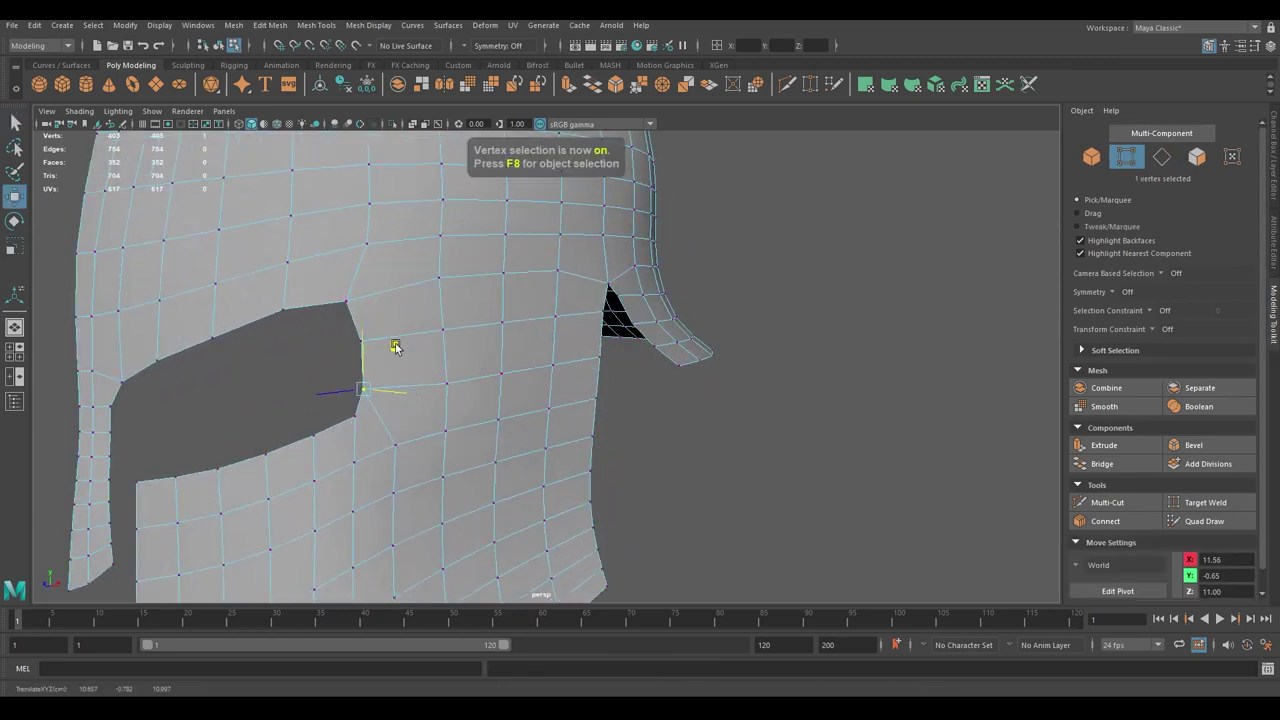
mouse_move(390, 313)
left_mouse_down("alt")
mouse_move(606, 491)
mouse_move(658, 307)
left_mouse_up("alt")
right_click_drag(650, 310, 680, 285)
key("f")
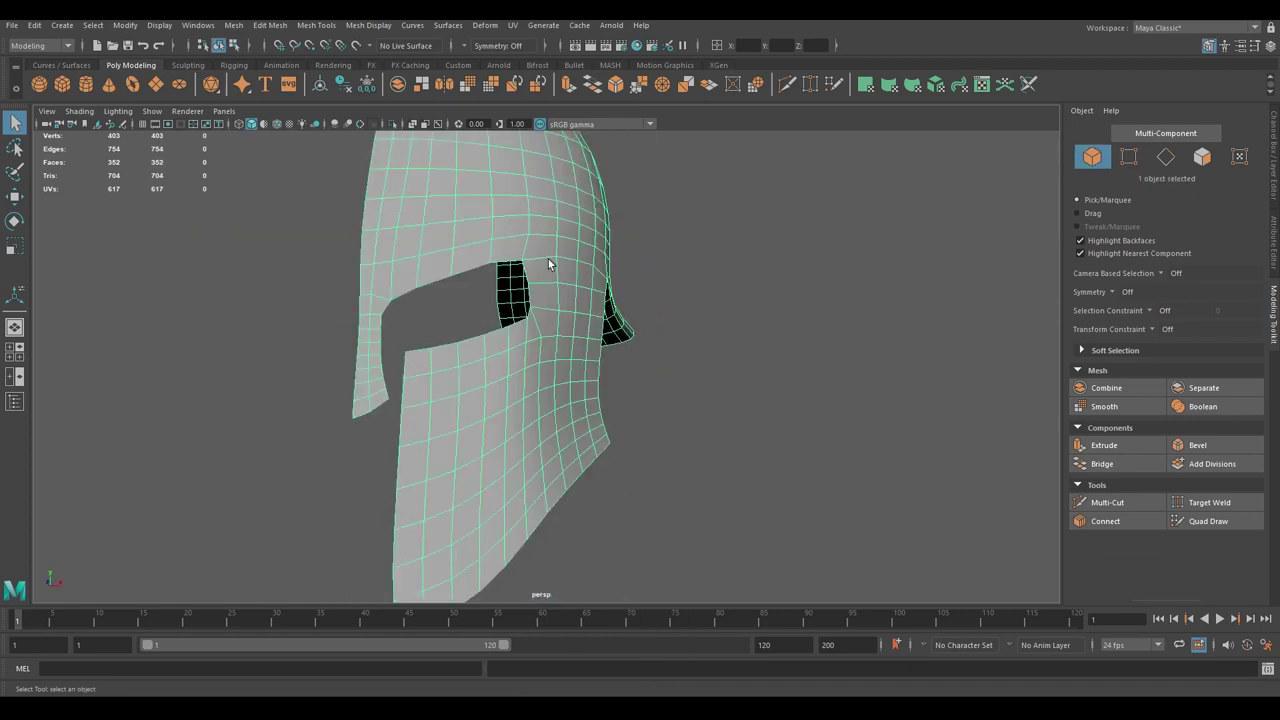
left_click(660, 380)
left_click_drag(660, 380, 607, 382, "alt")
- Check the half helmet against the front-view reference image
left_click(614, 364)
key("space")
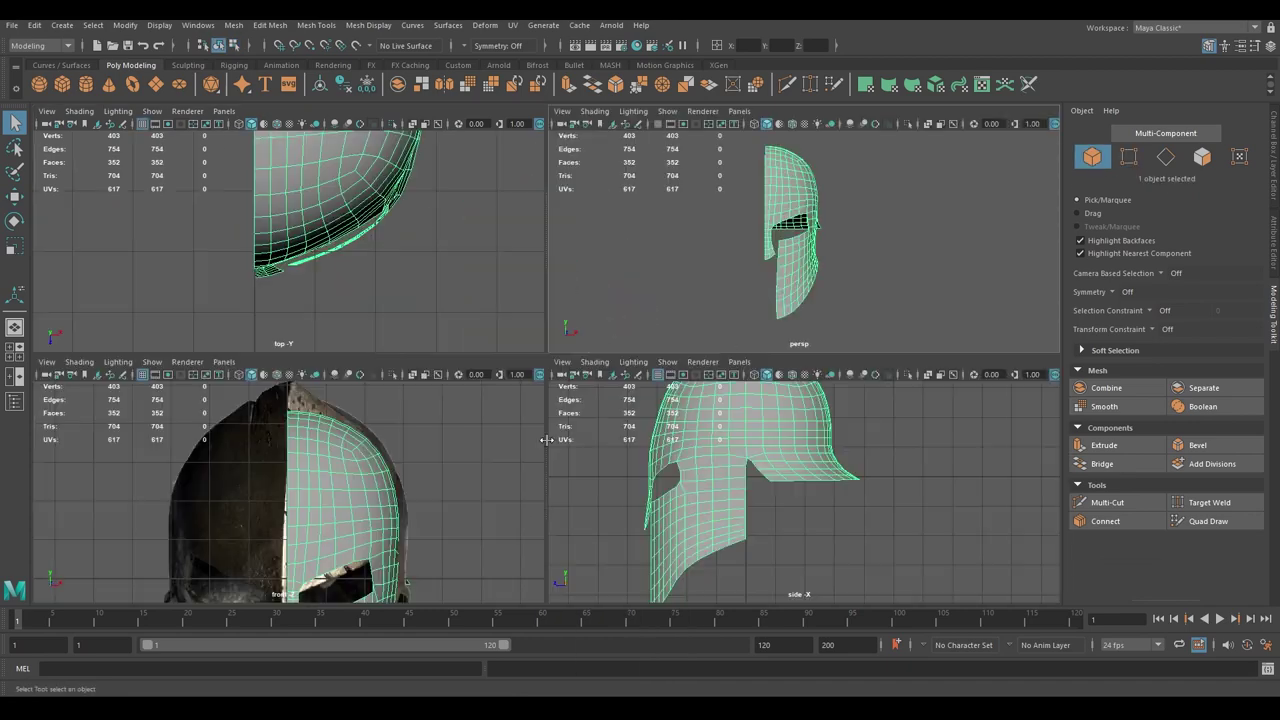
key("space")
scroll(450, 330, "up", 2)
key("space")
key("space")
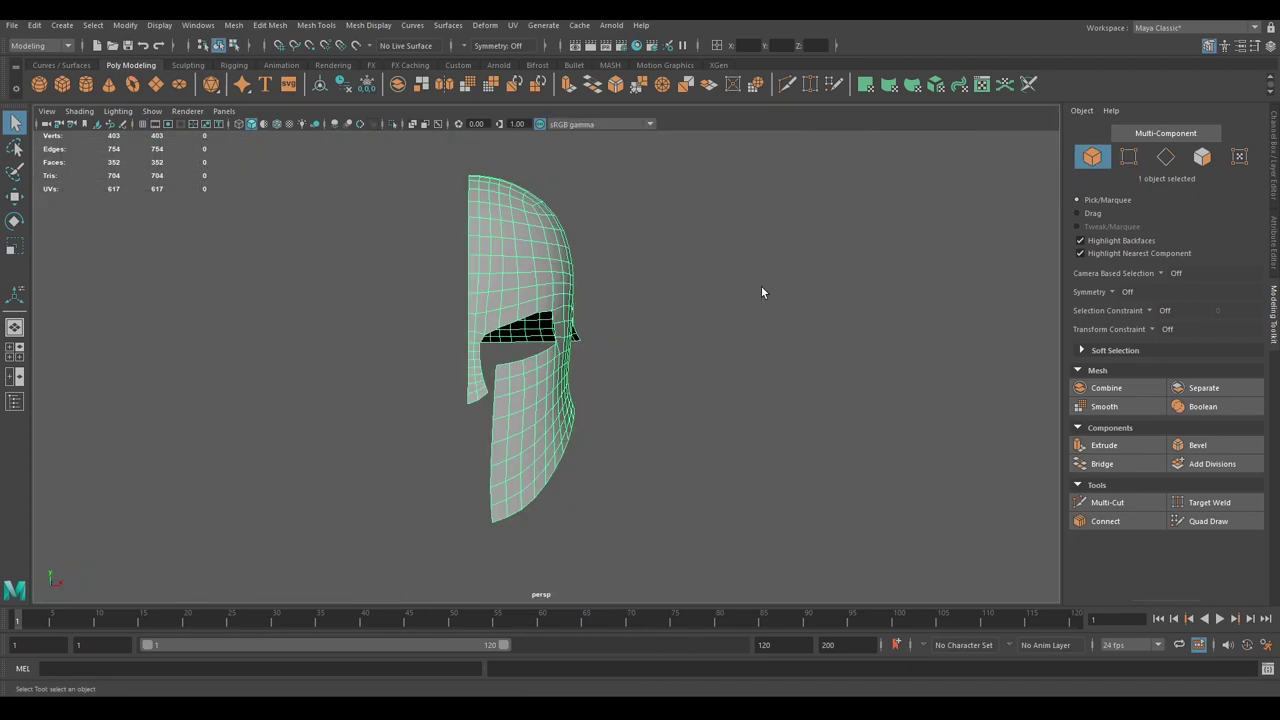
left_click_drag(763, 289, 243, 84, "alt")
- Mirror the half helmet back into a full helmet
left_click(233, 25)
left_click(300, 280)
left_click(371, 277)
scroll(747, 401, "up", 5)
left_click_drag(747, 401, 539, 422, "alt")
key("F10")
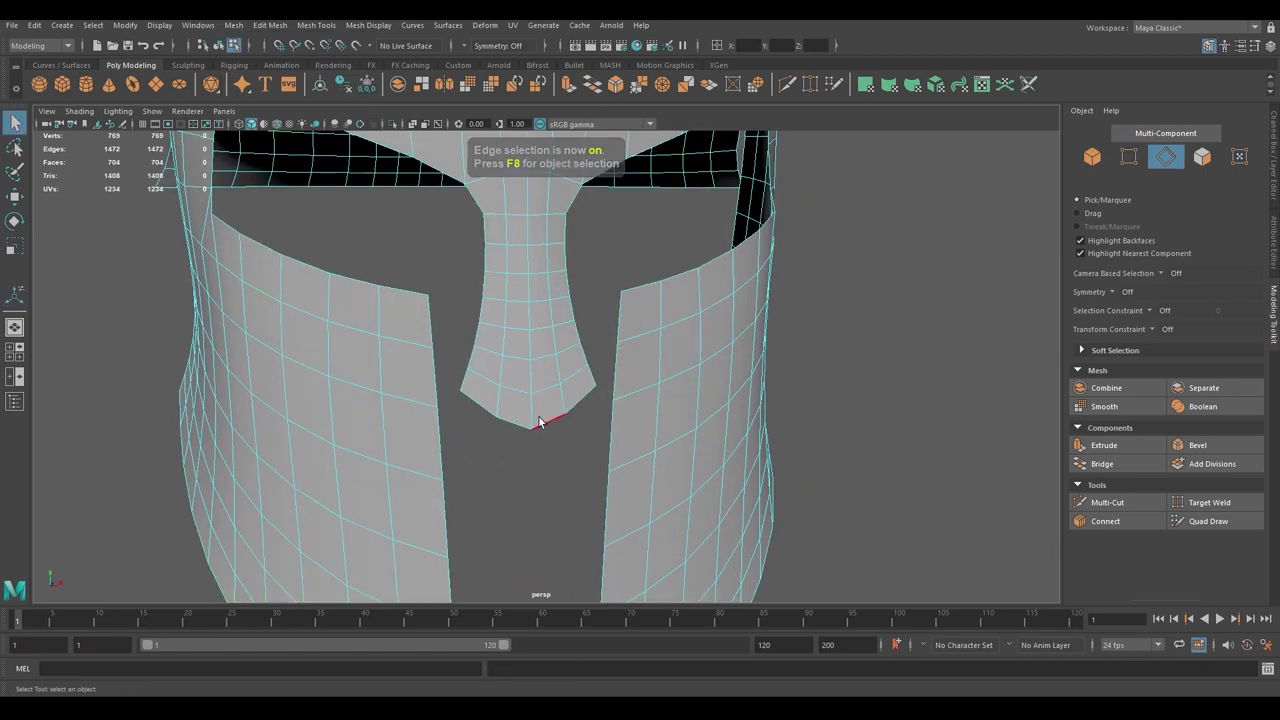
right_click_drag(565, 424, 606, 323)
mouse_move(606, 323)
left_mouse_down("alt")
mouse_move(560, 360)
mouse_move(680, 450)
left_mouse_up("alt")
scroll(560, 360, "down", 5)
left_click(688, 456)
left_click(600, 430)
mouse_move(600, 430)
left_mouse_down("alt")
mouse_move(486, 380)
mouse_move(561, 360)
mouse_move(552, 352)
mouse_move(479, 344)
mouse_move(571, 366)
left_mouse_up("alt")
scroll(484, 345, "up", 3)
- Select the 28-face strip along the top centre and duplicate it as polySurface2
right_click_drag(571, 366, 572, 392)
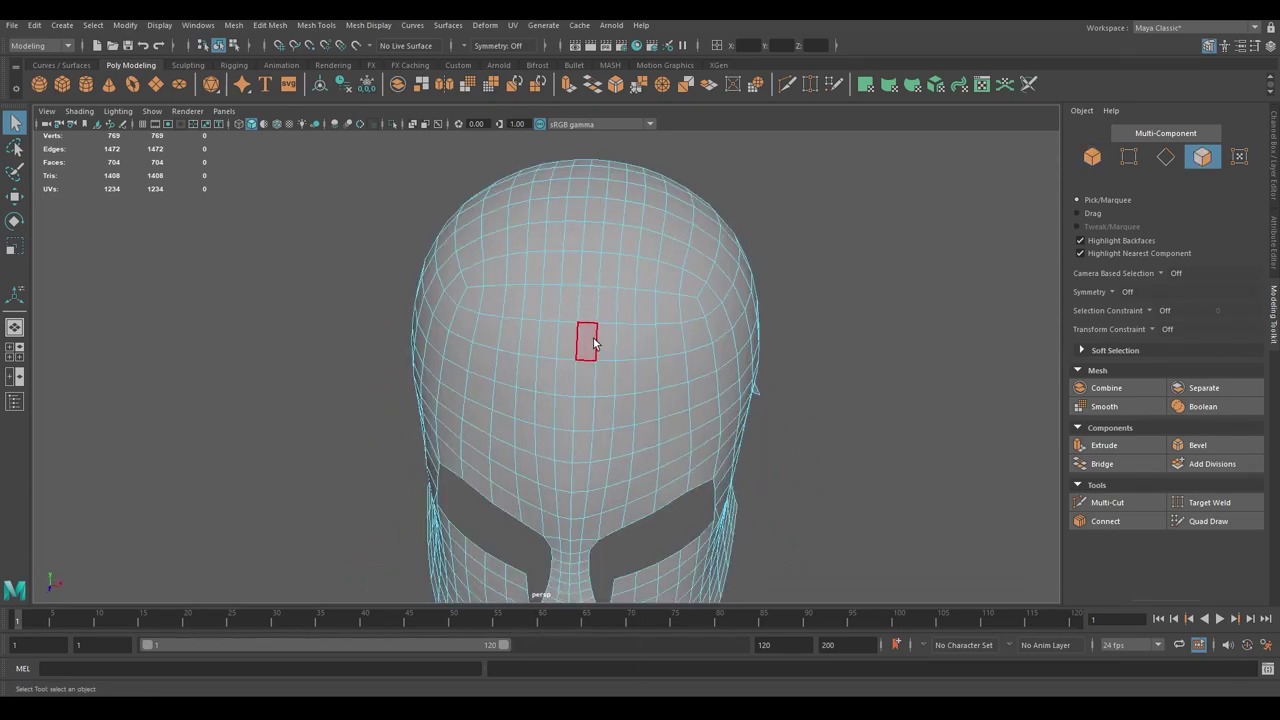
left_click(593, 338)
mouse_move(593, 338)
left_mouse_down("alt")
mouse_move(543, 329)
mouse_move(592, 346)
left_mouse_up("alt")
double_click(543, 402, "shift")
mouse_move(471, 320)
left_mouse_down("alt")
mouse_move(416, 309)
mouse_move(602, 391)
mouse_move(539, 404)
left_mouse_up("alt")
left_click(602, 391, "shift")
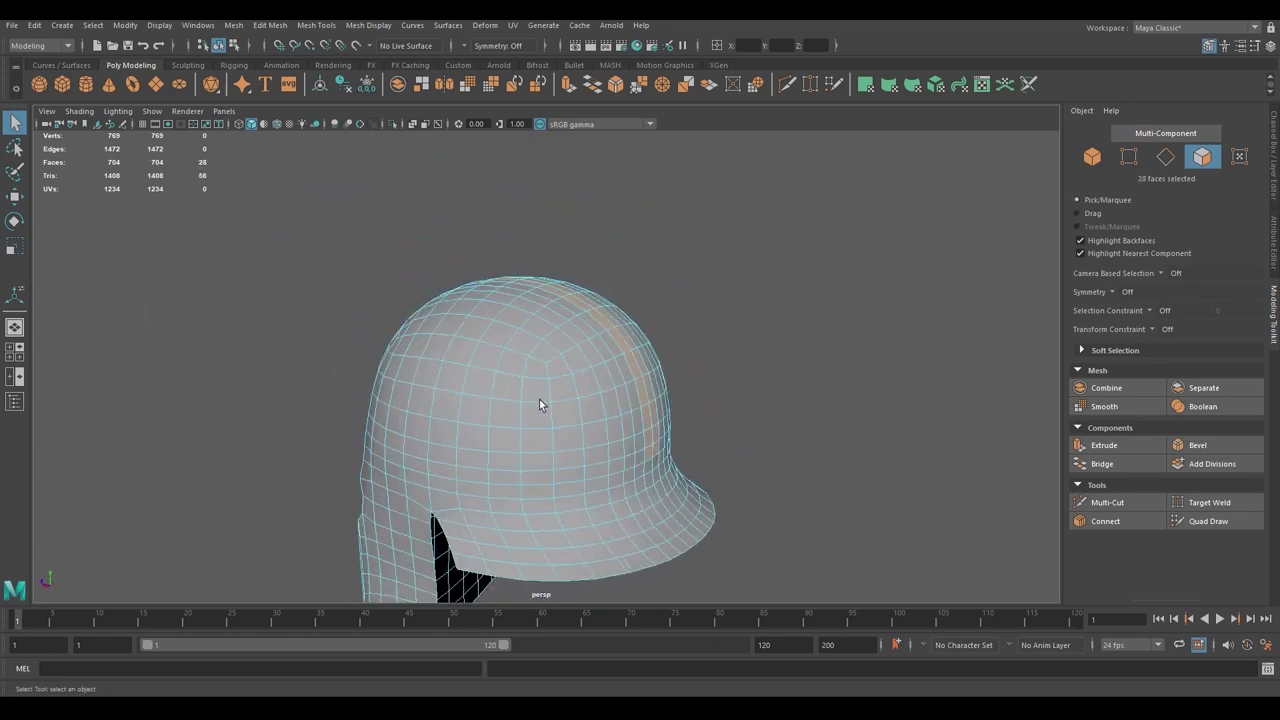
left_click(15, 401)
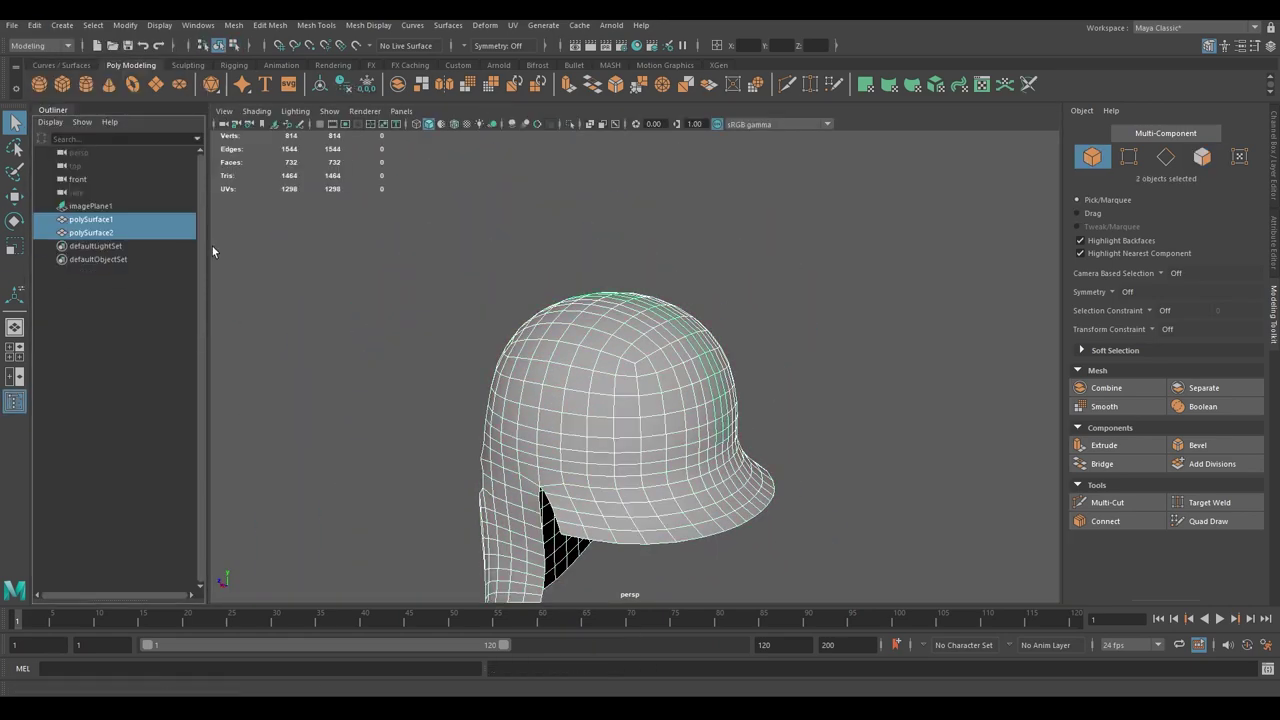
- Isolate polySurface2 and extrude all its faces with thickness into a band
left_click(700, 335)
left_click_drag(700, 335, 527, 318, "alt")
right_click(626, 286)
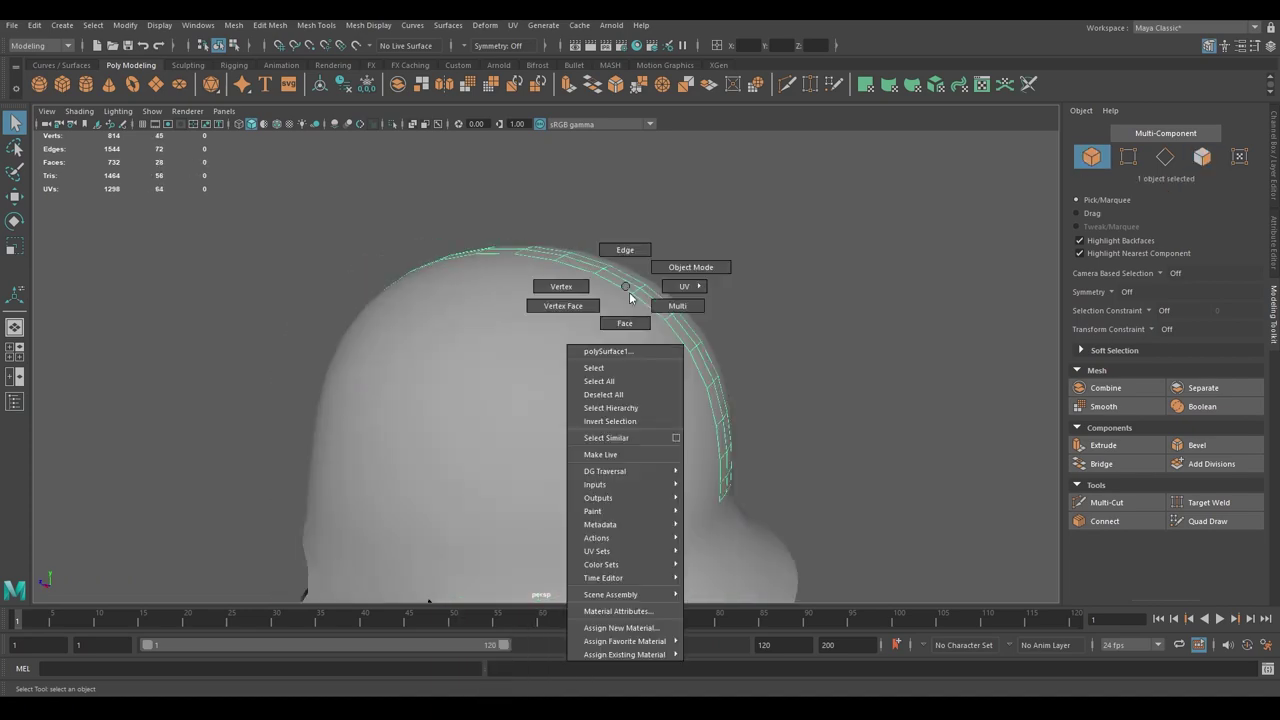
key("ctrl+1")
right_click_drag(519, 308, 525, 332)
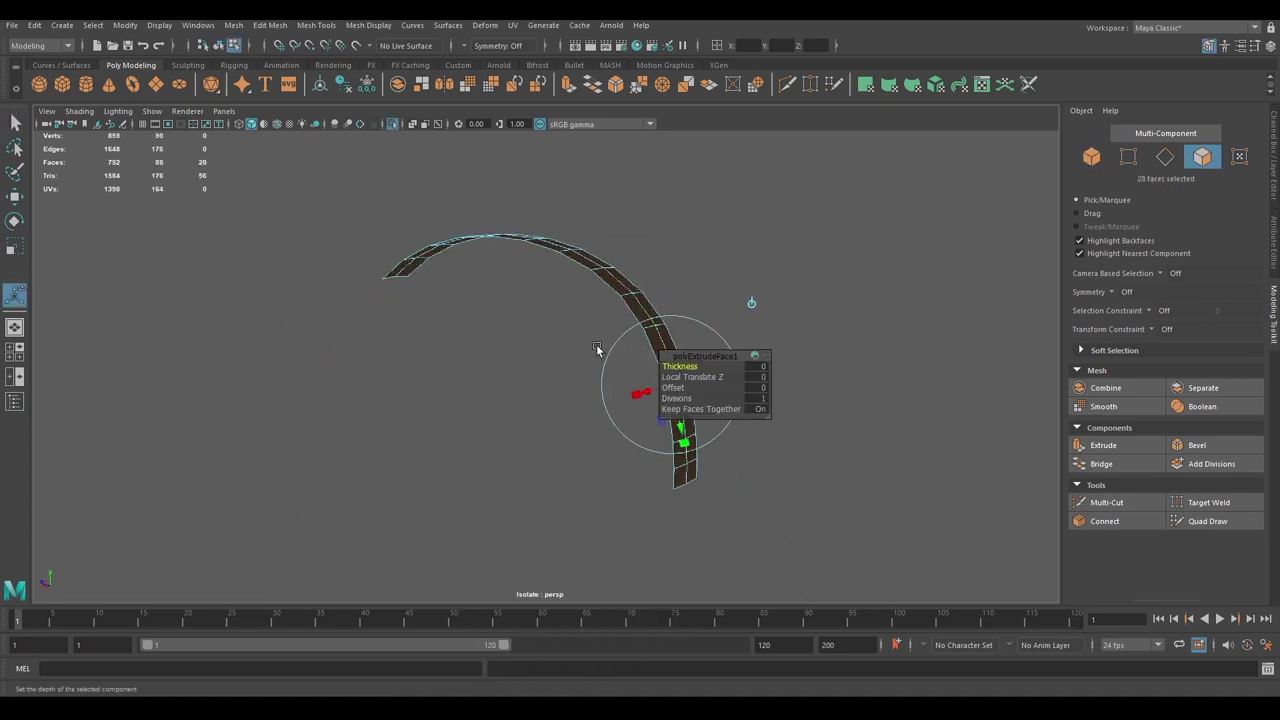
left_click_drag(502, 322, 569, 263, "alt")
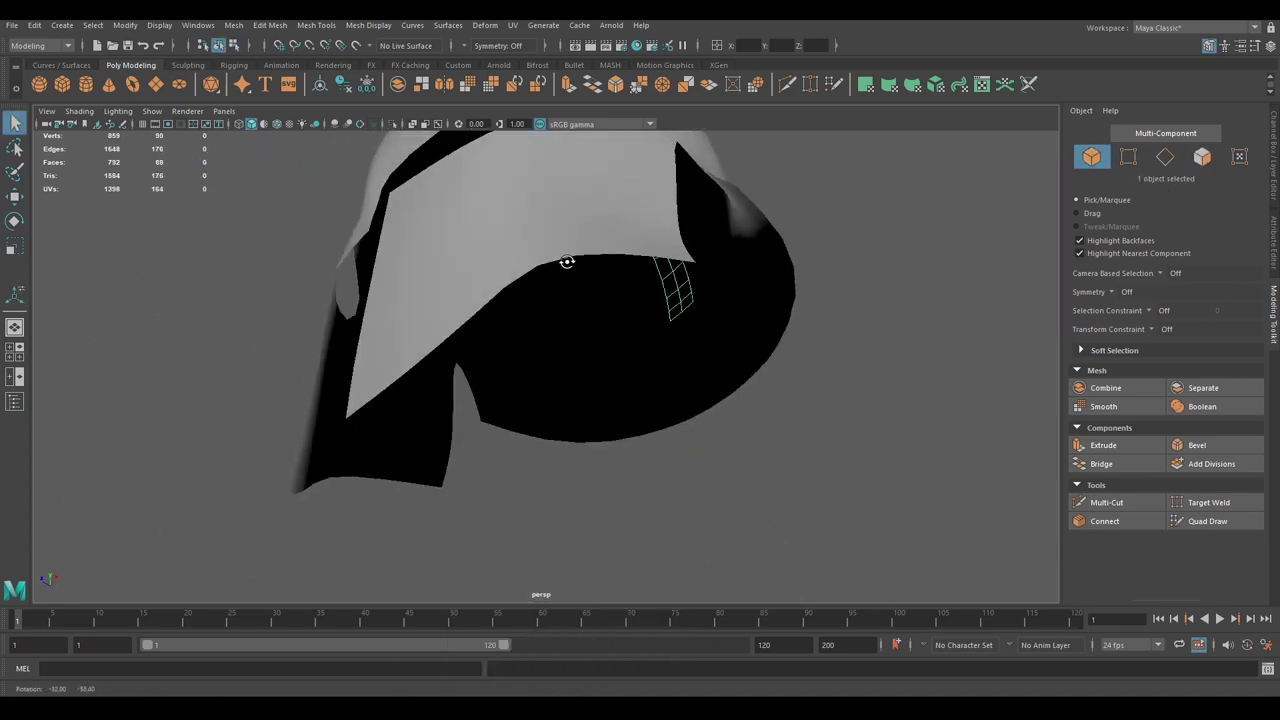
key("ctrl+1")
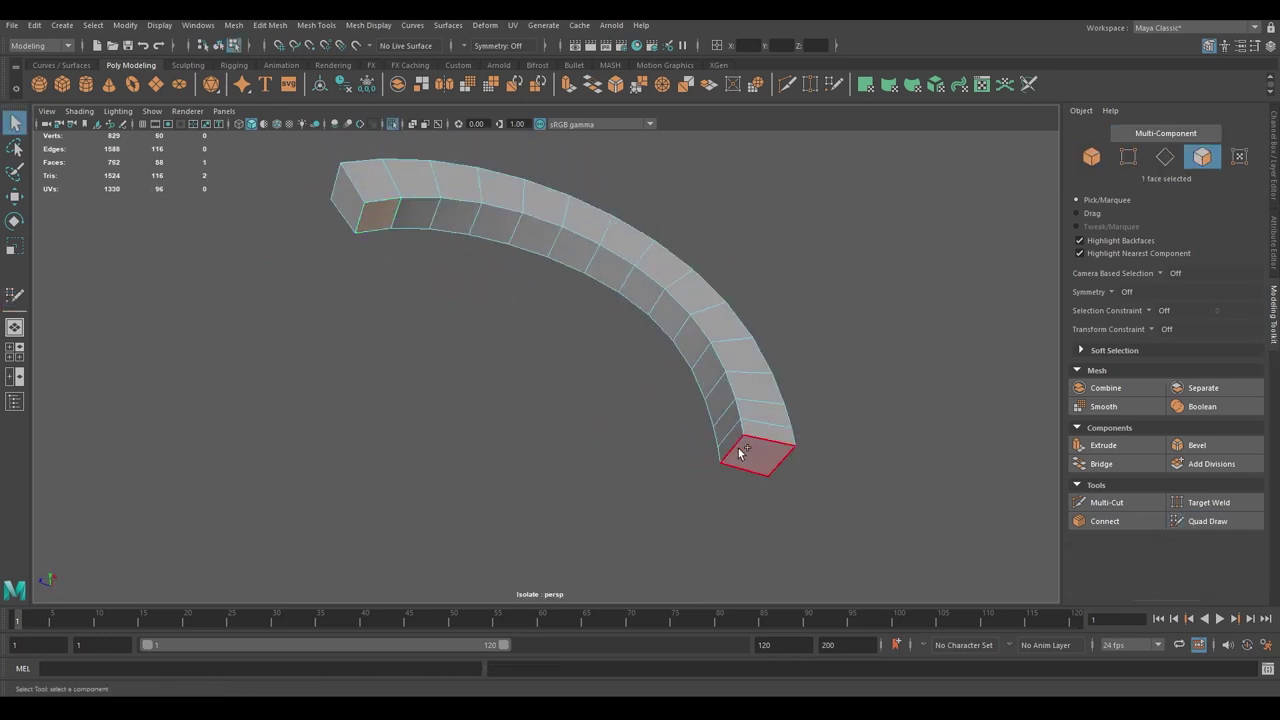
- Extrude the band's inner edge loop, then show the helmet again
left_click_drag(740, 453, 523, 334, "alt")
double_click(343, 329)
key("ctrl+e")
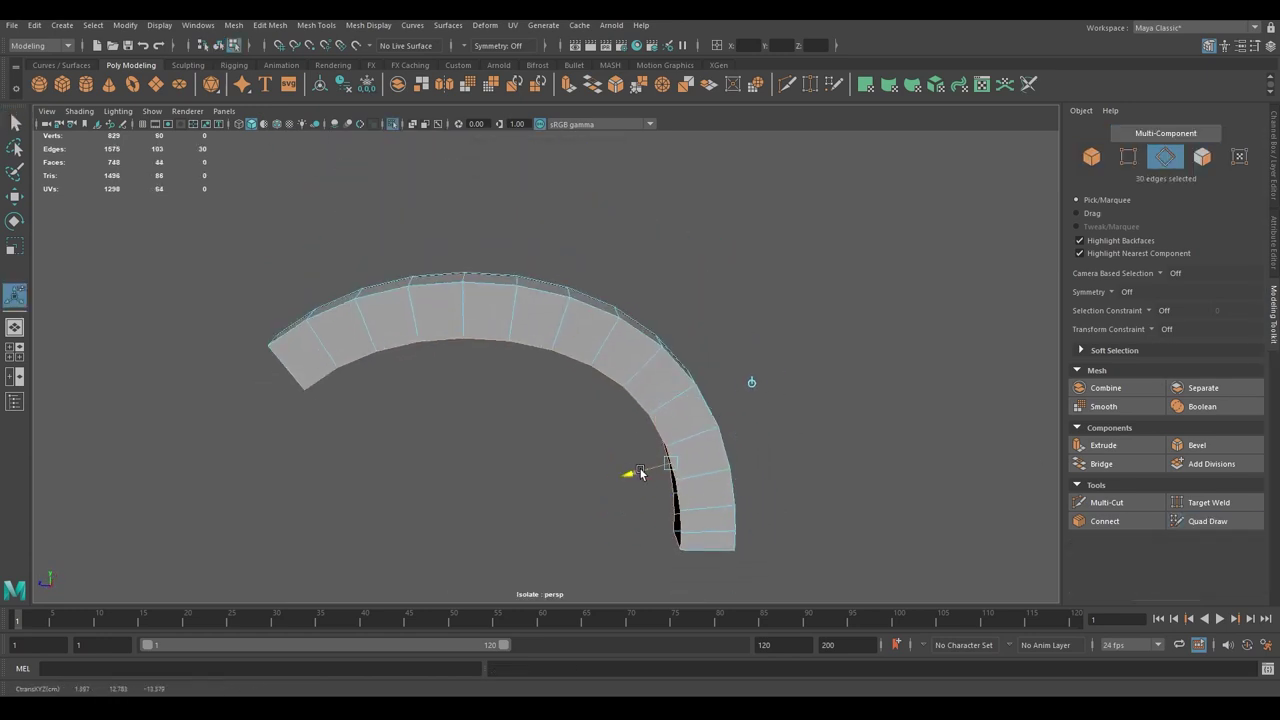
right_click_drag(663, 343, 729, 323)
mouse_move(686, 377)
left_mouse_down("alt")
mouse_move(745, 293)
mouse_move(737, 337)
mouse_move(516, 315)
mouse_move(458, 342)
mouse_move(546, 326)
left_mouse_up("alt")
key("ctrl+1")
- Scale the extruded inner edges to shape the arch over the crown
right_click_drag(549, 371, 525, 402, "shift")
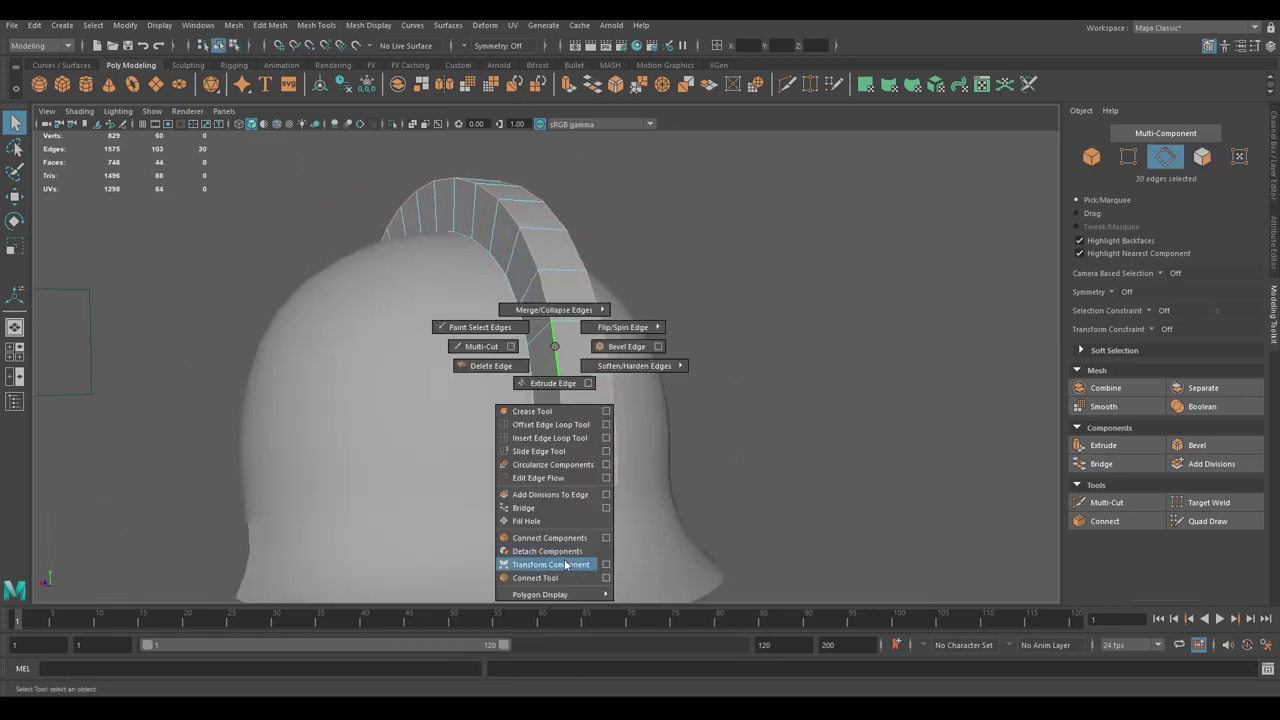
key("t")
mouse_move(526, 402)
left_mouse_down("alt")
mouse_move(551, 373)
mouse_move(580, 378)
mouse_move(570, 362)
mouse_move(523, 426)
mouse_move(604, 416)
mouse_move(491, 363)
mouse_move(480, 317)
mouse_move(449, 294)
mouse_move(433, 326)
mouse_move(548, 352)
left_mouse_up("alt")
key("r")
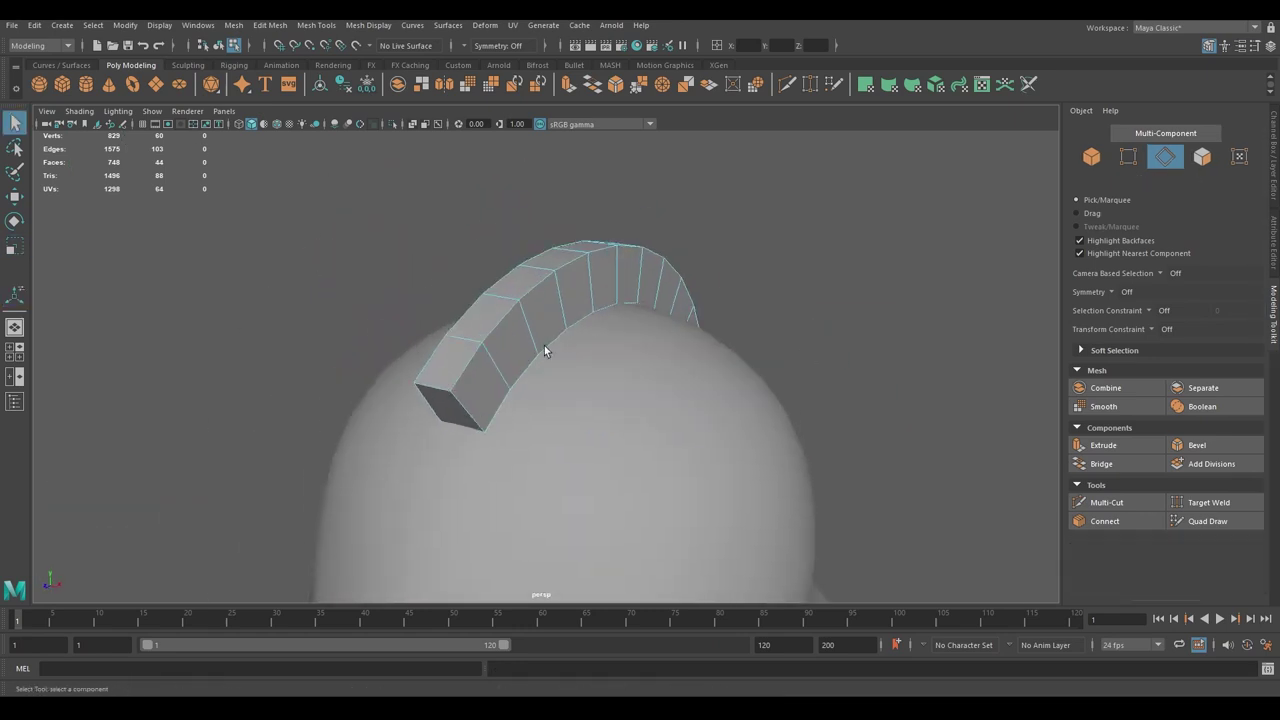
key("q")
scroll(529, 349, "up", 2)
left_click(1210, 520)
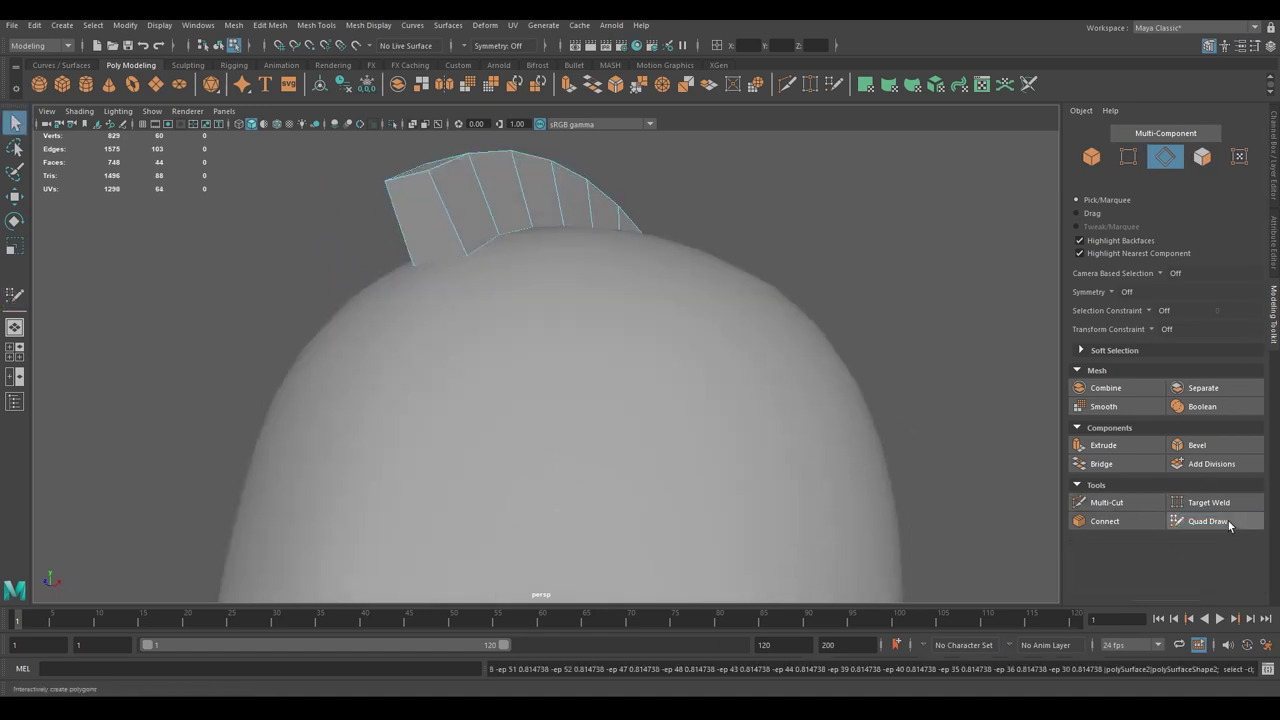
scroll(1126, 410, "down", 2)
- Extrude the arch's marquee-selected top faces upward into a tall crest
key("q")
right_click_drag(491, 218, 491, 192, "shift")
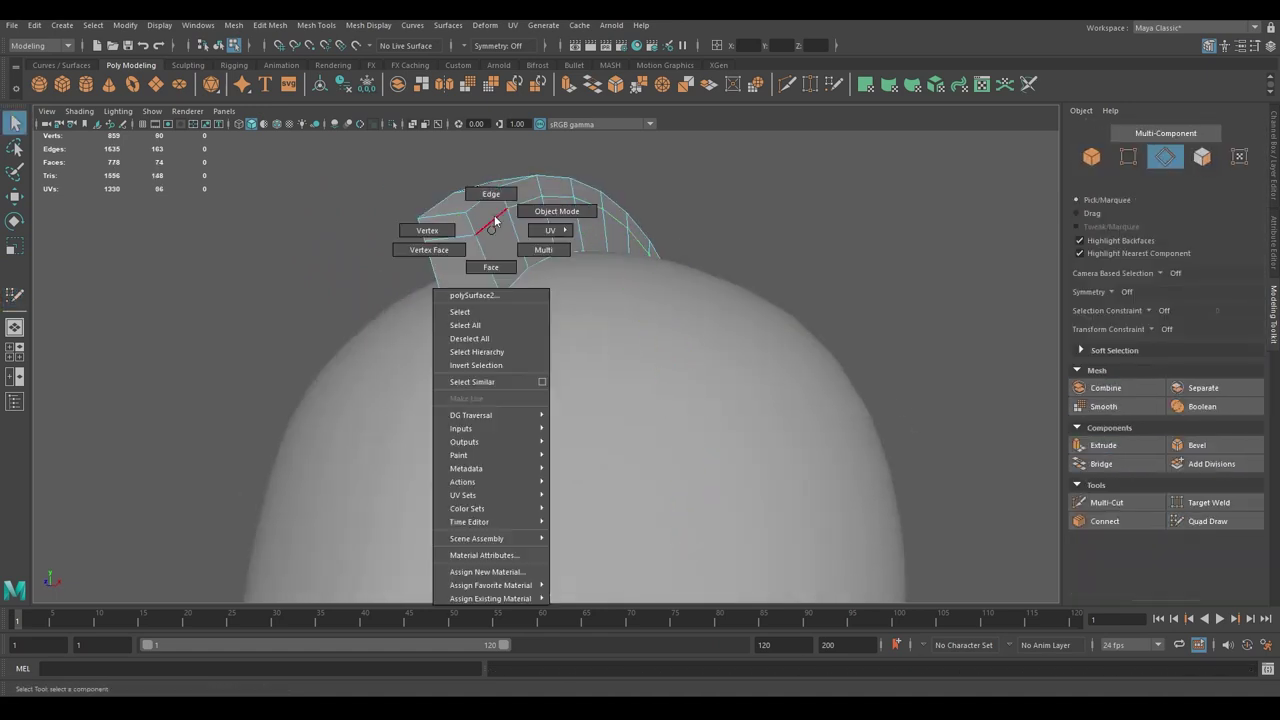
mouse_move(491, 192)
left_mouse_down("alt")
mouse_move(650, 234)
mouse_move(728, 416)
mouse_move(560, 420)
left_mouse_up("alt")
right_click_drag(571, 275, 651, 277)
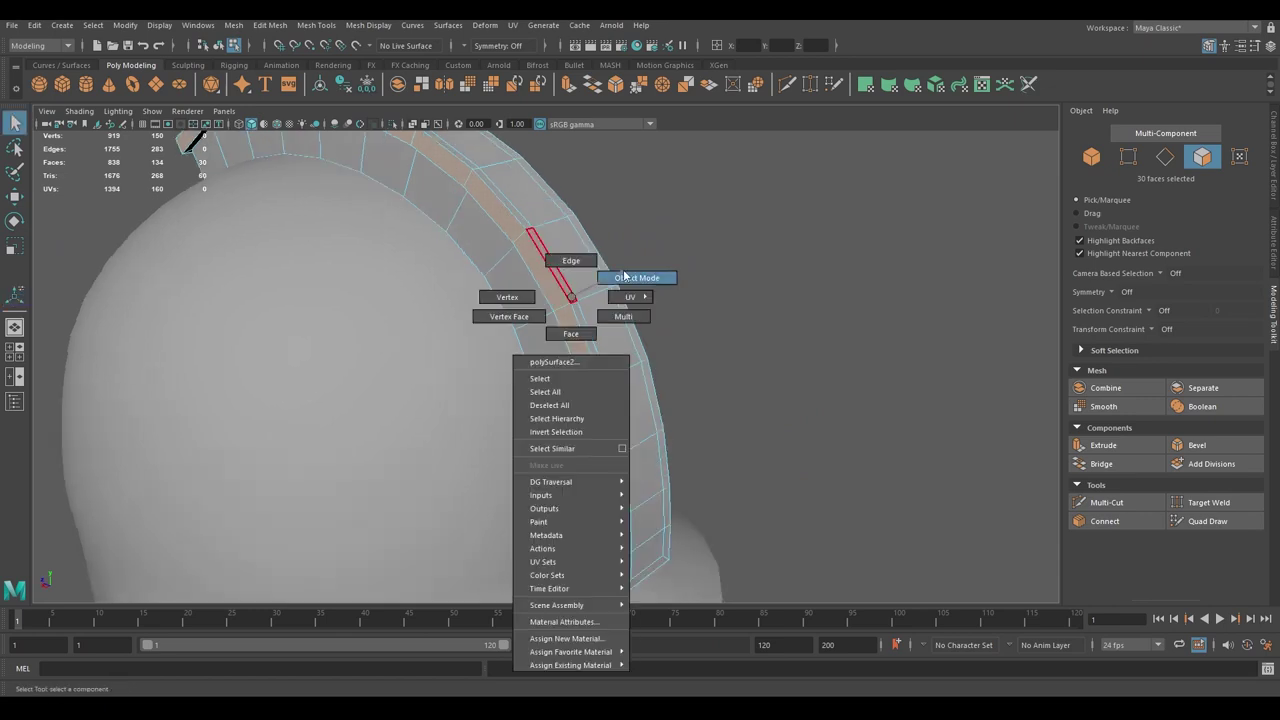
scroll(863, 326, "down", 5)
mouse_move(863, 326)
left_mouse_down("alt")
mouse_move(508, 371)
mouse_move(400, 340)
left_mouse_up("alt")
scroll(508, 371, "up", 3)
mouse_move(314, 337)
left_mouse_down()
mouse_move(448, 346)
mouse_move(624, 445)
left_mouse_up()
key("ctrl+e")
mouse_move(628, 300)
left_mouse_down()
mouse_move(630, 213)
mouse_move(609, 261)
mouse_move(420, 306)
mouse_move(634, 363)
left_mouse_up()
scroll(420, 306, "up", 5)
- Select the face and two bottom-corner vertices at the crest's lower end
left_click(601, 412)
key("w")
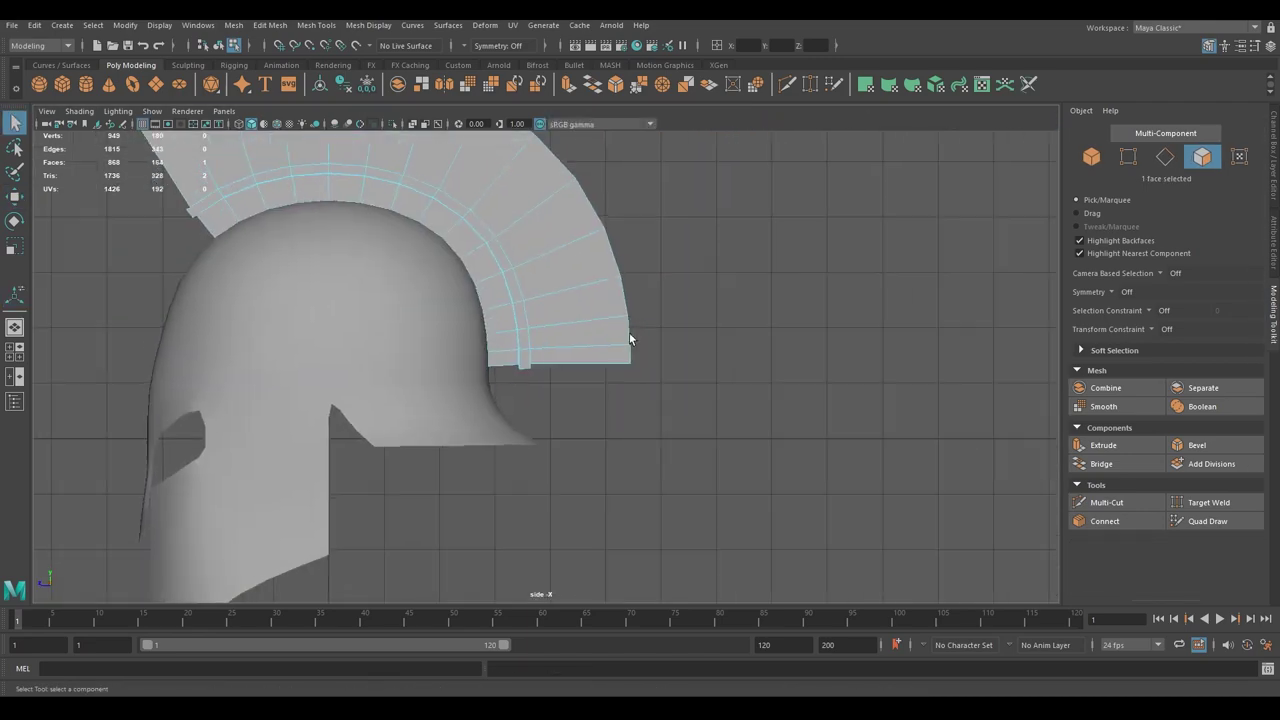
key("F9")
left_click_drag(635, 445, 595, 428)
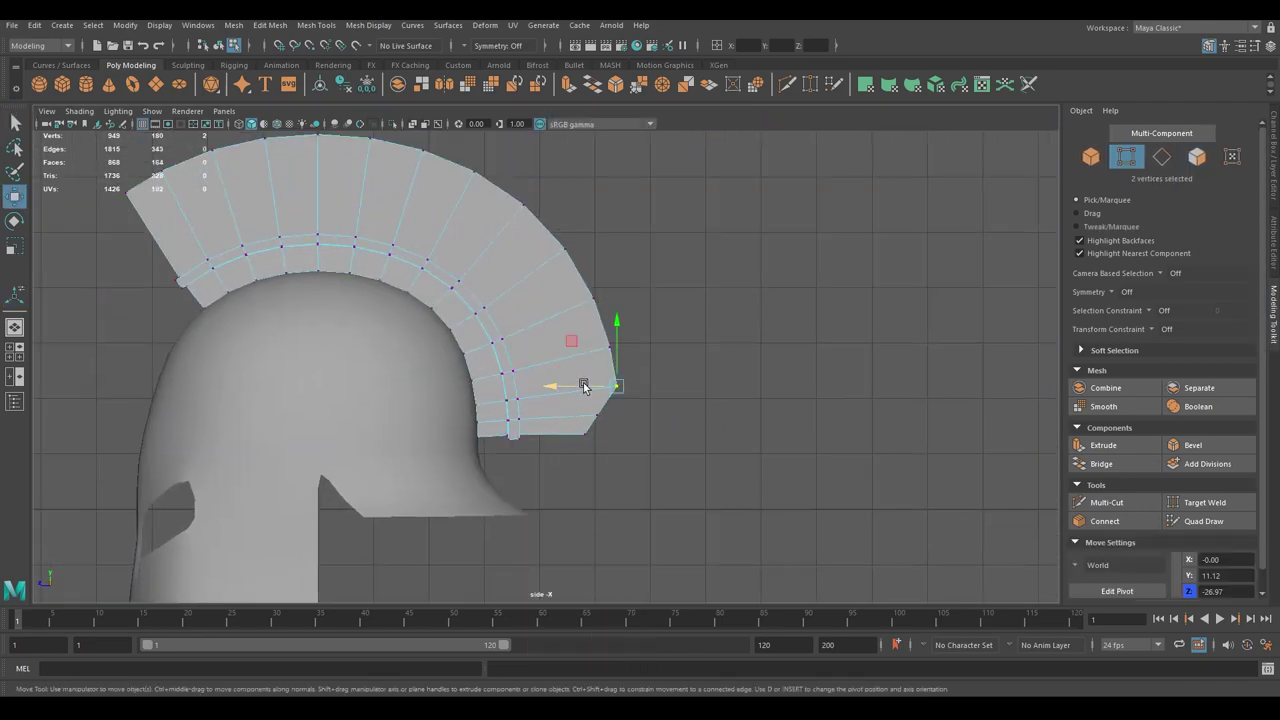
key("space")
key("space")
left_click_drag(746, 317, 640, 300, "alt")
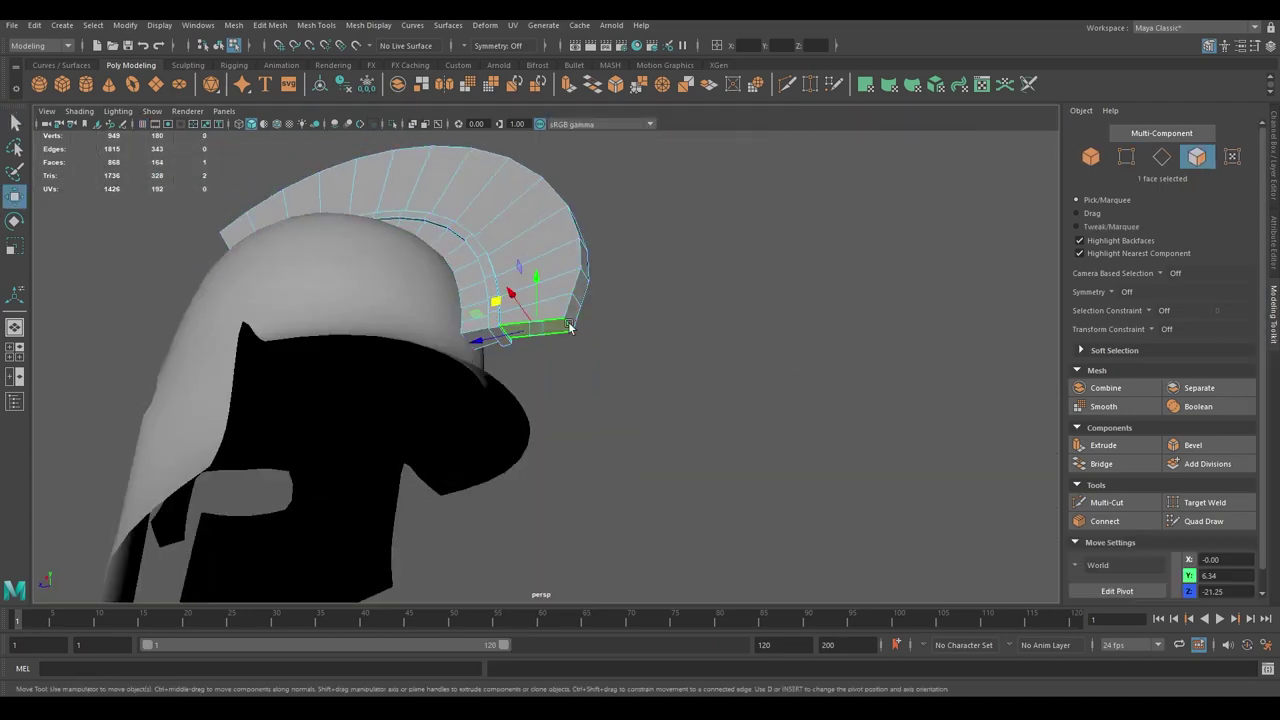
- Extrude the tail face and move its vertices in side view to sweep down the back
key("F11")
left_click(646, 363)
key("space")
key("space")
key("F9")
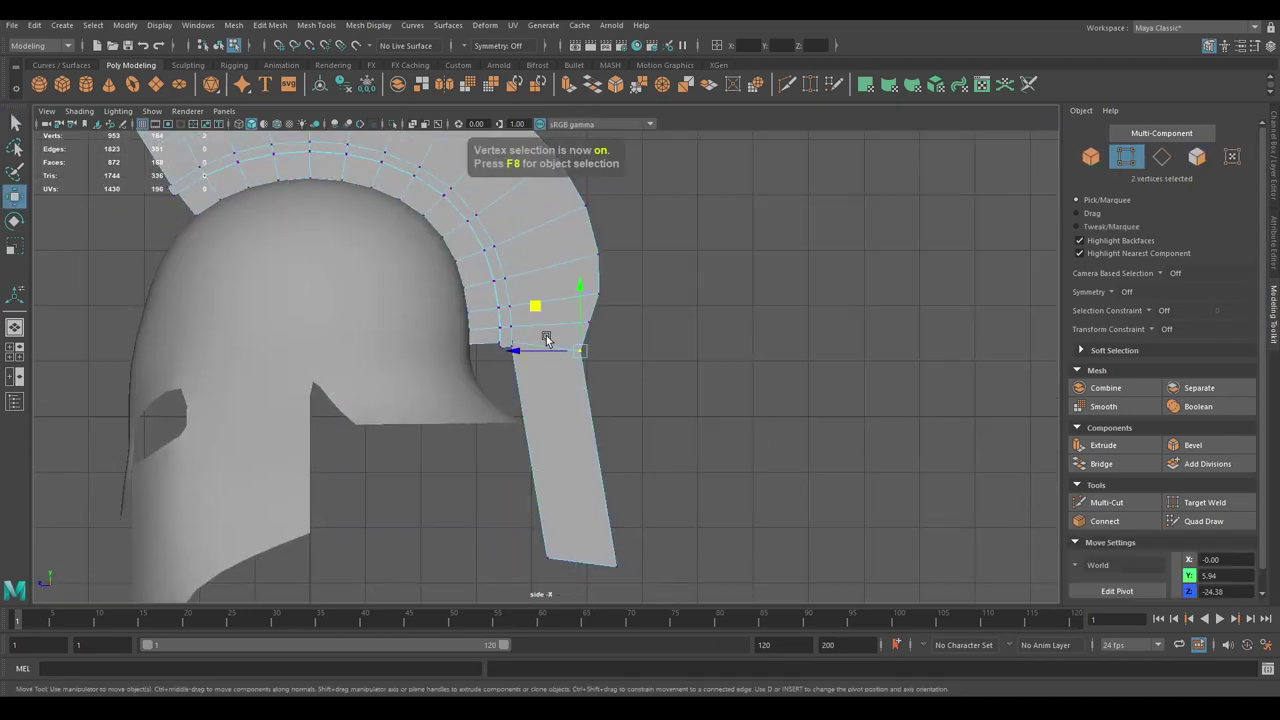
scroll(598, 345, "up", 3)
key("q")
key("w")
middle_click_drag(596, 416, 590, 328, "alt")
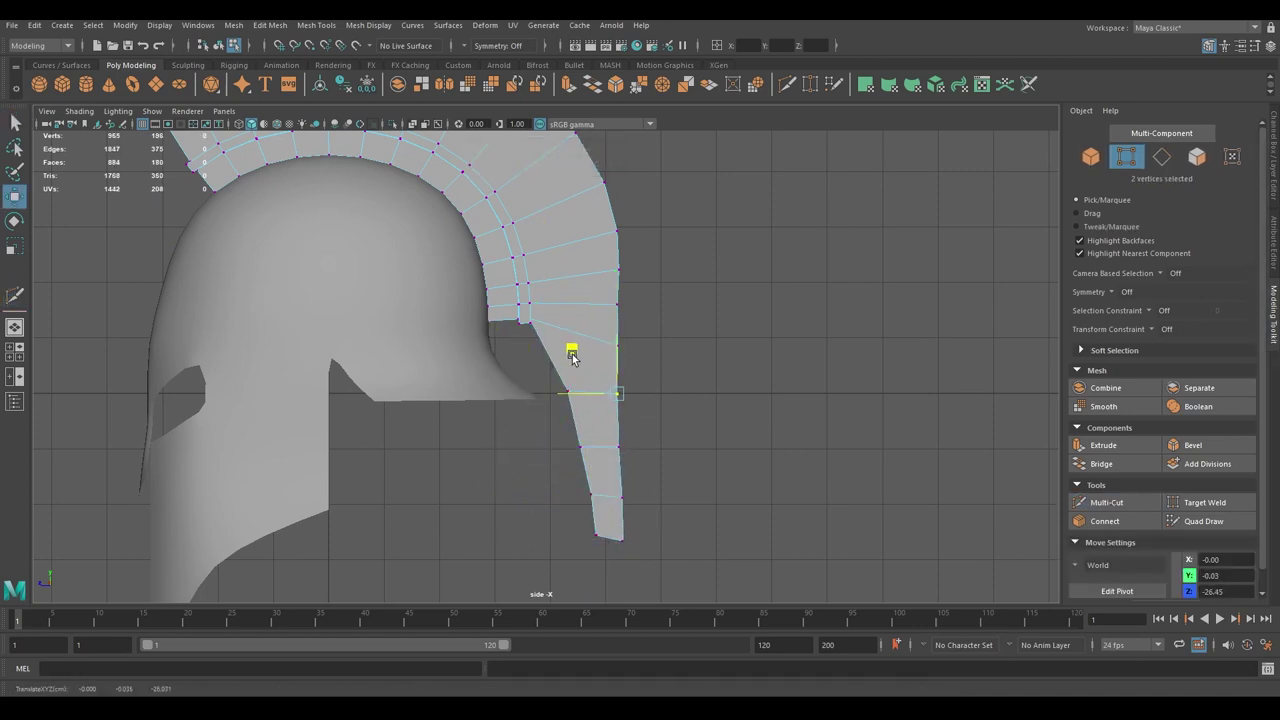
scroll(706, 379, "down", 3)
key("space")
key("space")
key("F8")
key("F11")
- Select the crest's edge loop and scale it to refine the crest
key("q")
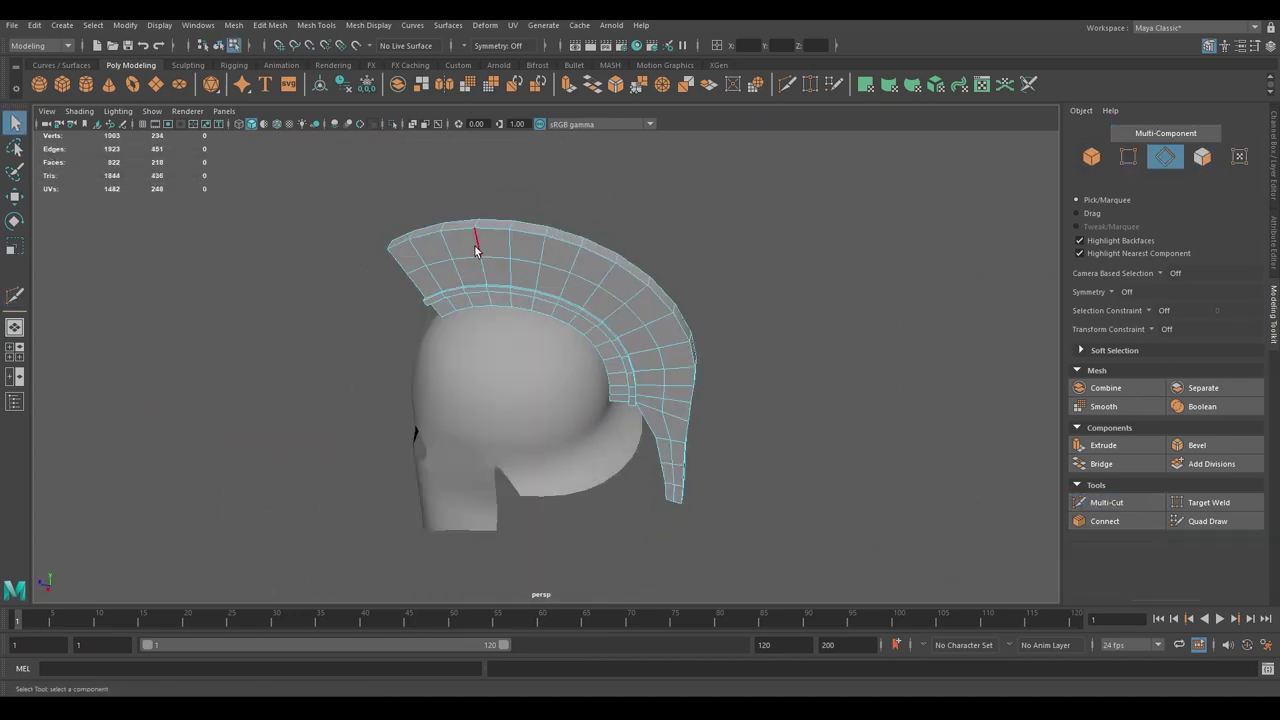
left_click_drag(476, 250, 471, 271, "alt")
right_click_drag(471, 271, 491, 491, "shift")
key("f")
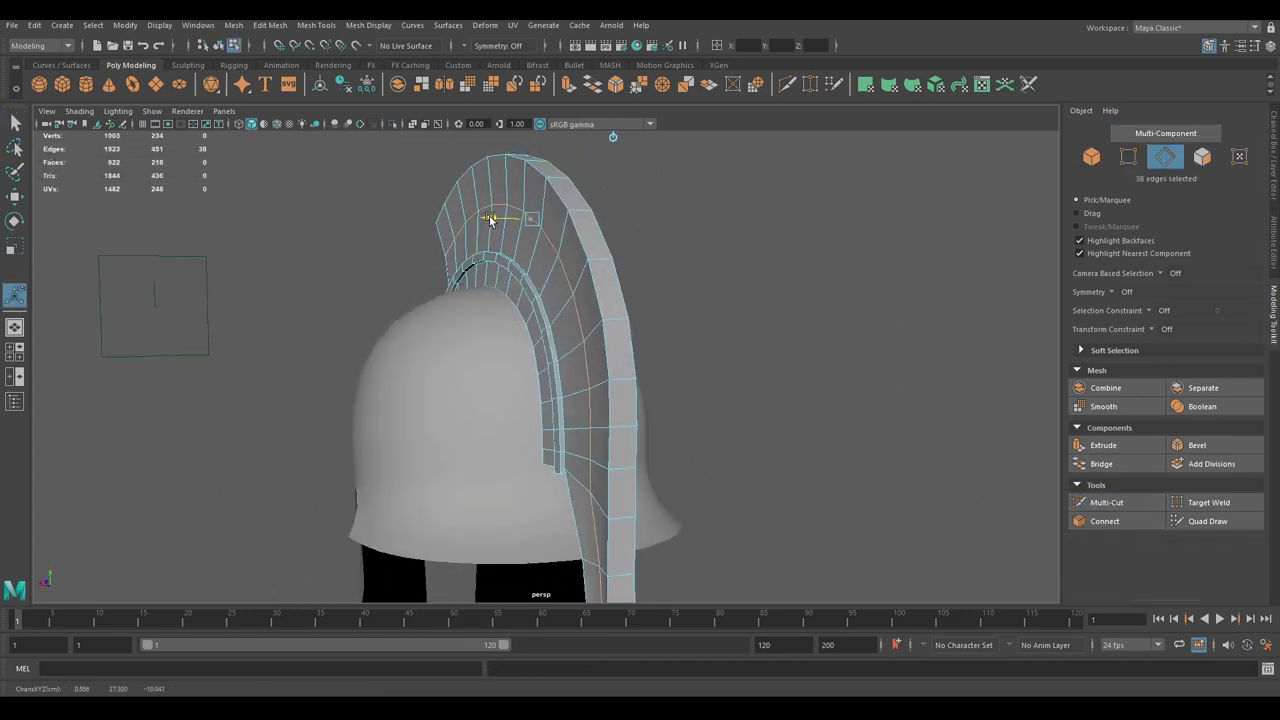
mouse_move(626, 309)
left_mouse_down("alt")
mouse_move(639, 303)
mouse_move(520, 350)
mouse_move(550, 320)
left_mouse_up("alt")
key("r")
right_click_drag(500, 330, 565, 303)
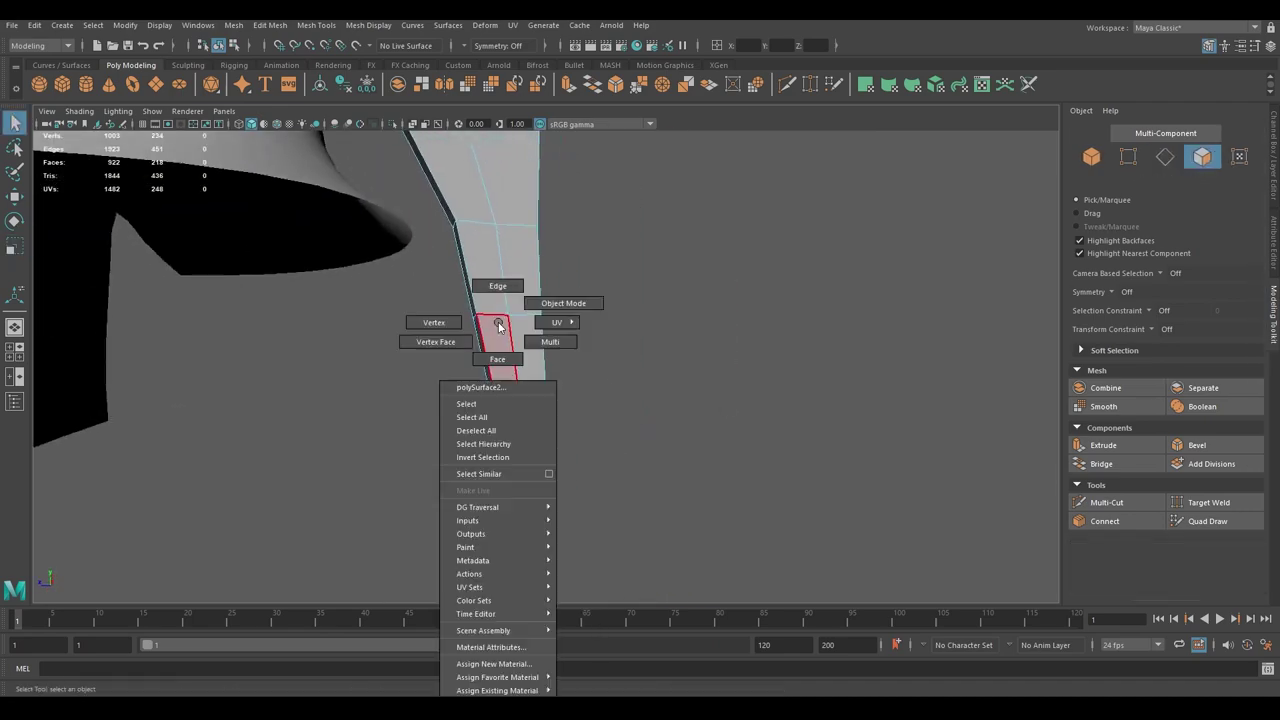
key("a")
mouse_move(814, 437)
left_mouse_down("alt")
mouse_move(763, 357)
mouse_move(655, 347)
left_mouse_up("alt")
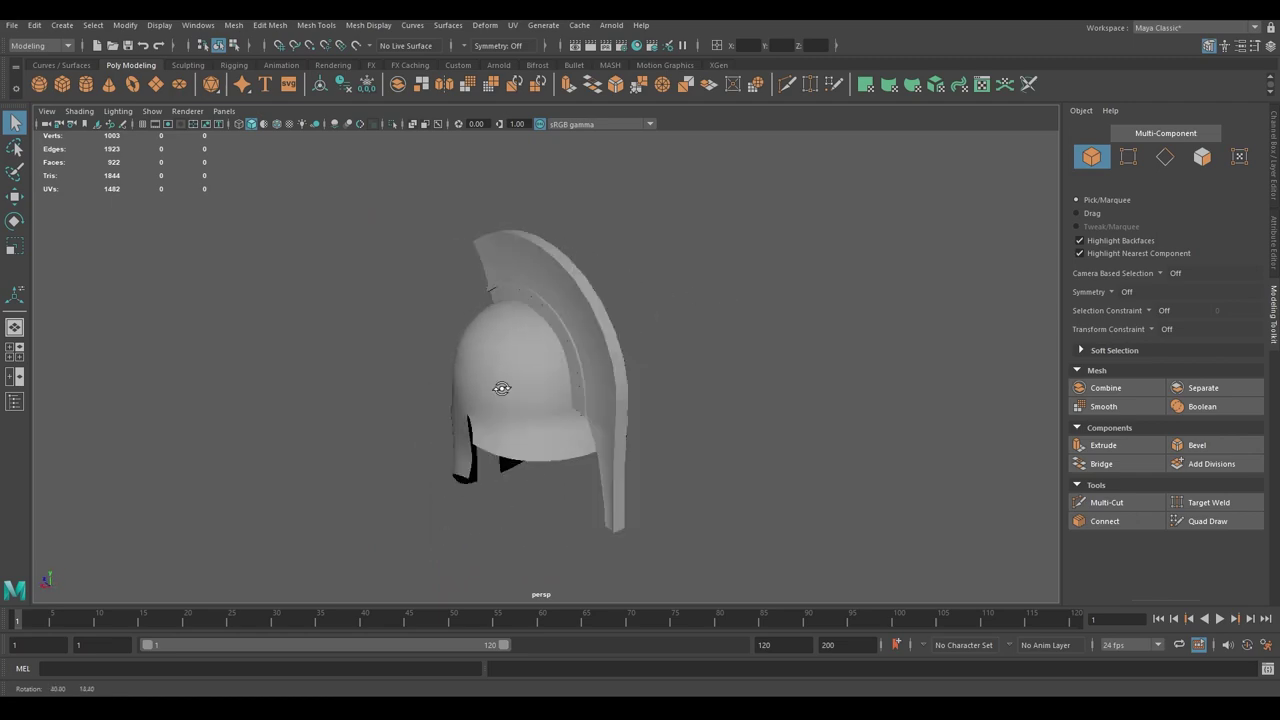
- Extrude all 704 helmet faces inward with Local Translate Z about -1
left_click_drag(497, 340, 519, 398, "alt")
left_click(519, 398)
scroll(634, 423, "up", 5)
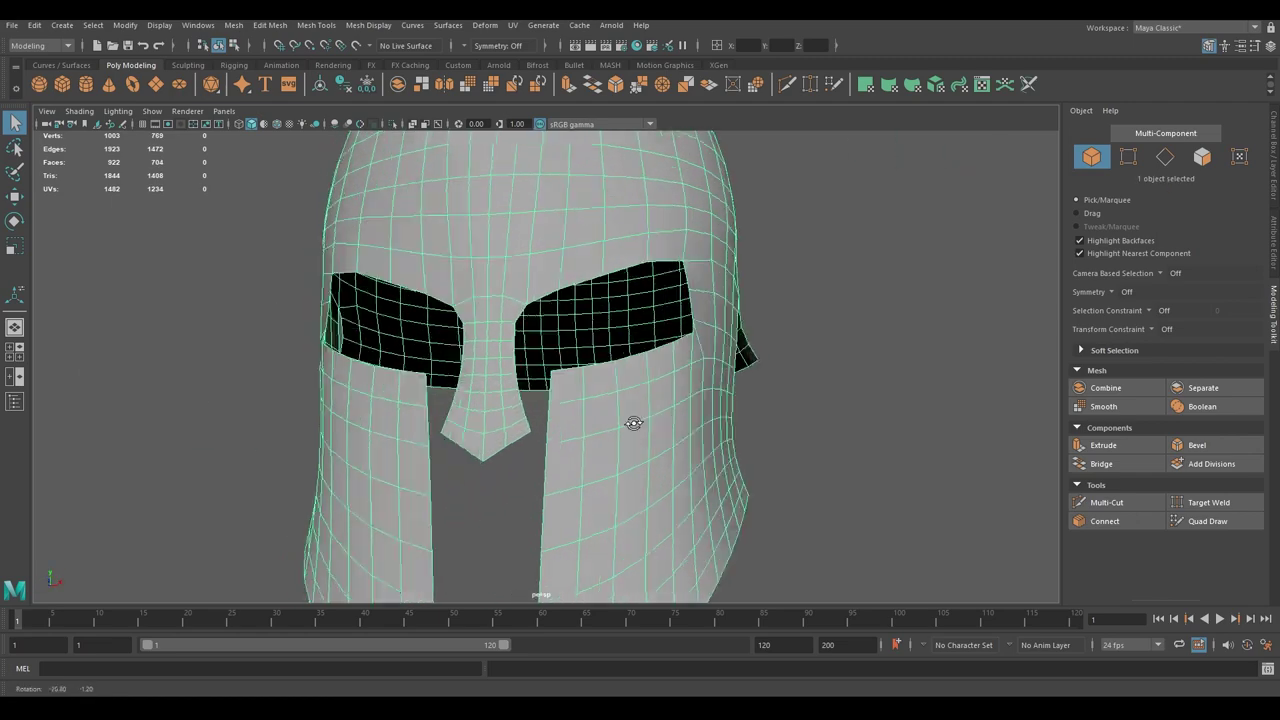
left_click_drag(634, 423, 690, 289, "alt")
key("f")
right_click_drag(543, 334, 543, 366, "shift")
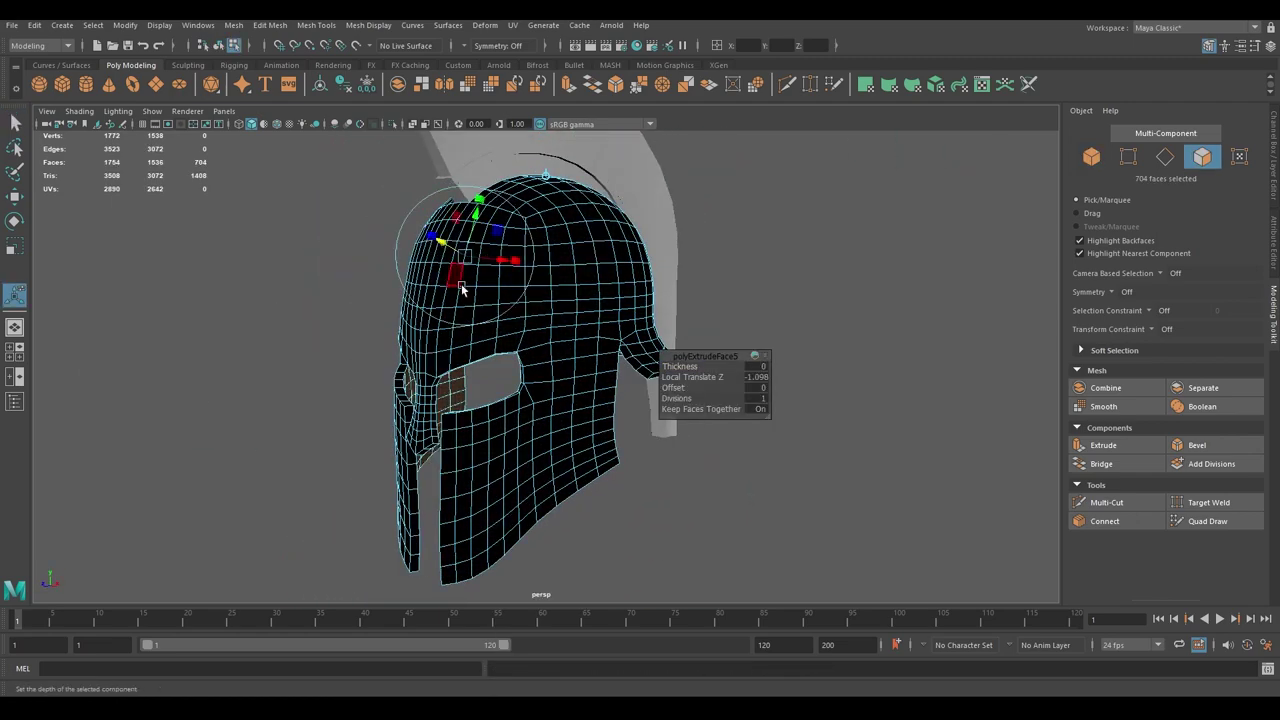
key("ctrl+z")
mouse_move(540, 330)
left_mouse_down("alt")
mouse_move(671, 329)
mouse_move(775, 376)
mouse_move(480, 320)
left_mouse_up("alt")
key("shift+z")
- Deselect the thickened helmet and return to object mode
scroll(480, 366, "up", 3)
left_click_drag(480, 366, 506, 314, "alt")
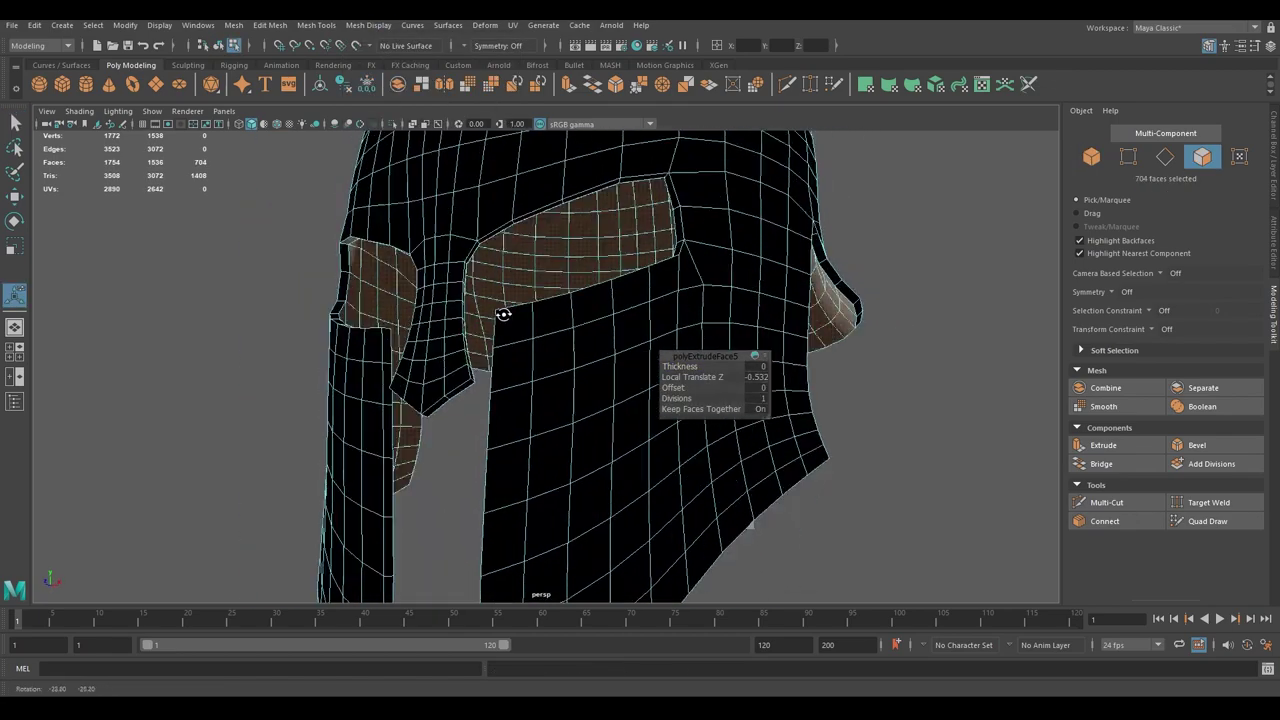
scroll(525, 345, "up", 2)
left_click(270, 25)
key("F8")
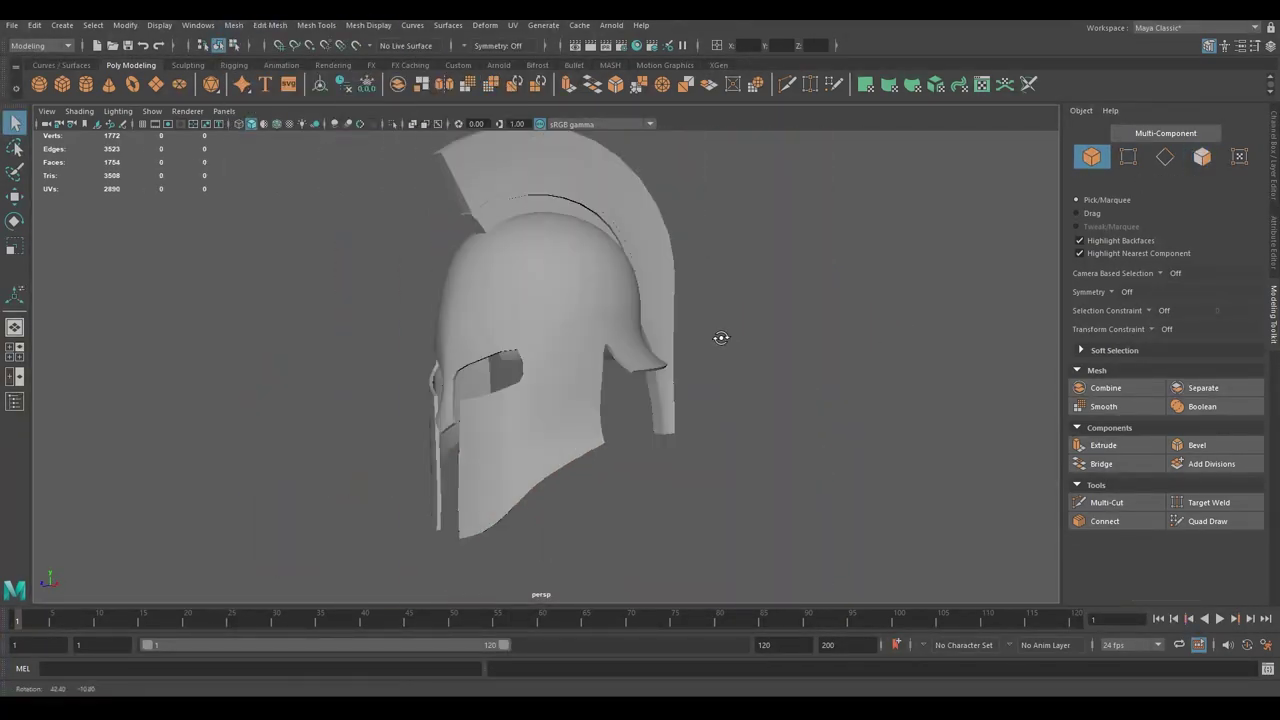
left_click_drag(720, 337, 743, 258, "alt")
- Select the crest and the helmet's side piece, briefly checking its edges
left_click_drag(627, 365, 454, 446, "alt")
left_click(415, 319)
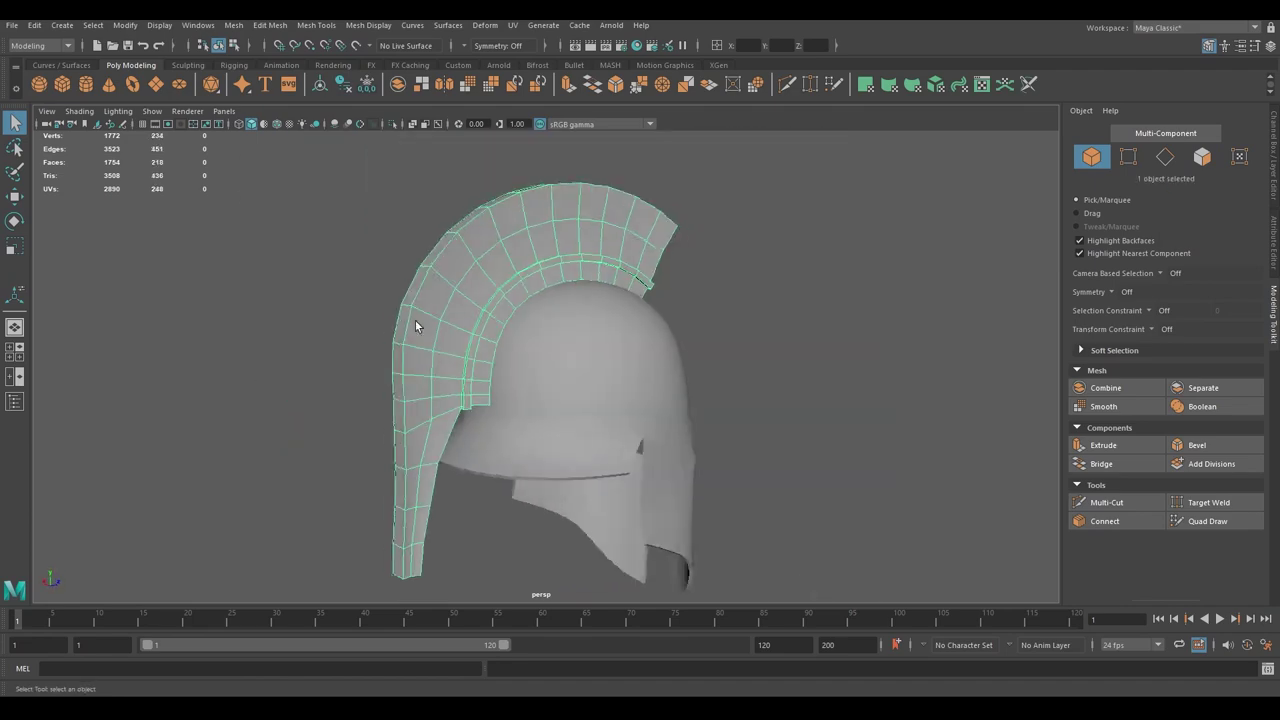
left_click(369, 25)
left_click(405, 145)
mouse_move(560, 330)
left_mouse_down("alt")
mouse_move(651, 293)
mouse_move(371, 366)
mouse_move(338, 274)
left_mouse_up("alt")
left_click(371, 366)
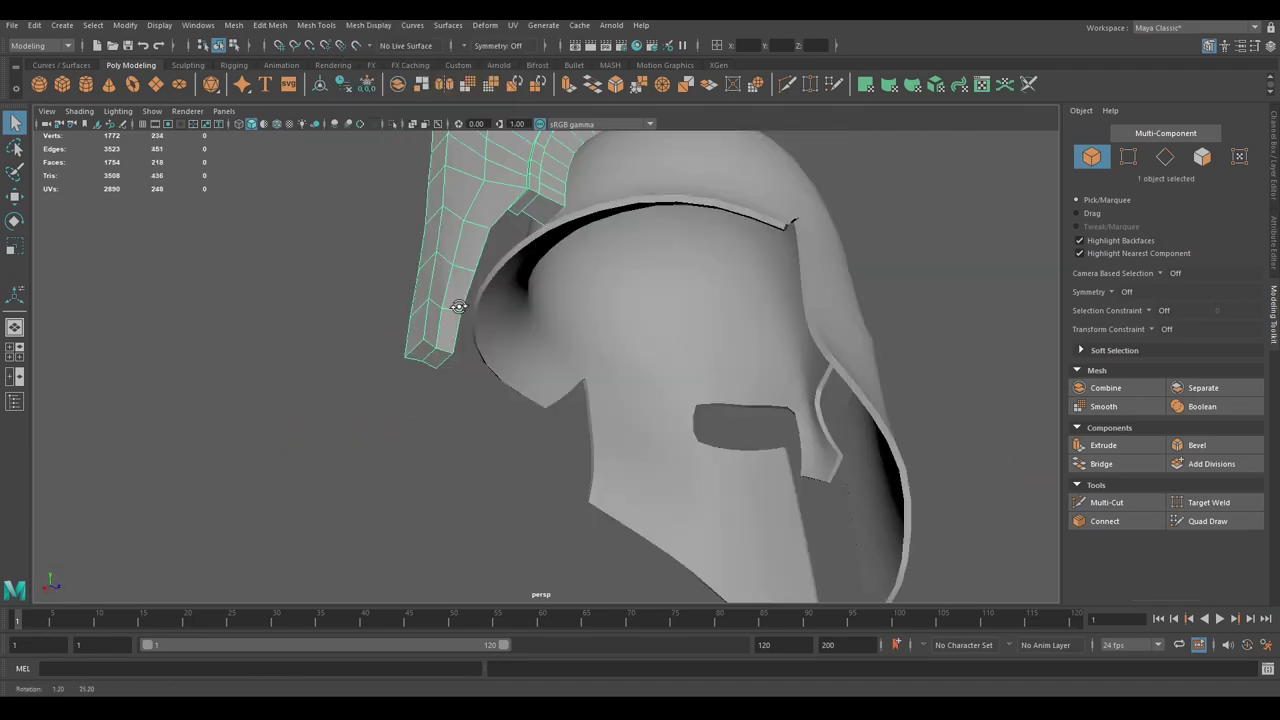
key("F10")
mouse_move(457, 348)
left_mouse_down("alt")
mouse_move(597, 343)
mouse_move(586, 386)
mouse_move(711, 391)
left_mouse_up("alt")
key("F8")
- Orbit around the helmet, then select it and frame it in the viewport
scroll(420, 165, "down", 5)
left_click_drag(663, 303, 581, 284, "alt")
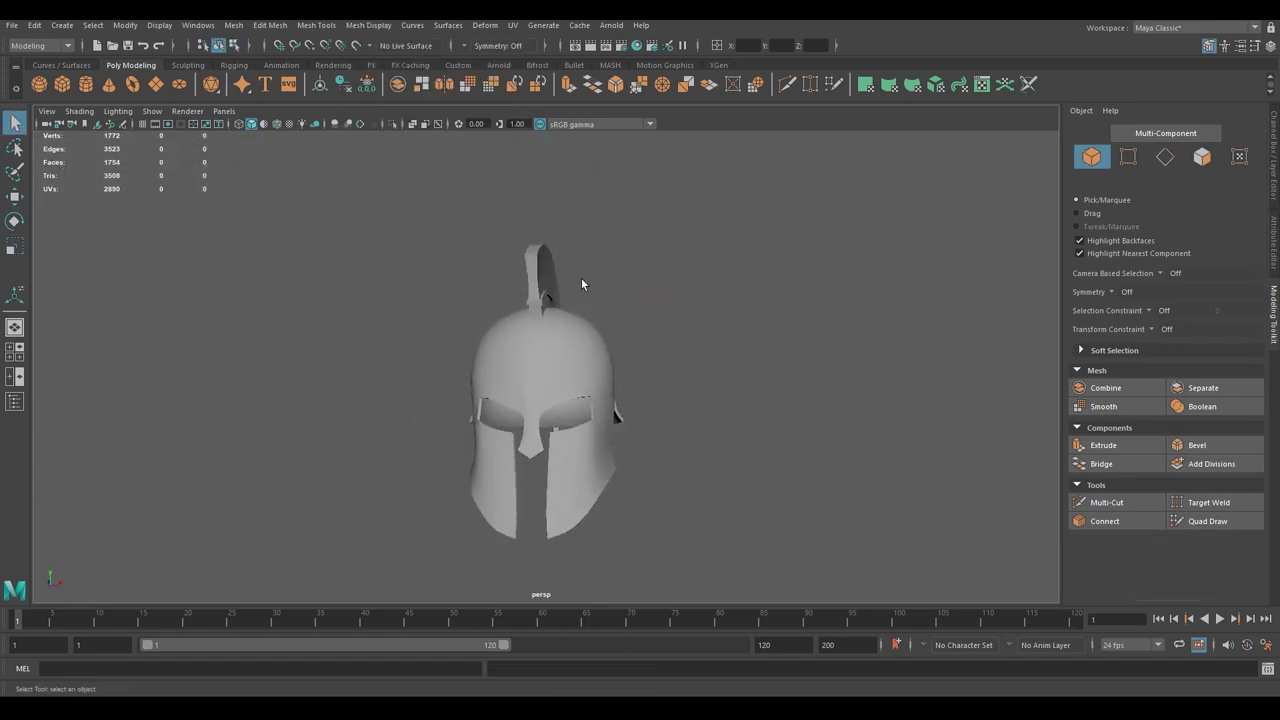
left_click_drag(615, 374, 520, 356, "alt")
mouse_move(612, 361)
left_mouse_down("alt")
mouse_move(611, 411)
mouse_move(631, 417)
mouse_move(683, 374)
left_mouse_up("alt")
right_click_drag(683, 374, 567, 300, "alt")
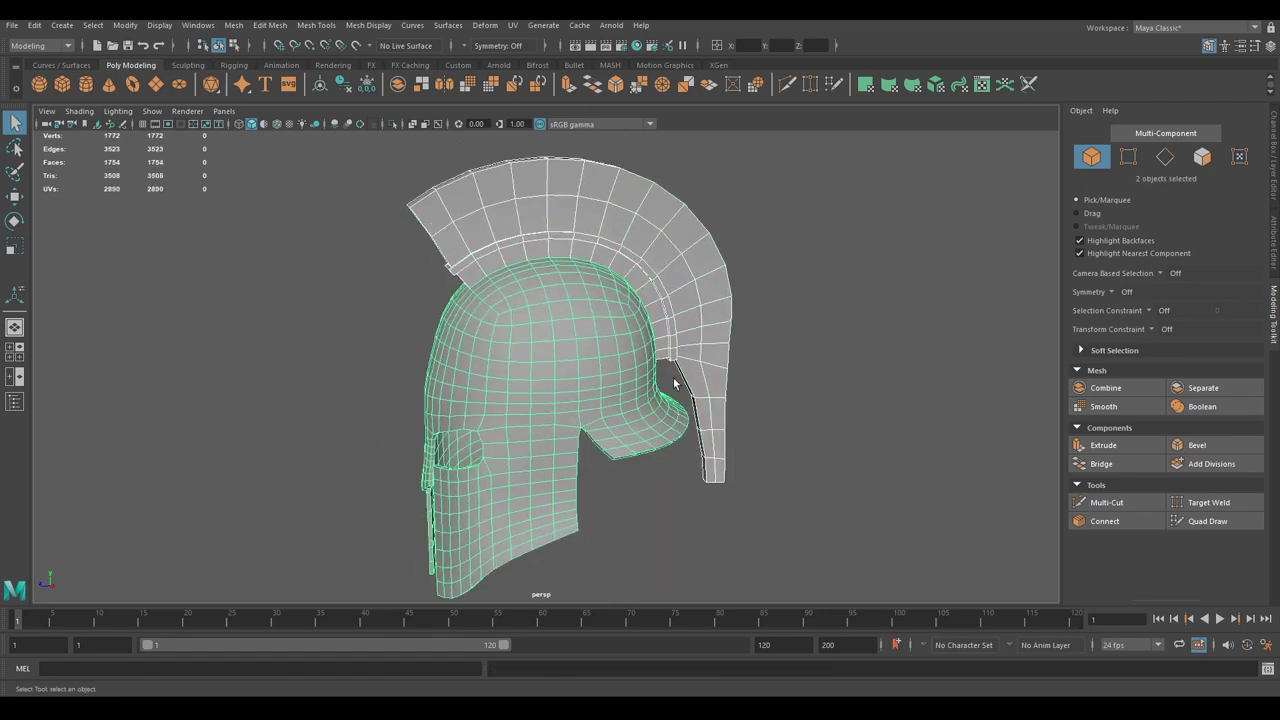
left_click(575, 337)
key("f")
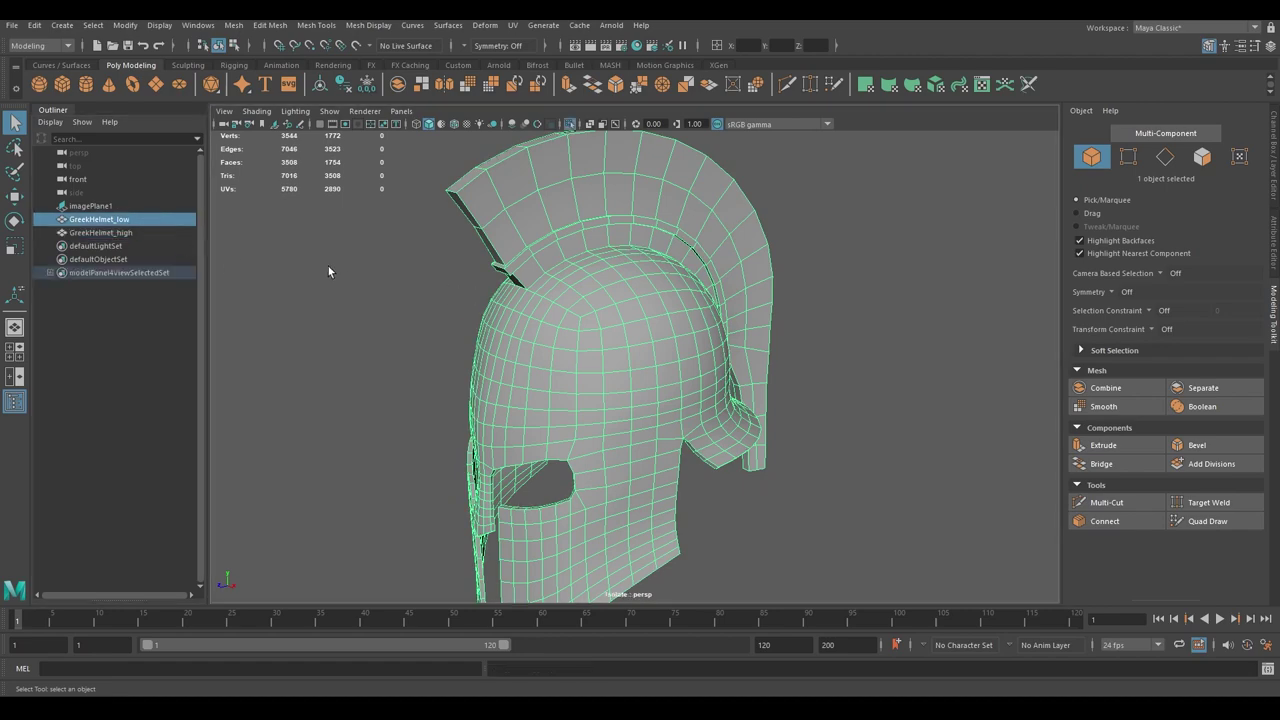
- Hide GreekHelmet_low, select GreekHelmet_high, and combine the selected pieces with Mesh > Combine
key("ctrl+h")
left_click(149, 233)
left_click_drag(625, 318, 413, 183, "alt")
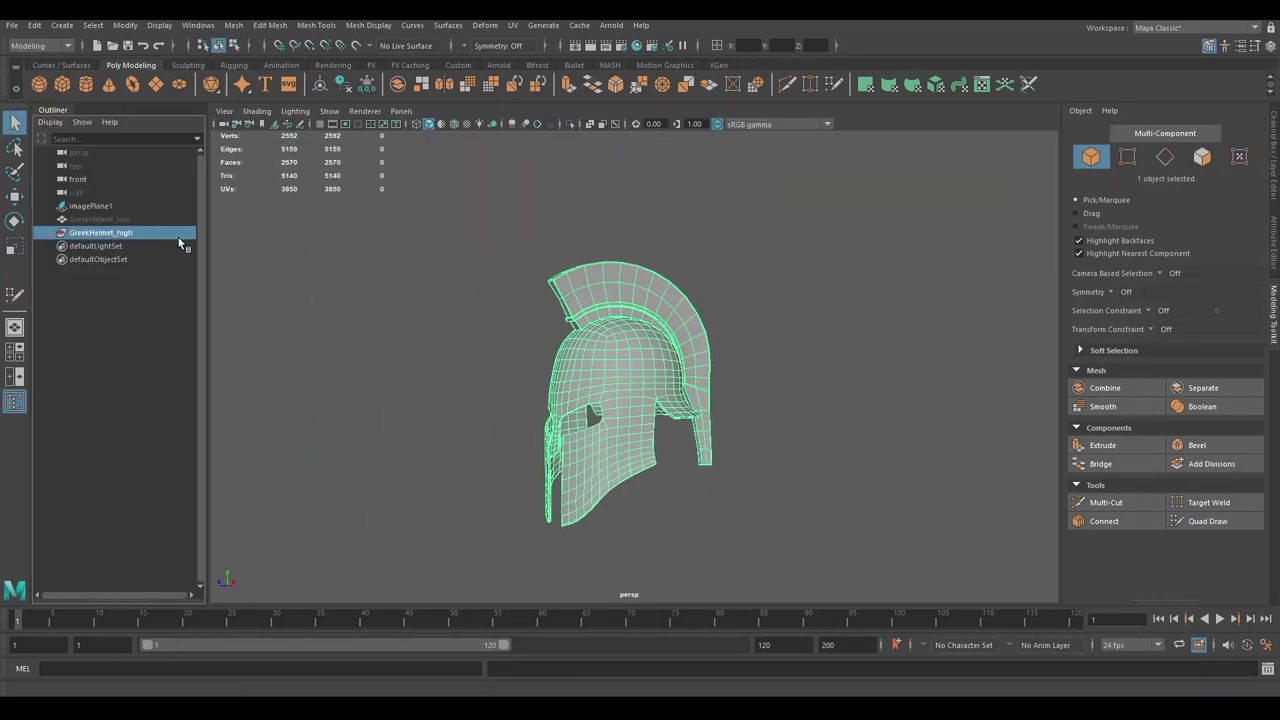
left_click(233, 25)
left_click(252, 62)
- Isolate GreekHelmet_low, open the UV Editor and apply a fresh UV projection
left_click(130, 219)
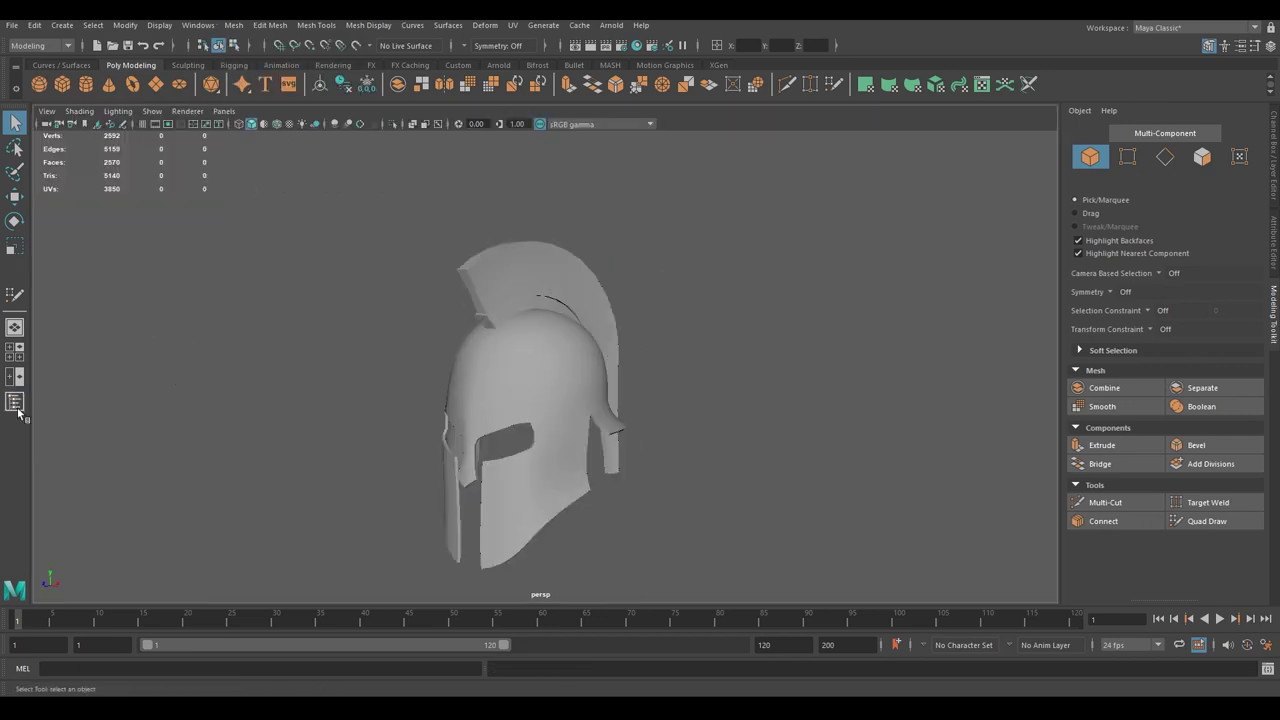
key("ctrl+1")
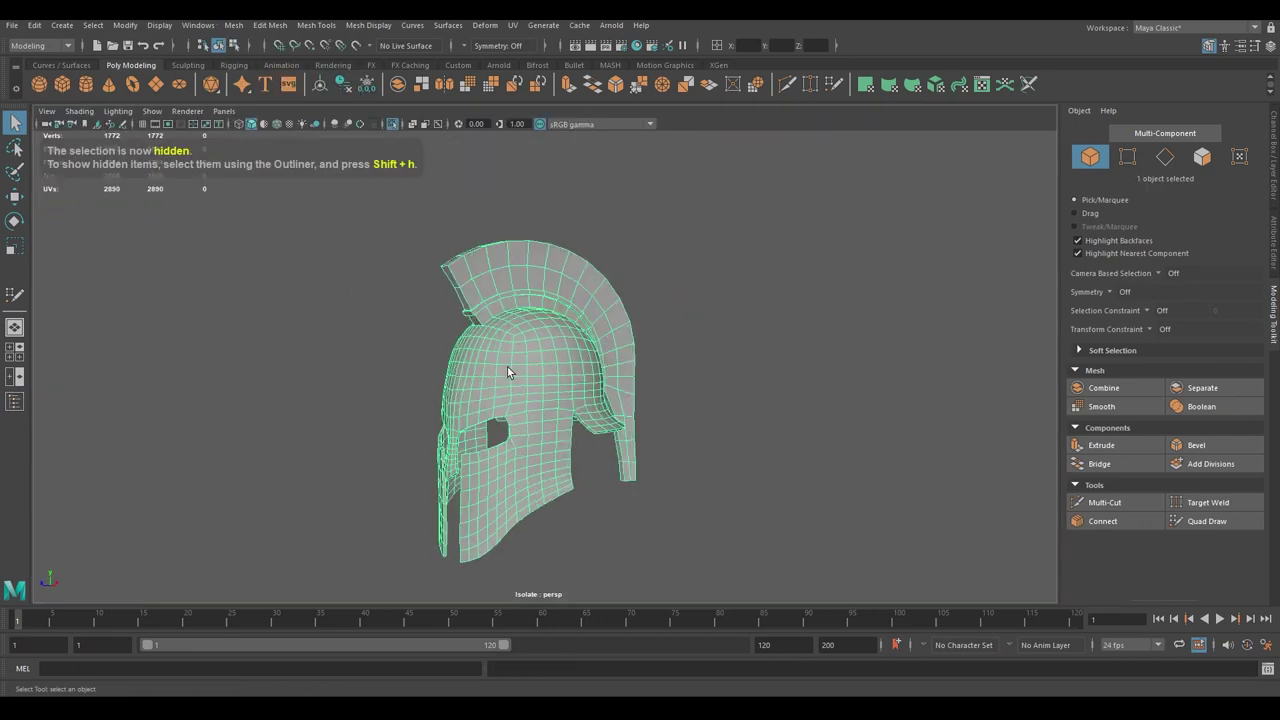
left_click(512, 25)
left_click(540, 43)
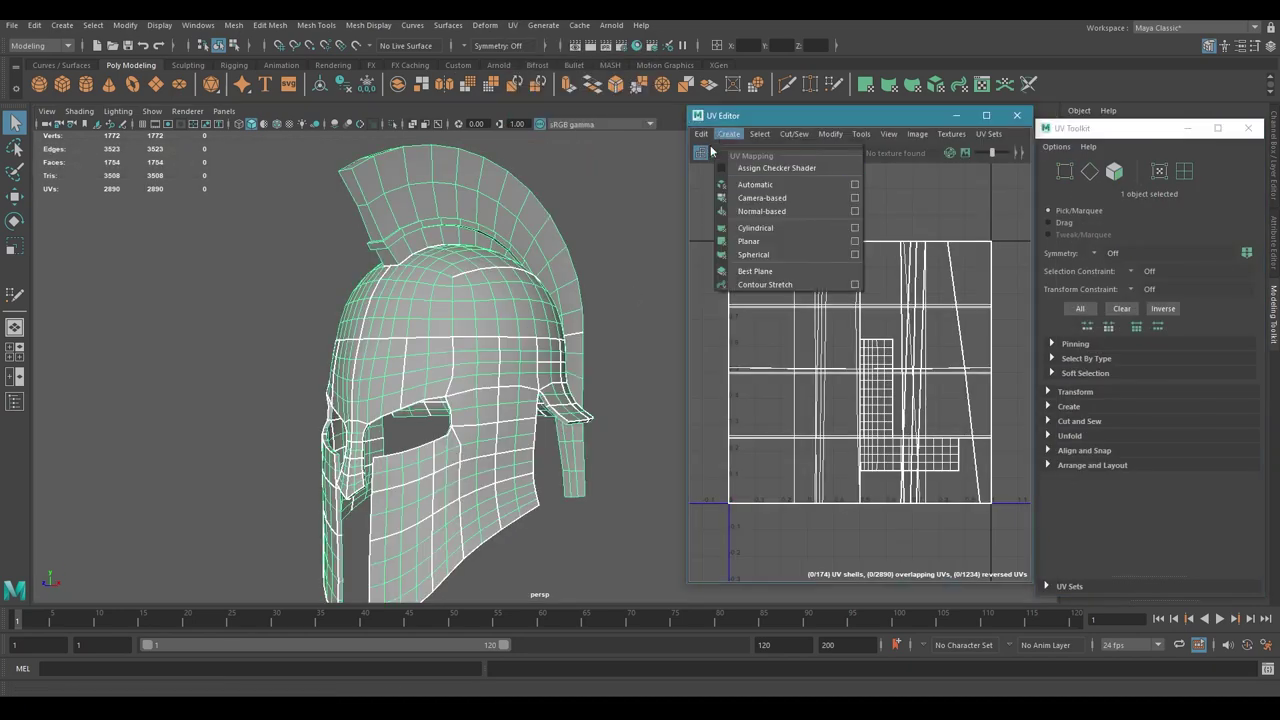
left_click(748, 241)
- Select the helmet body in UV Shell mode and isolate it, hiding the crest
right_click(478, 276)
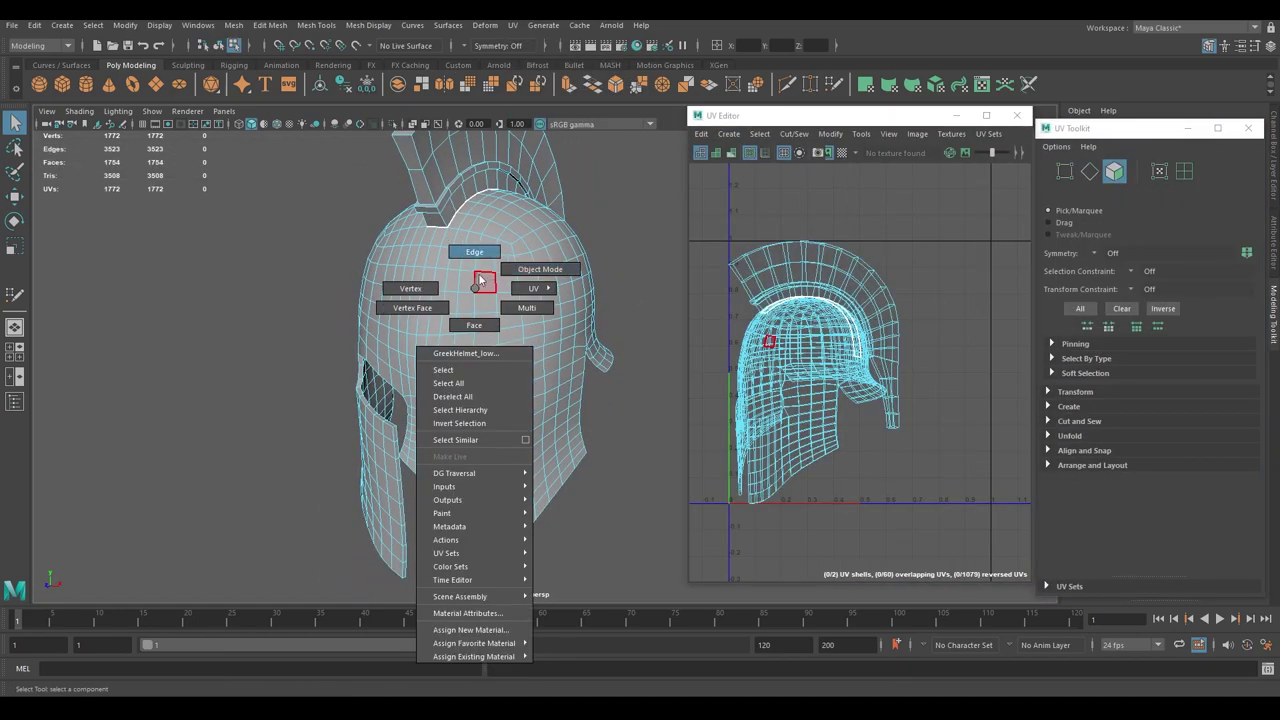
left_click(477, 290)
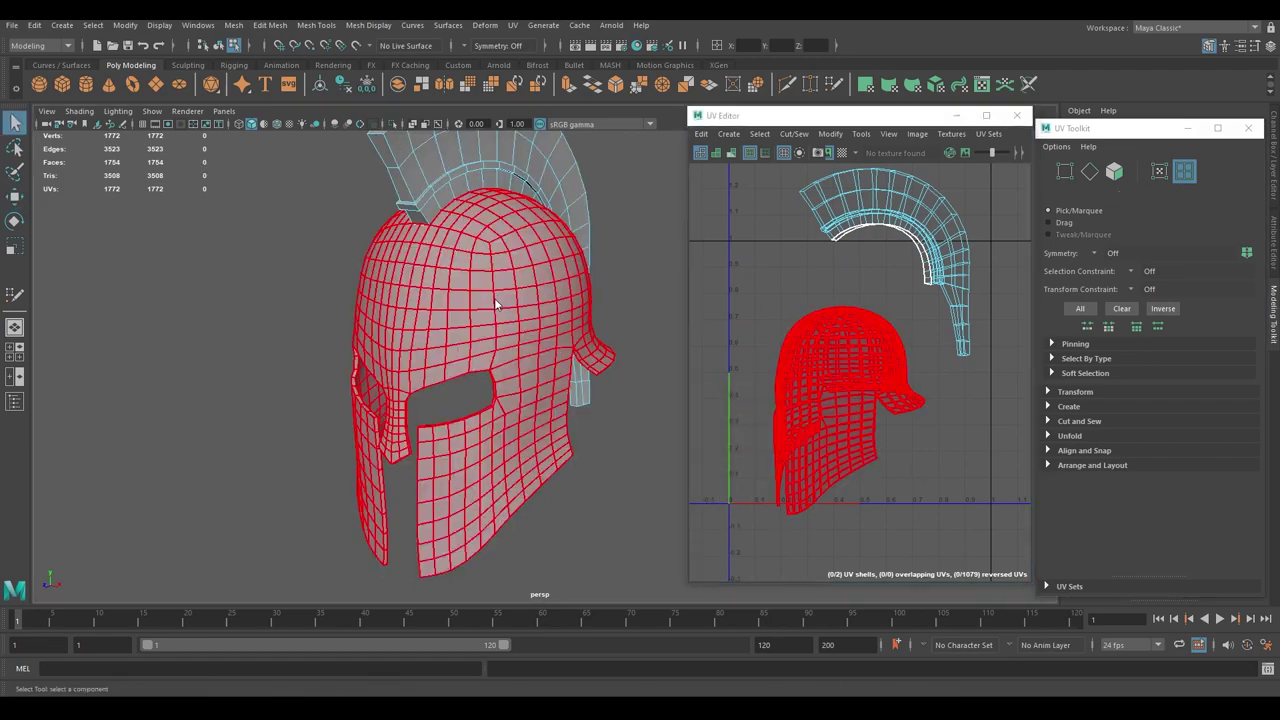
right_click(814, 371)
left_click(757, 351)
key("ctrl+1")
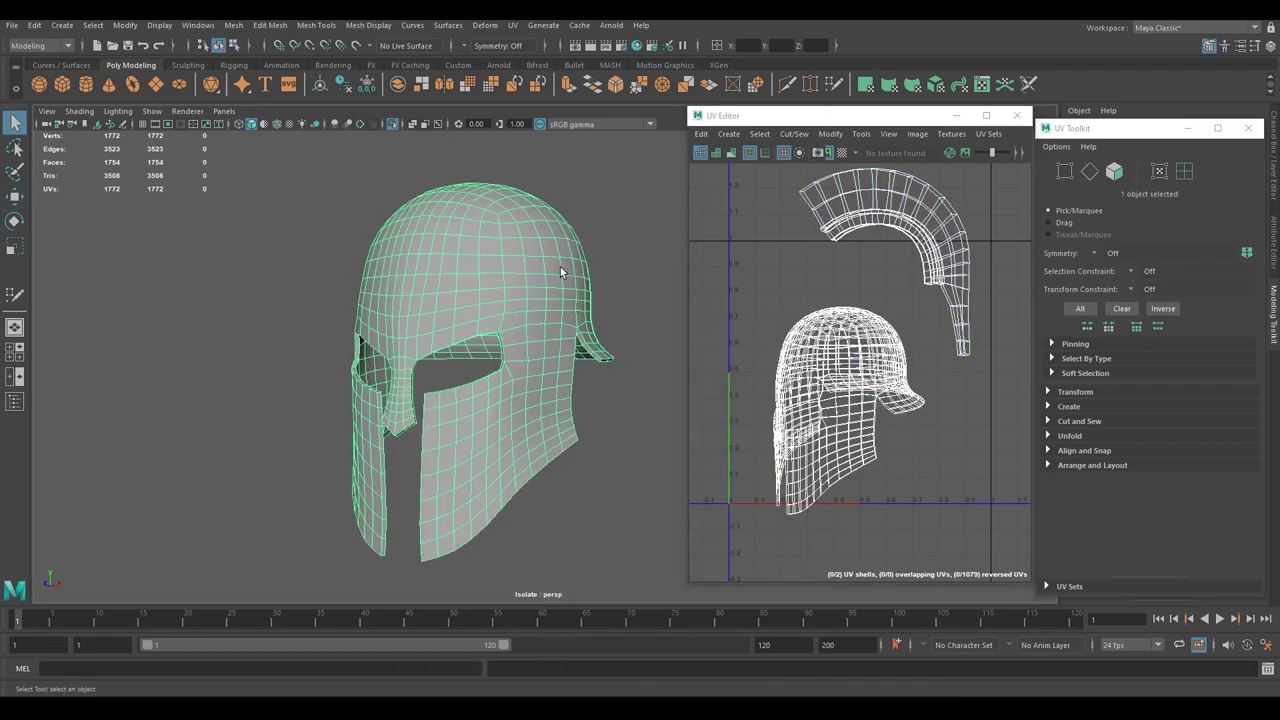
scroll(560, 267, "up", 5)
right_click_drag(303, 330, 303, 300)
- Mark five edge-loop seams, cut them, and unfold the helmet UVs flat
double_click(430, 257)
mouse_move(430, 300)
left_mouse_down("alt")
mouse_move(284, 472)
mouse_move(286, 359)
mouse_move(378, 414)
mouse_move(278, 327)
mouse_move(482, 322)
mouse_move(393, 243)
mouse_move(340, 480)
mouse_move(393, 341)
mouse_move(460, 235)
mouse_move(480, 366)
mouse_move(600, 251)
mouse_move(485, 258)
mouse_move(457, 280)
mouse_move(520, 320)
left_mouse_up("alt")
double_click(378, 414, "shift")
double_click(398, 440, "shift")
double_click(482, 324, "shift")
double_click(393, 341, "shift")
left_click(1048, 436)
left_click(1071, 469)
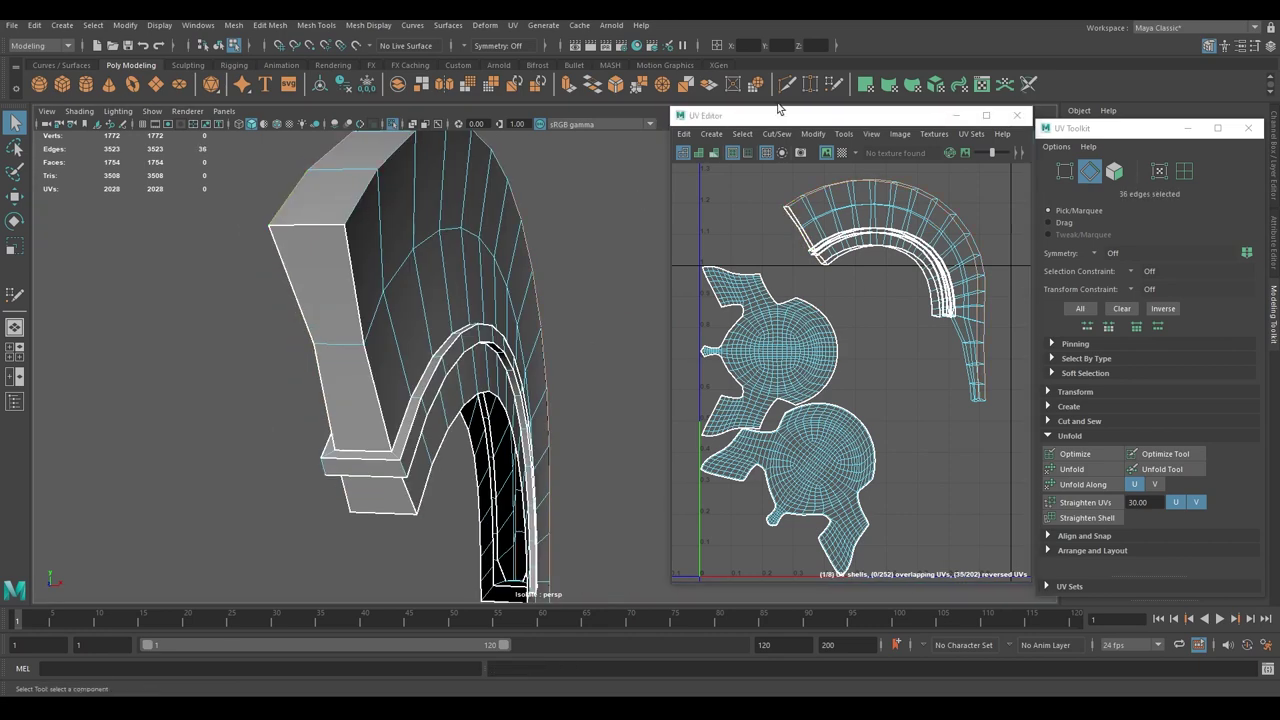
- Cut UV seams along the crest leg and the crest's end
left_click(507, 468)
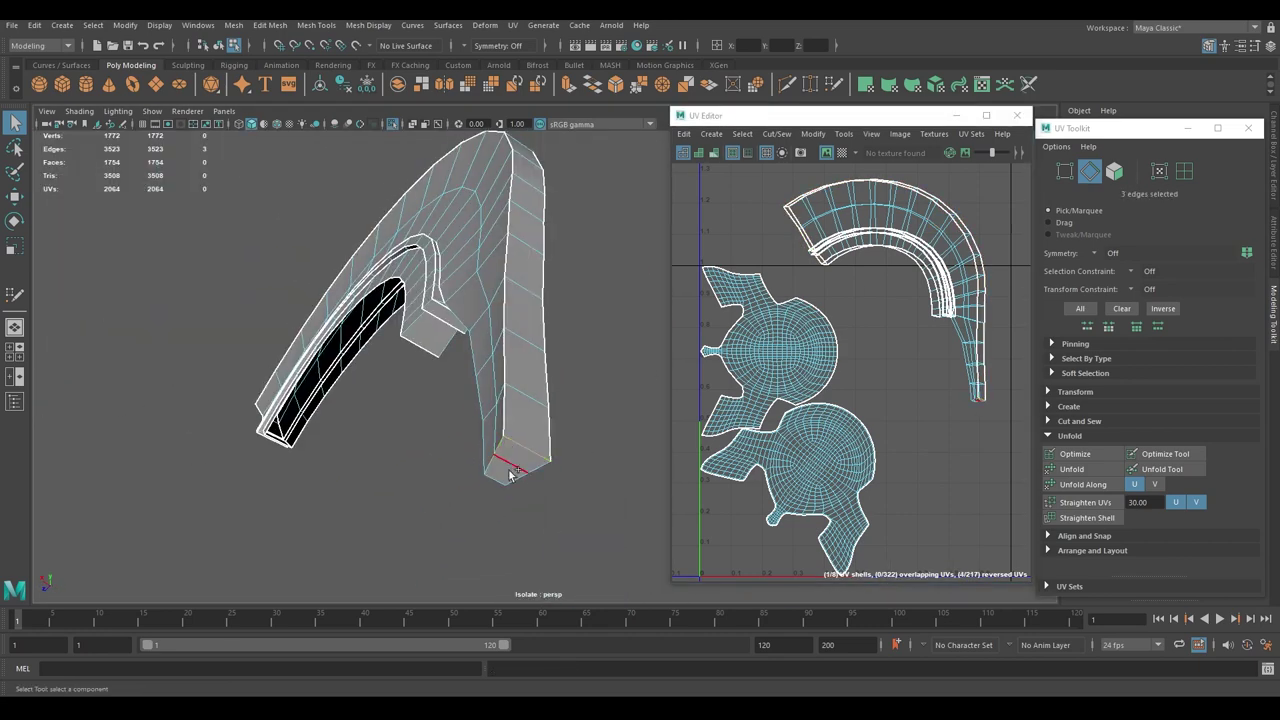
left_click(455, 262)
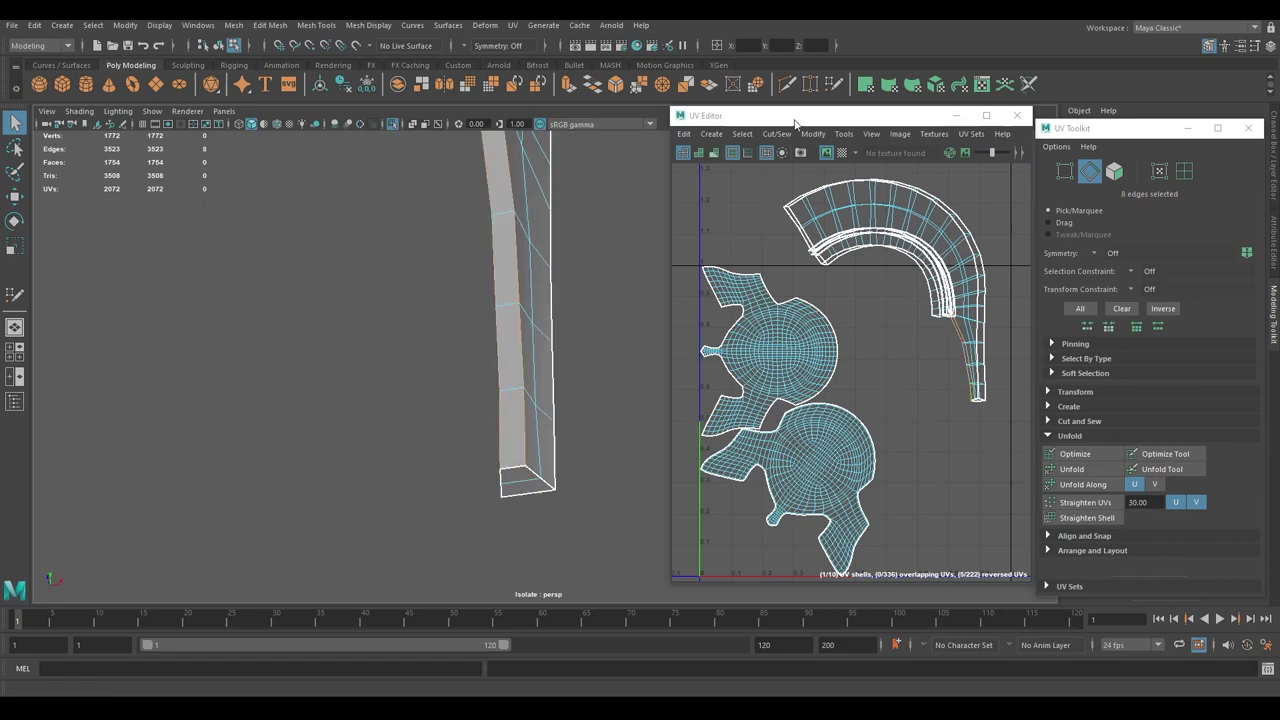
left_click(600, 455)
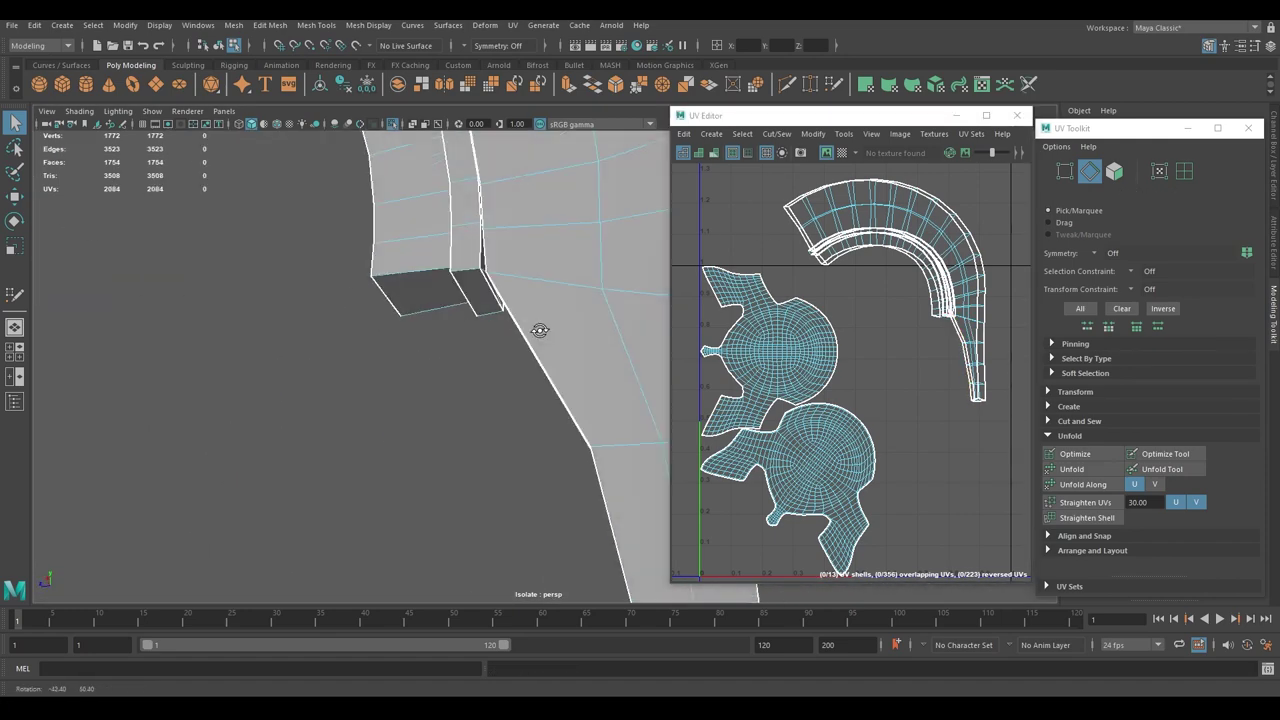
left_click(438, 320, "shift")
mouse_move(471, 442)
left_mouse_down("alt")
mouse_move(496, 355)
mouse_move(420, 300)
left_mouse_up("alt")
- Select all the crest's UV shells and rotate the small strip shell upright
right_click_drag(757, 286, 757, 262)
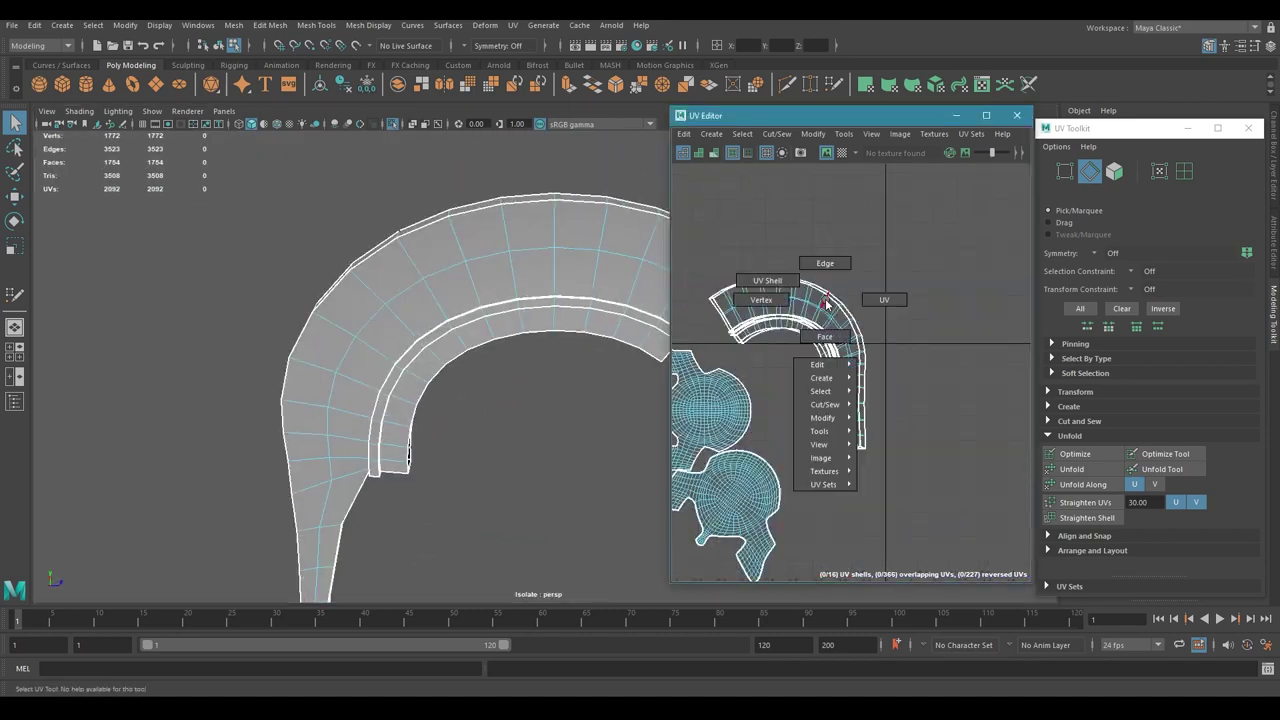
left_click_drag(840, 248, 957, 385)
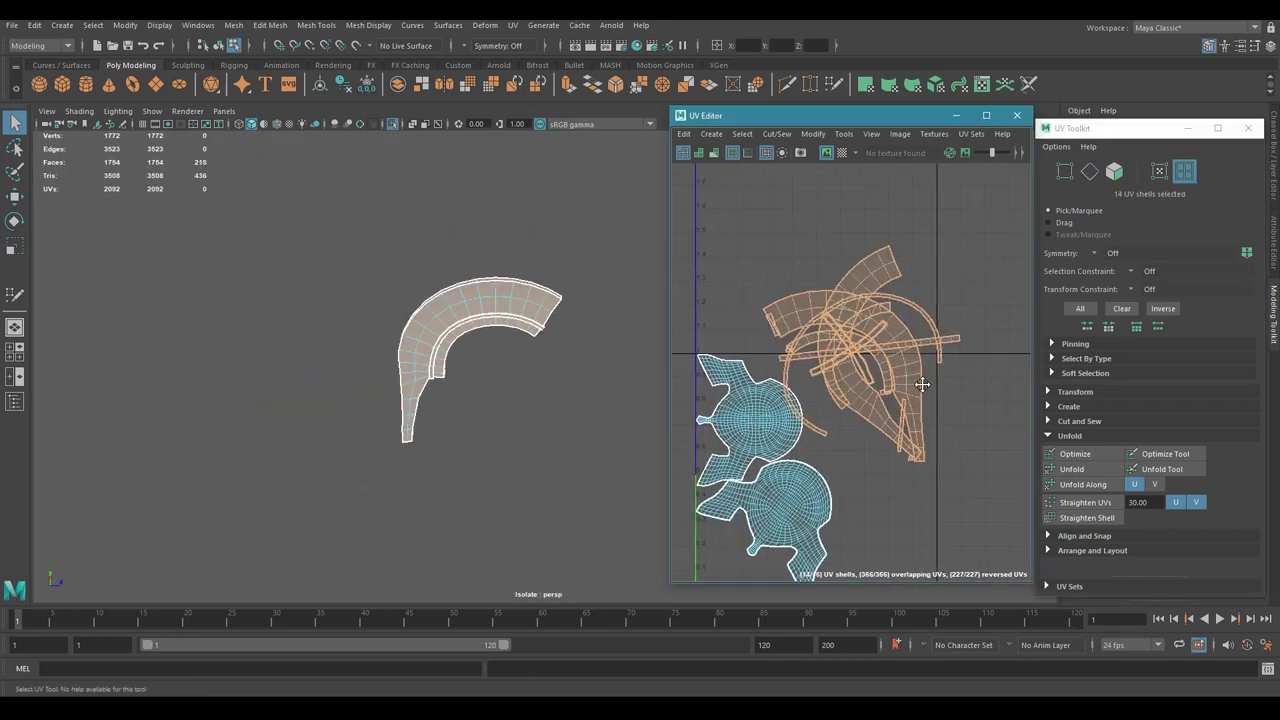
scroll(888, 410, "down", 2)
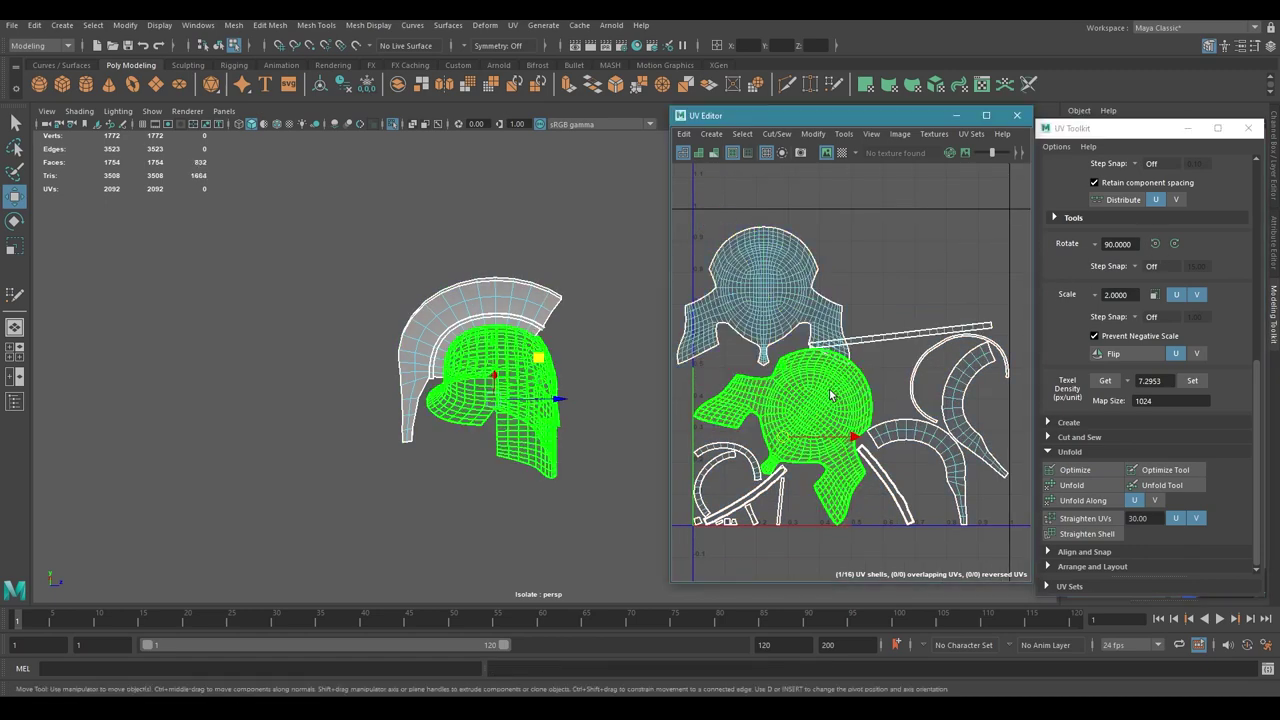
key("e")
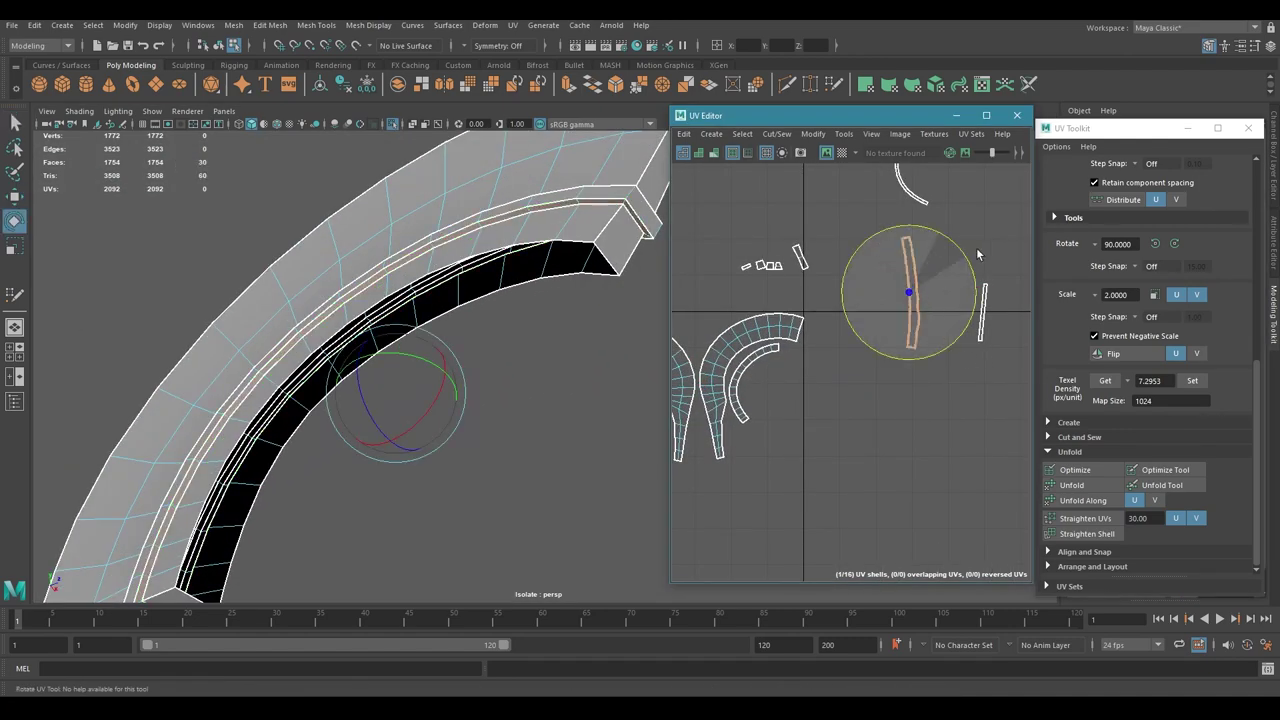
left_click_drag(1009, 307, 960, 330)
- Rotate the thin vertical crest strip shell into place inside the 0–1 tile
left_click(1092, 566)
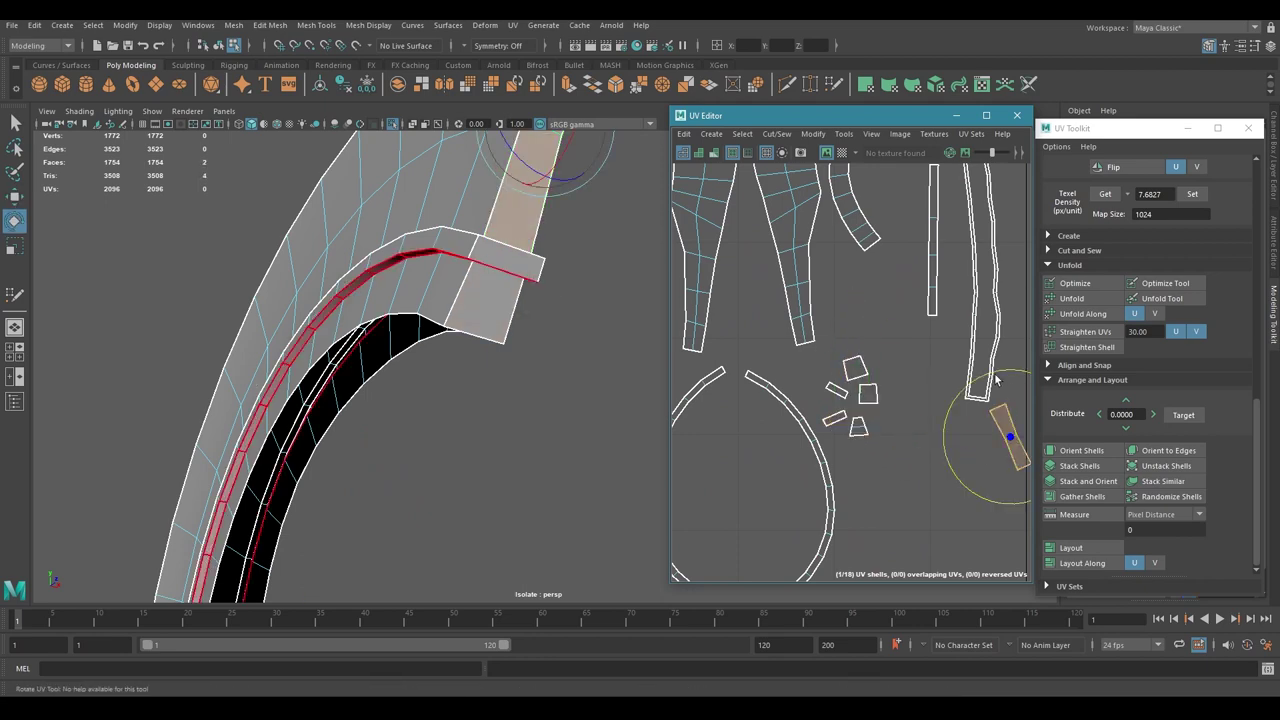
left_click(965, 400)
key("f")
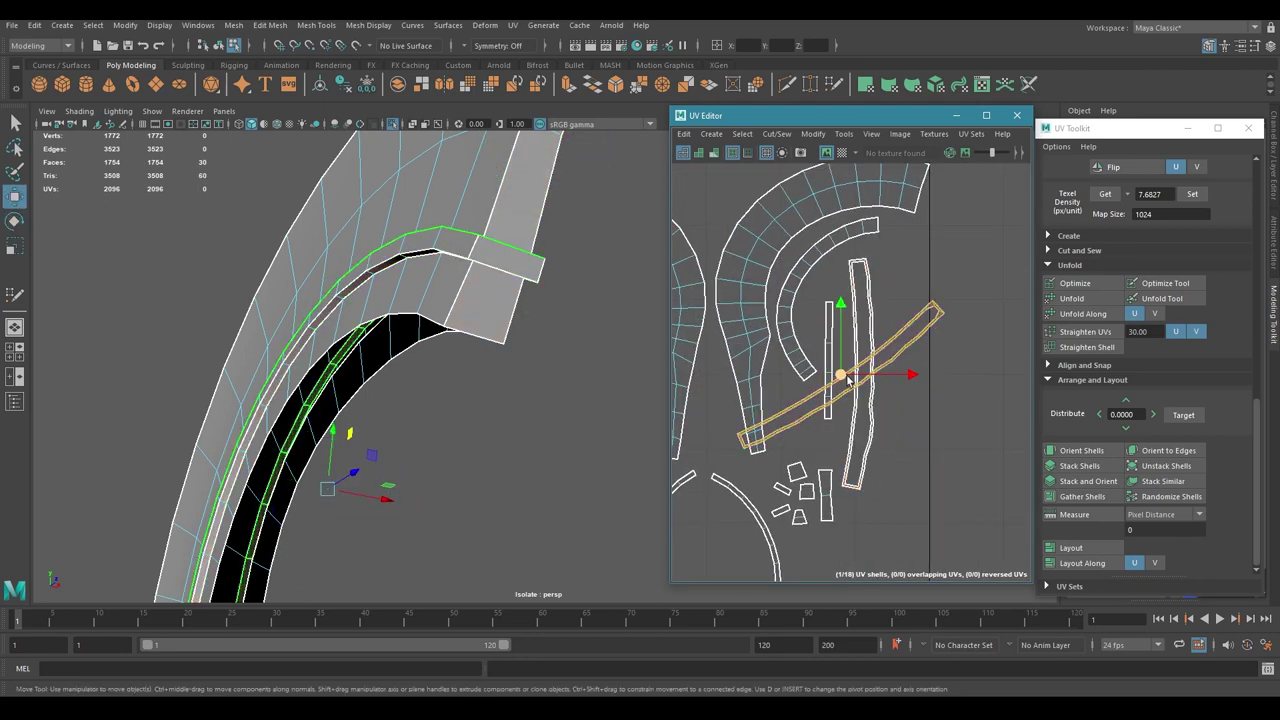
key("e")
left_click_drag(910, 512, 883, 362)
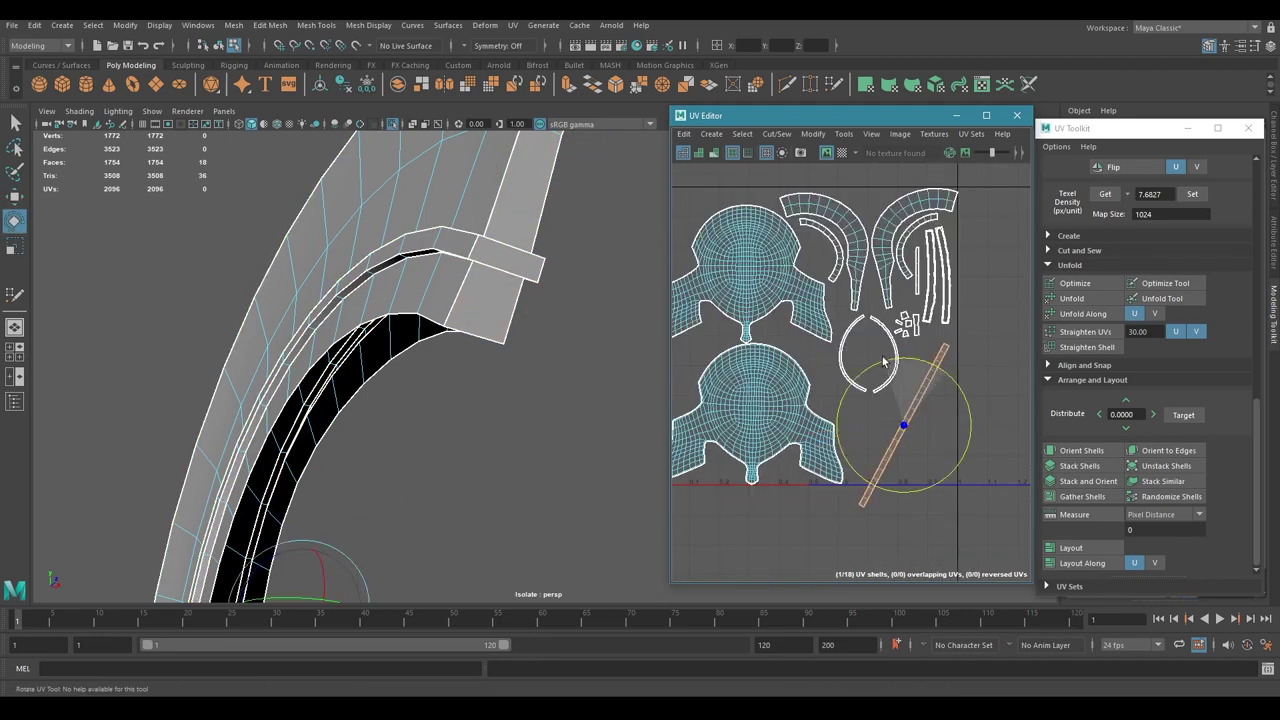
scroll(929, 355, "down", 3)
- Apply the checker map and orbit the crest and helmet front to verify the UVs
left_click(841, 152)
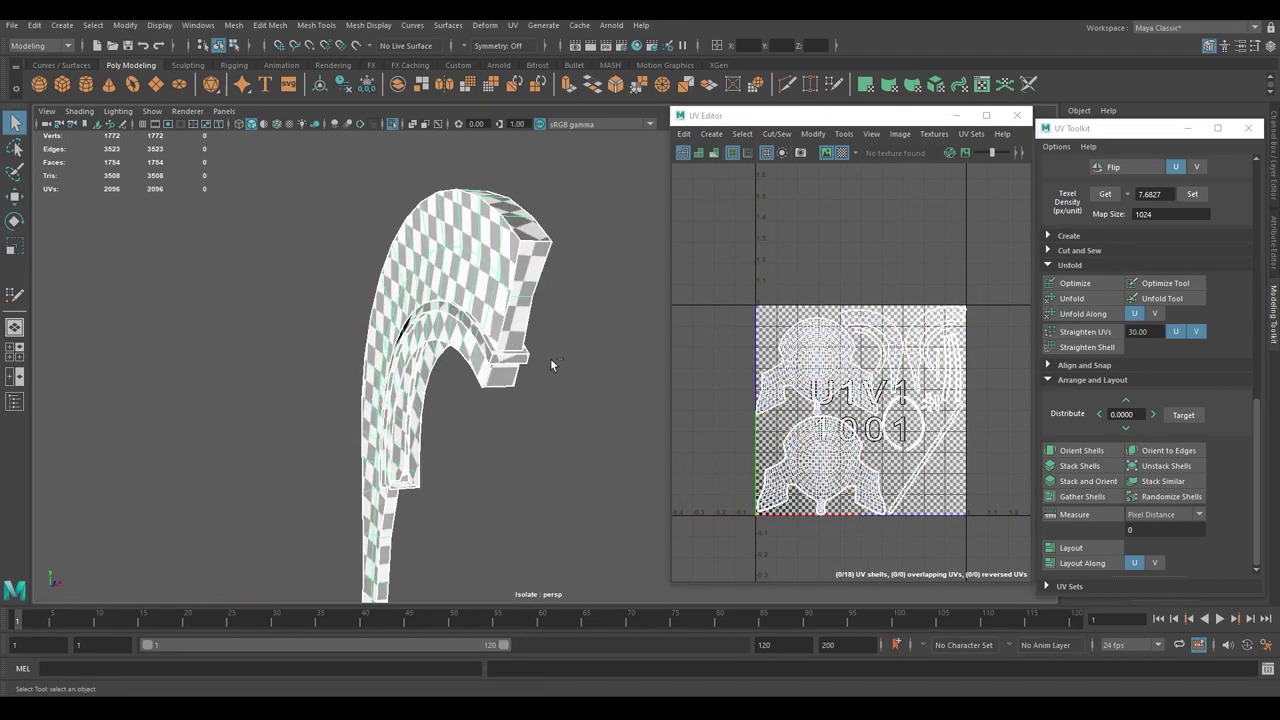
mouse_move(550, 358)
left_mouse_down("alt")
mouse_move(397, 285)
mouse_move(480, 282)
left_mouse_up("alt")
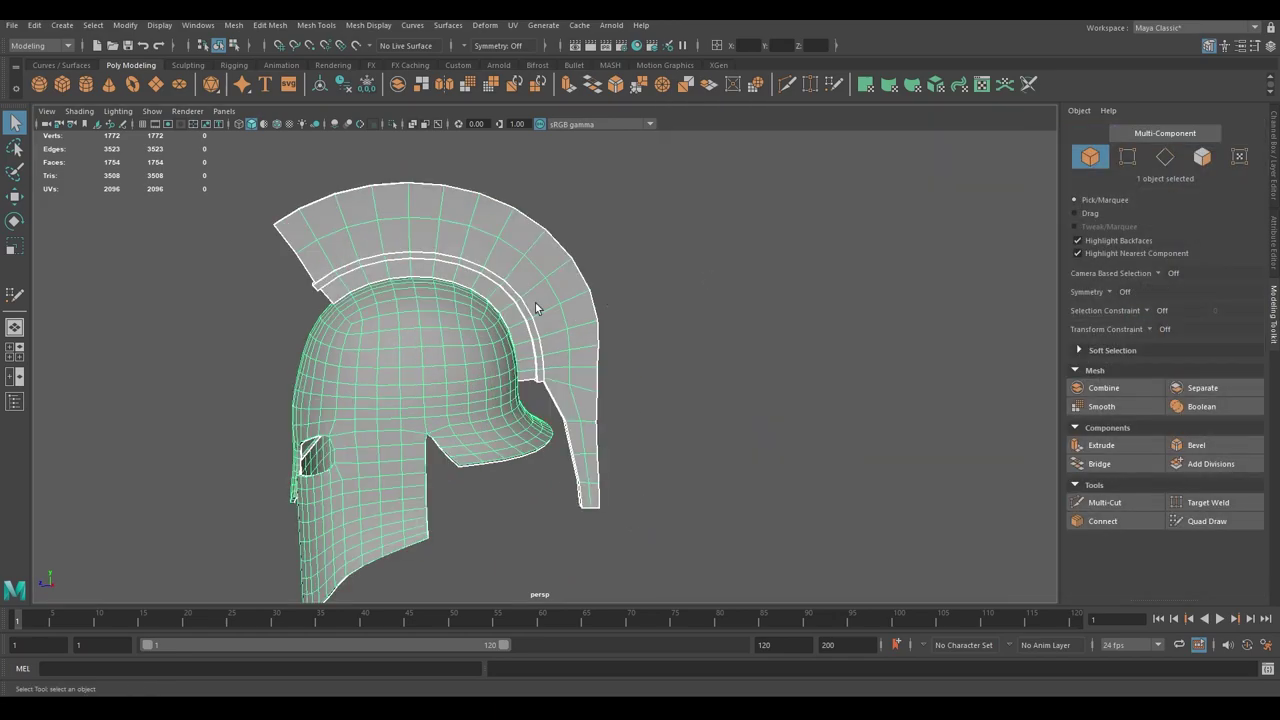
left_click_drag(565, 322, 691, 348, "alt")
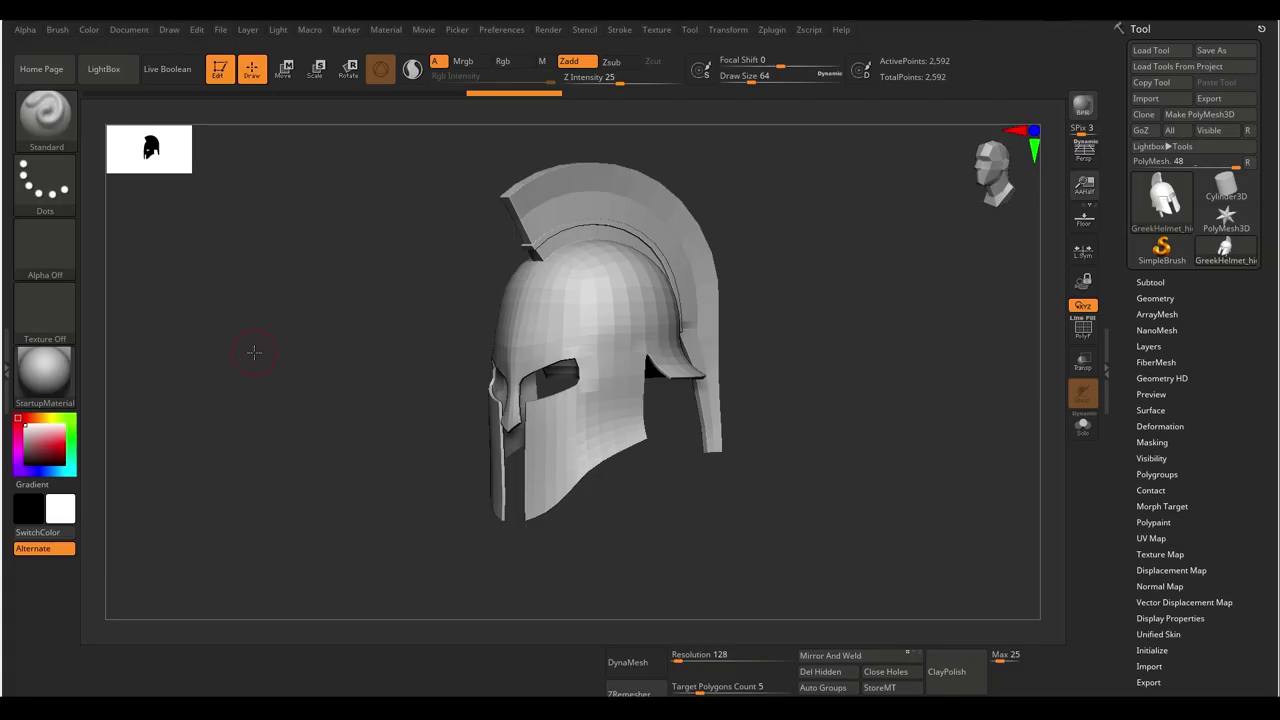
- Split the GreekHelmet into two subtools and orbit to a three-quarter side view
left_click(1150, 282)
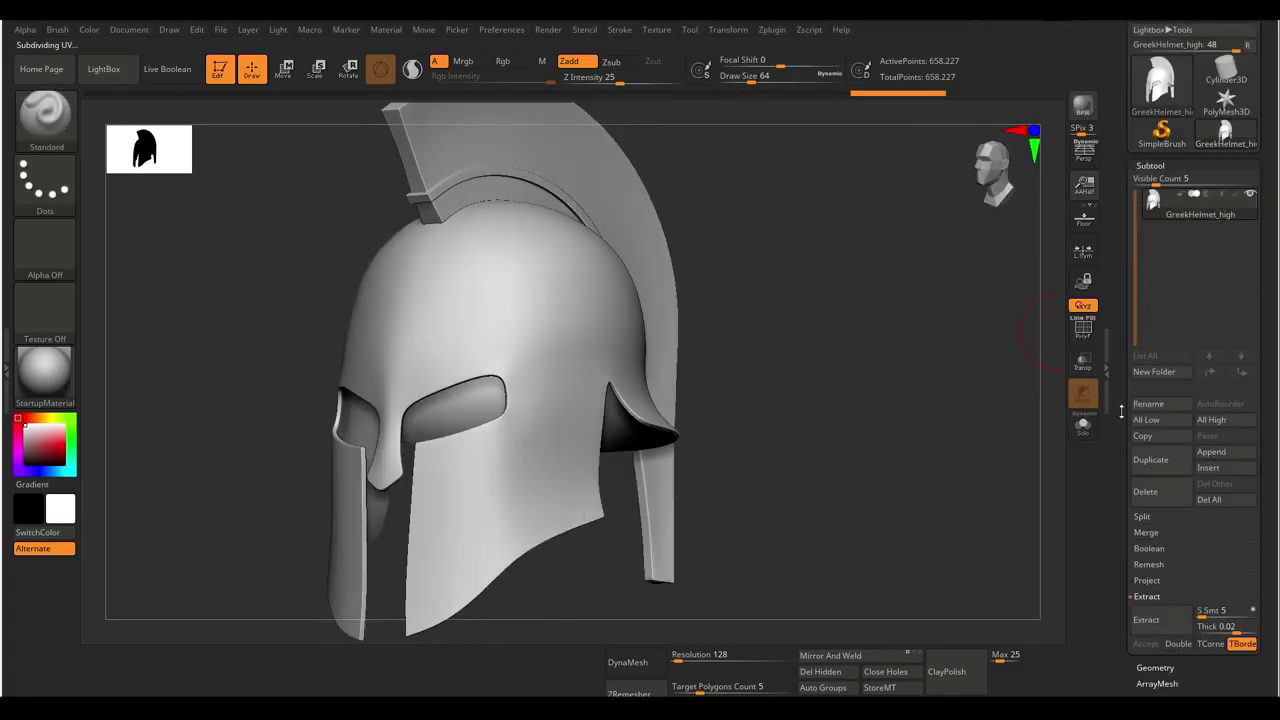
left_click_drag(1039, 590, 686, 375)
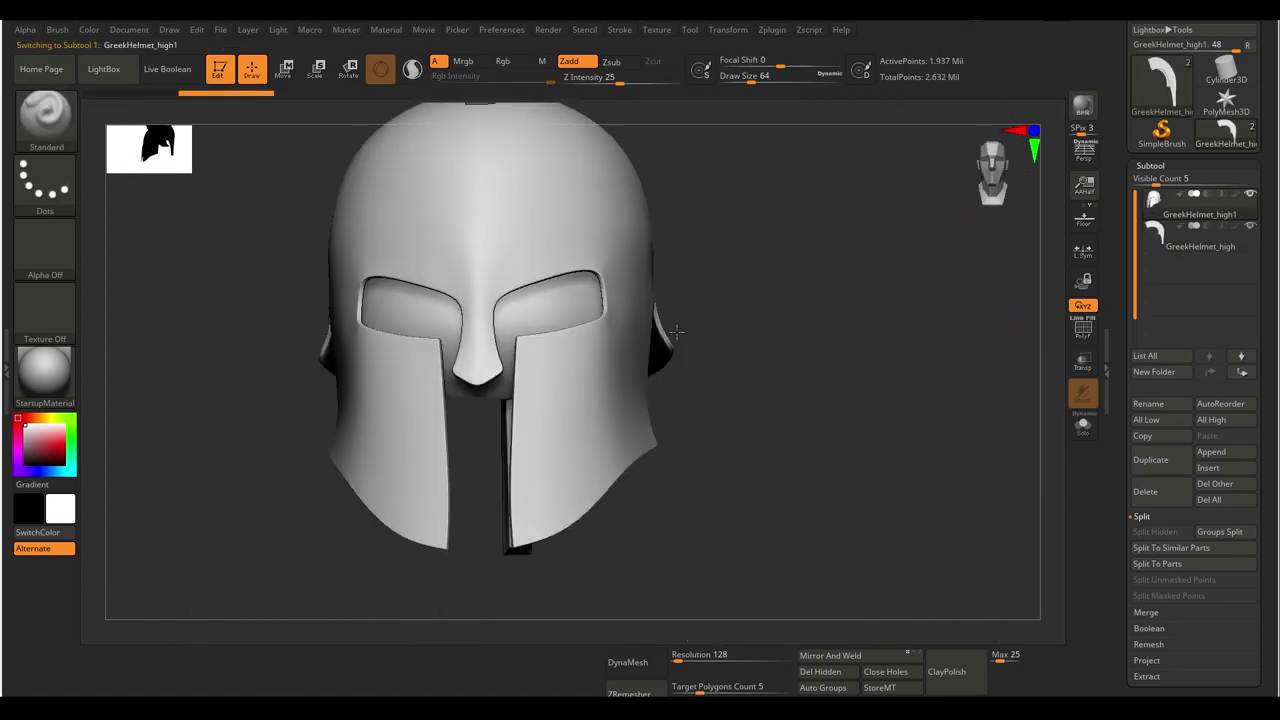
left_click_drag(748, 381, 689, 366)
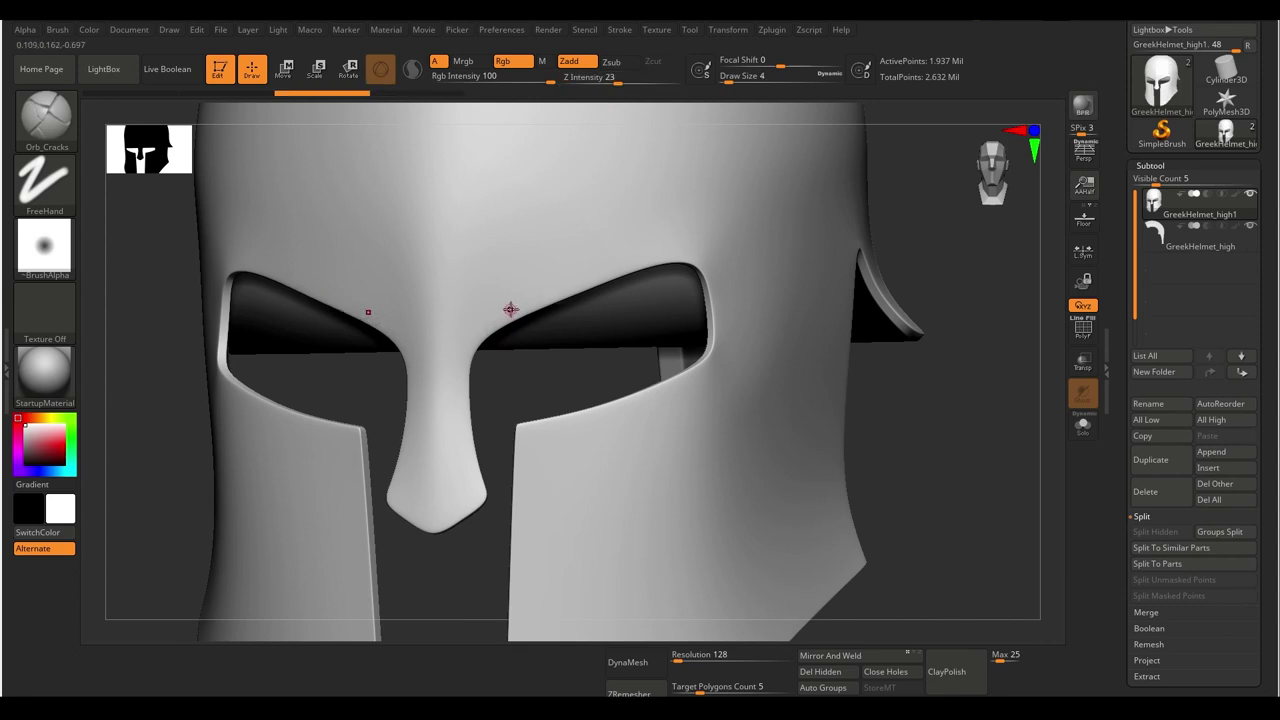
- Carve Orb_Cracks grooves along the nose guard tip and the cheek guard's inner and bottom edges
left_click_drag(426, 478, 490, 473)
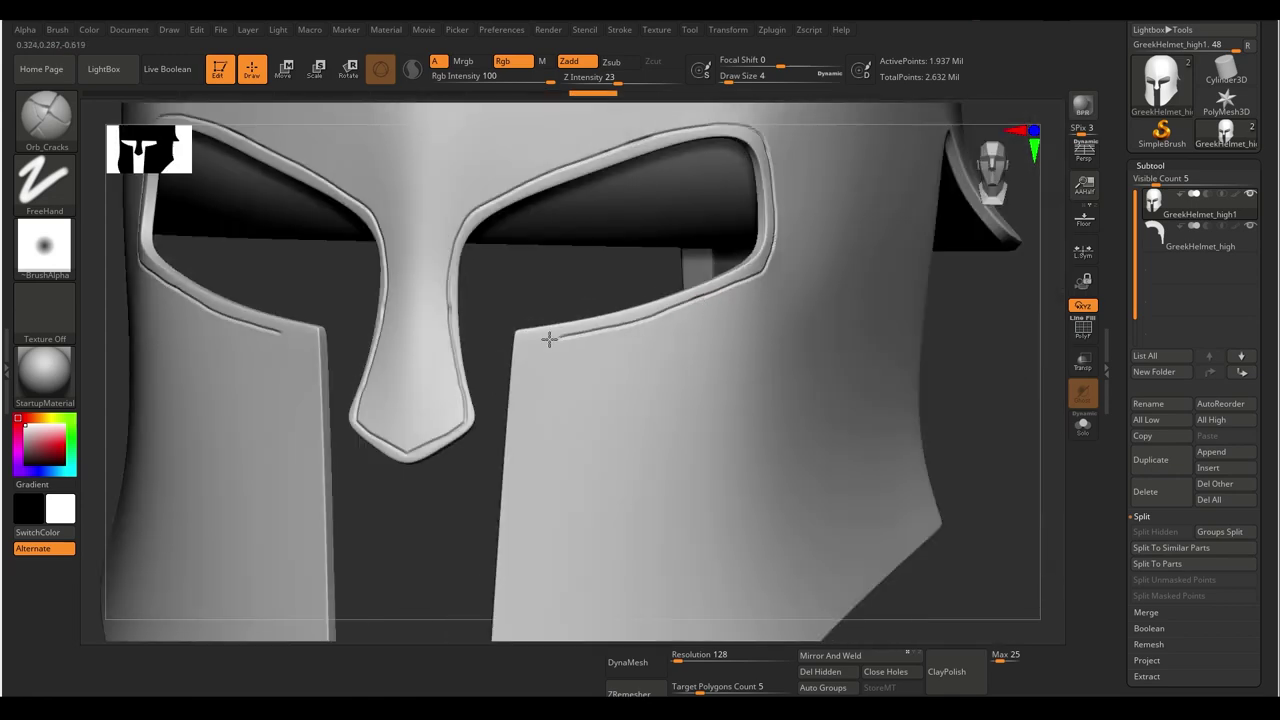
left_click_drag(544, 259, 624, 476)
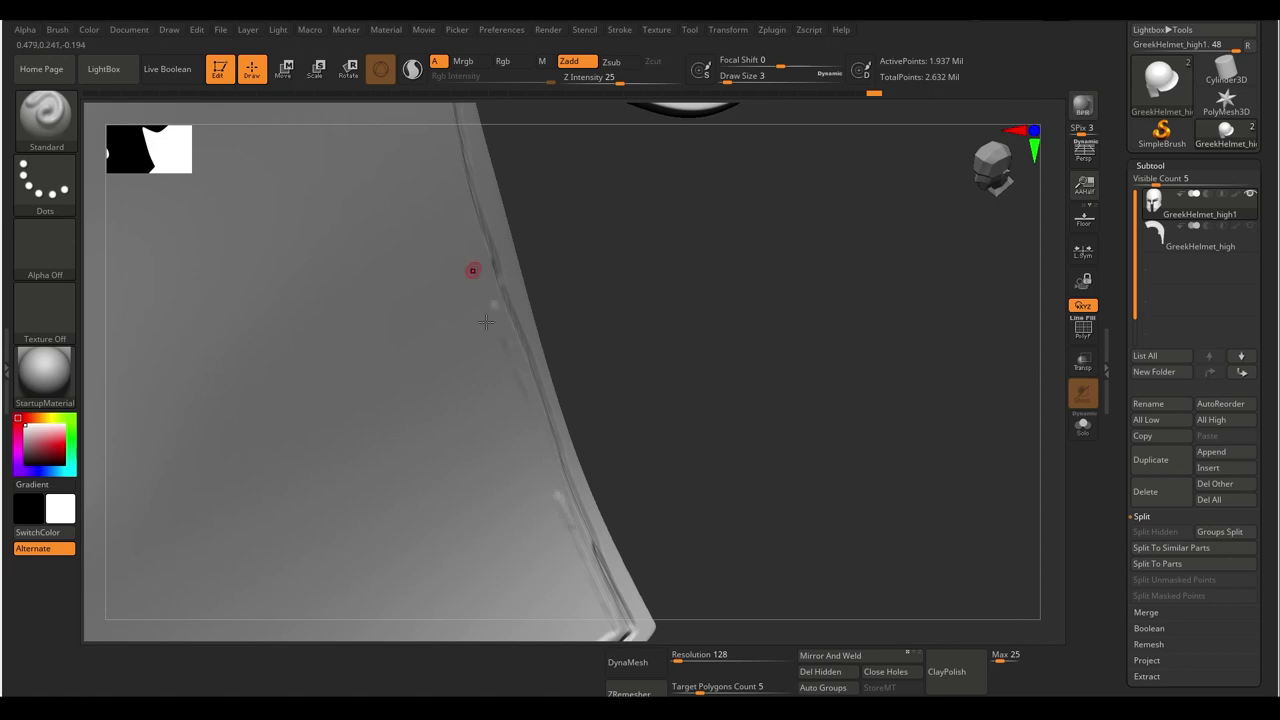
right_click_drag(485, 322, 537, 399)
mouse_move(620, 221)
right_mouse_down()
mouse_move(534, 423)
mouse_move(609, 389)
mouse_move(571, 429)
mouse_move(596, 382)
mouse_move(549, 417)
mouse_move(691, 374)
right_mouse_up()
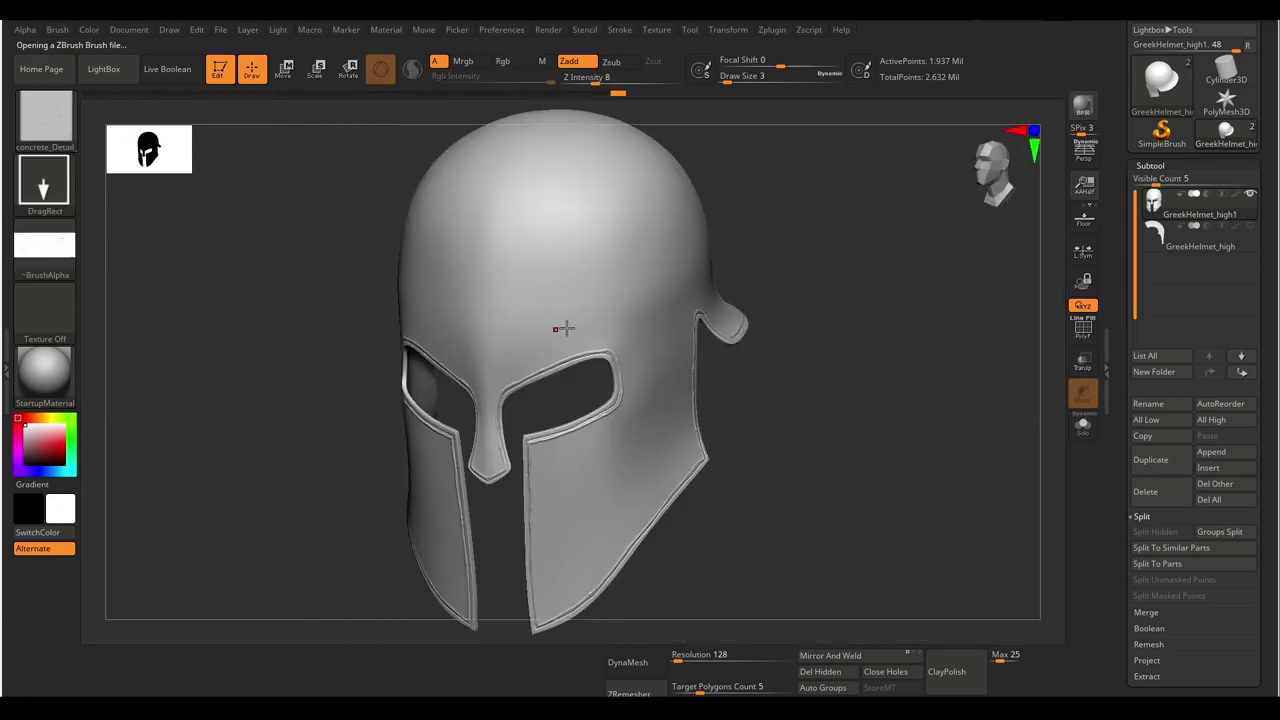
- Load the concrete_Detail brush and stamp rough corrosion on the lower cheek guard
mouse_move(497, 341)
right_mouse_down()
mouse_move(634, 329)
mouse_move(637, 482)
mouse_move(663, 457)
mouse_move(551, 363)
mouse_move(563, 414)
mouse_move(640, 416)
mouse_move(594, 343)
mouse_move(747, 429)
mouse_move(566, 404)
right_mouse_up()
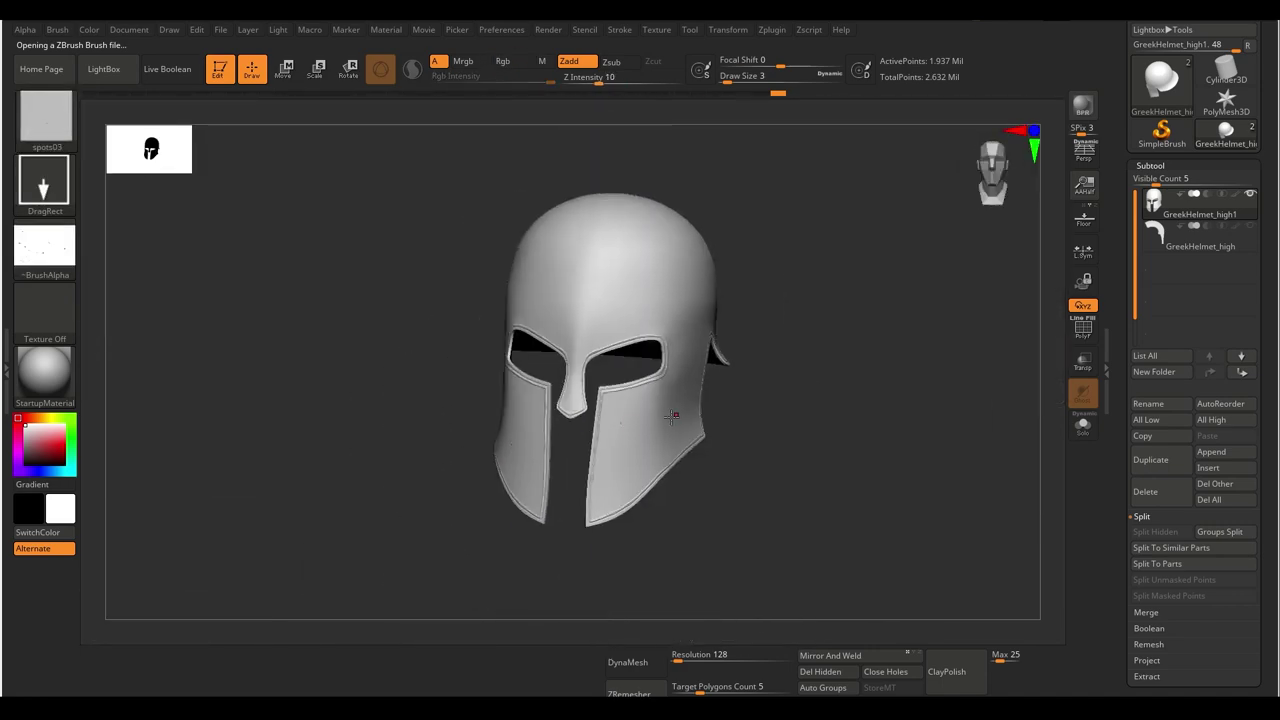
right_click_drag(590, 381, 558, 388)
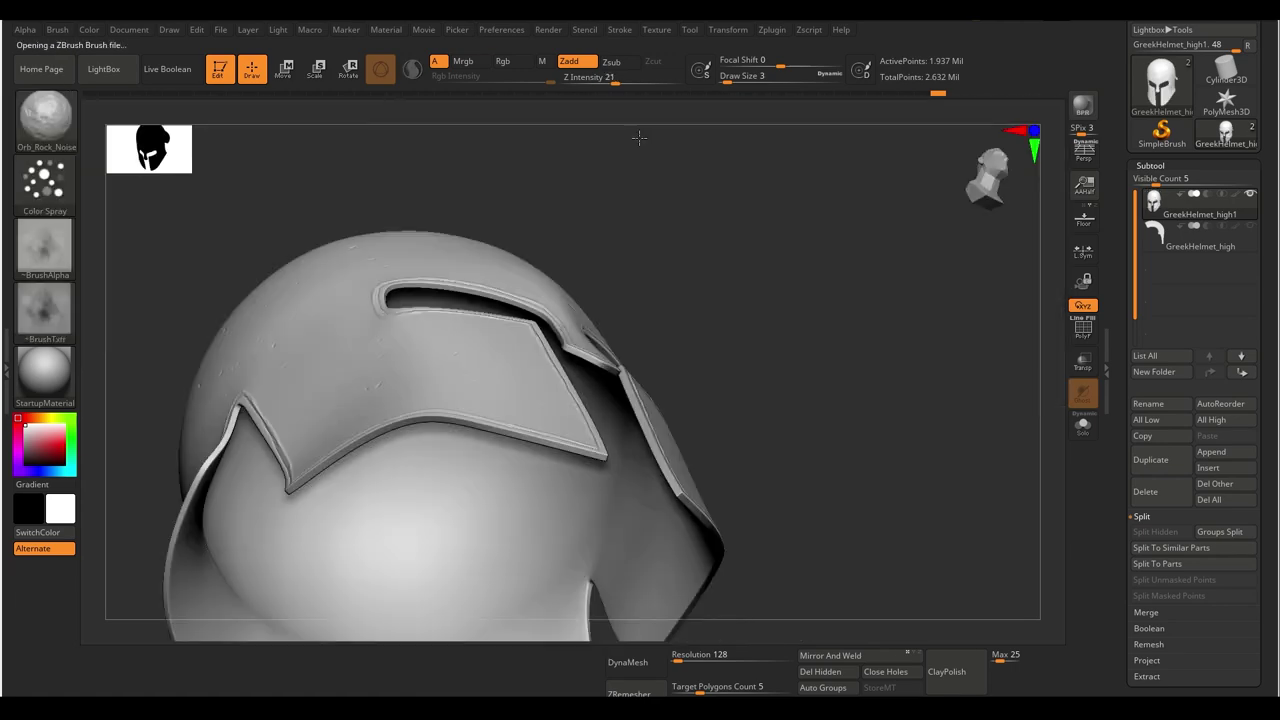
right_click_drag(634, 134, 823, 687)
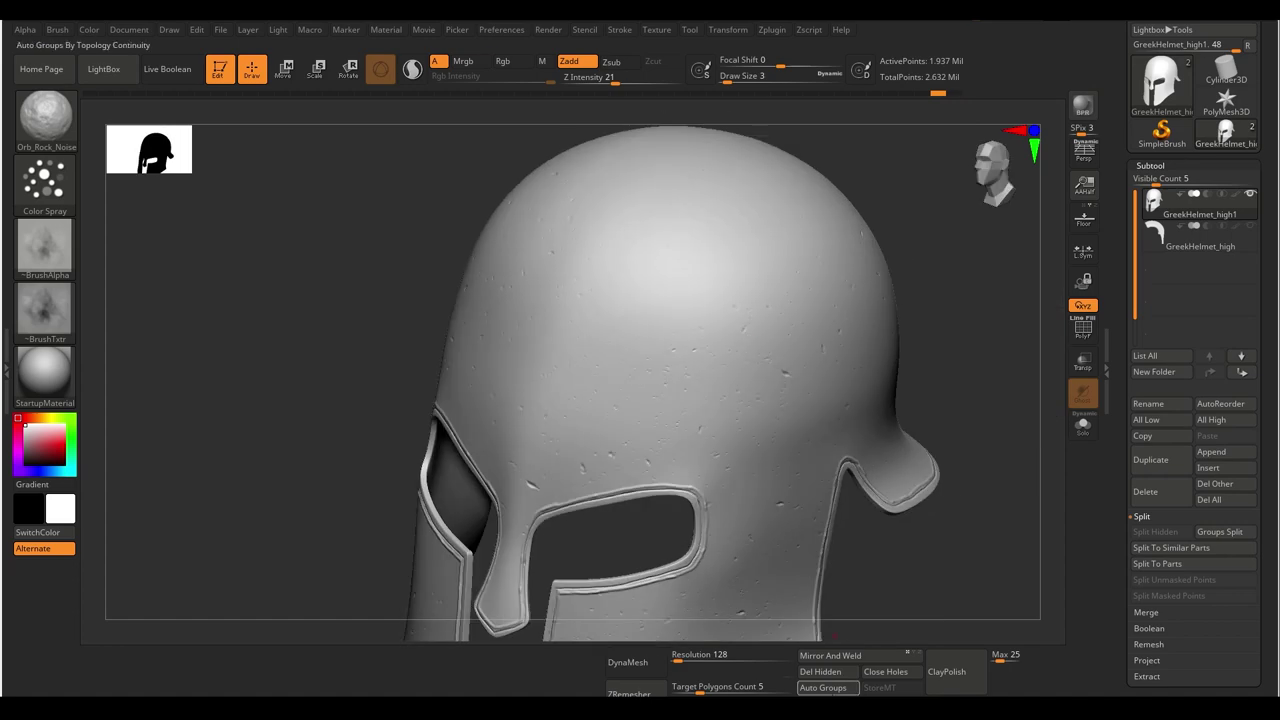
mouse_move(599, 347)
right_mouse_down()
mouse_move(671, 471)
mouse_move(729, 349)
mouse_move(771, 337)
mouse_move(749, 423)
mouse_move(479, 449)
mouse_move(666, 300)
mouse_move(623, 334)
mouse_move(654, 440)
right_mouse_up()
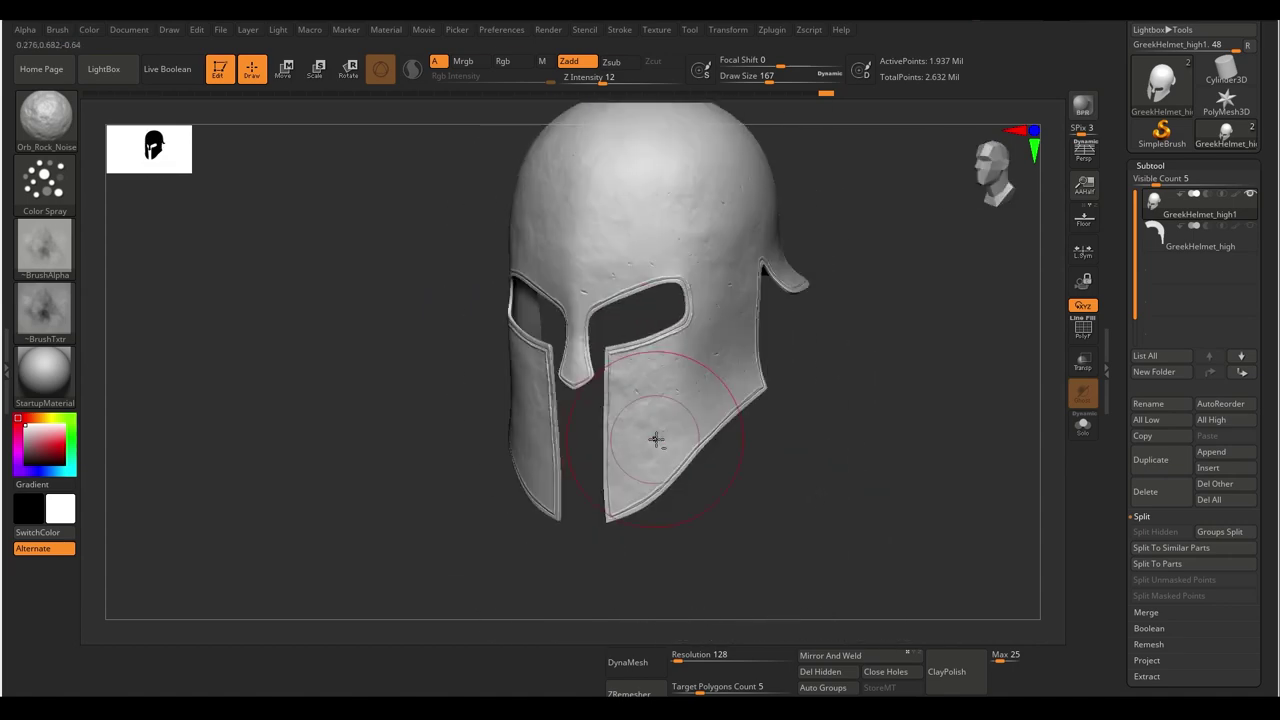
key("comma")
left_click(243, 113)
double_click(337, 243)
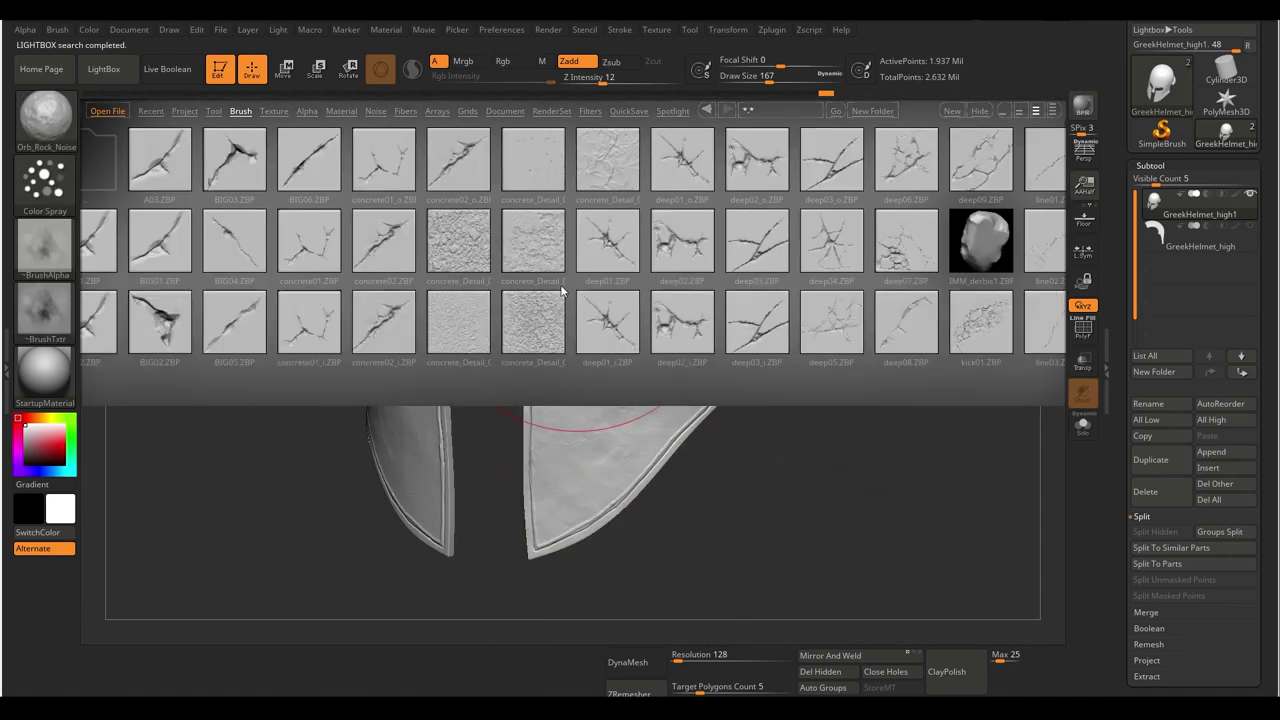
double_click(563, 286)
right_click_drag(554, 540, 519, 435)
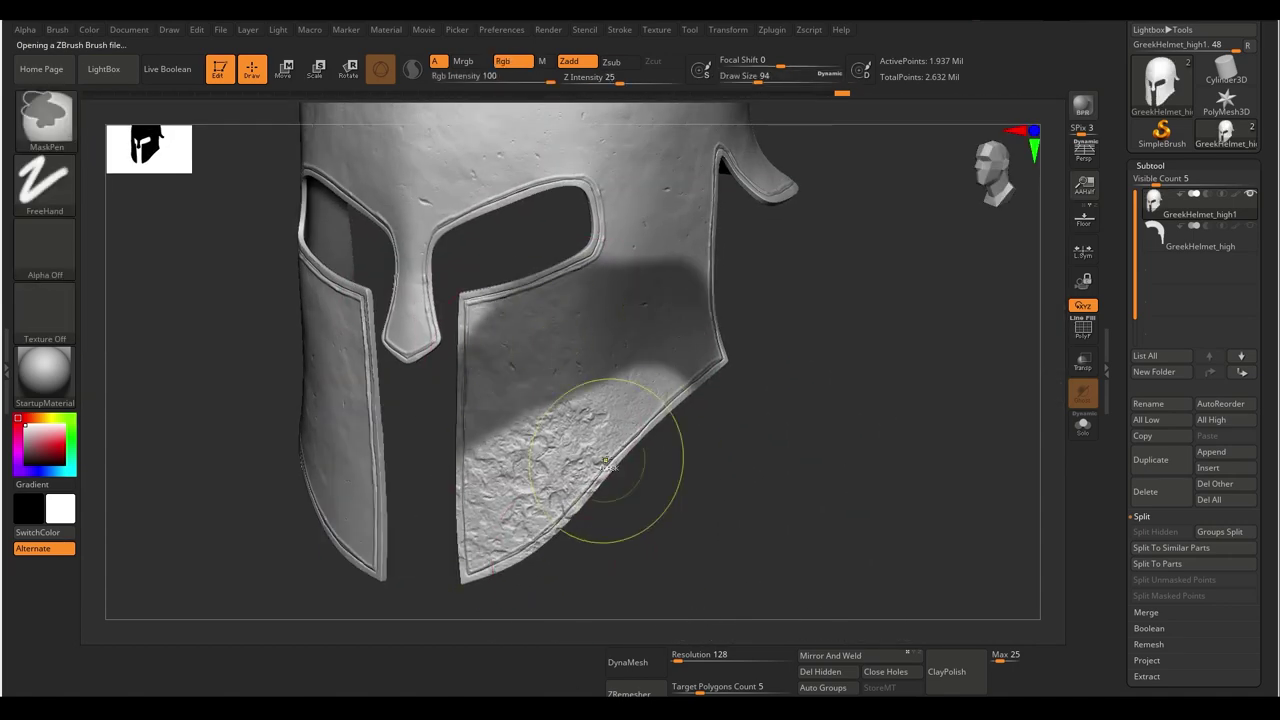
- Orbit around the helmet to inspect the corroded patches and cheek guard edges
right_click_drag(618, 587, 646, 491)
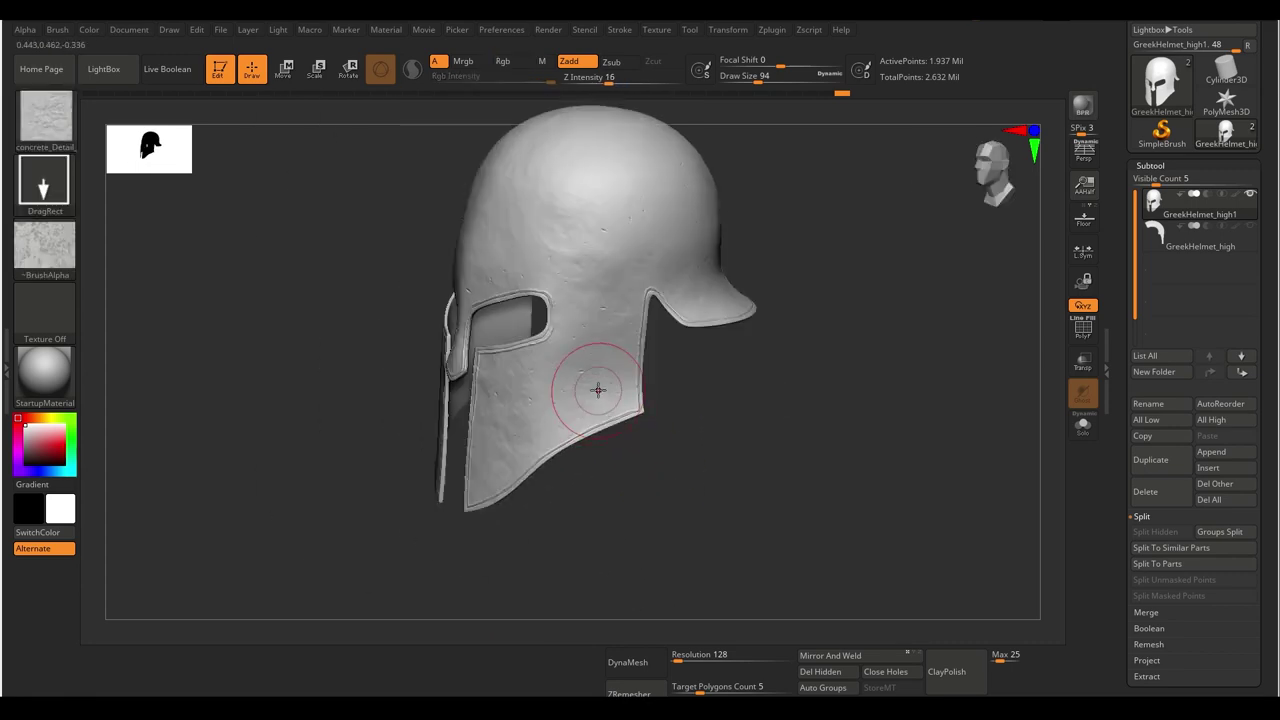
right_click_drag(537, 525, 641, 544)
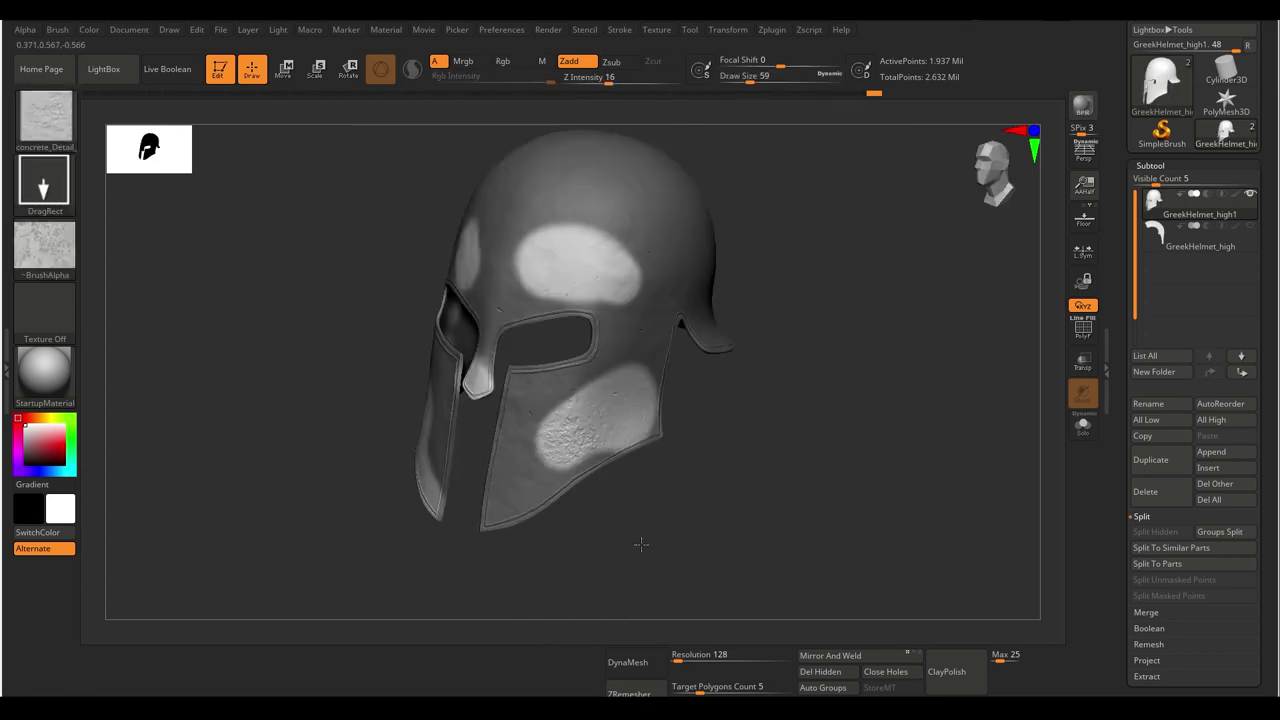
mouse_move(462, 514)
right_mouse_down()
mouse_move(628, 403)
mouse_move(547, 458)
right_mouse_up()
right_click_drag(658, 449, 466, 422)
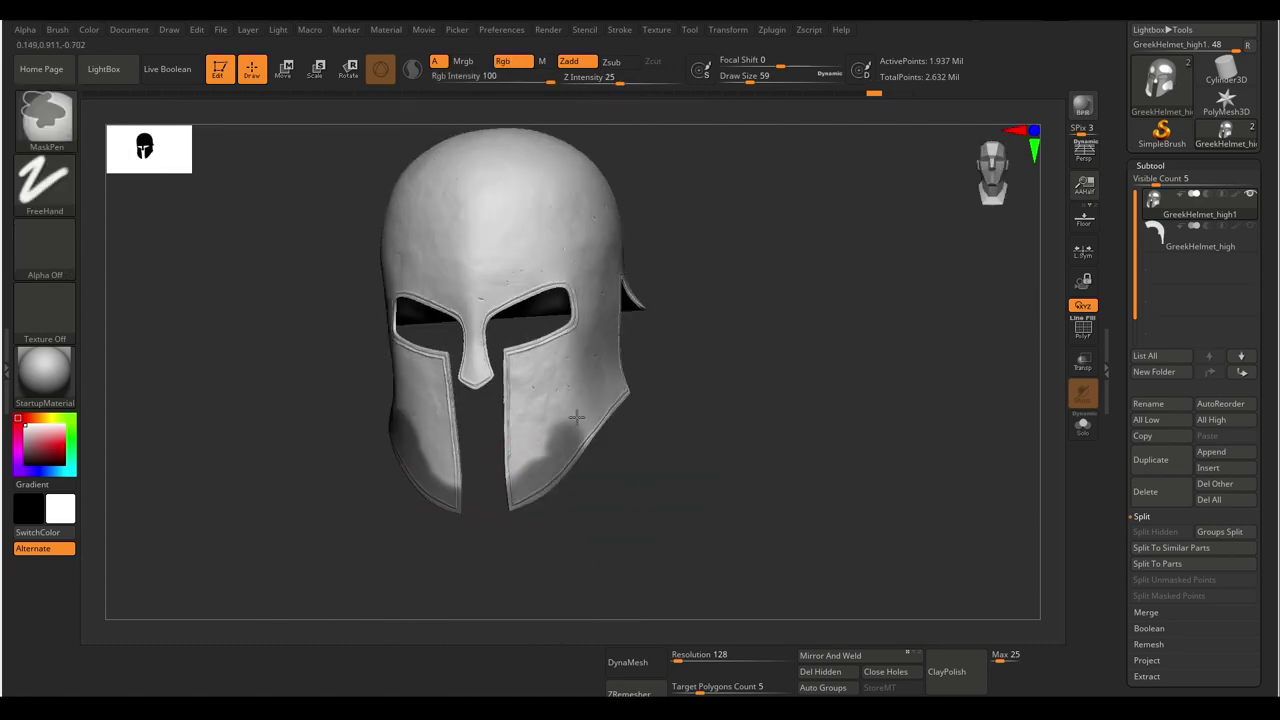
right_click_drag(577, 417, 533, 420)
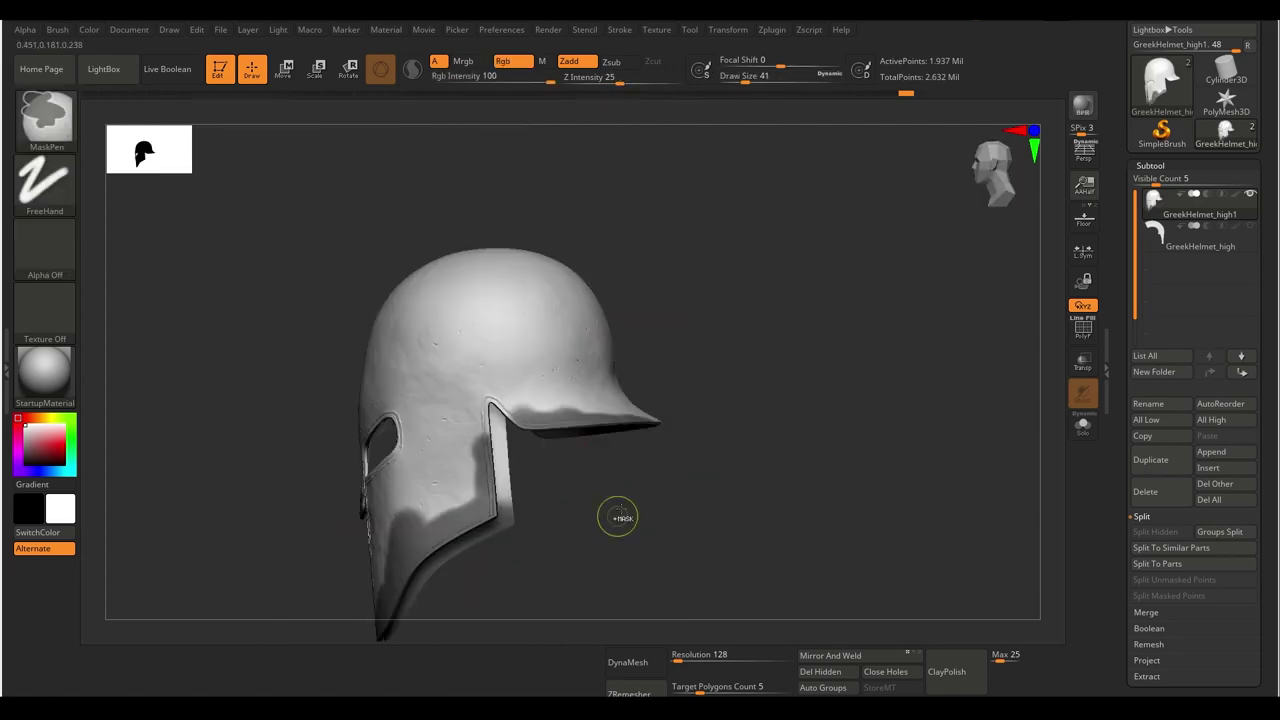
right_click_drag(617, 517, 582, 413)
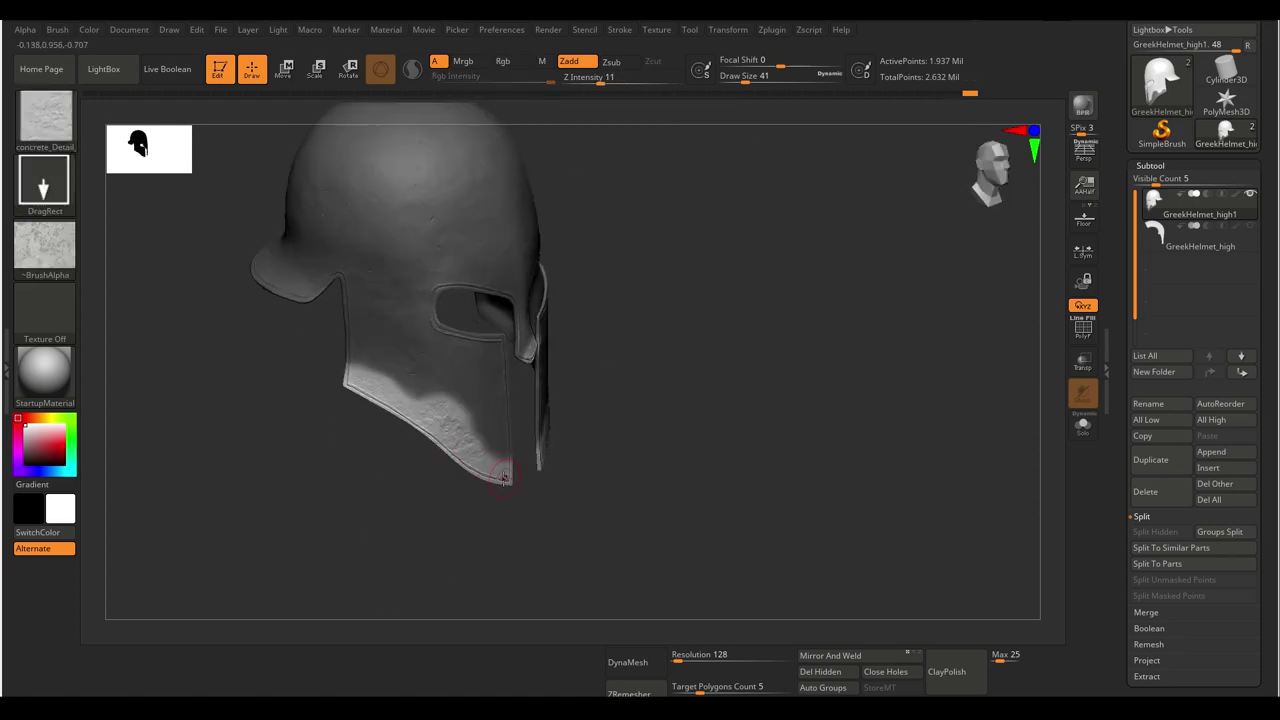
mouse_move(504, 478)
right_mouse_down()
mouse_move(600, 434)
mouse_move(674, 463)
mouse_move(606, 423)
right_mouse_up()
- Scratch a fine line across the cheek guard with the line06 brush
key("comma")
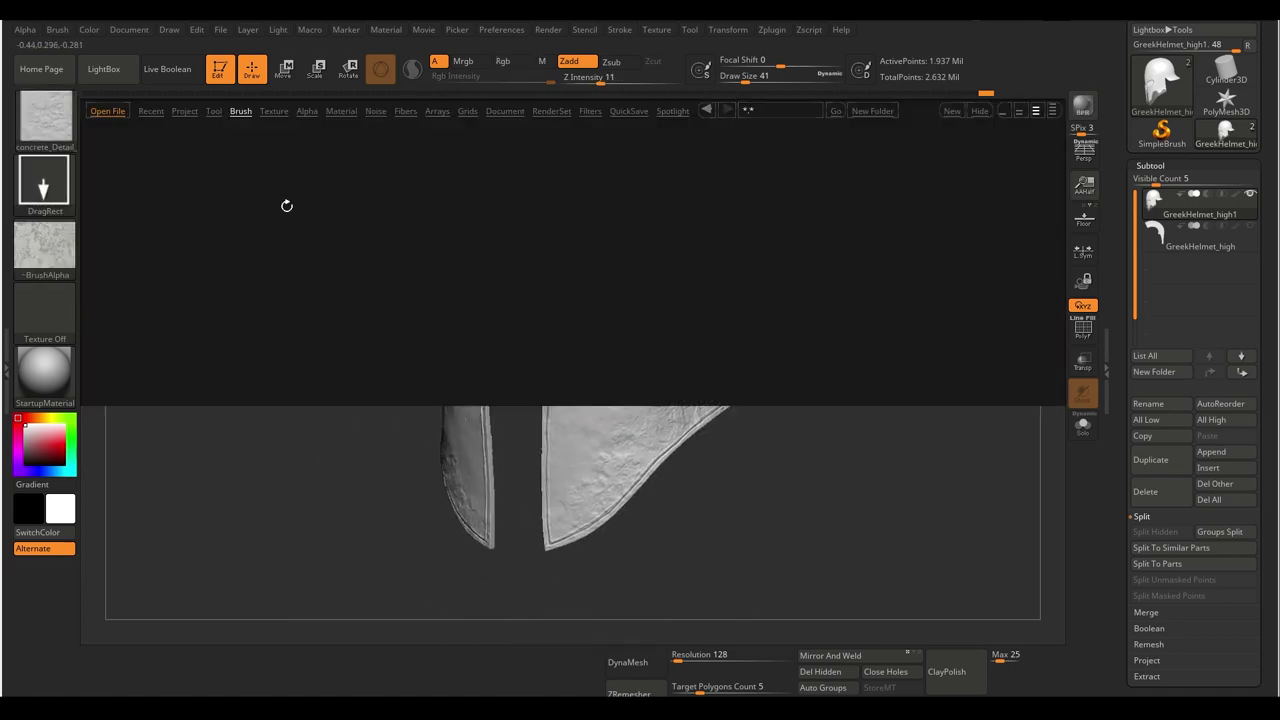
double_click(386, 240)
scroll(575, 383, "up", 3)
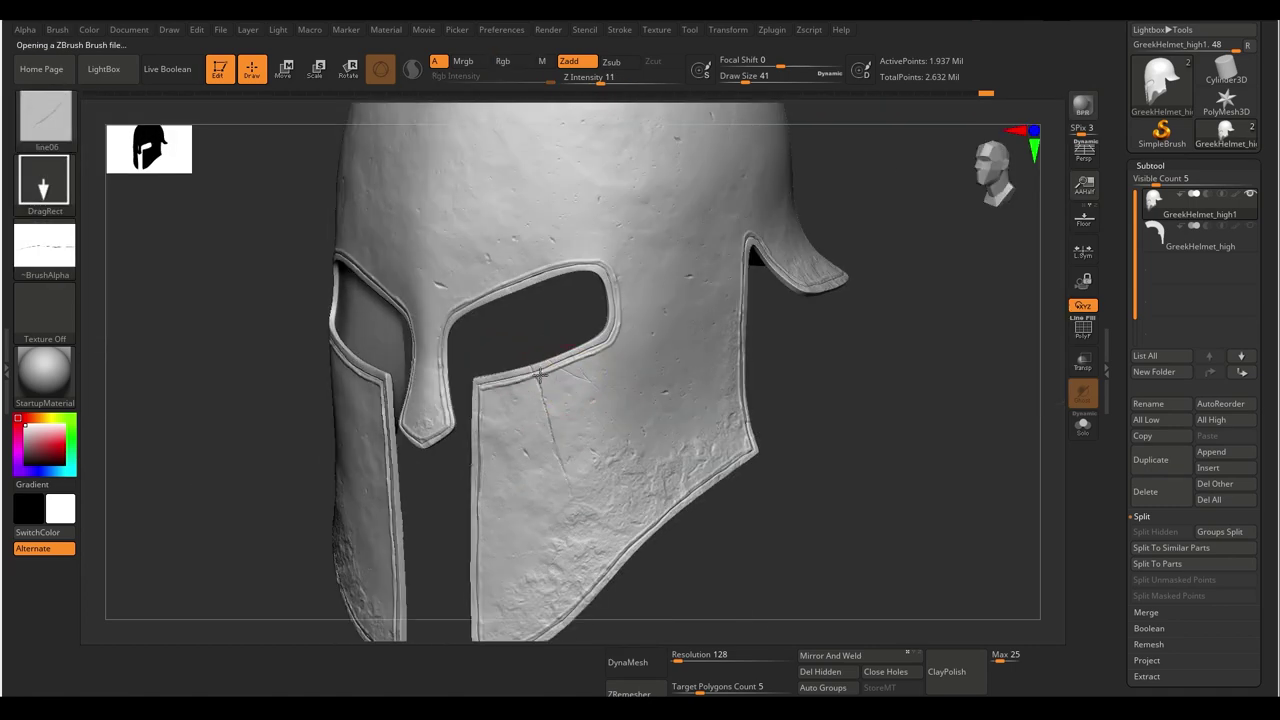
mouse_move(540, 372)
right_mouse_down()
mouse_move(600, 366)
mouse_move(645, 478)
right_mouse_up()
right_click_drag(761, 390, 375, 404)
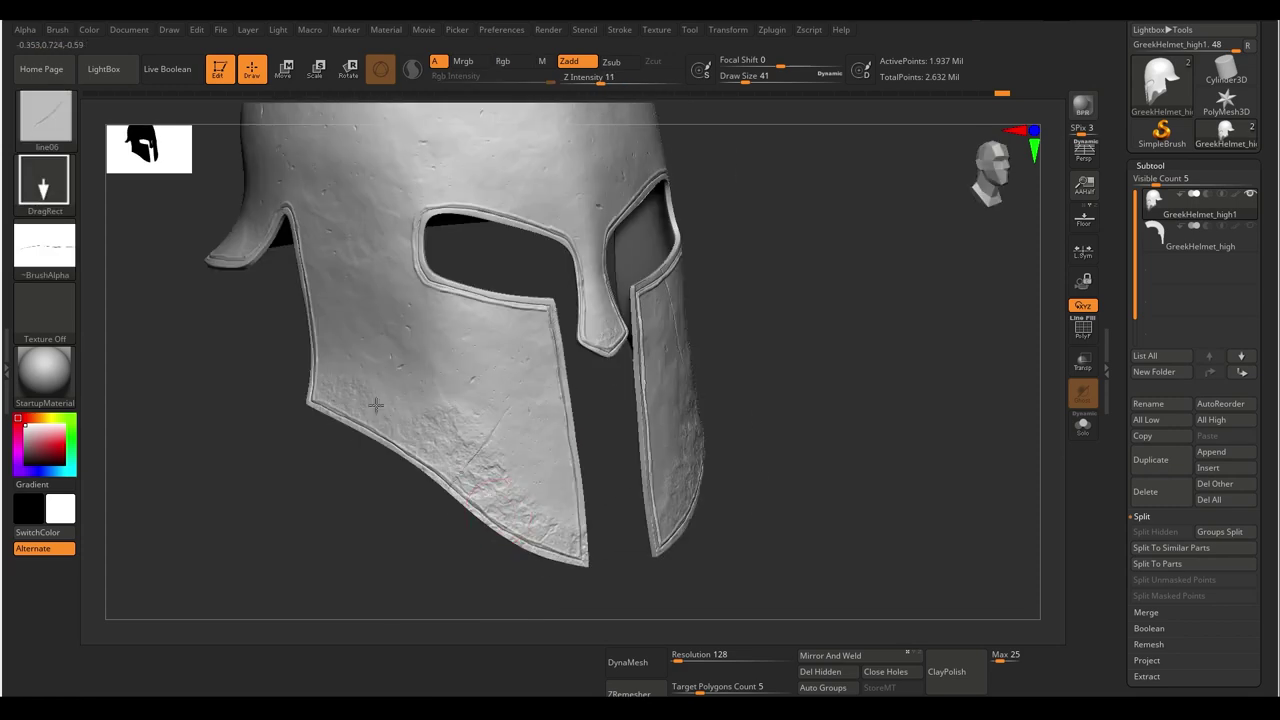
right_click_drag(403, 456, 388, 349)
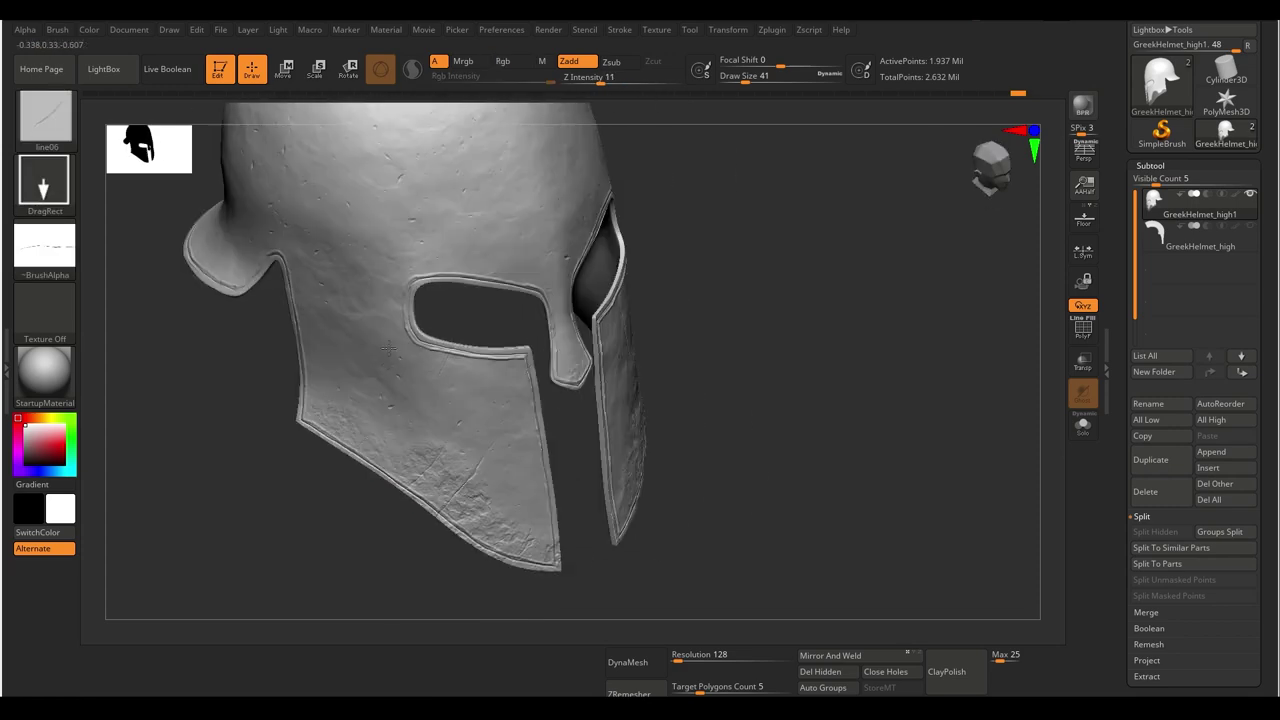
mouse_move(483, 362)
right_mouse_down("shift")
mouse_move(416, 338)
mouse_move(543, 403)
mouse_move(526, 394)
mouse_move(485, 458)
mouse_move(508, 354)
mouse_move(457, 386)
mouse_move(490, 410)
mouse_move(540, 372)
right_mouse_up("shift")
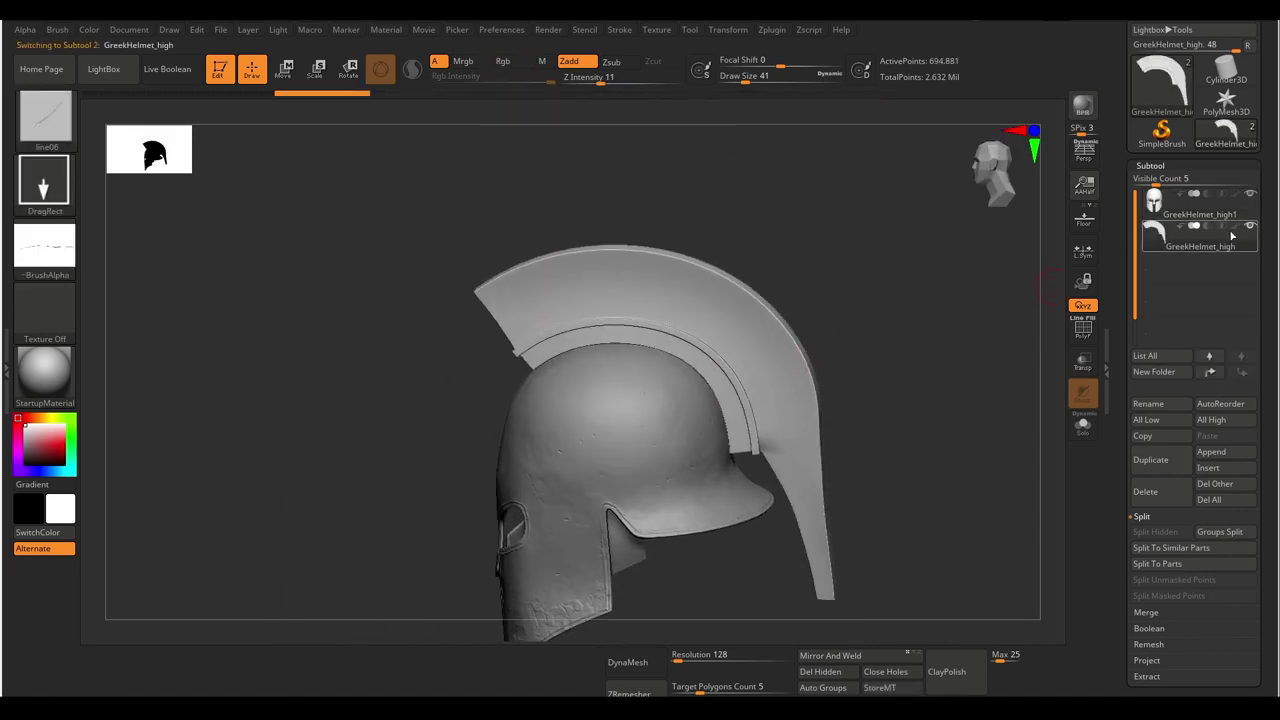
- Store a morph target on the crest and sculpt fine vertical hair ridges with a small brush
left_click(540, 372, "alt")
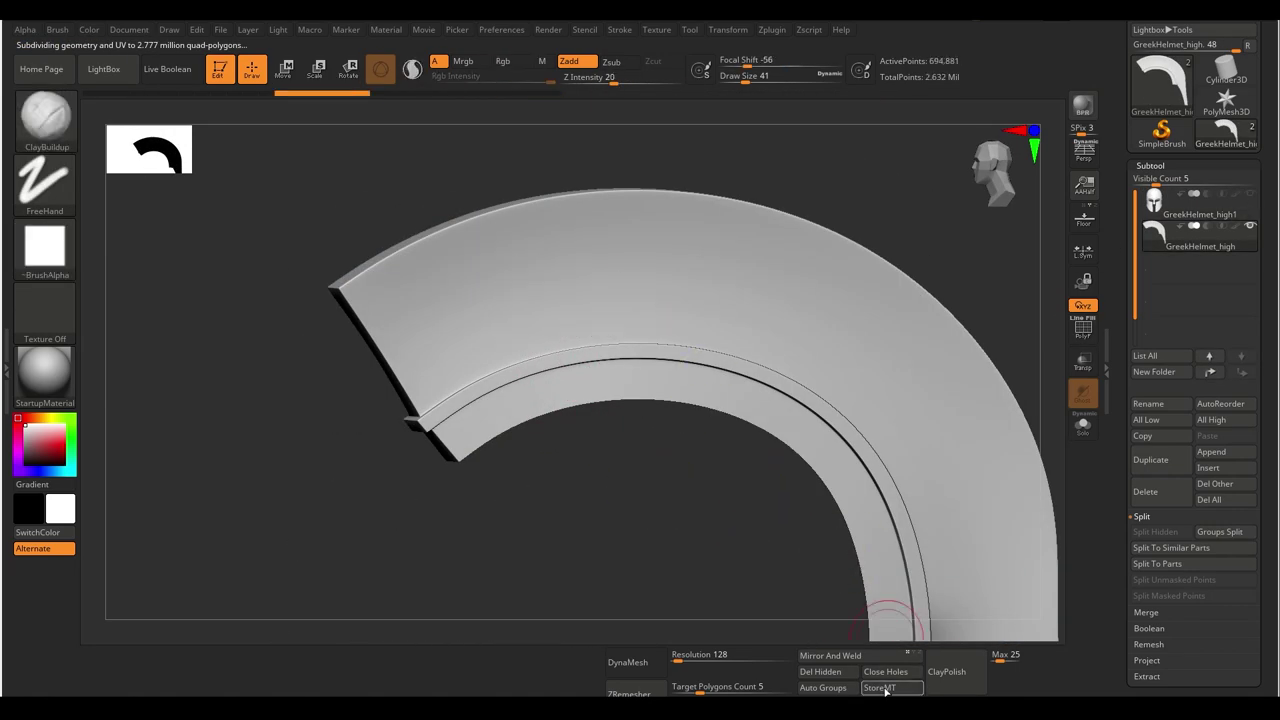
left_click(899, 688)
mouse_move(471, 329)
right_mouse_down()
mouse_move(477, 371)
mouse_move(539, 453)
right_mouse_up()
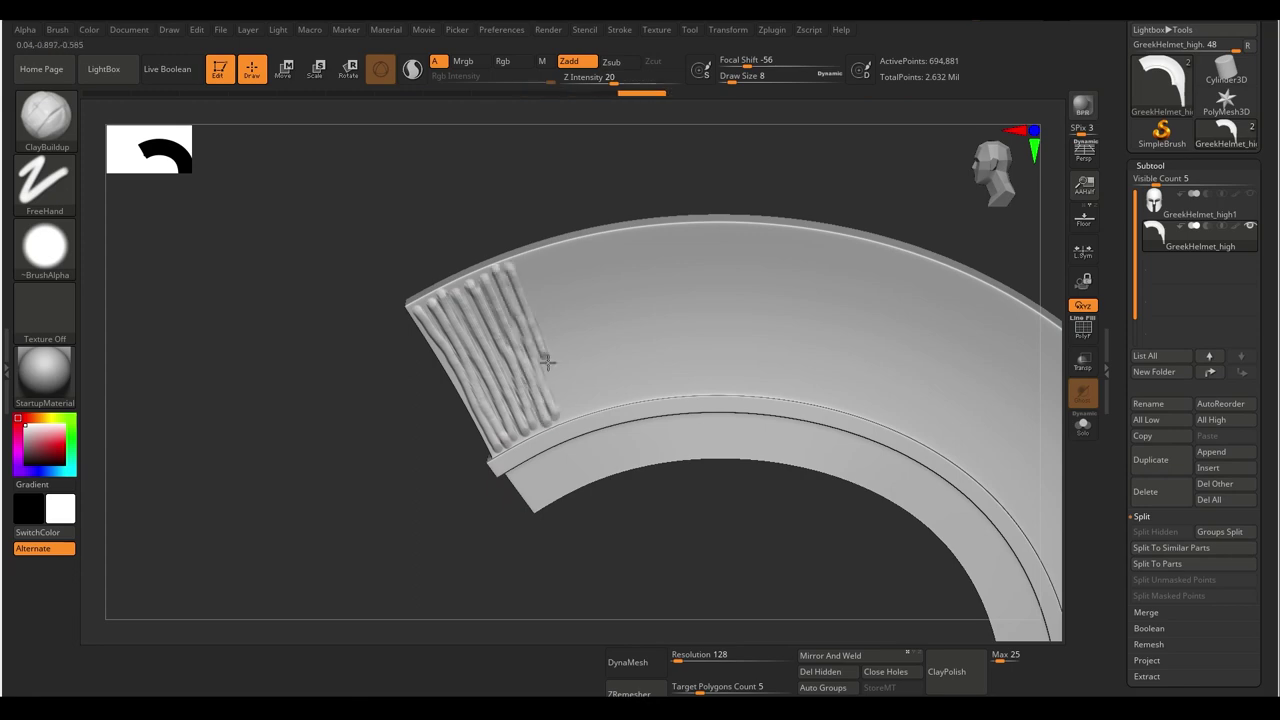
right_click_drag(578, 348, 502, 407)
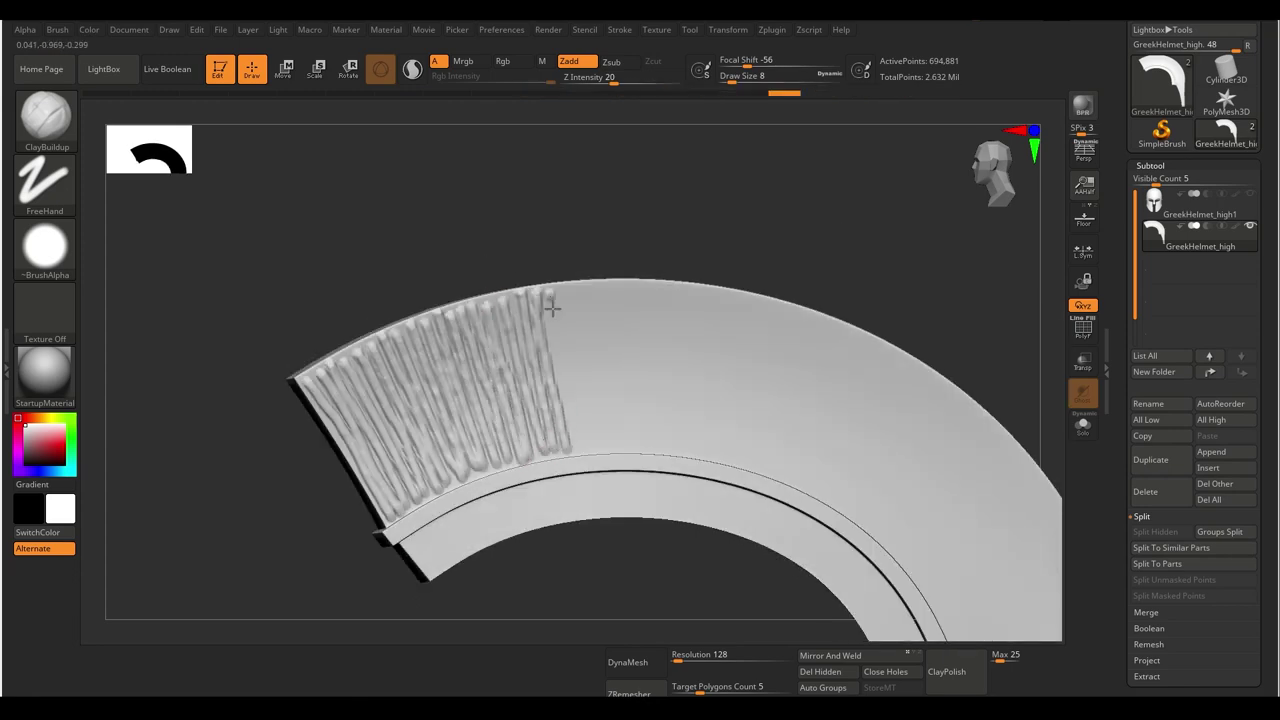
mouse_move(491, 343)
right_mouse_down()
mouse_move(530, 328)
mouse_move(514, 309)
right_mouse_up()
mouse_move(514, 309)
left_mouse_down()
mouse_move(483, 463)
mouse_move(486, 409)
left_mouse_up()
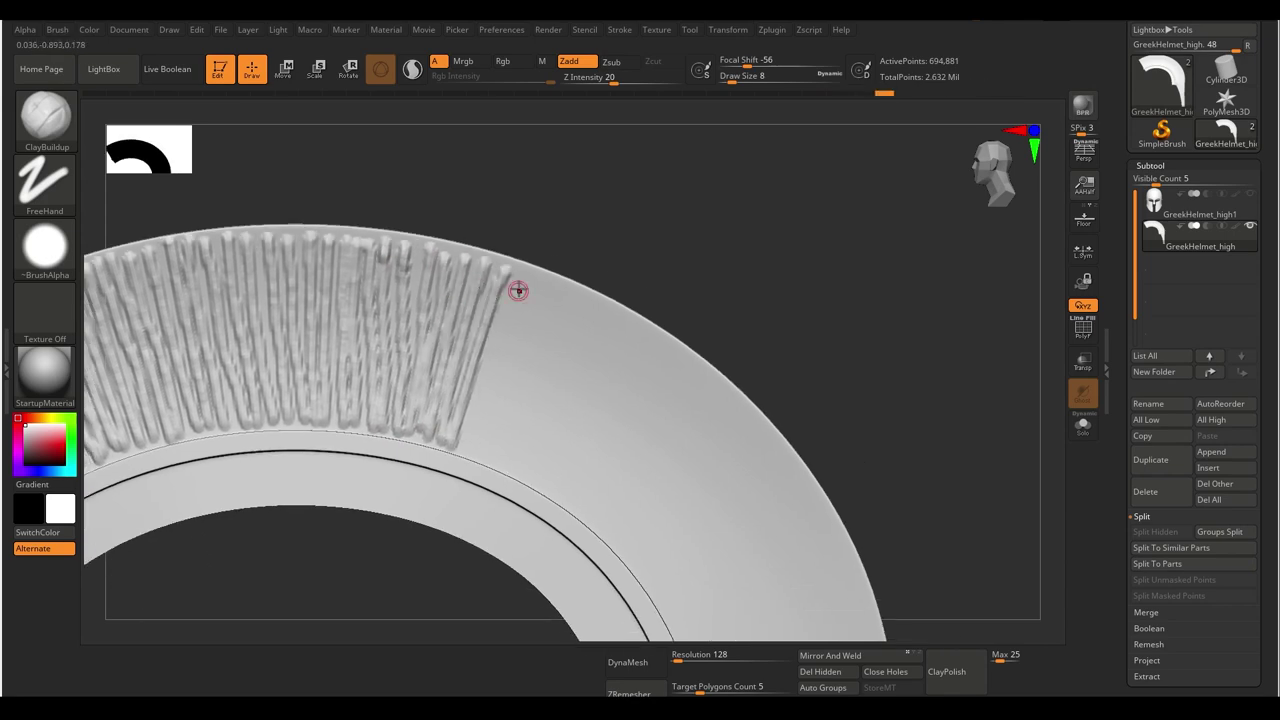
- Extend the hair ridges along the crest arc, down its tail and across its top edge
mouse_move(510, 451)
right_mouse_down()
mouse_move(487, 394)
mouse_move(534, 300)
mouse_move(580, 257)
mouse_move(574, 216)
right_mouse_up()
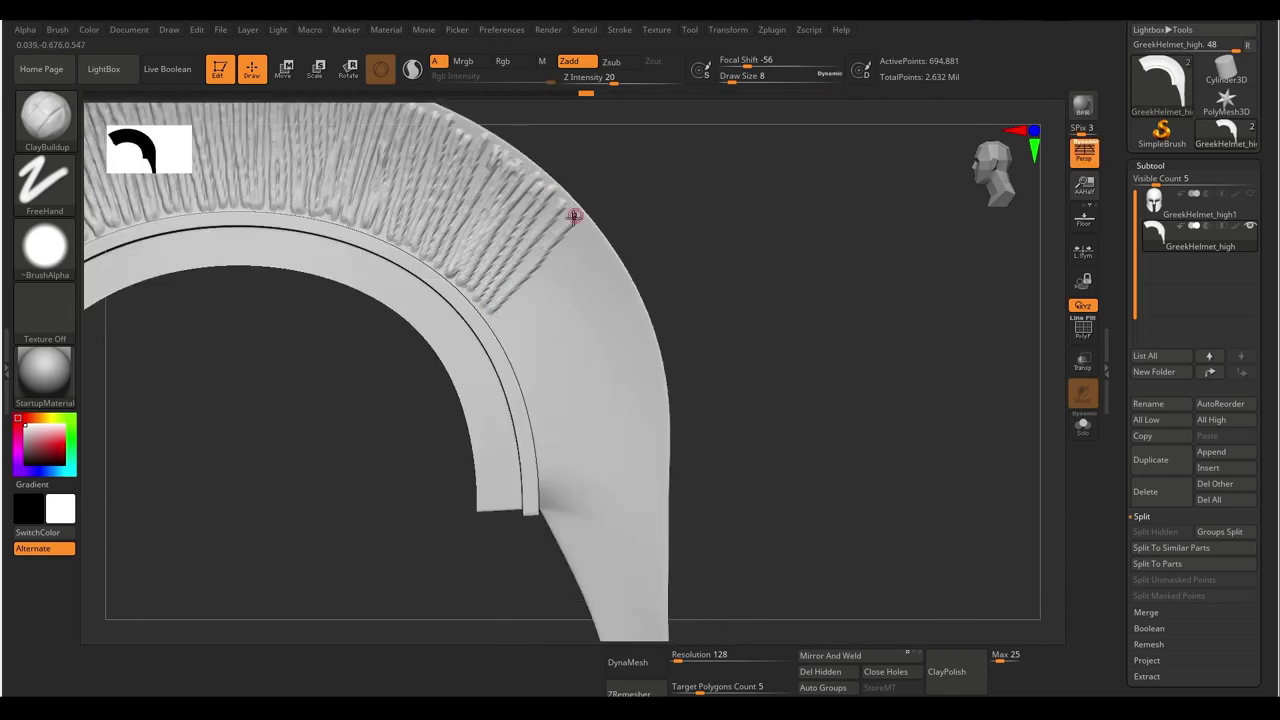
mouse_move(524, 288)
right_mouse_down()
mouse_move(484, 300)
mouse_move(530, 250)
right_mouse_up()
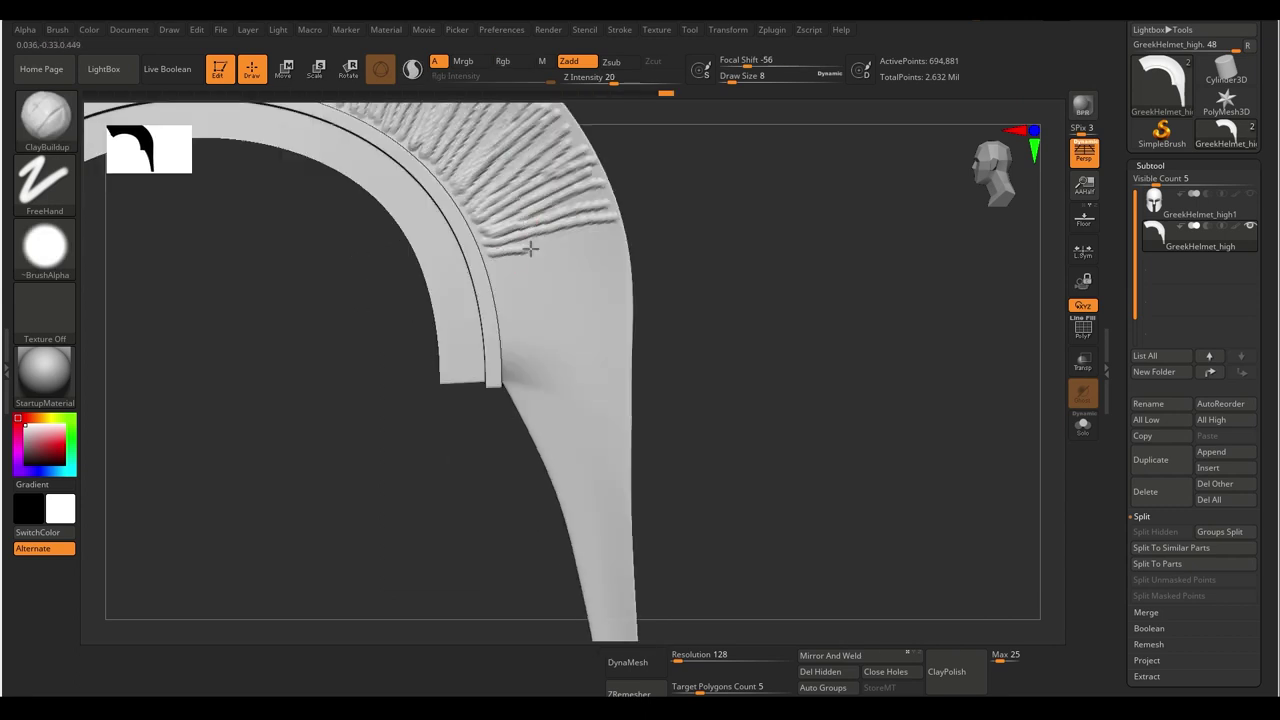
right_click_drag(617, 262, 479, 219)
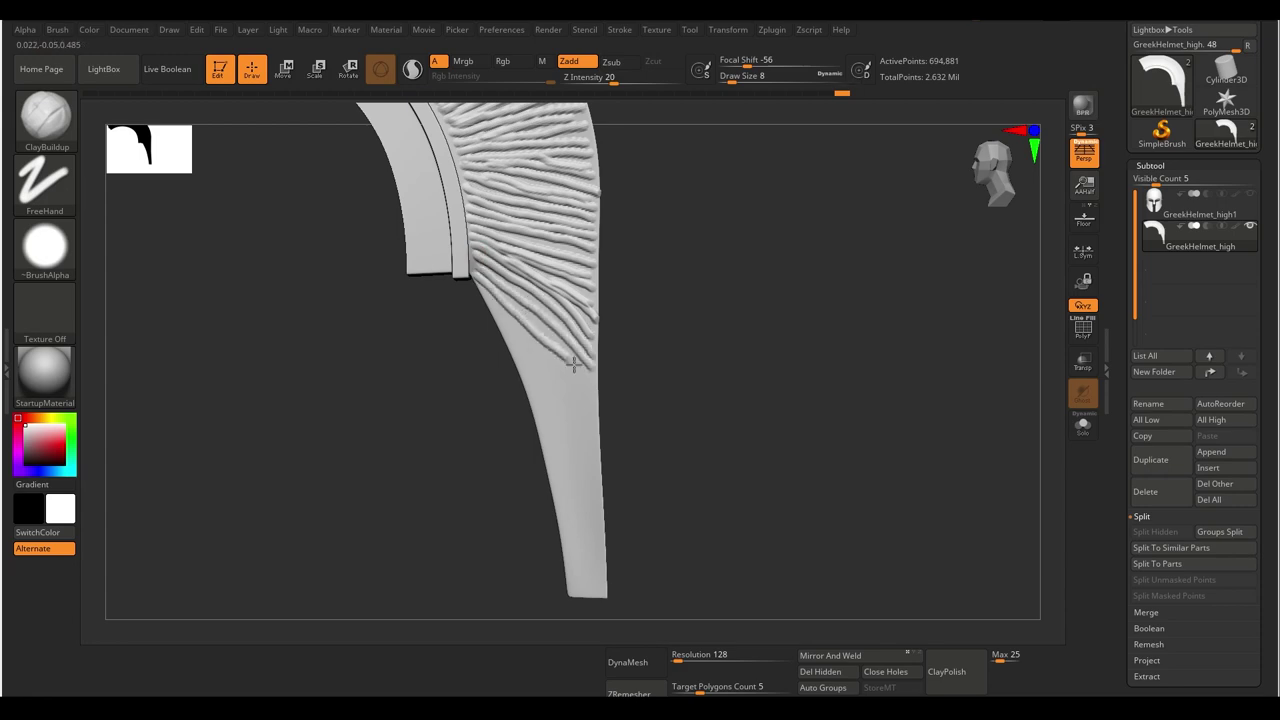
right_click_drag(573, 364, 510, 308)
right_click_drag(537, 364, 527, 255)
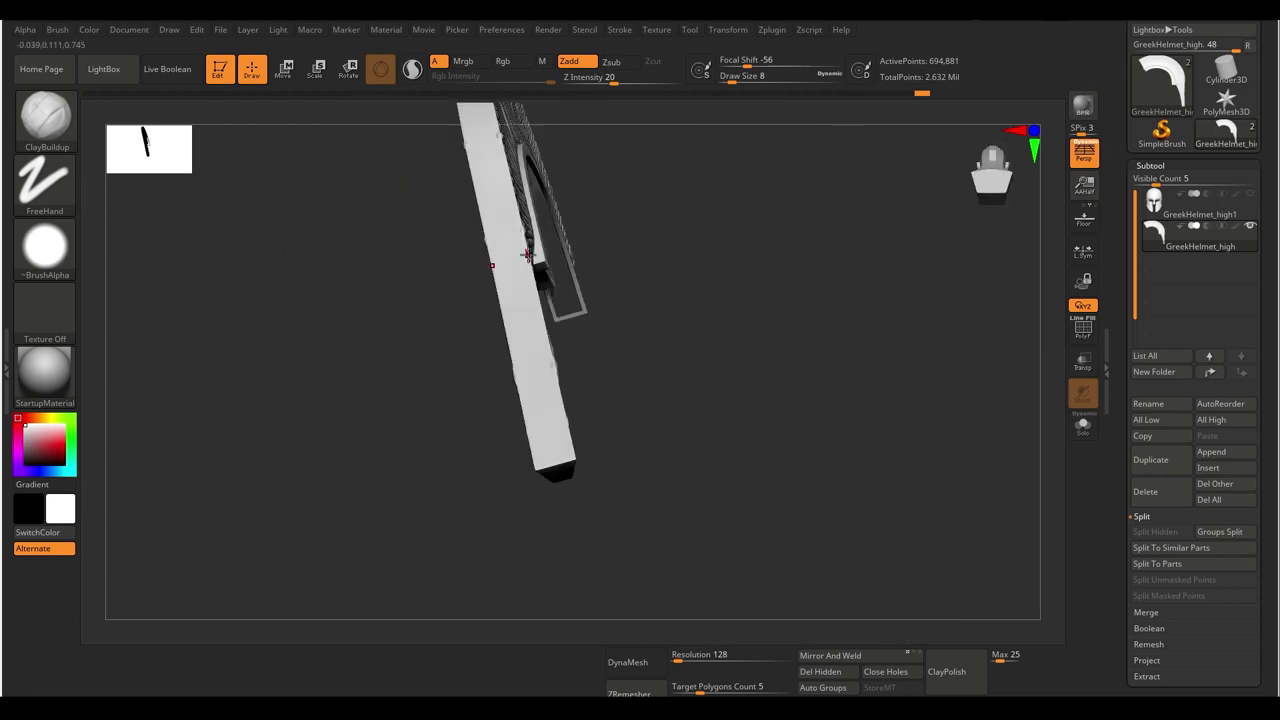
mouse_move(503, 311)
right_mouse_down()
mouse_move(391, 443)
mouse_move(405, 445)
mouse_move(394, 476)
mouse_move(423, 470)
right_mouse_up()
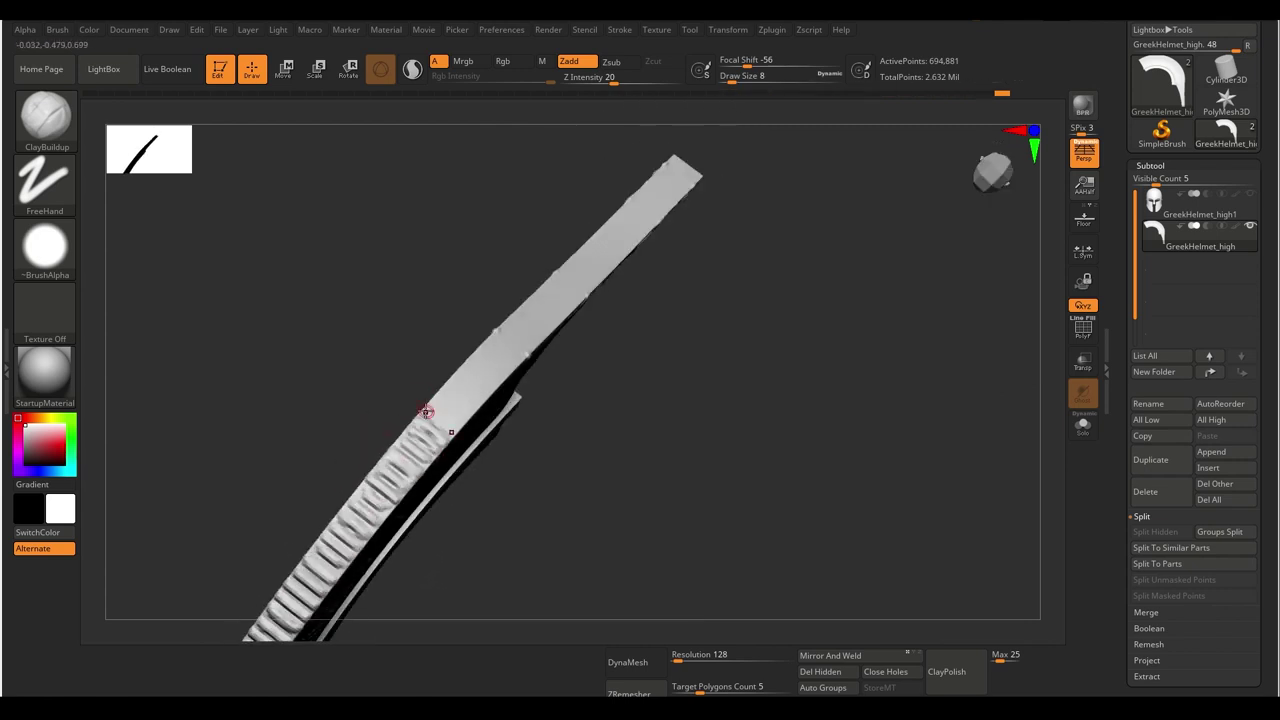
right_click_drag(425, 412, 520, 348)
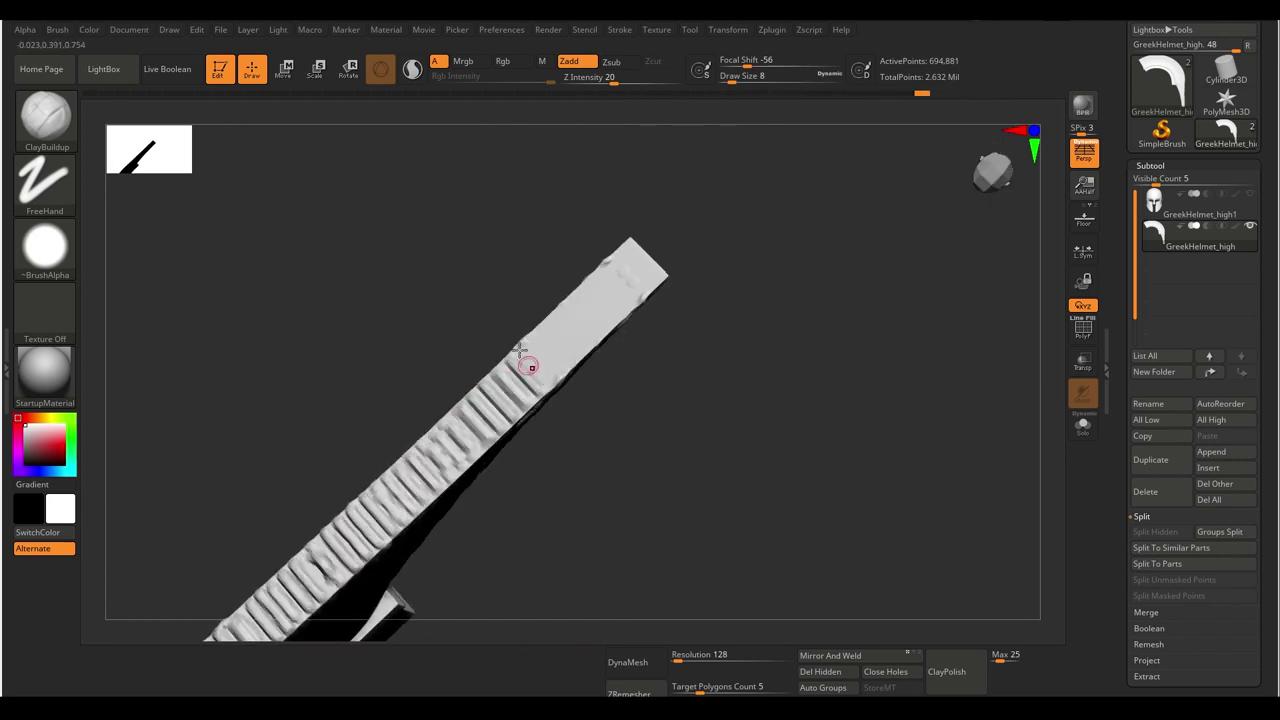
mouse_move(663, 287)
right_mouse_down()
mouse_move(534, 306)
mouse_move(494, 366)
right_mouse_up()
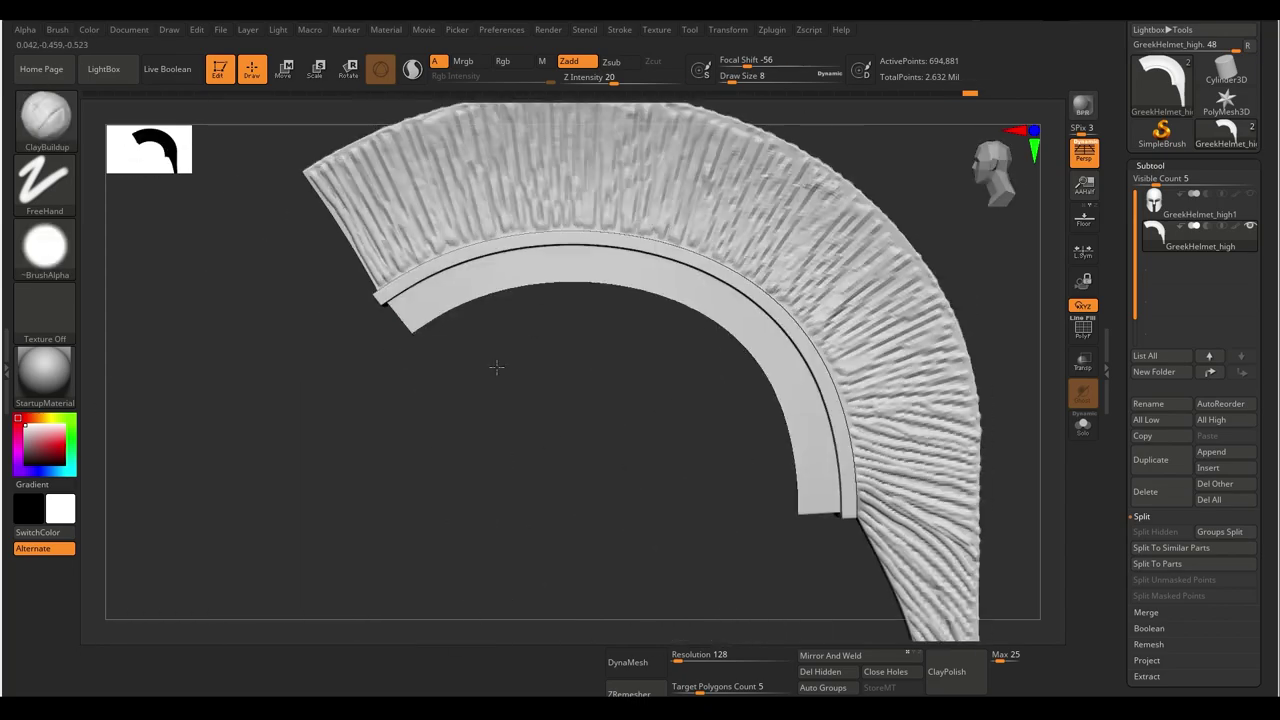
- Switch to the MaskPen brush and turn the crest to face its ridged arc
key("b")
key("m")
key("p")
mouse_move(471, 449)
right_mouse_down()
mouse_move(480, 409)
mouse_move(594, 357)
mouse_move(614, 385)
mouse_move(320, 403)
mouse_move(471, 271)
mouse_move(380, 517)
mouse_move(400, 432)
mouse_move(449, 389)
mouse_move(589, 514)
mouse_move(597, 283)
mouse_move(452, 290)
right_mouse_up()
mouse_move(640, 330)
right_mouse_down()
mouse_move(672, 296)
mouse_move(640, 358)
right_mouse_up()
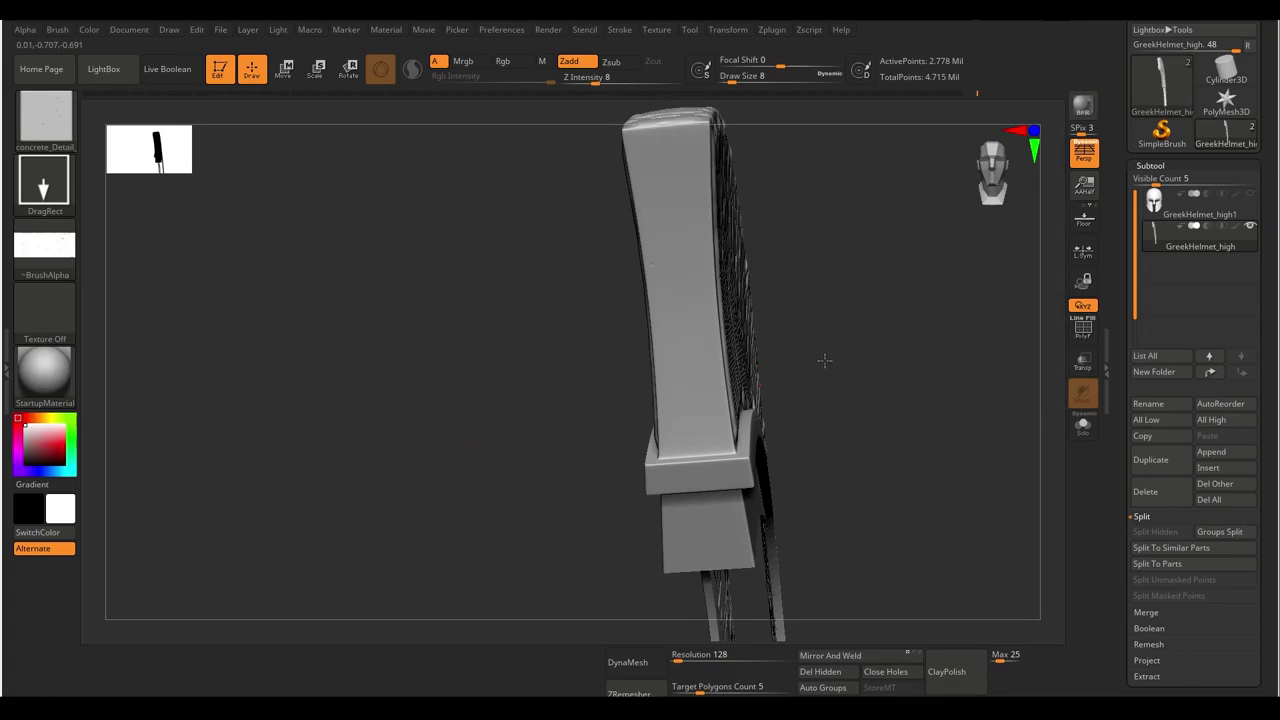
mouse_move(824, 360)
right_mouse_down()
mouse_move(594, 377)
mouse_move(557, 320)
mouse_move(631, 347)
mouse_move(663, 389)
mouse_move(563, 403)
mouse_move(603, 261)
mouse_move(594, 294)
mouse_move(729, 343)
mouse_move(751, 371)
mouse_move(1048, 246)
right_mouse_up()
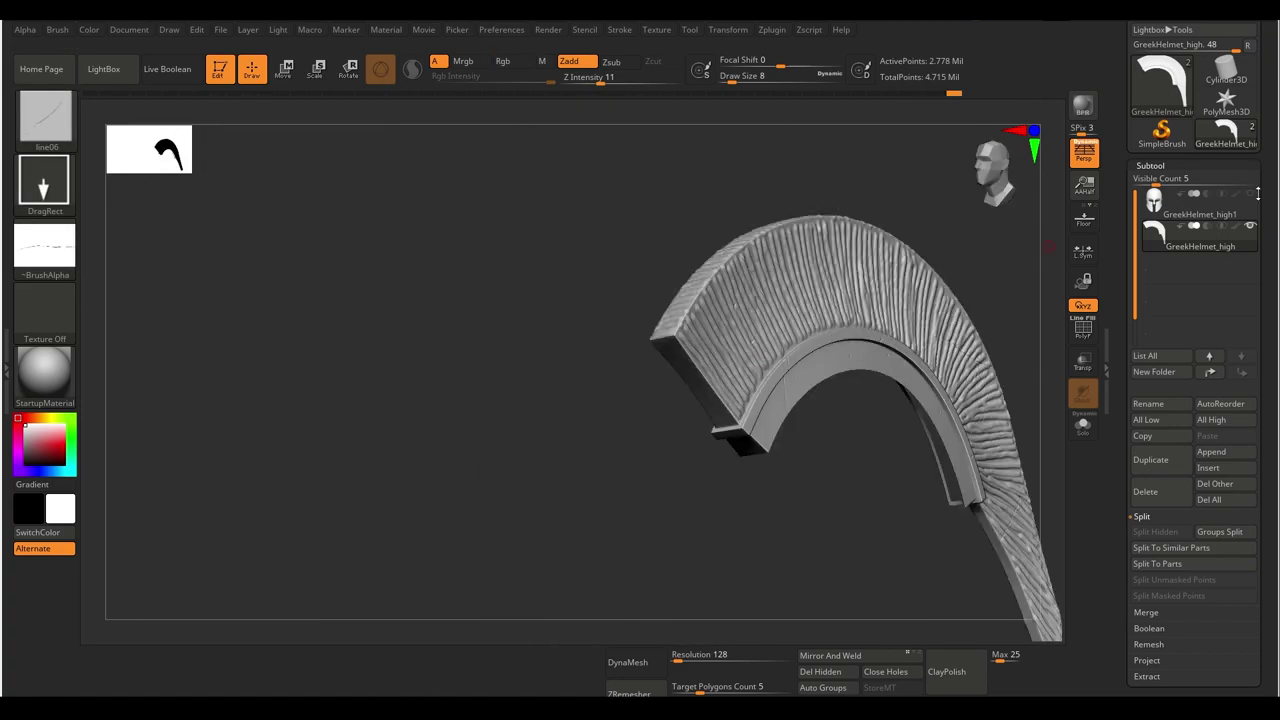
- Switch to Orb_Rock_Noise and rotate and zoom the view onto the cheek guards
key("b")
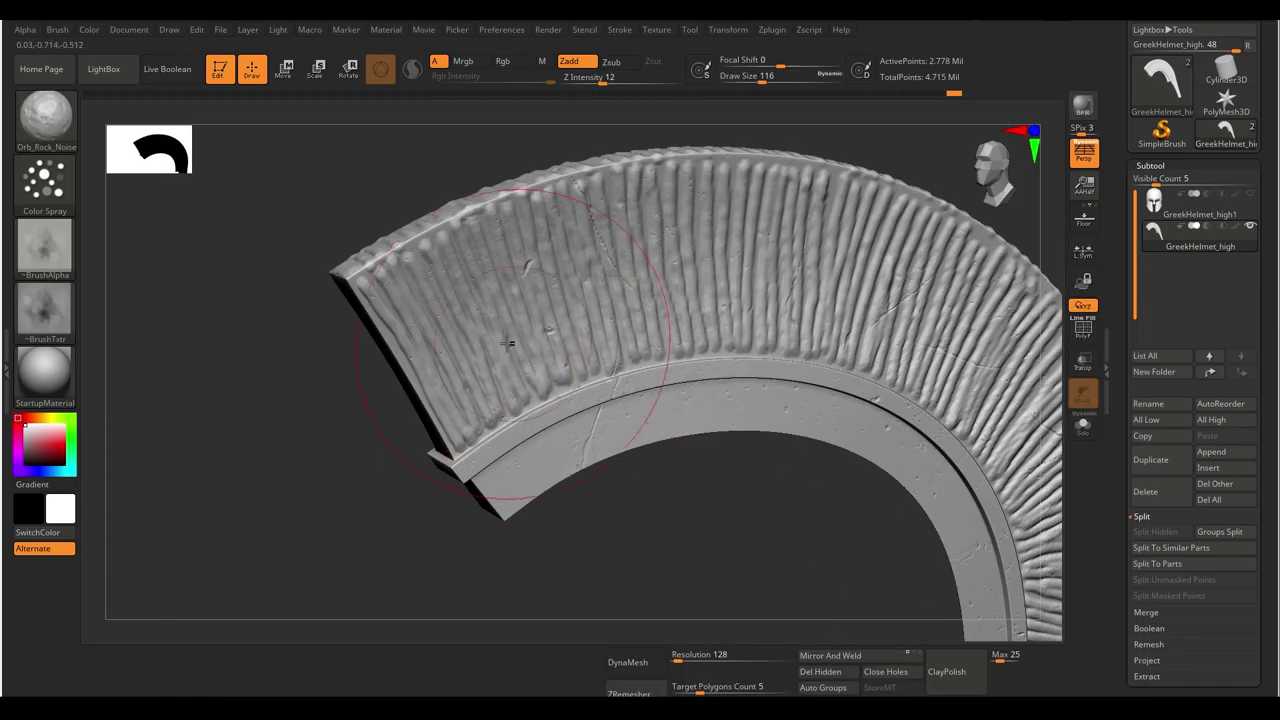
mouse_move(508, 343)
right_mouse_down()
mouse_move(684, 416)
mouse_move(706, 450)
right_mouse_up()
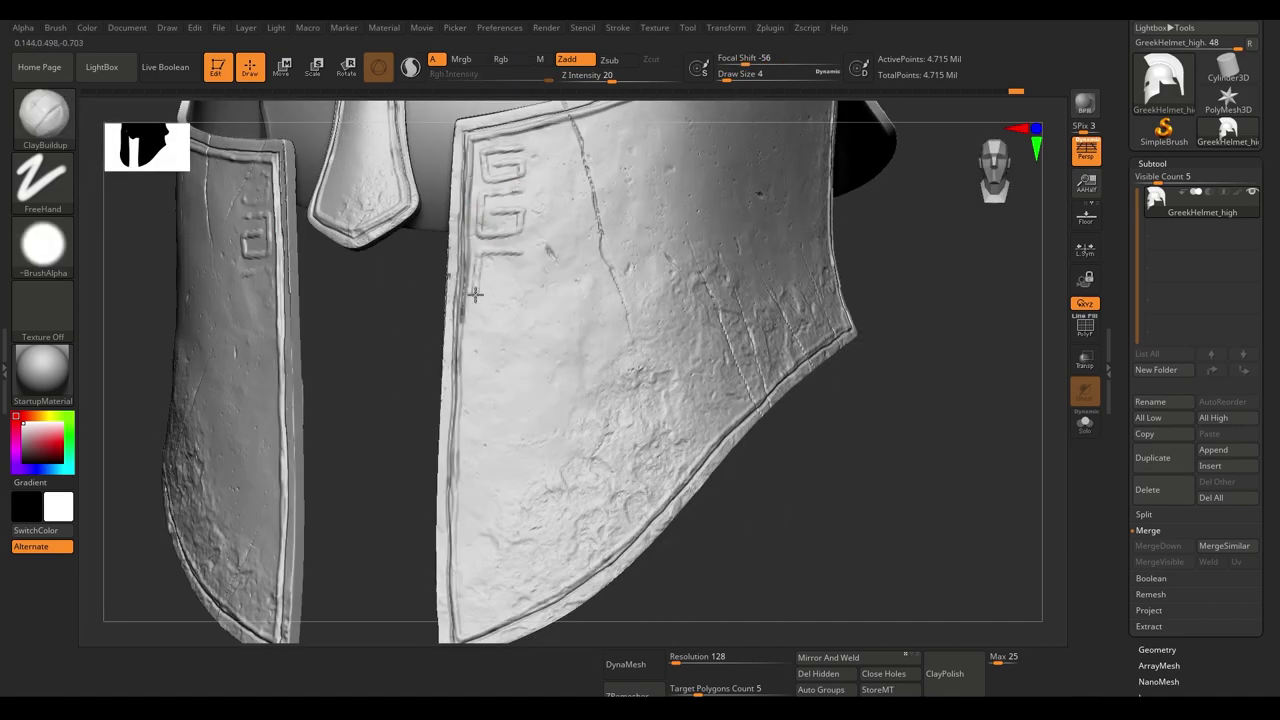
right_click_drag(475, 293, 488, 252, "alt")
right_click_drag(481, 320, 496, 294, "alt")
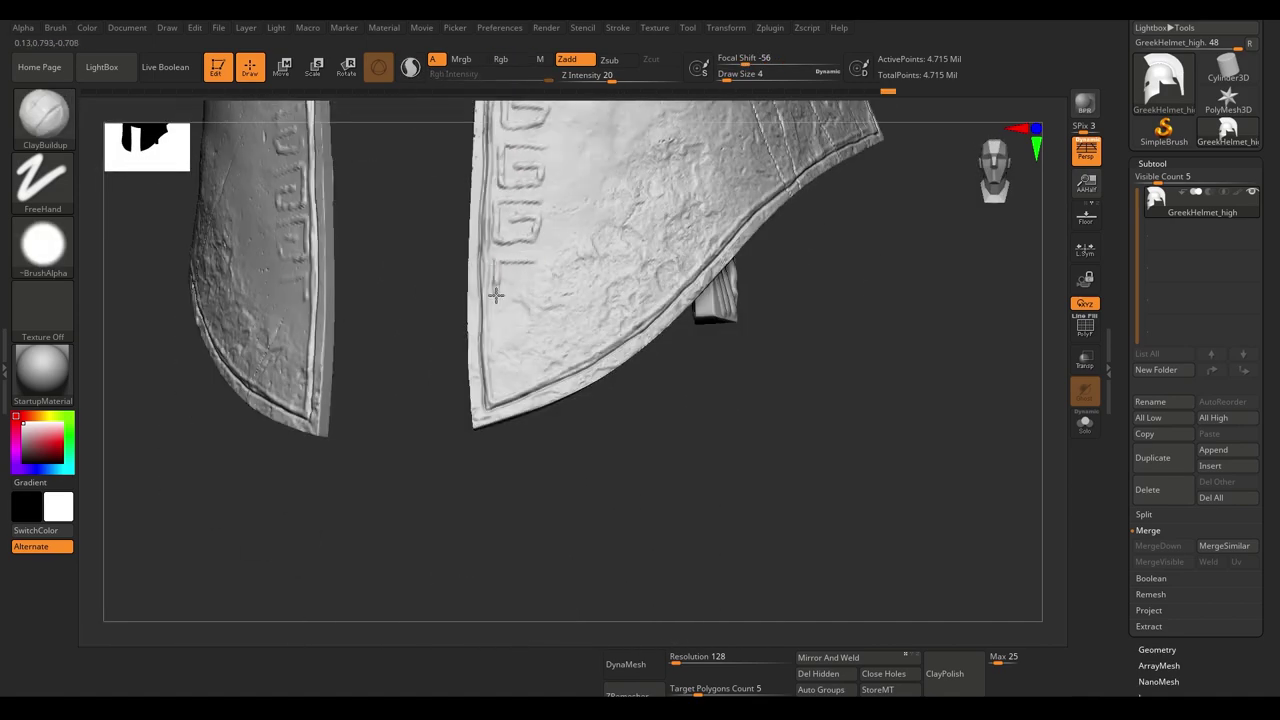
mouse_move(535, 348)
right_mouse_down()
mouse_move(580, 374)
mouse_move(499, 452)
right_mouse_up()
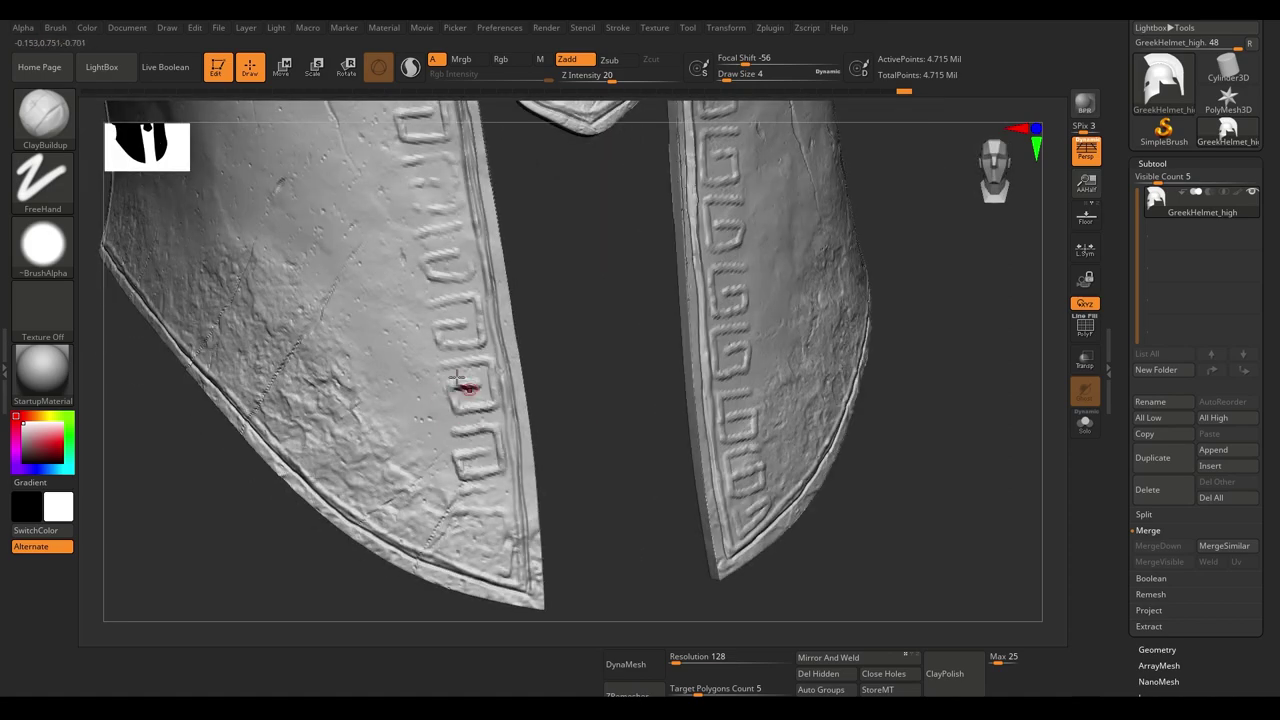
mouse_move(463, 387)
right_mouse_down()
mouse_move(443, 420)
mouse_move(435, 330)
right_mouse_up()
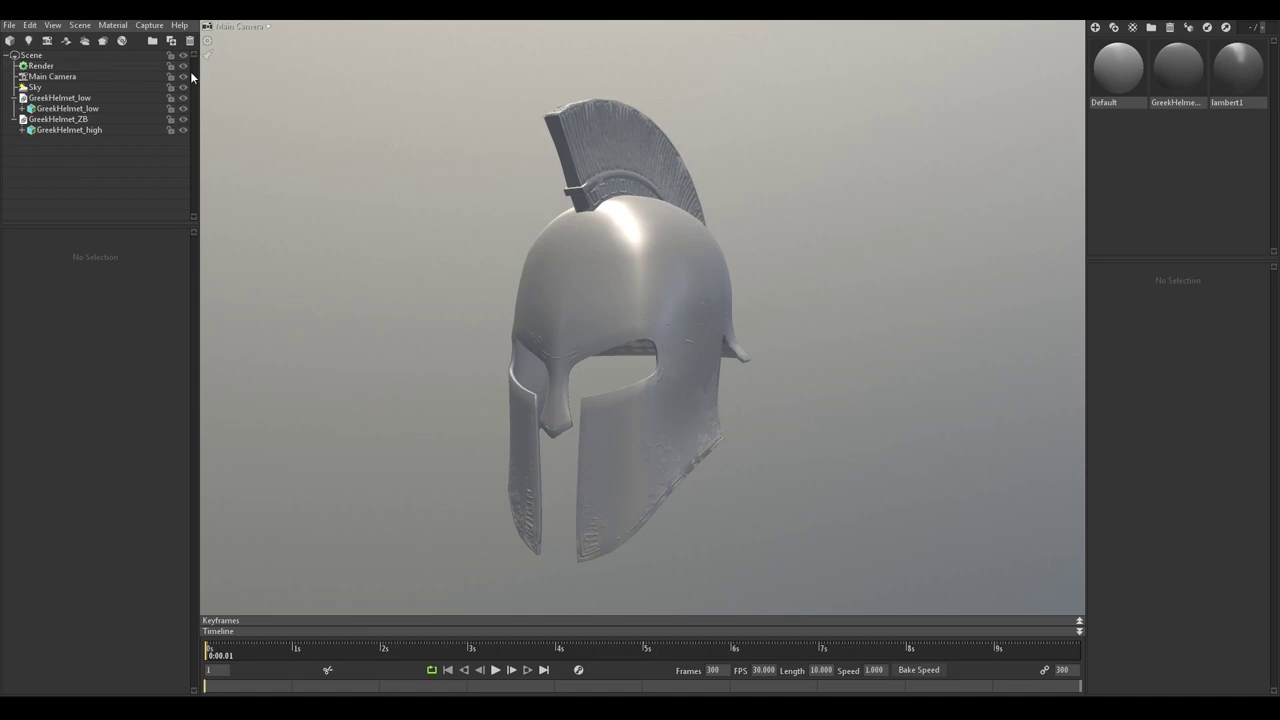
- Add a baker with the high and low helmets and bake normal, curvature and AO maps at 2048
left_click(70, 130)
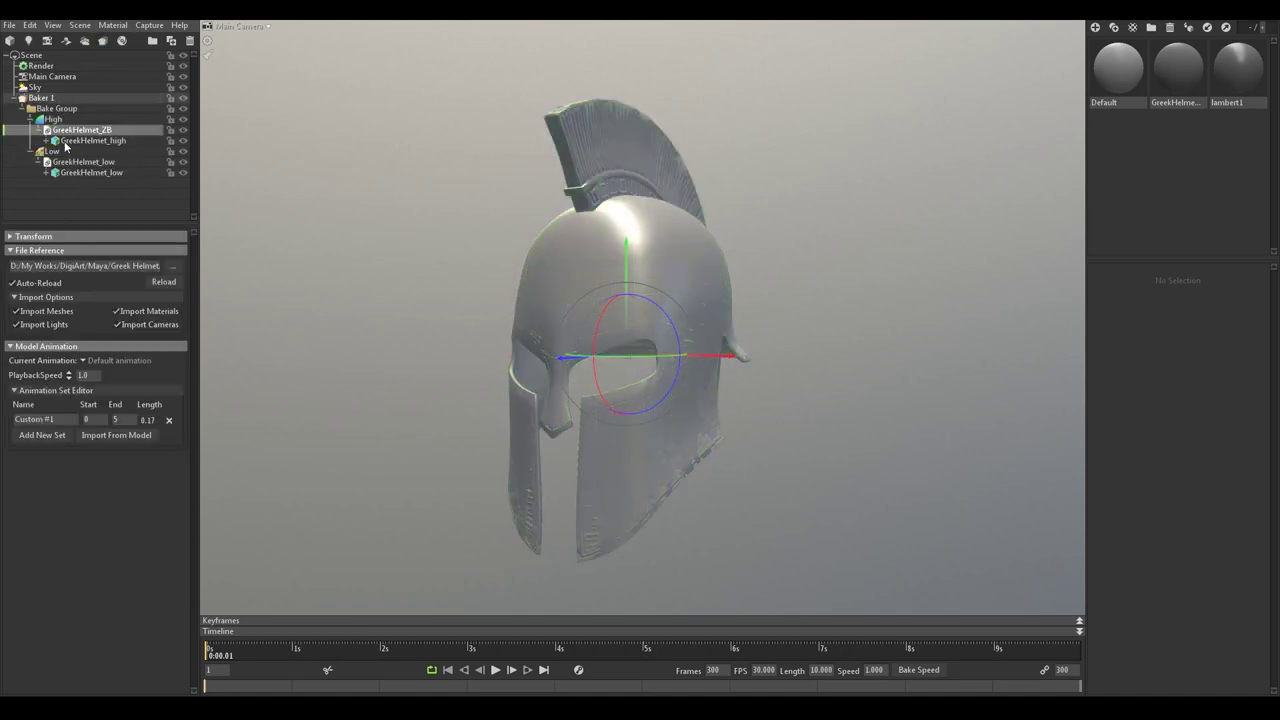
left_click(46, 98)
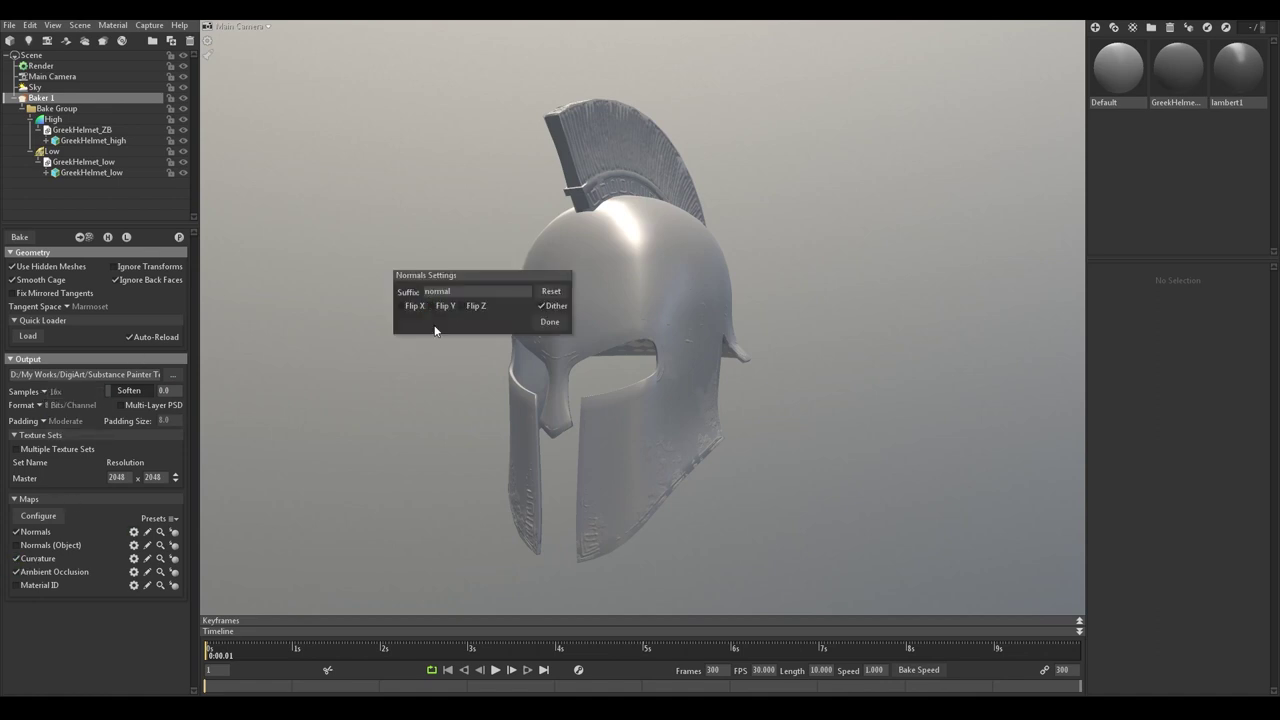
key("ctrl+b")
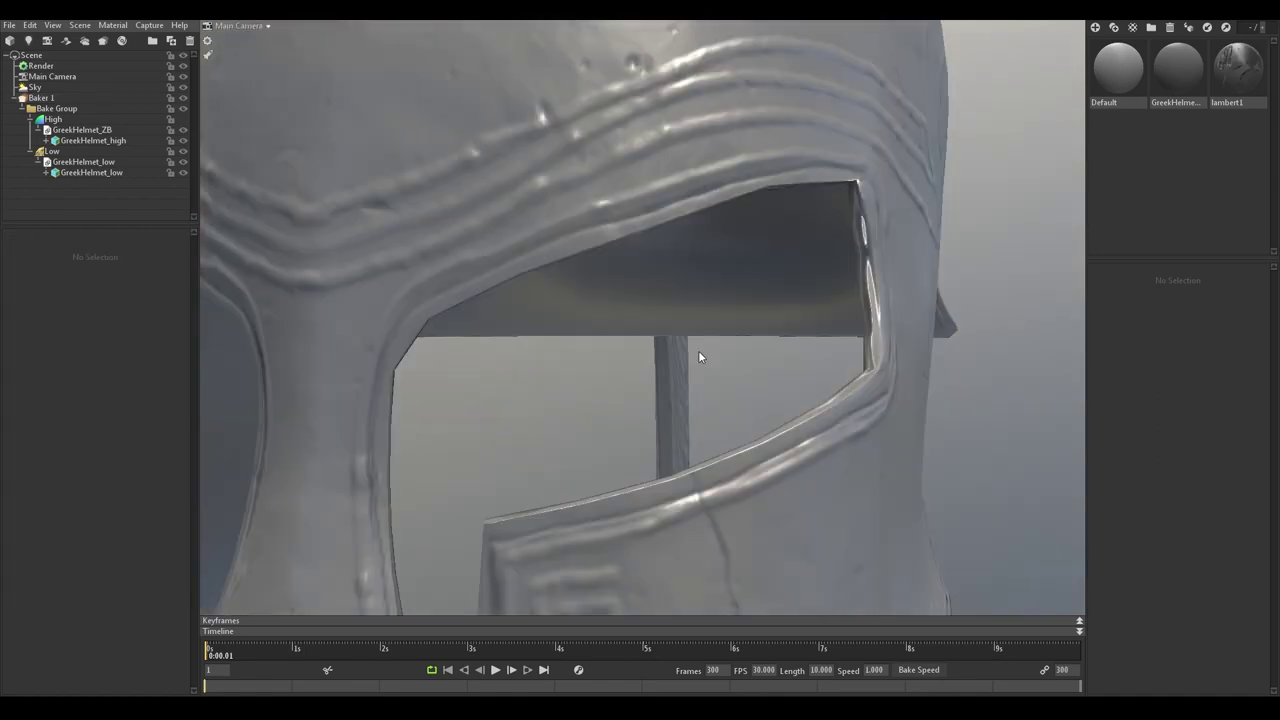
- Orbit the baked helmet and preview the low-poly mesh cage
right_click_drag(698, 350, 489, 248)
mouse_move(489, 248)
left_mouse_down()
mouse_move(694, 306)
mouse_move(568, 328)
mouse_move(585, 306)
mouse_move(600, 354)
mouse_move(575, 349)
mouse_move(685, 272)
mouse_move(629, 320)
mouse_move(574, 312)
mouse_move(749, 334)
left_mouse_up()
left_click(124, 151)
scroll(583, 251, "up", 3)
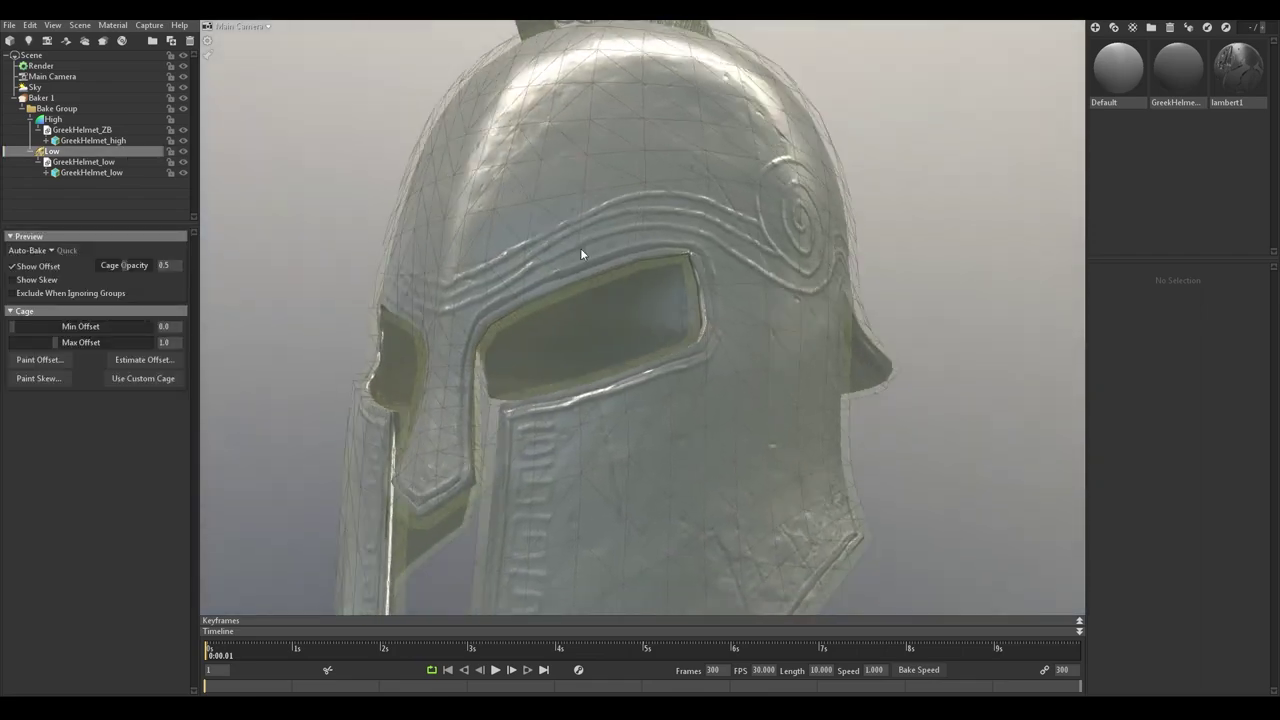
scroll(736, 263, "up", 2)
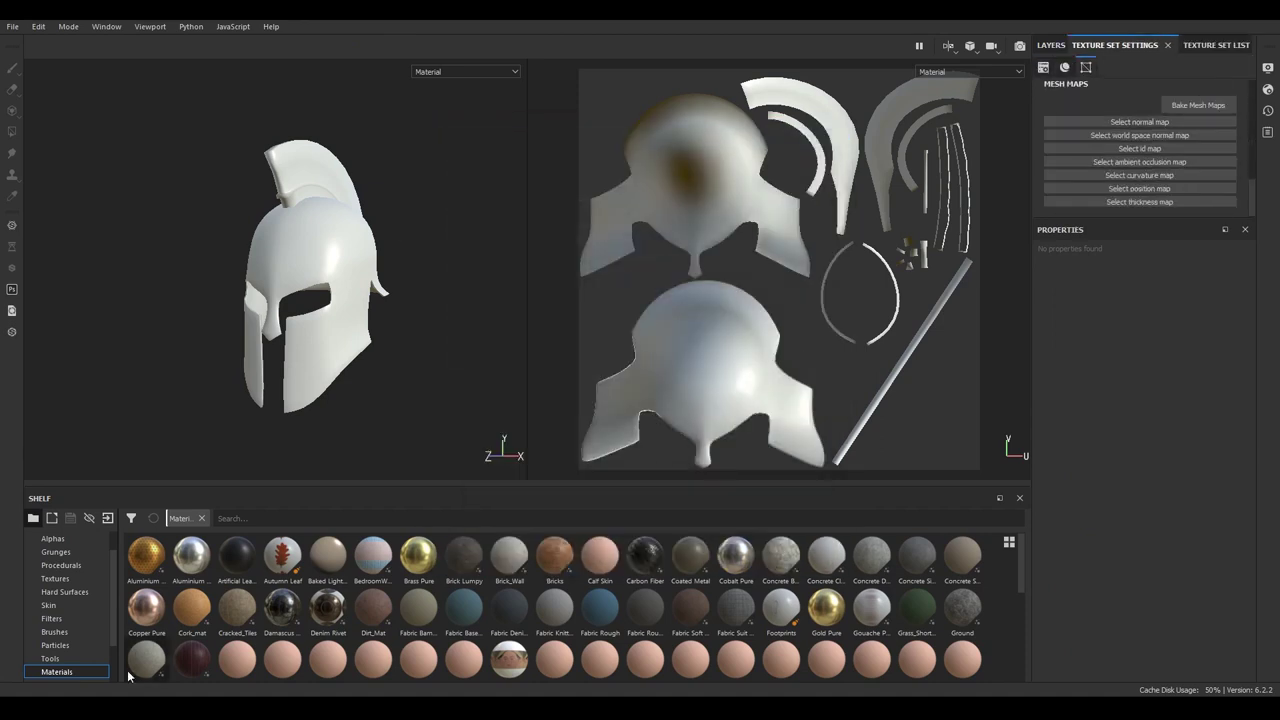
- Import helmet_ao, helmet_curve and helmet_normal to the shelf and assign them as mesh maps
left_click_drag(459, 586, 462, 588)
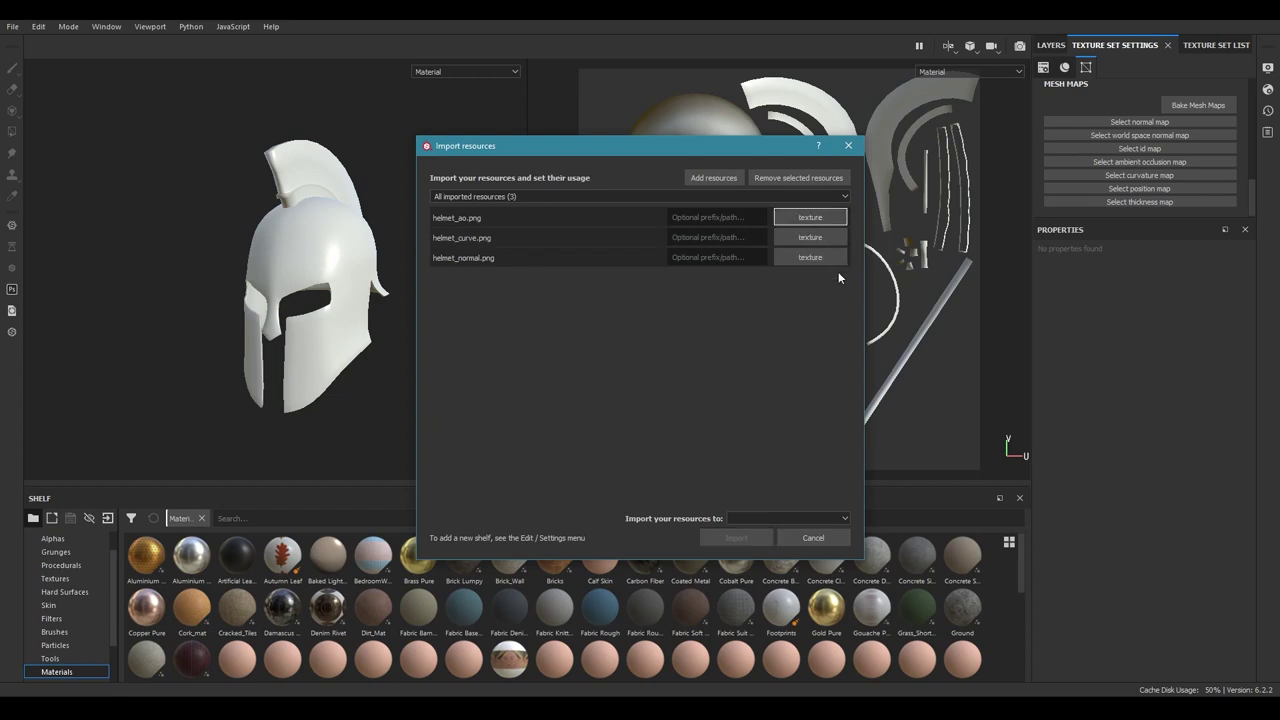
left_click(712, 540)
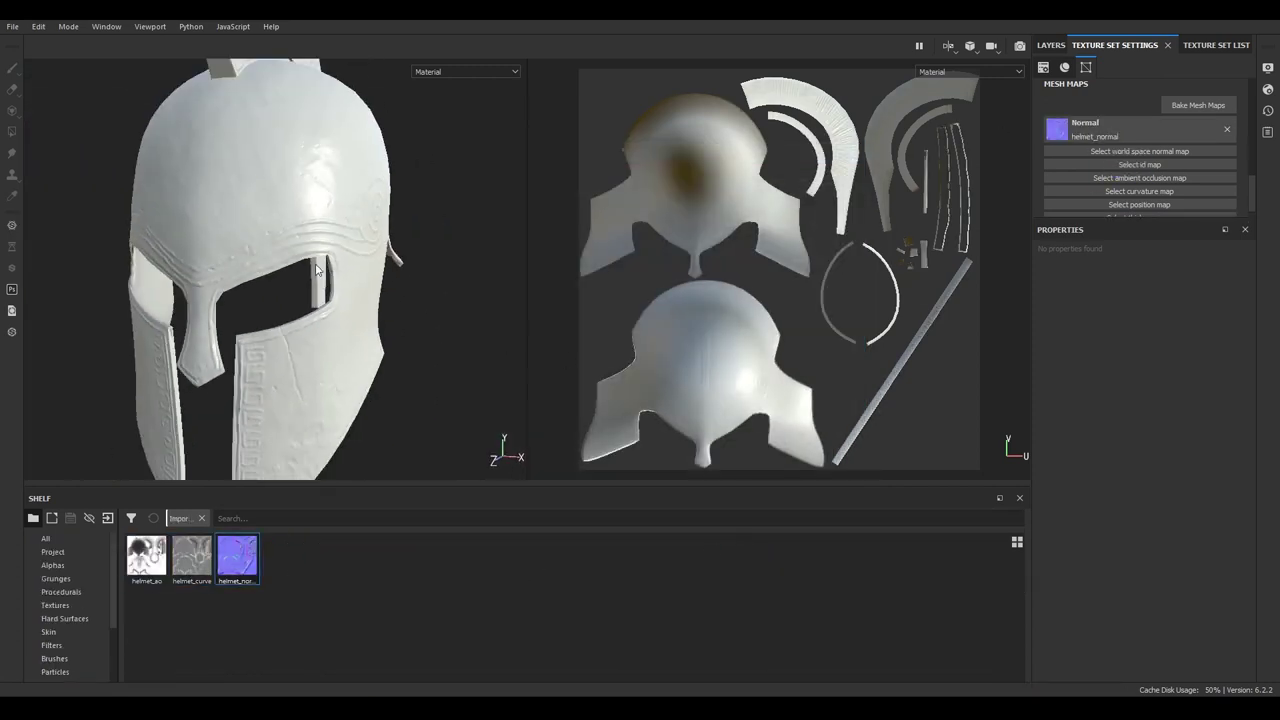
left_click_drag(146, 557, 1139, 178)
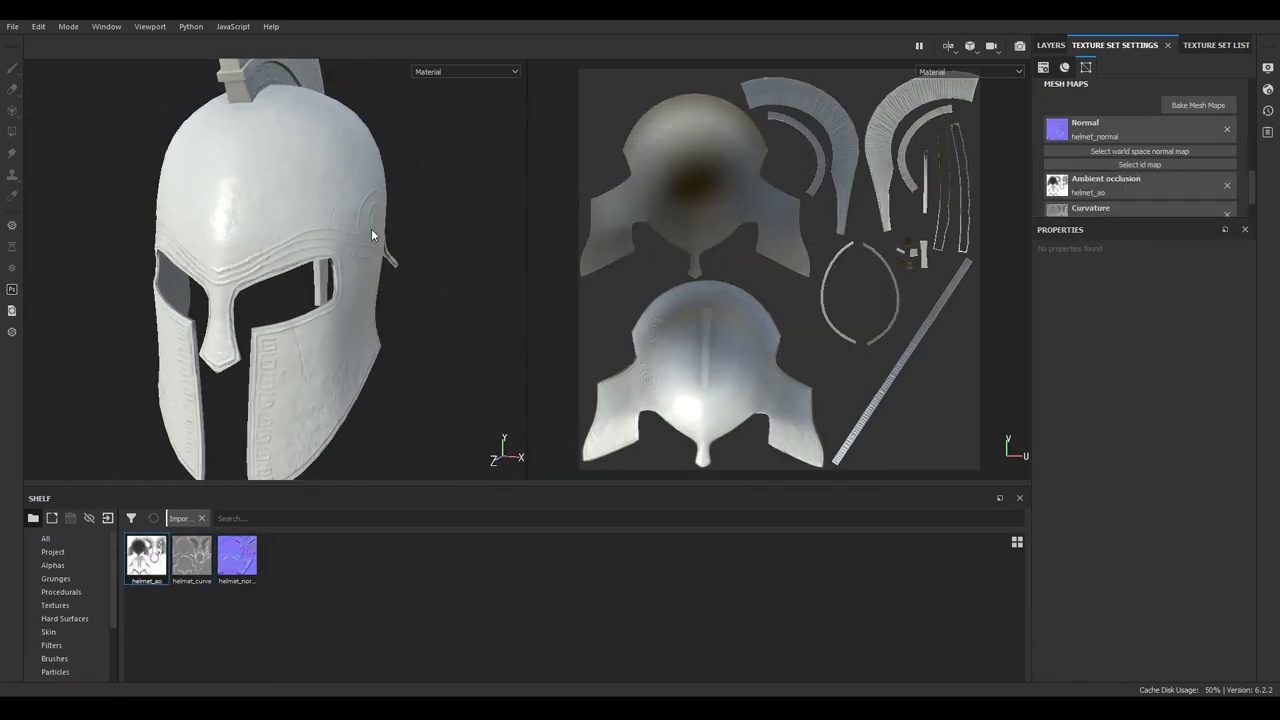
- Bake the remaining mesh maps, including world-space normal, position and thickness, at 2048
scroll(1172, 168, "down", 5)
scroll(1172, 168, "down", 2)
left_click(1198, 163)
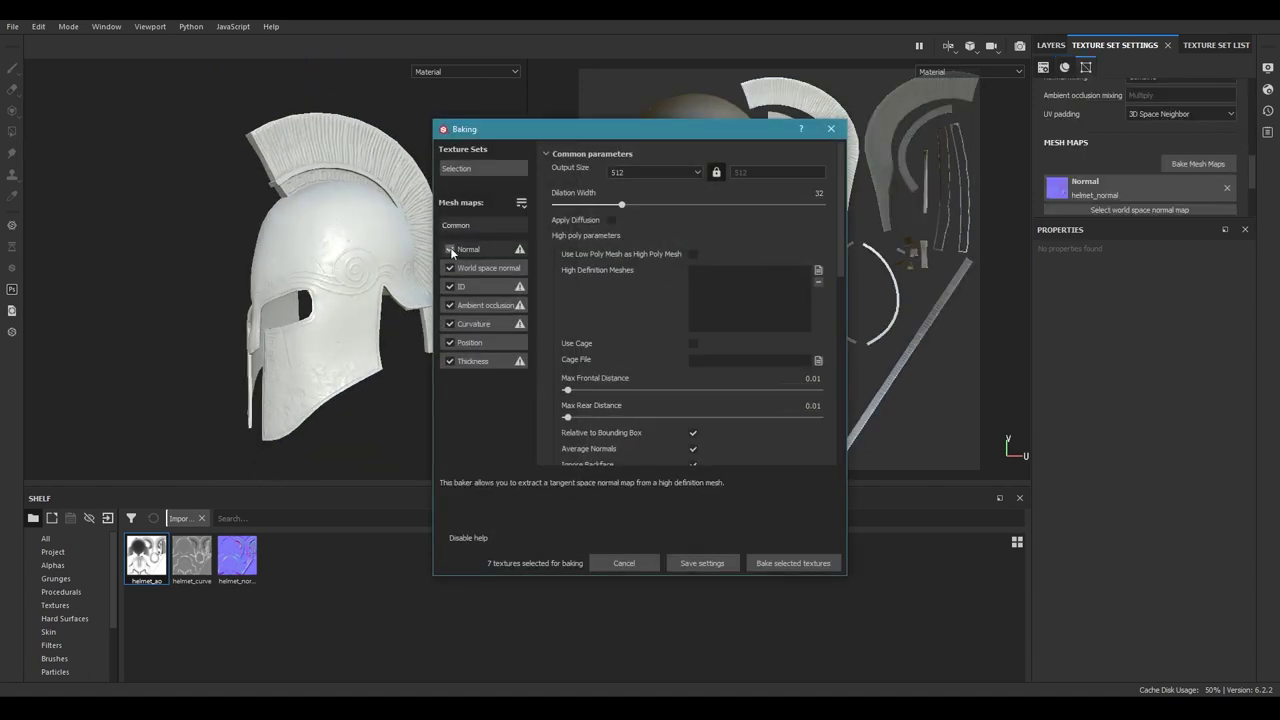
left_click(790, 563)
- Fill the helmet with the Copper Pure material and raise its roughness for a more matte look
left_click_drag(580, 263, 661, 263)
left_click_drag(450, 270, 548, 286, "alt")
left_click(1051, 45)
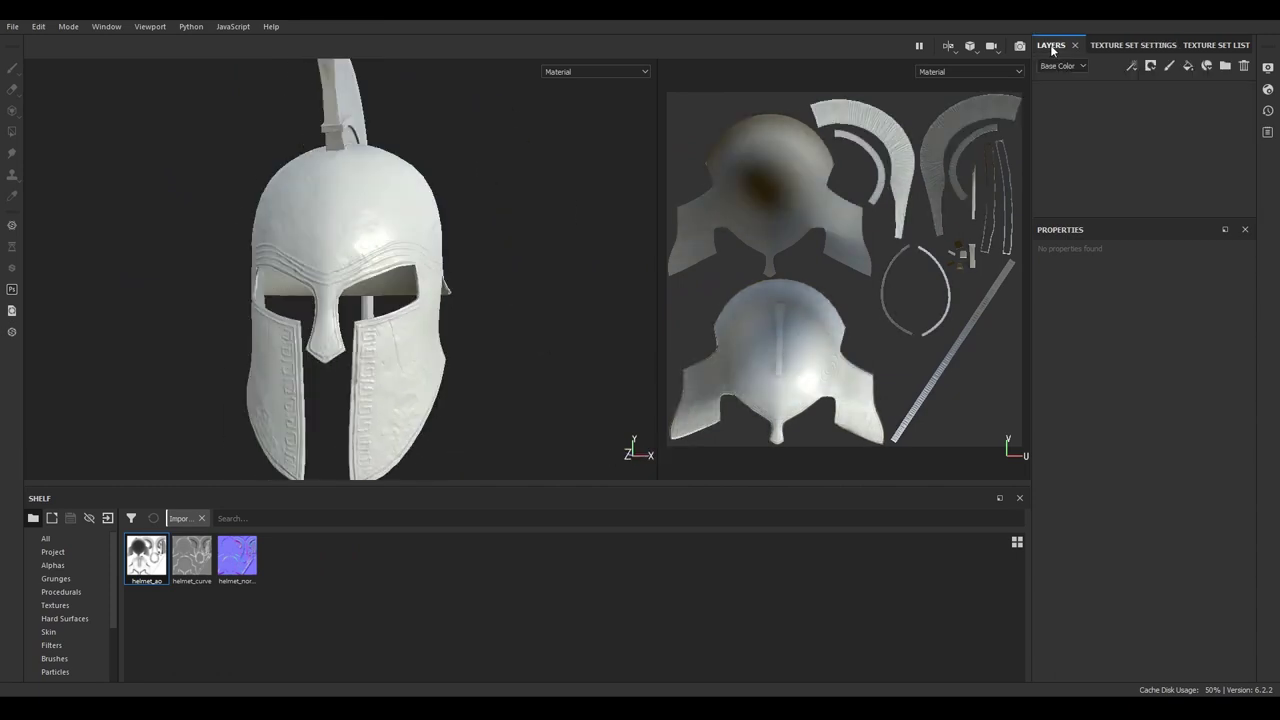
left_click(57, 618)
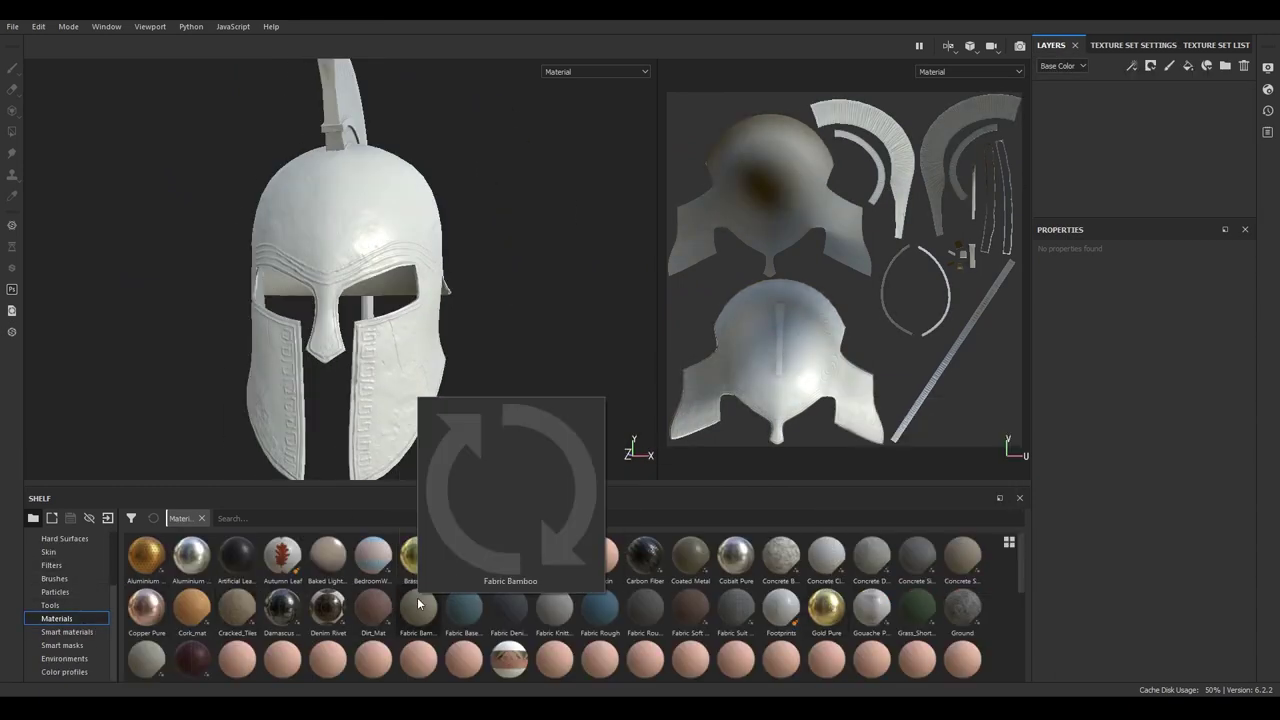
left_click_drag(575, 259, 454, 326, "alt")
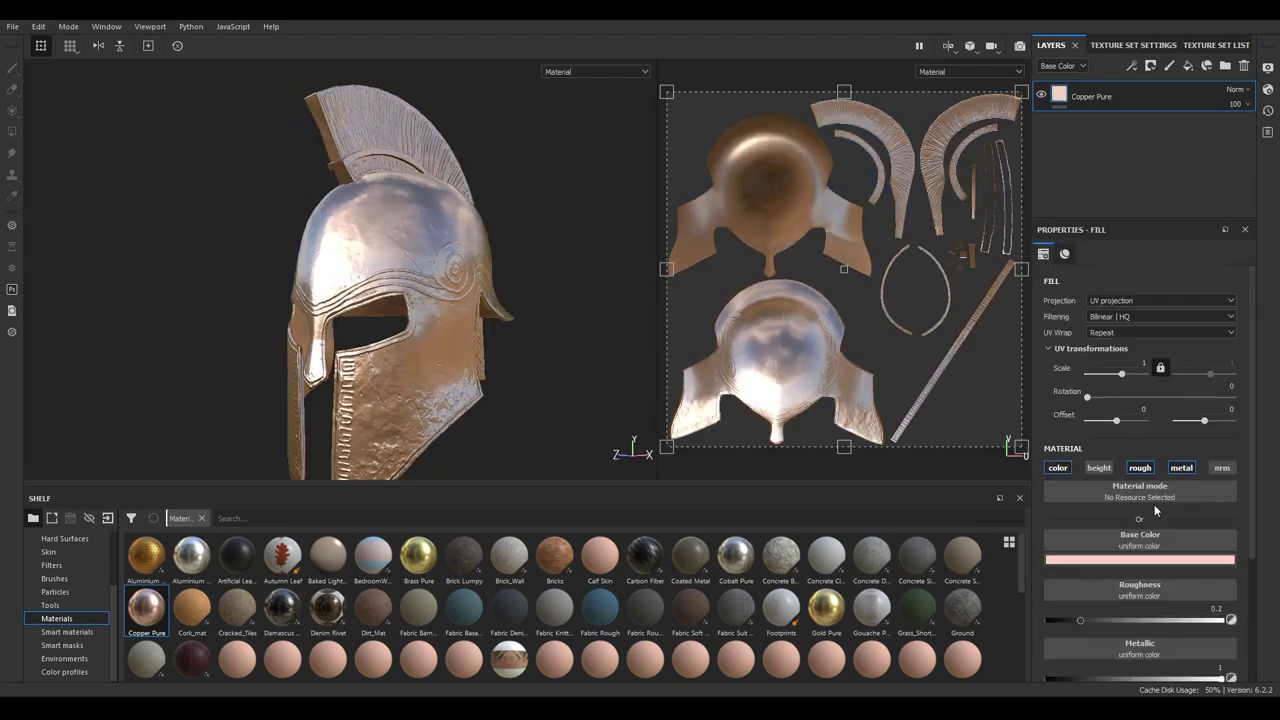
left_click_drag(1080, 620, 1100, 620)
mouse_move(450, 300)
left_mouse_down("alt")
mouse_move(519, 340)
mouse_move(1178, 119)
left_mouse_up("alt")
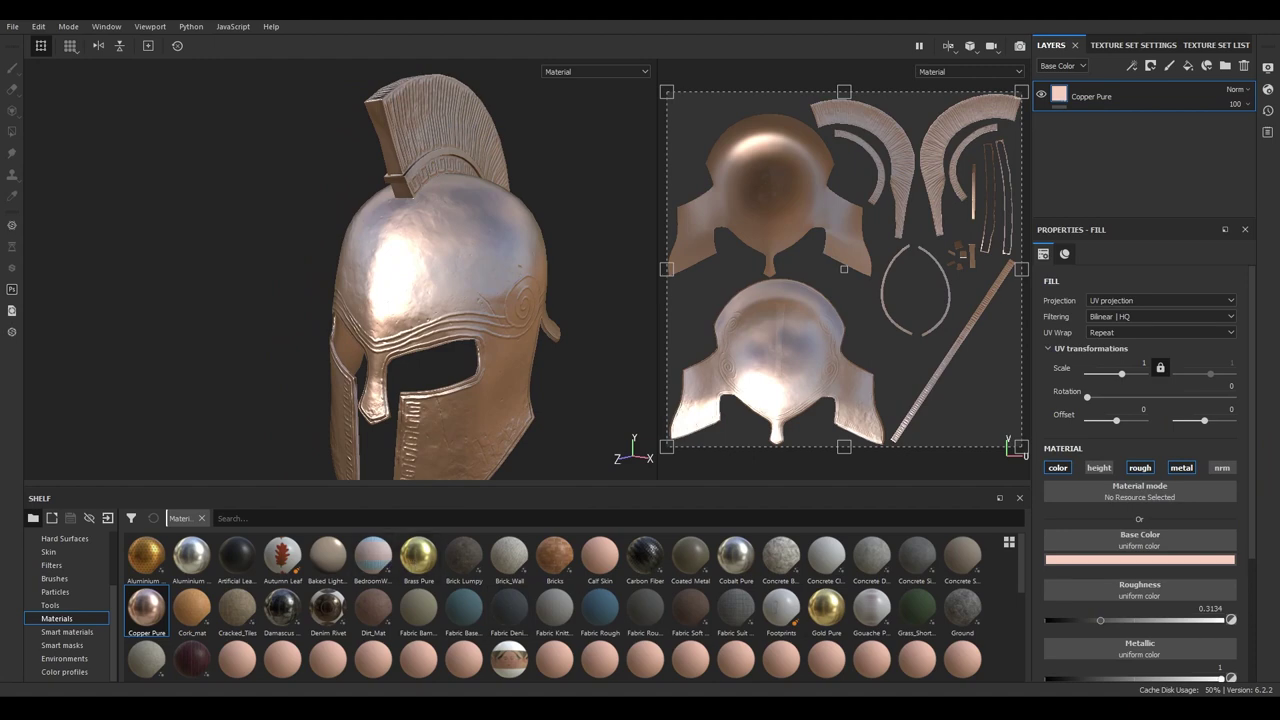
- Add a base fill layer and a brass-coloured fill layer with roughness about 0.35
left_click(1188, 65)
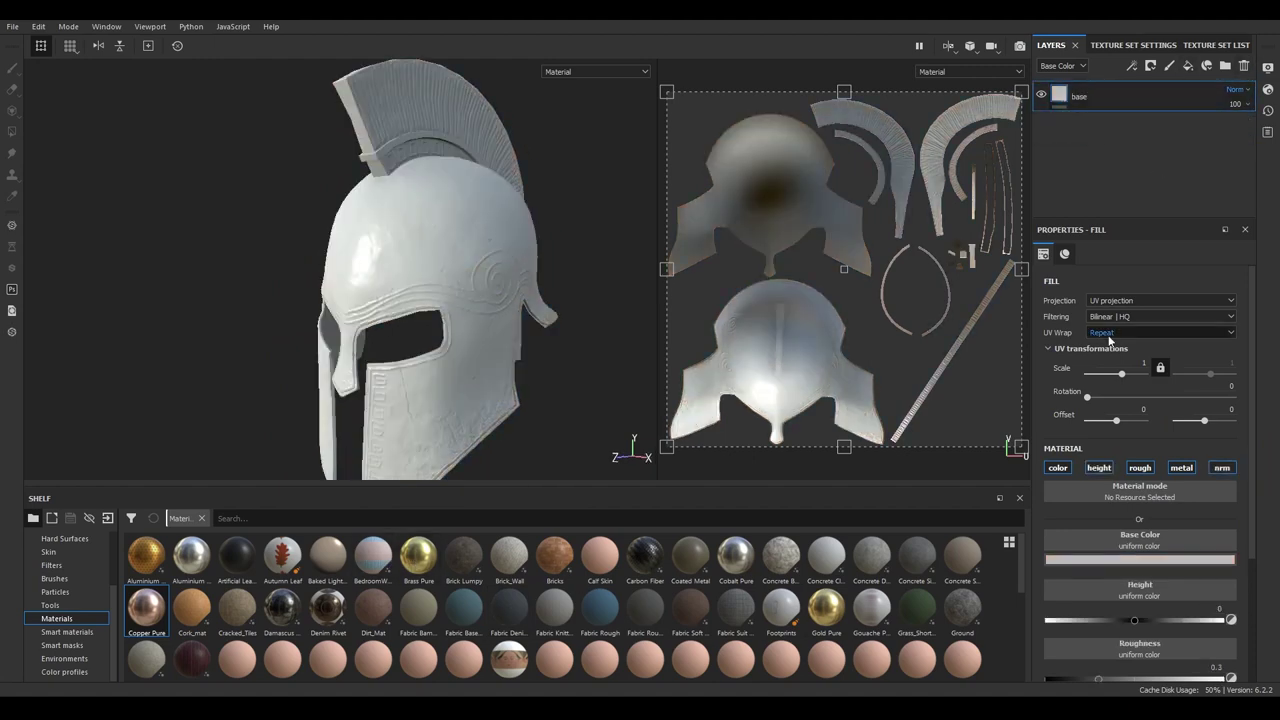
scroll(1108, 340, "down", 3)
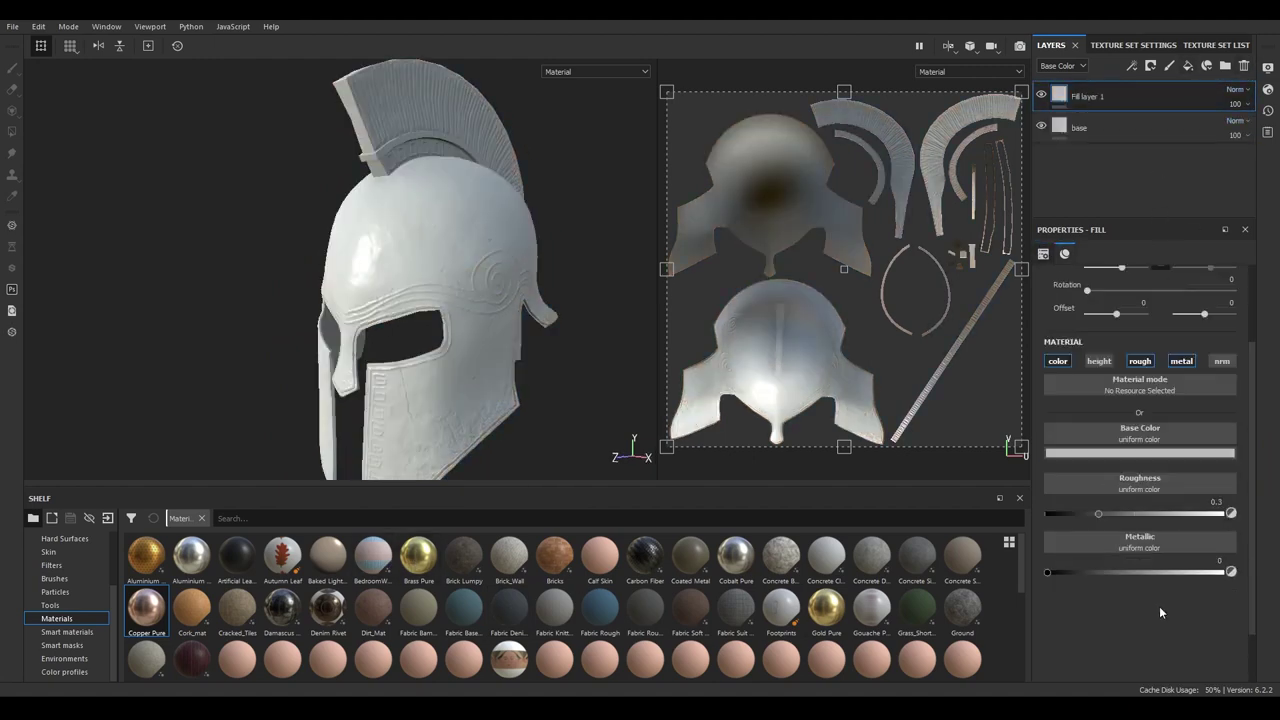
left_click(1140, 558)
left_click_drag(1128, 448, 1209, 527)
left_click_drag(1098, 620, 1108, 621)
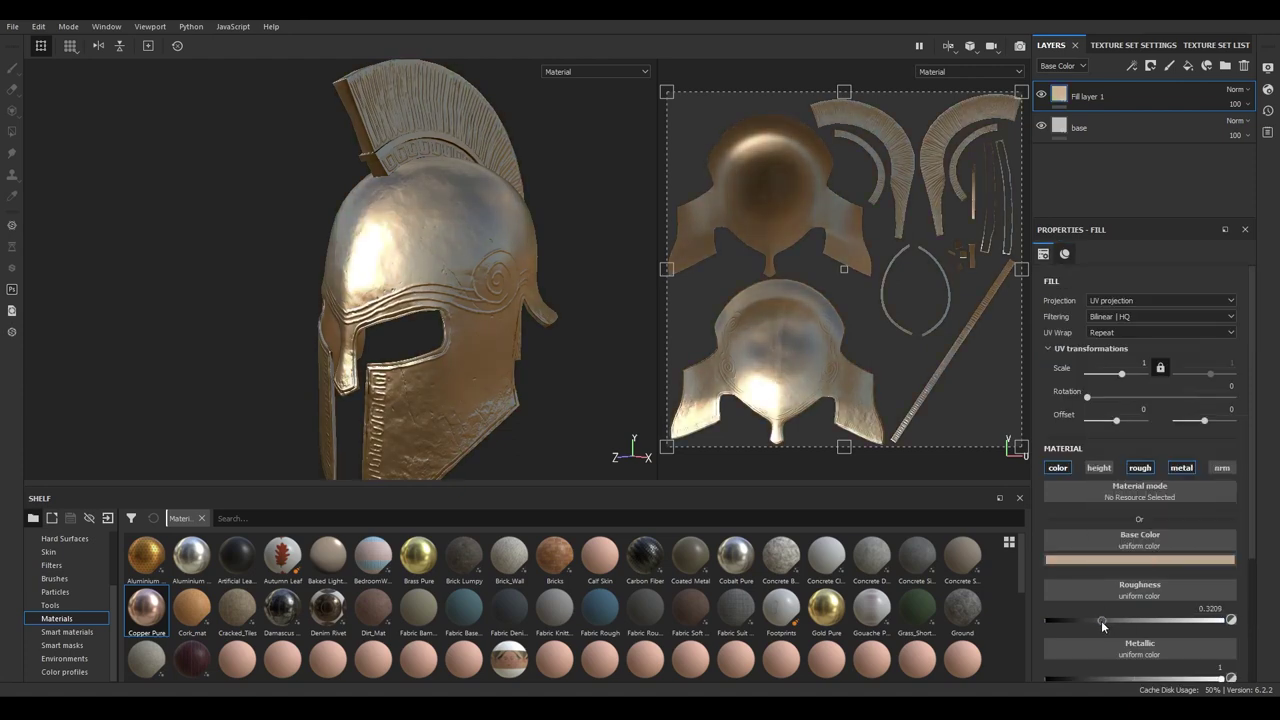
left_click_drag(430, 330, 521, 334, "alt")
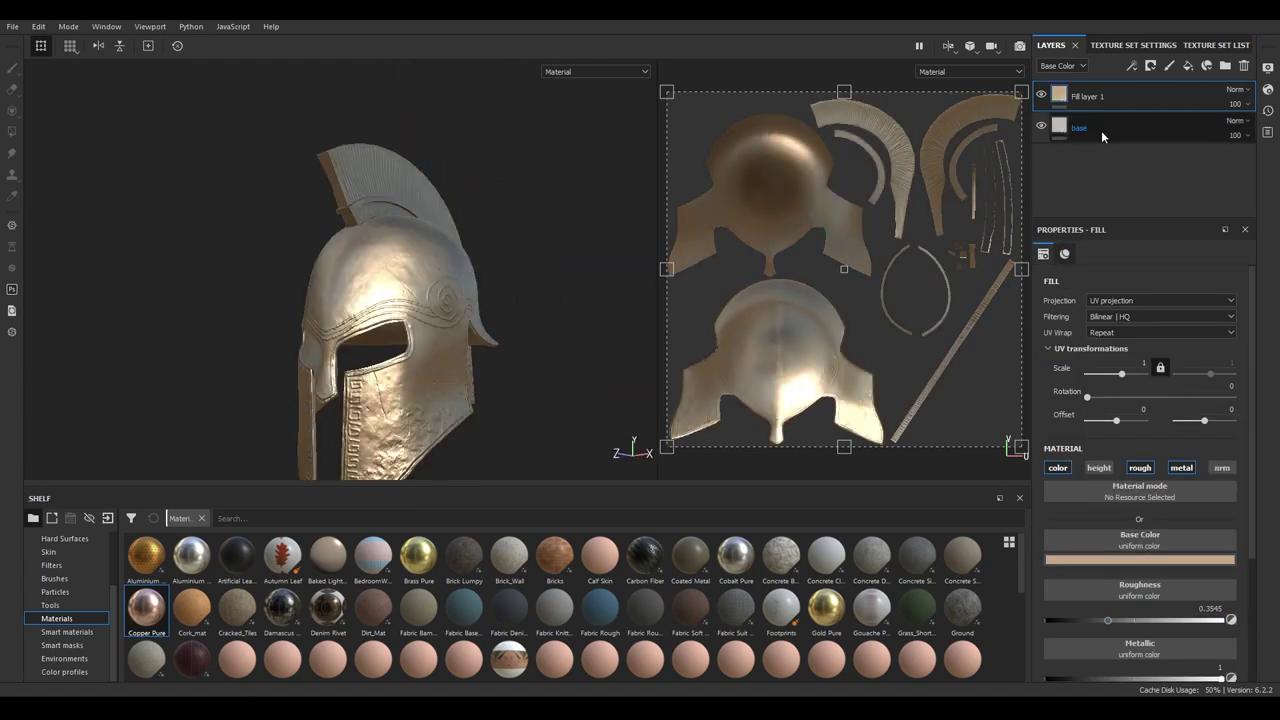
left_click(1145, 96)
- Name the layer 'brass', tweak its base colour and add a fill layer above it
type("brass")
key("Return")
left_click(1113, 557)
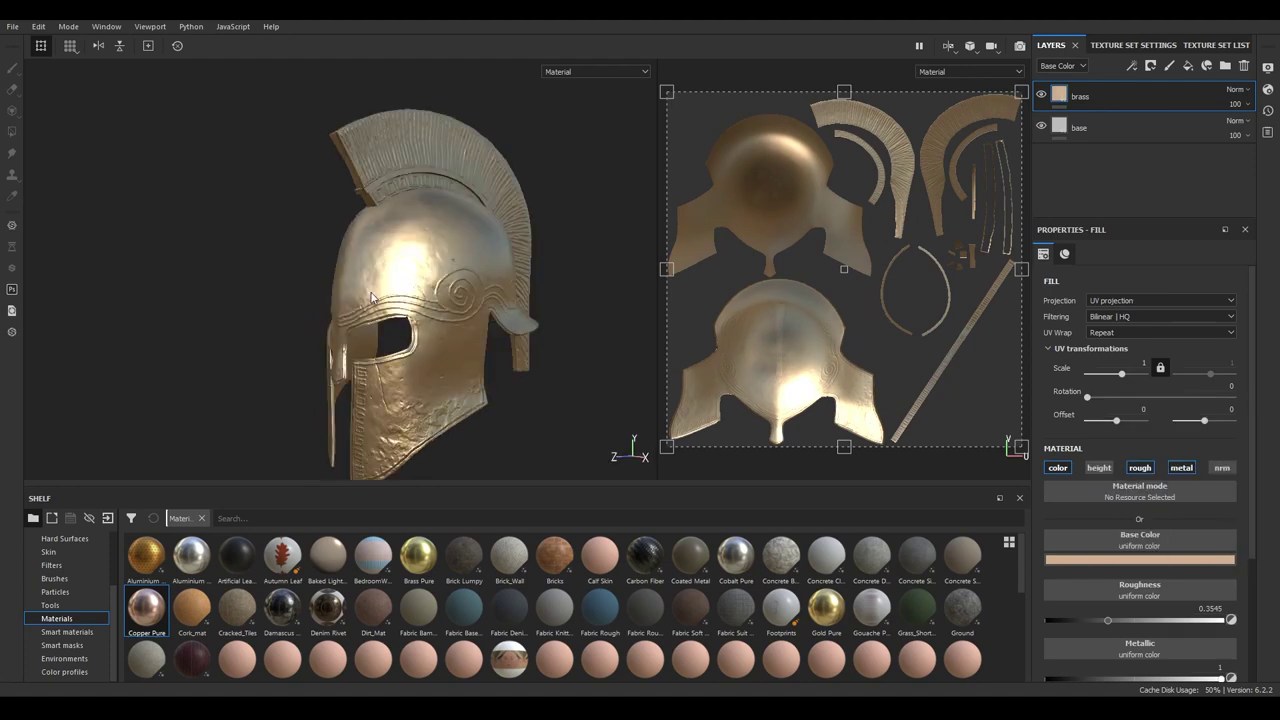
left_click(1188, 70)
- Name the new layer 'dirt' and darken its base colour
double_click(1094, 95)
type("dirt")
key("Return")
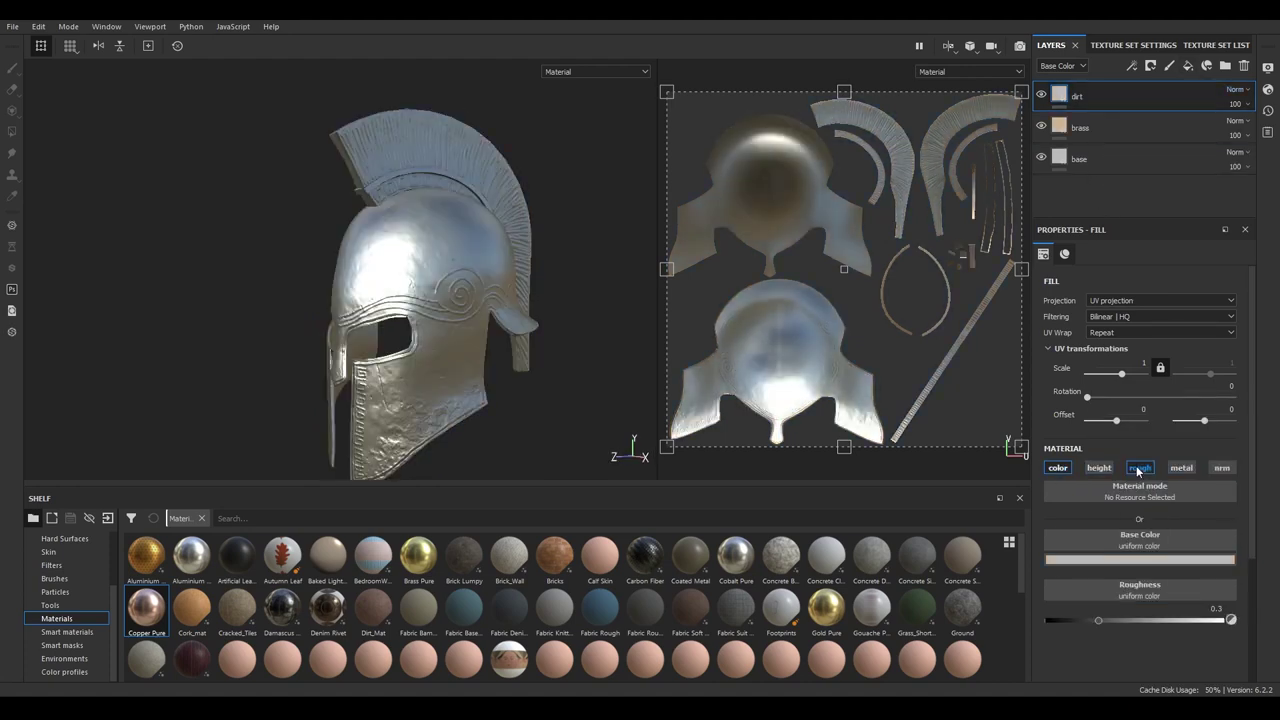
left_click(1139, 559)
left_click_drag(1120, 457, 1107, 505)
- Mask the dirt layer with a Dirt generator, near-black colour, adjusted contrast and level 0.55
left_click(1150, 65)
left_click(1160, 110)
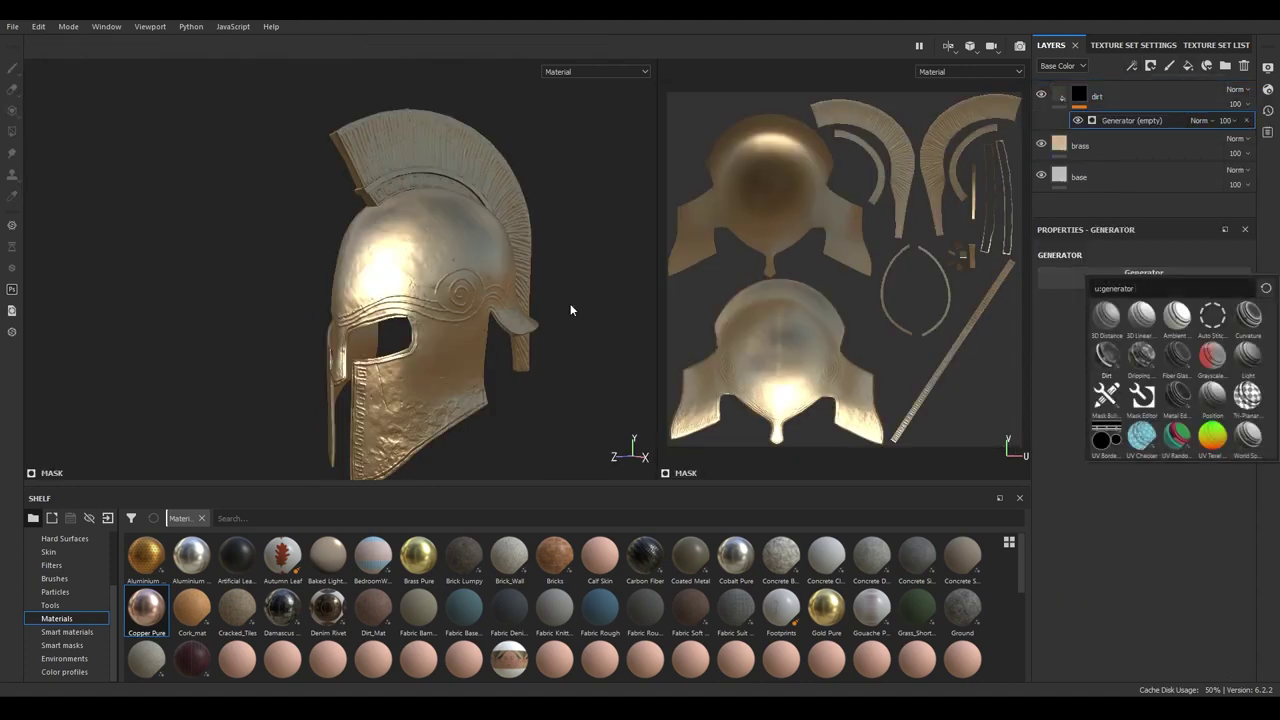
left_click(1105, 300)
left_click(1059, 96)
left_click(1130, 560)
left_click_drag(1120, 490, 1108, 494)
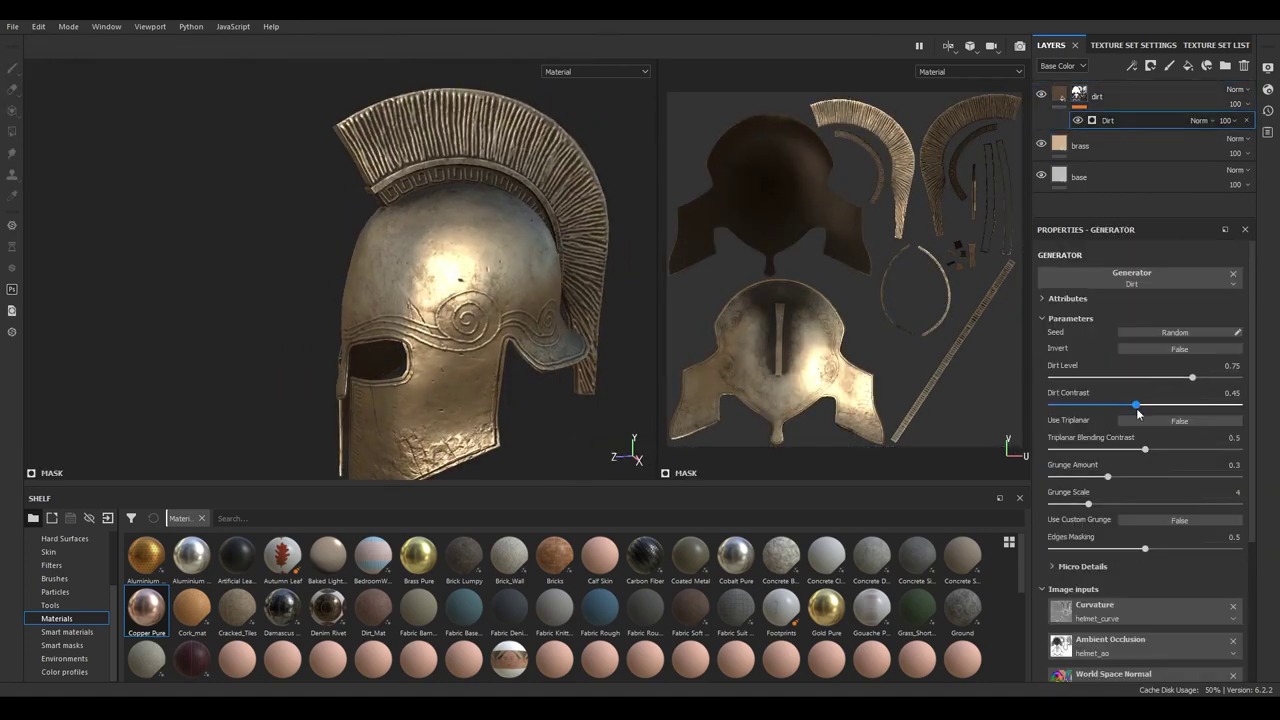
left_click_drag(1137, 405, 1153, 377)
mouse_move(520, 330)
left_mouse_down("alt")
mouse_move(429, 342)
mouse_move(662, 316)
left_mouse_up("alt")
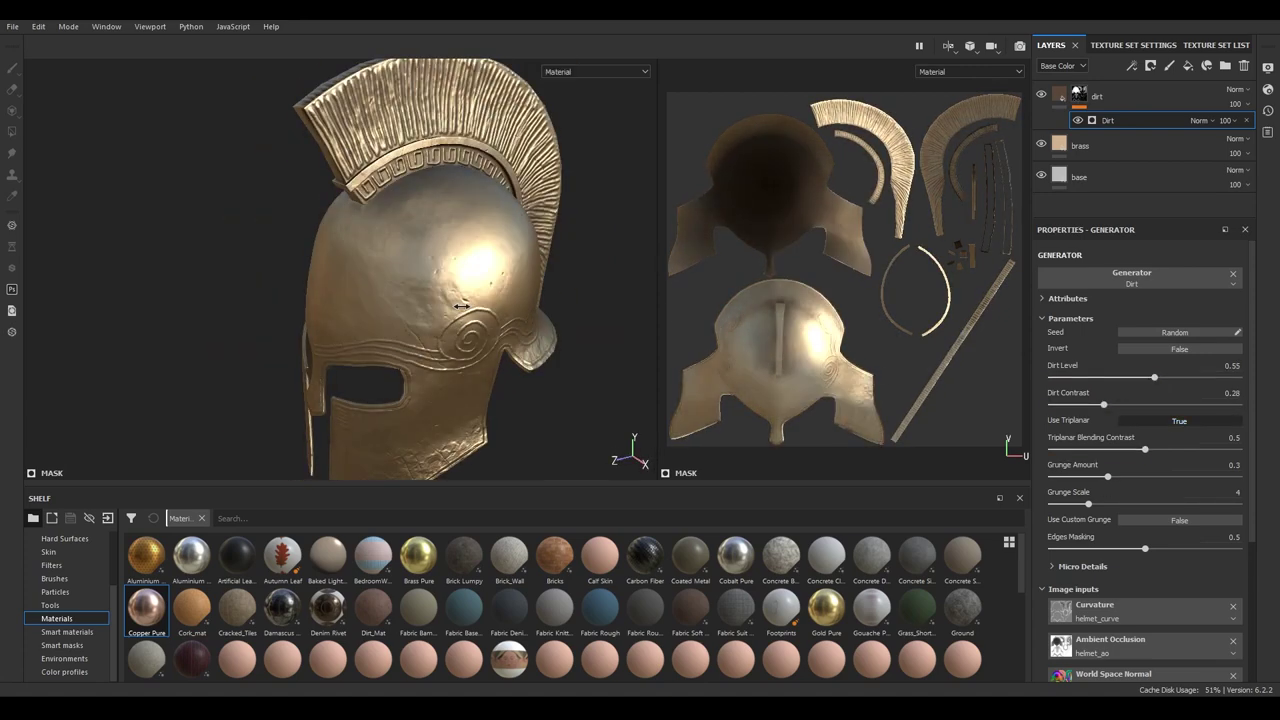
- Set Dirt triplanar contrast 0.45, grunge amount 0.61 and smaller grunge scale, then add an edge layer
mouse_move(1159, 449)
left_mouse_down()
mouse_move(1135, 449)
mouse_move(1165, 476)
left_mouse_up()
left_click_drag(1088, 503, 1063, 503)
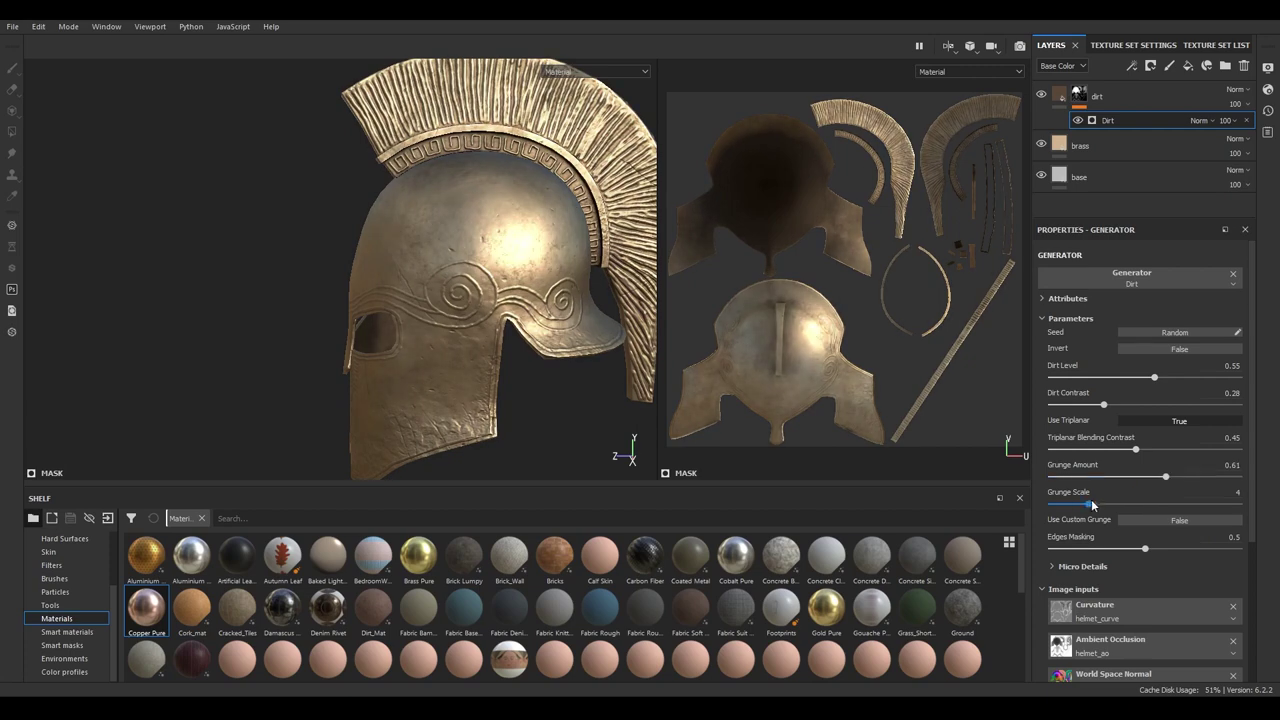
mouse_move(600, 280)
left_mouse_down("alt")
mouse_move(492, 263)
mouse_move(466, 287)
mouse_move(506, 286)
left_mouse_up("alt")
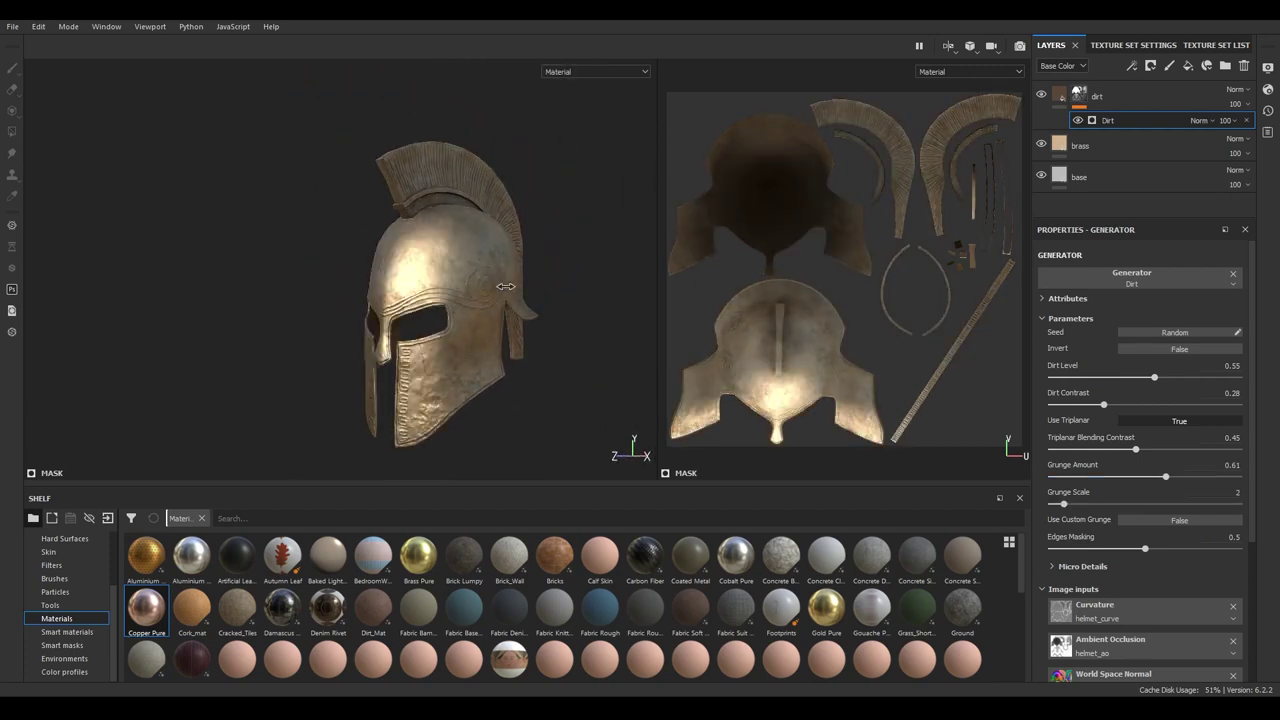
left_click(1169, 65)
- Add a fill layer with a black mask driven by a Metal Edge Wear generator
right_click(1089, 96)
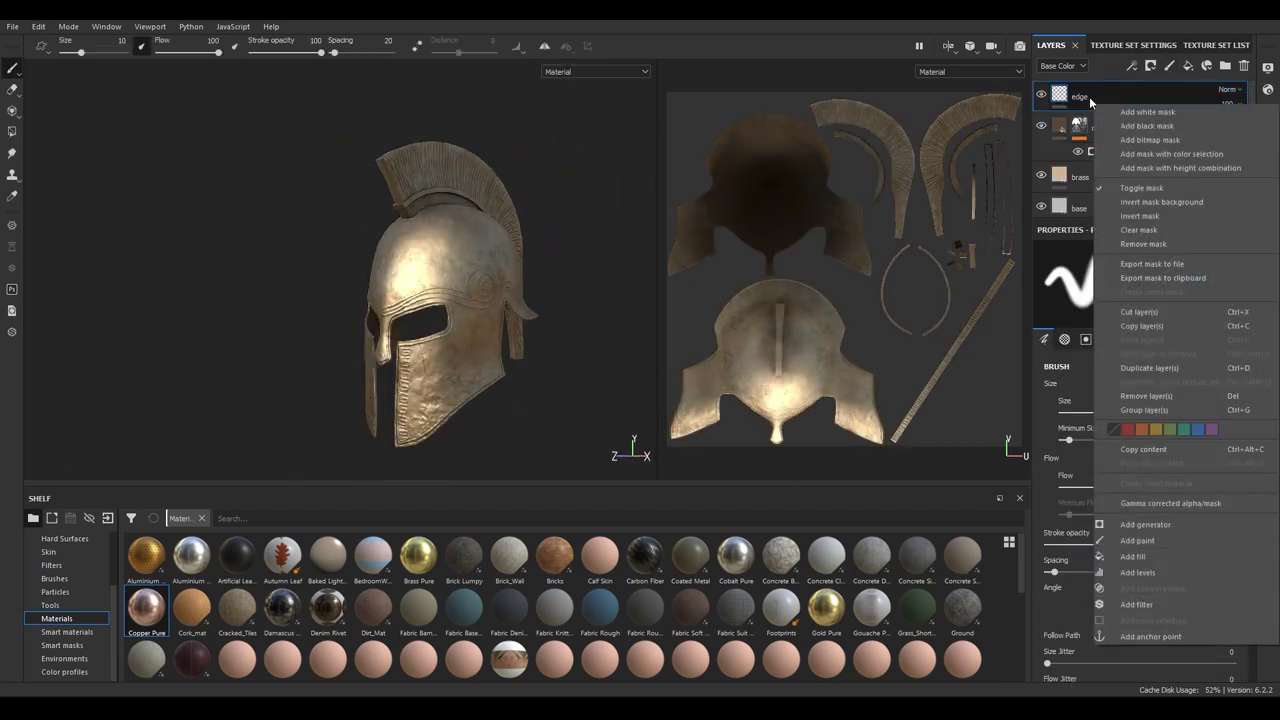
left_click(1187, 65)
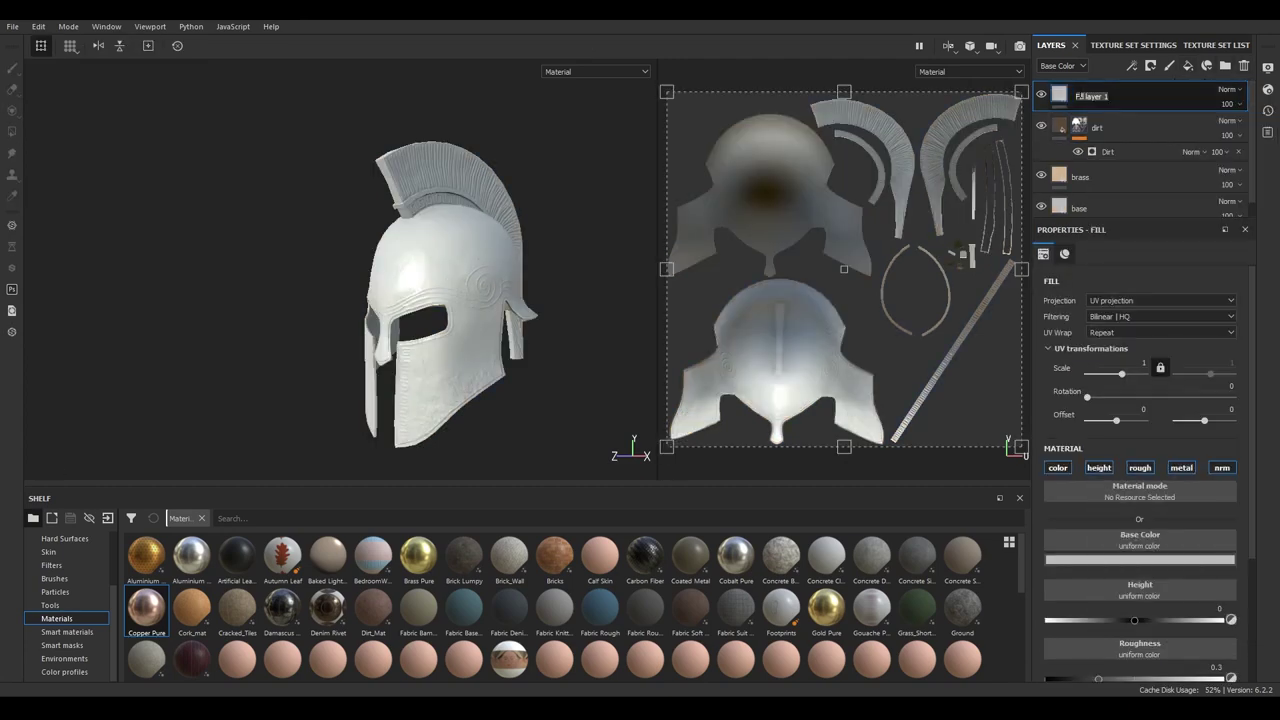
right_click(1078, 96)
left_click(1118, 318)
left_click(1132, 272)
left_click(1150, 420)
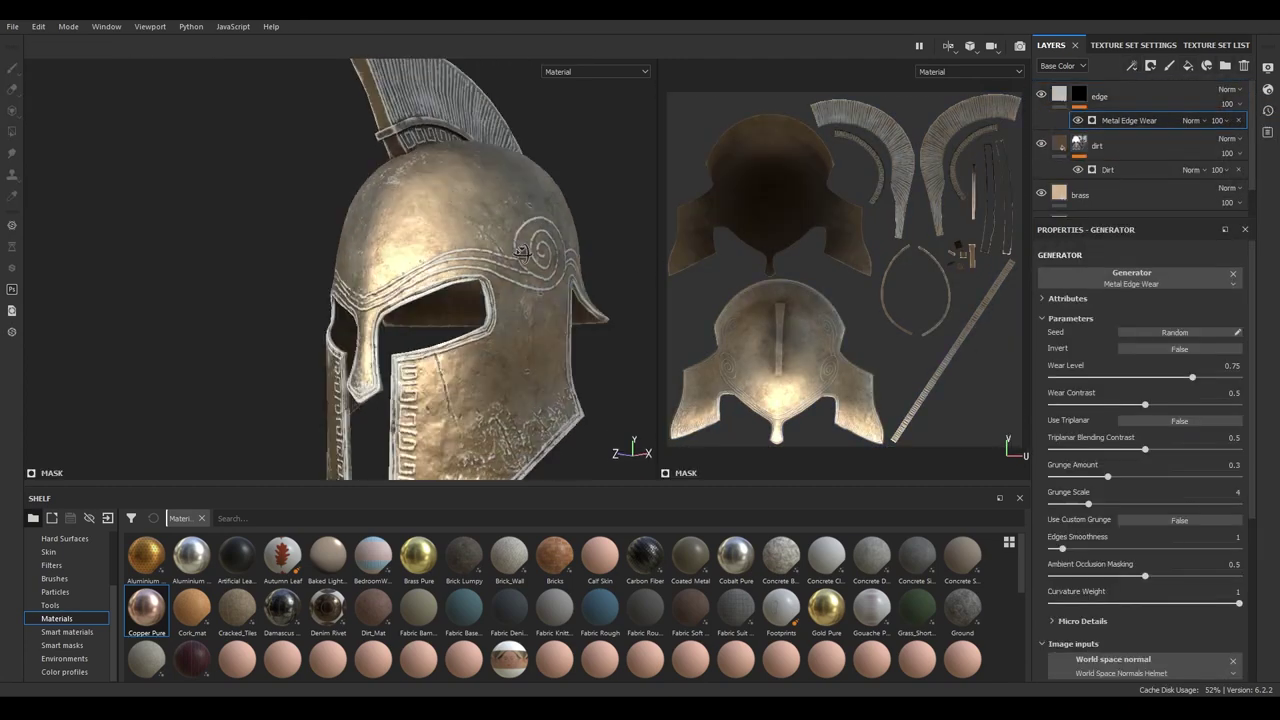
- Give the edge layer a light beige base colour and slightly lower height
left_click(1059, 94)
left_click(1136, 560)
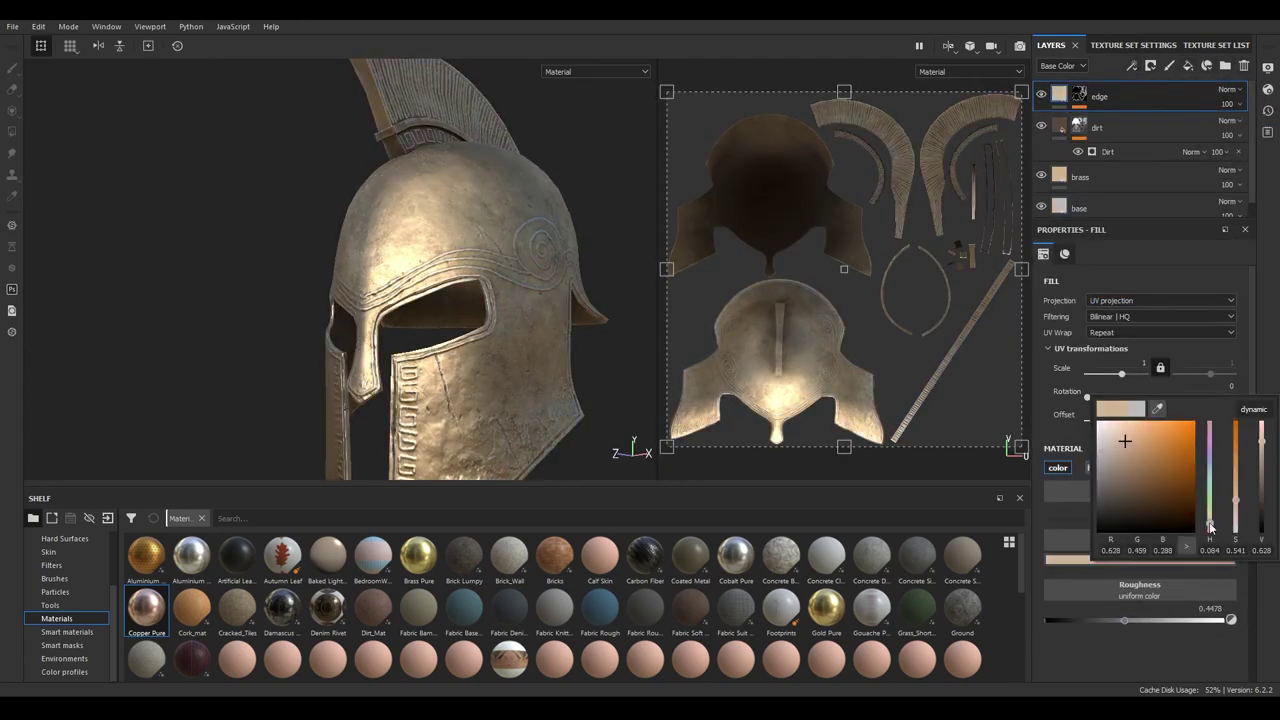
left_click(1142, 438)
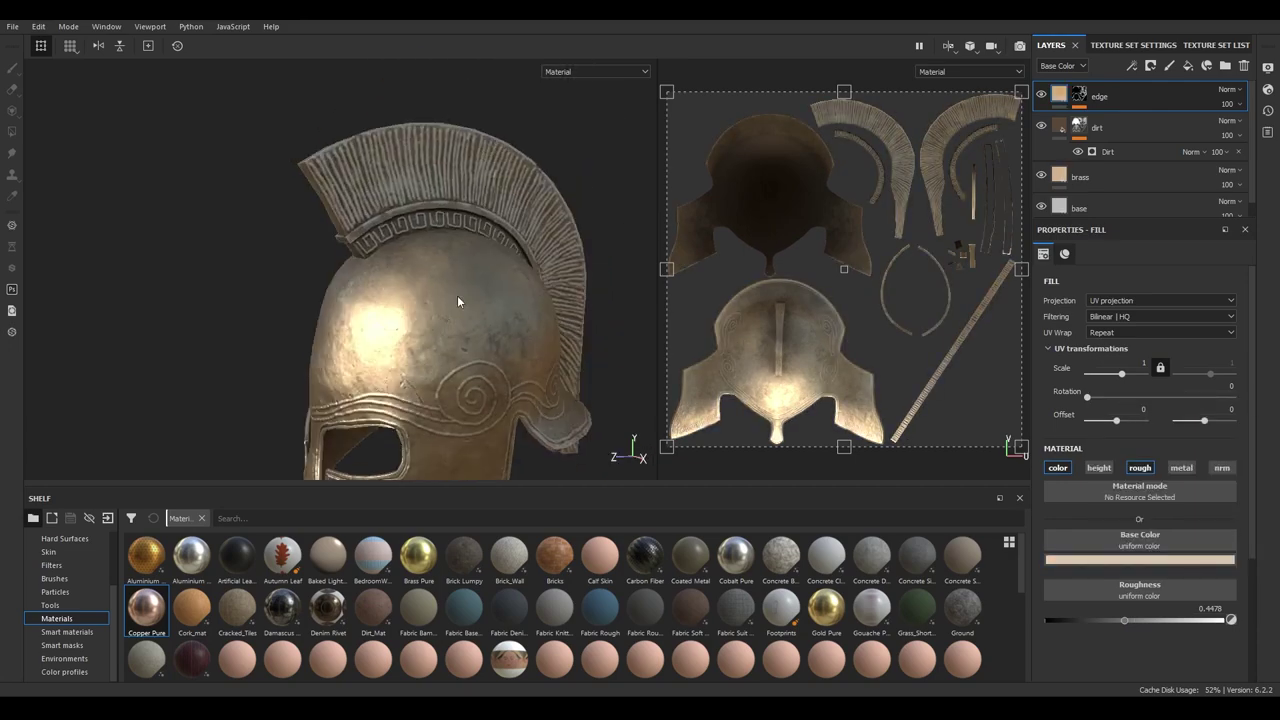
left_click_drag(457, 297, 560, 300, "alt")
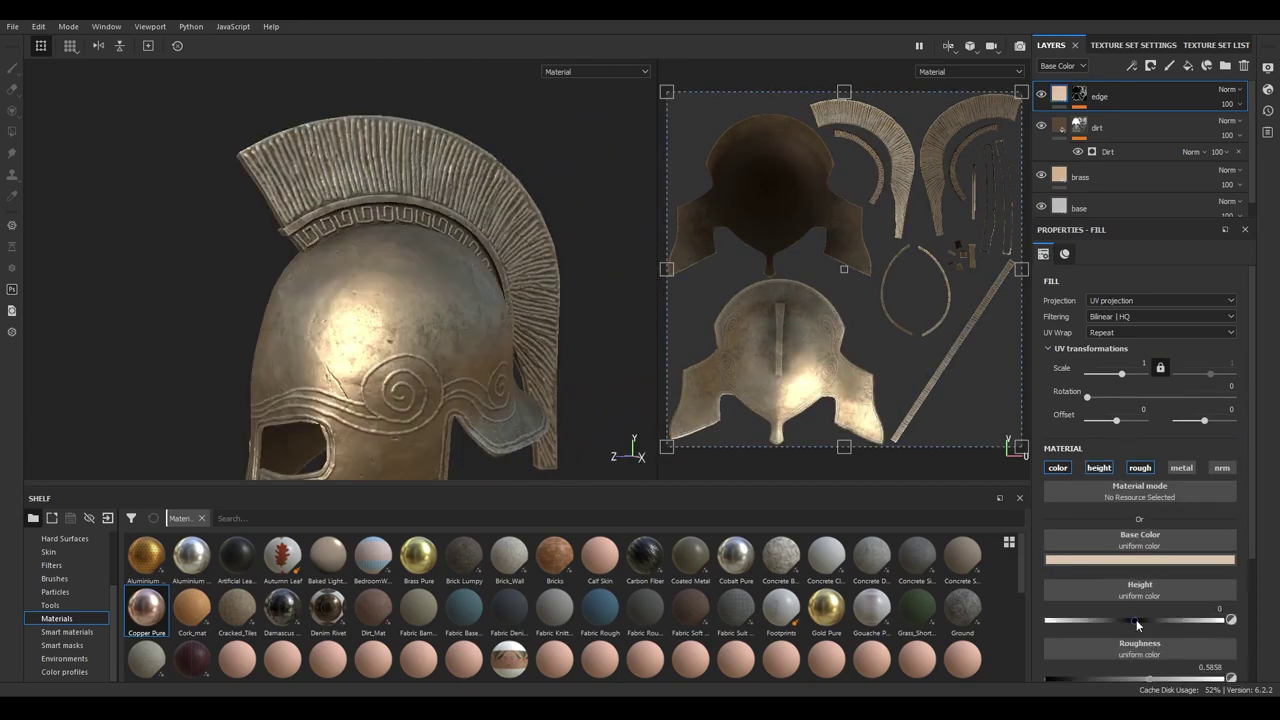
left_click(1133, 620)
scroll(625, 385, "up", 3)
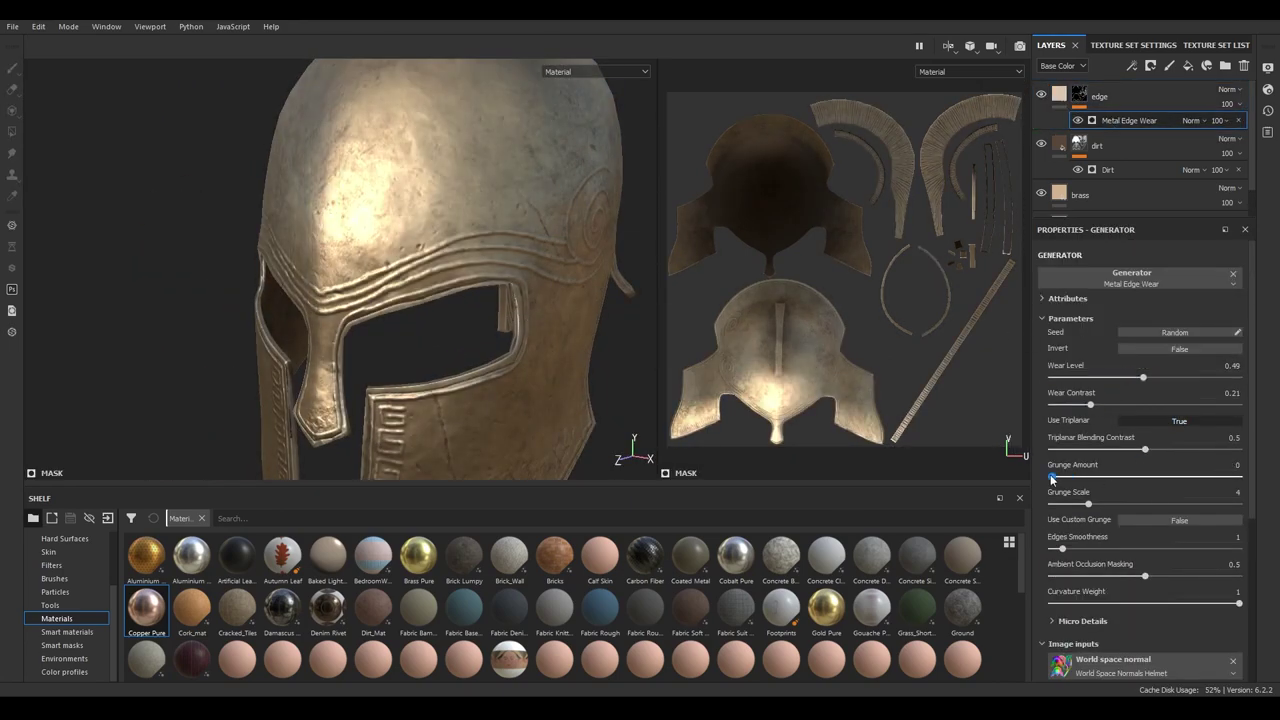
- Set the Metal Edge Wear to wear level 0.52 and contrast 0.04, then add a fill layer on top
left_click(1079, 95, "alt")
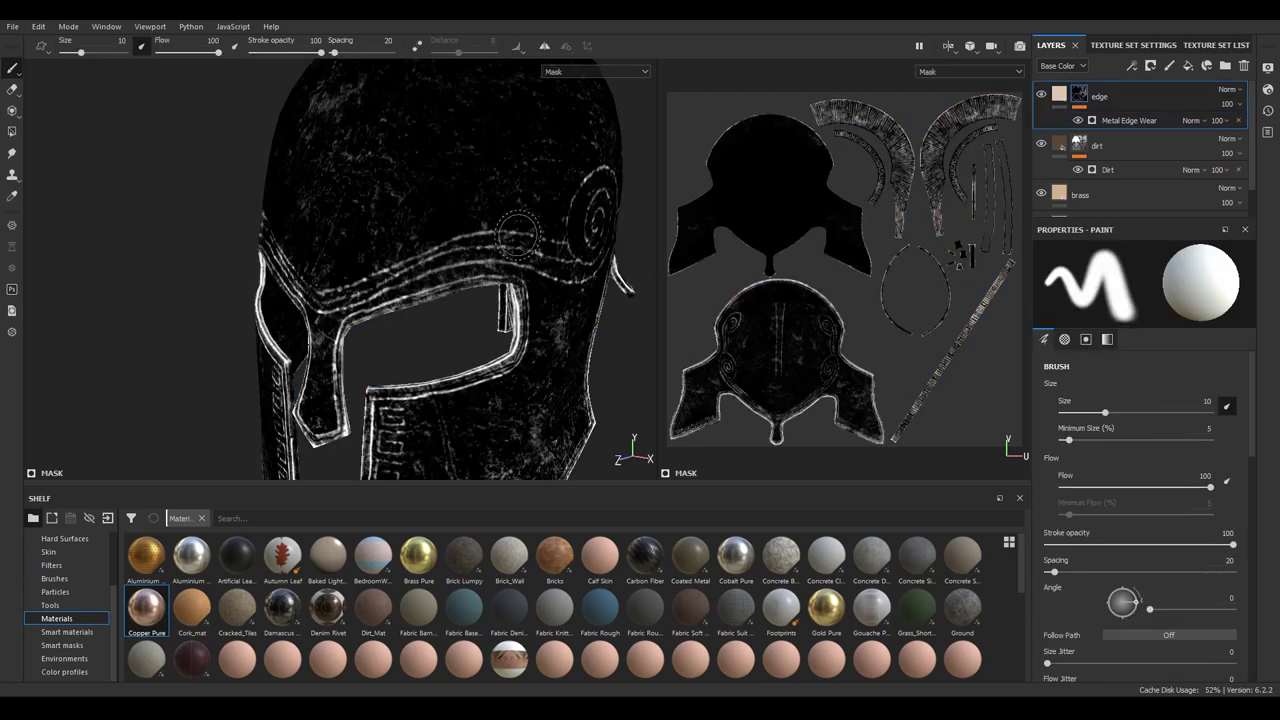
left_click(1128, 120)
left_click_drag(1142, 377, 1154, 377)
left_click_drag(1090, 404, 1060, 407)
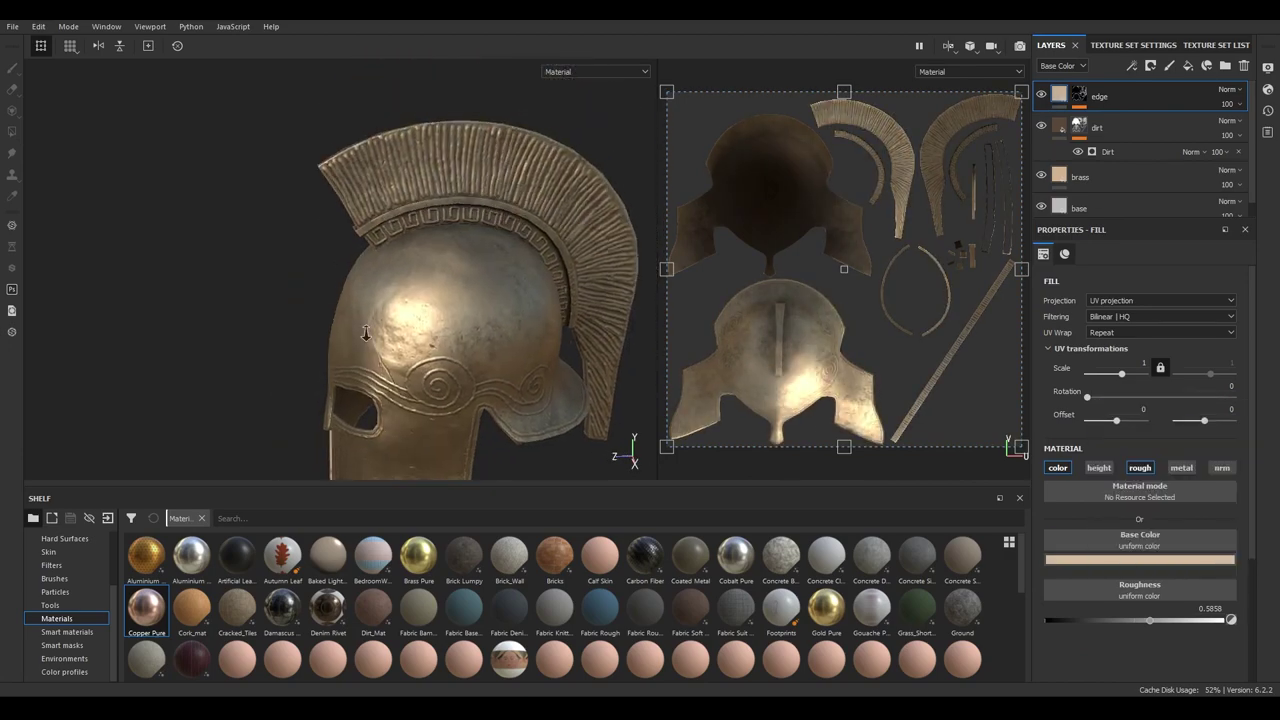
left_click_drag(365, 333, 430, 330, "alt")
left_click(1188, 65)
type("oxidation")
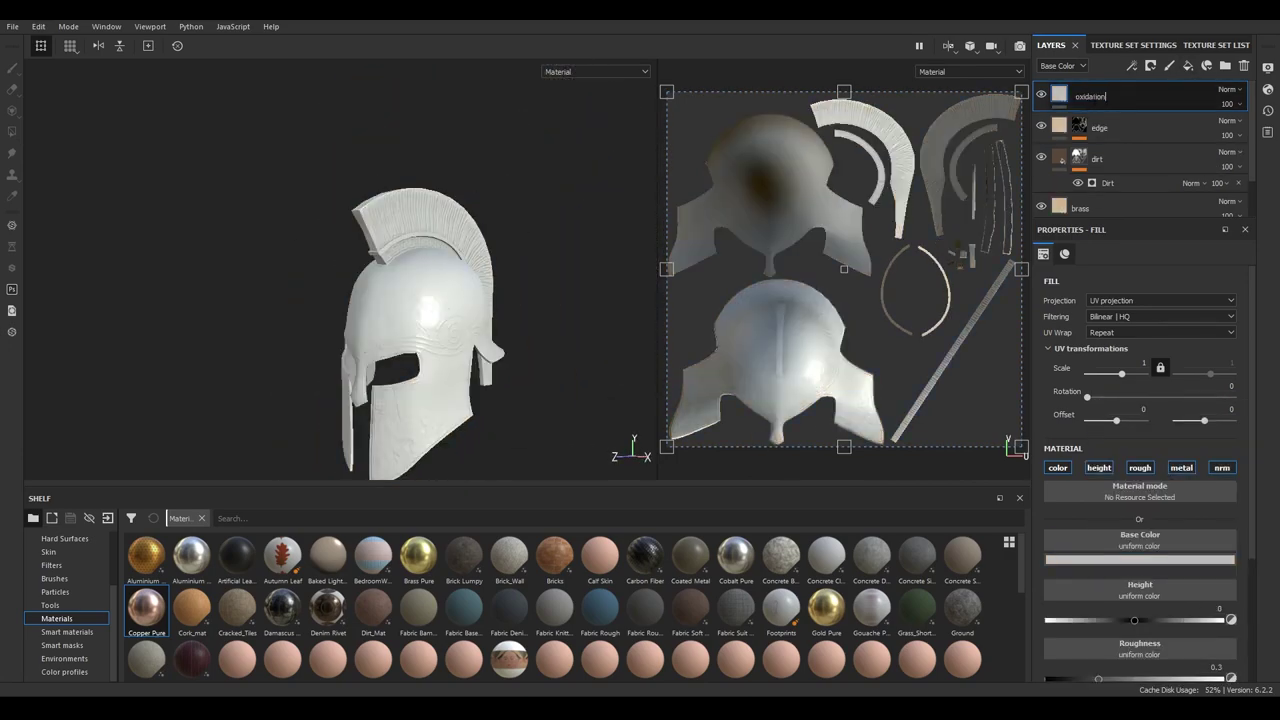
- Name the new fill layer 'oxidation' and give it a teal base colour
key("Return")
scroll(1202, 511, "down", 3)
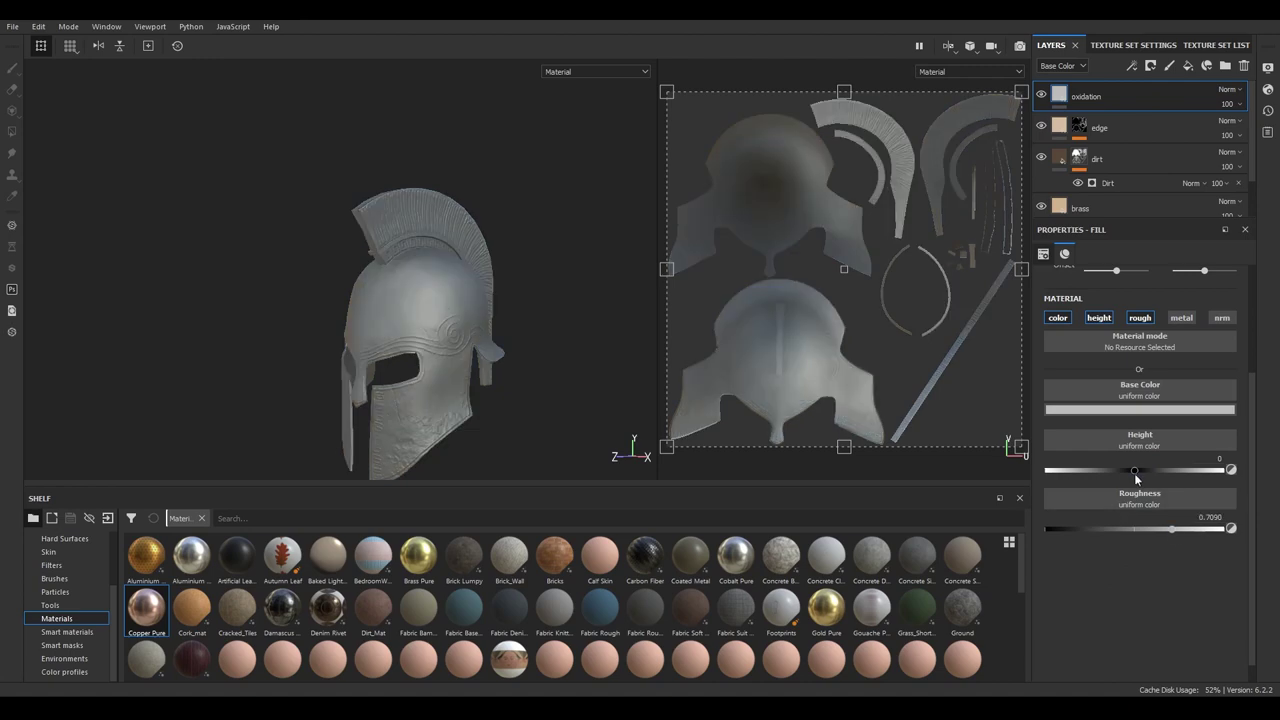
left_click(1140, 409)
left_click(1118, 470)
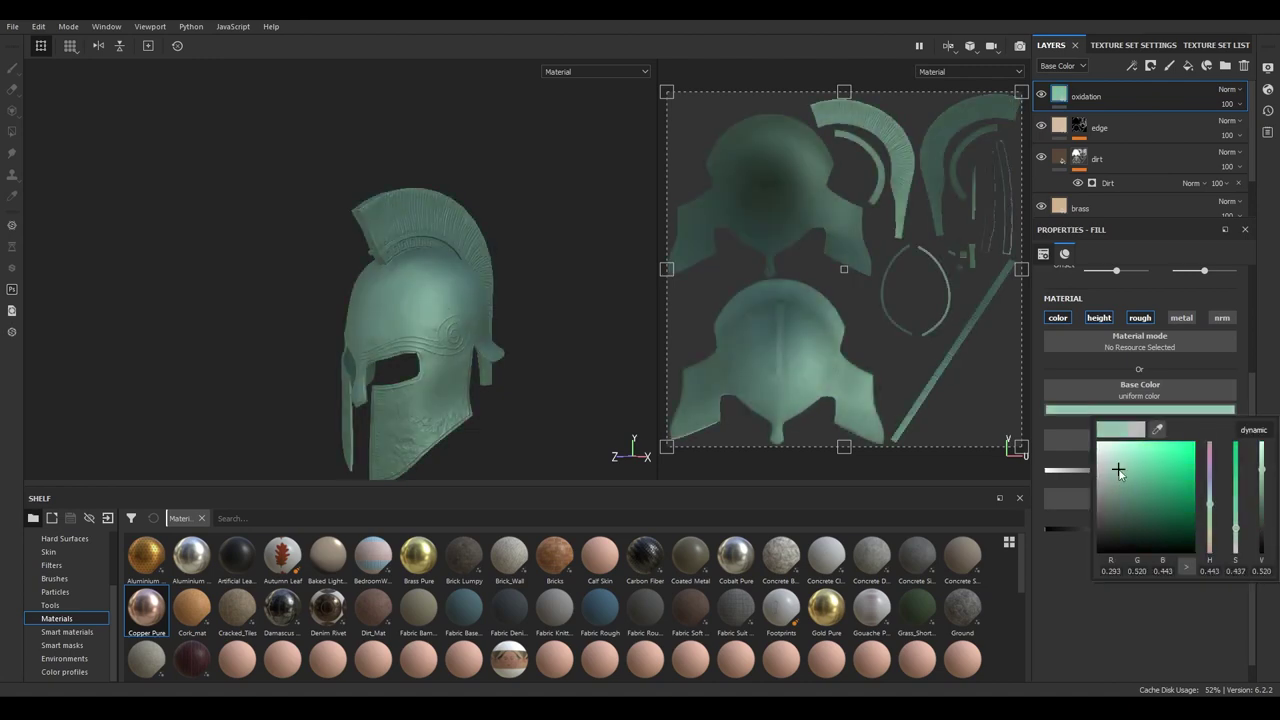
- Add a black mask with a Grunge Rough Dirty fill using tri-planar projection
right_click(1122, 98)
left_click(1144, 387)
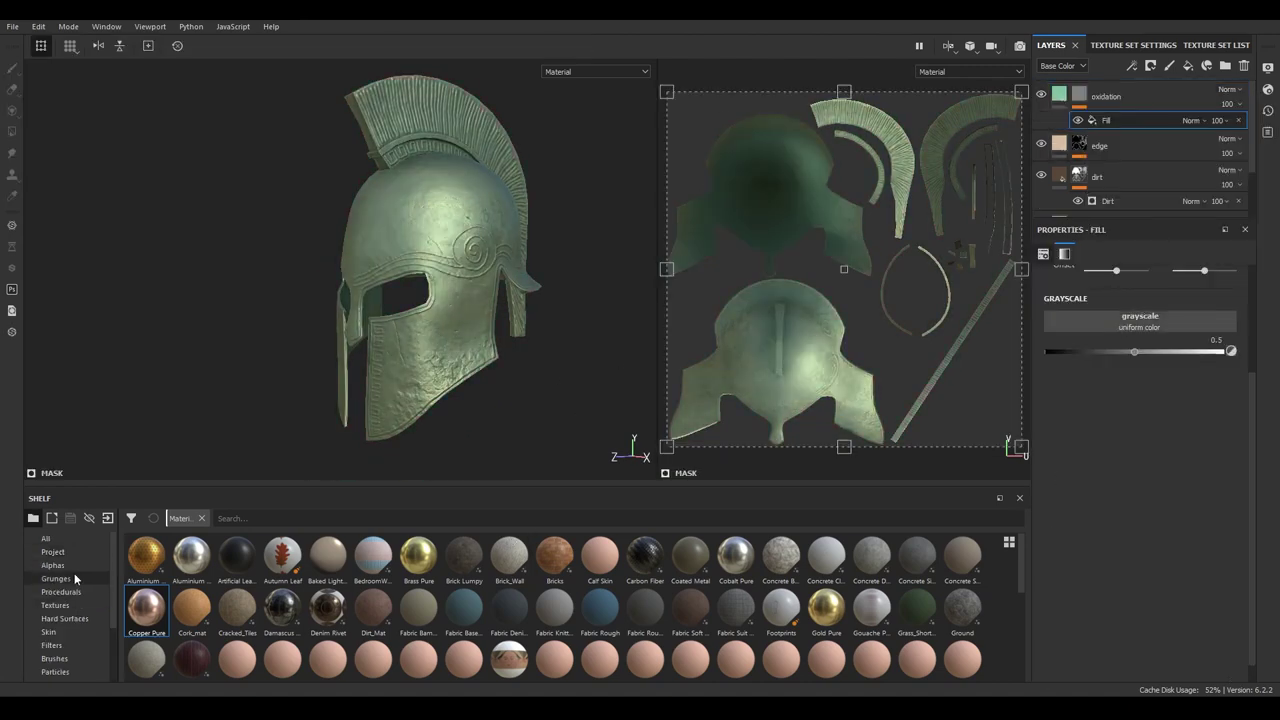
left_click(76, 579)
type("dirt")
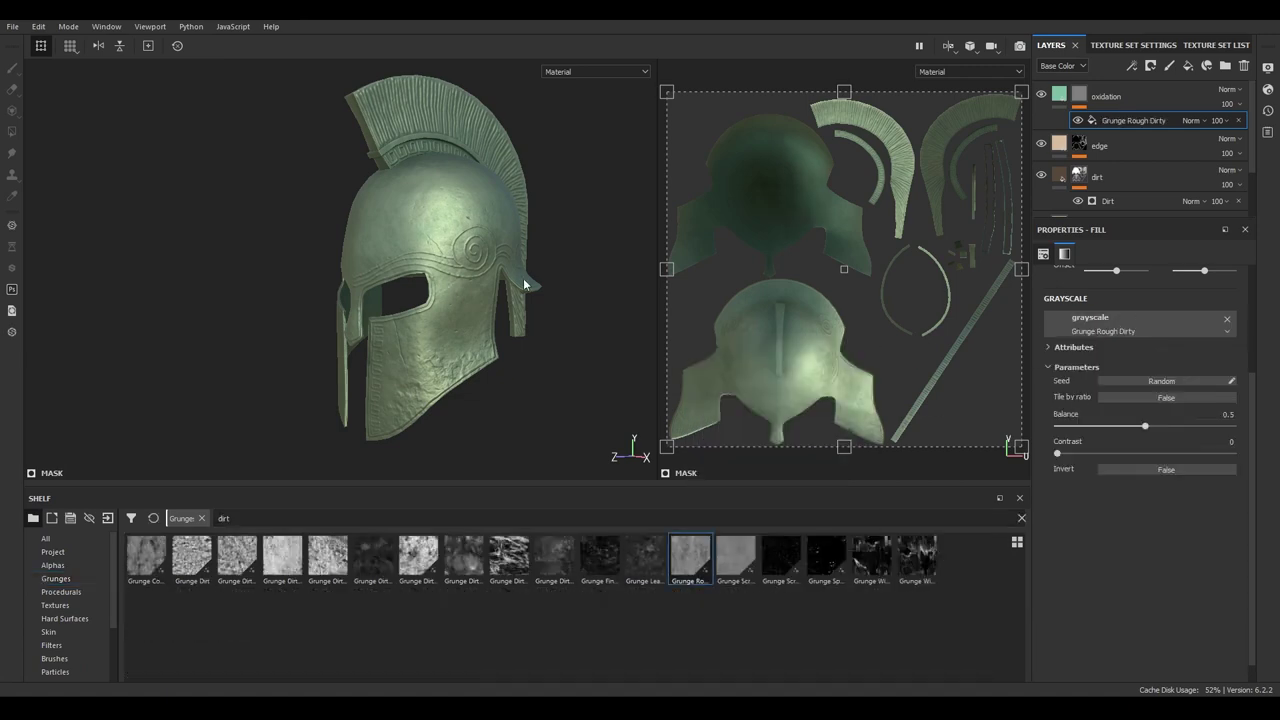
scroll(524, 285, "up", 3)
left_click_drag(1145, 426, 1114, 430)
key("ctrl+z")
key("ctrl+z")
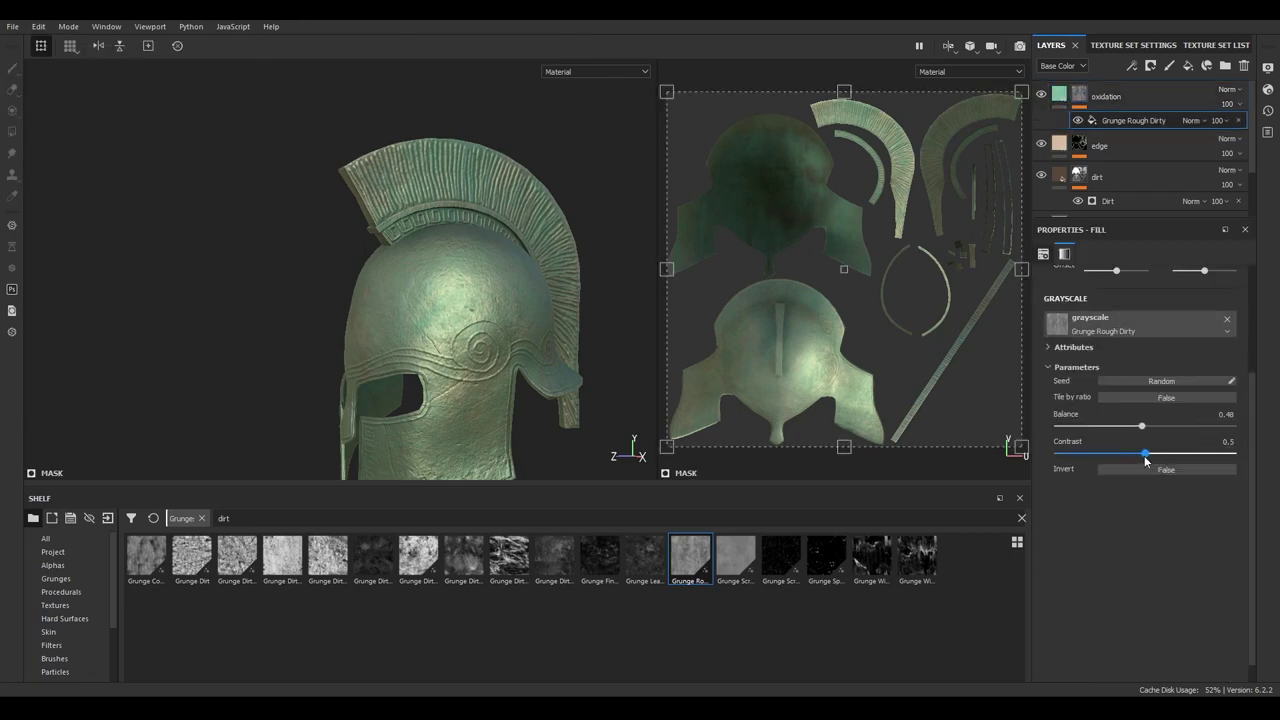
scroll(1150, 452, "up", 3)
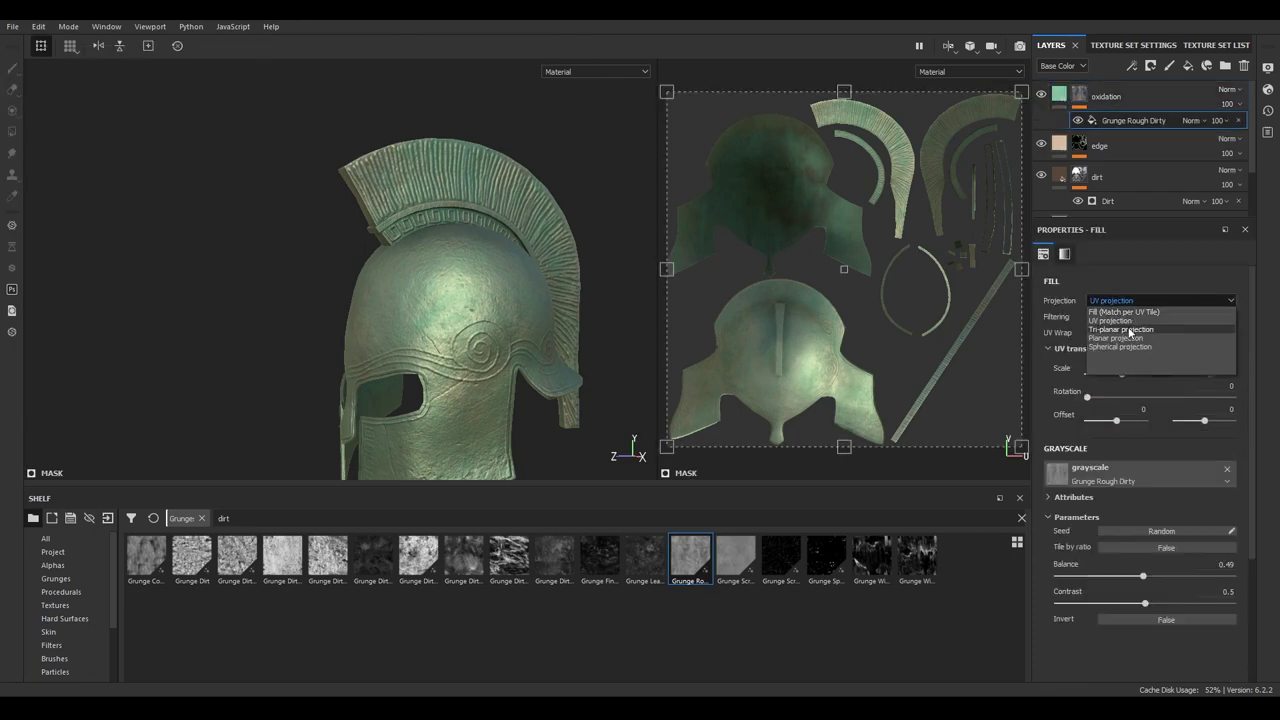
left_click(1131, 330)
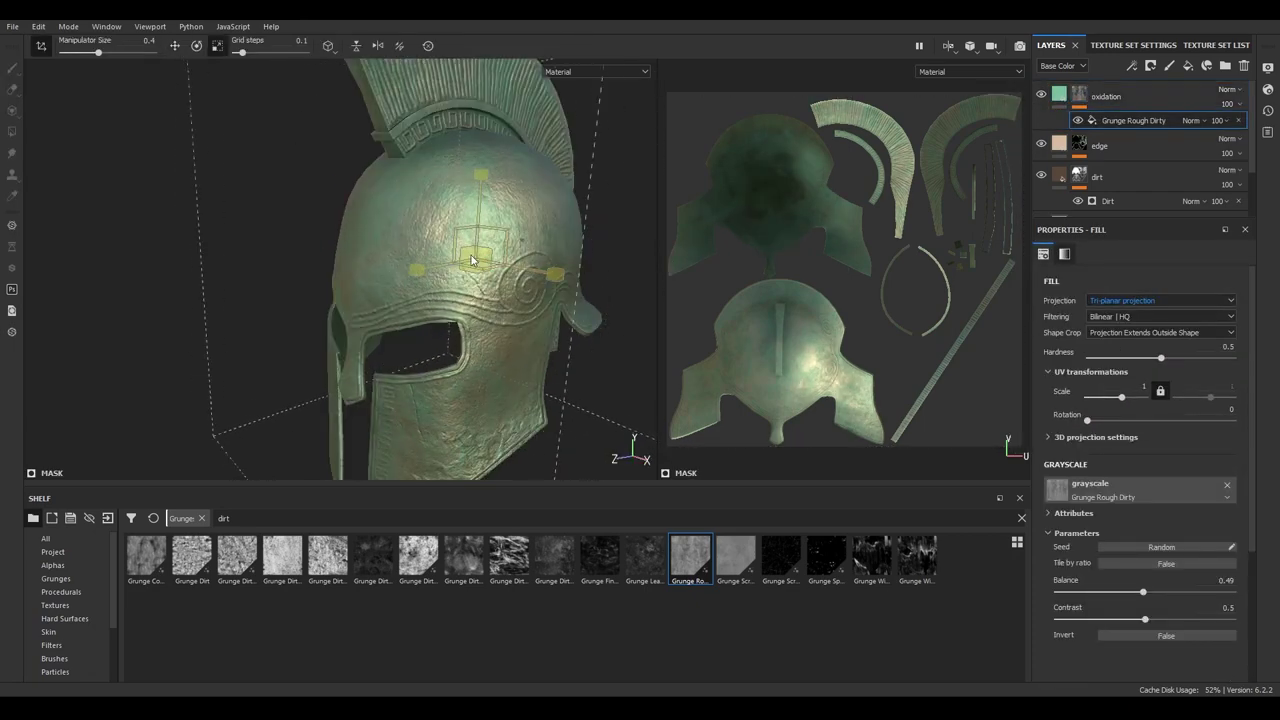
mouse_move(472, 260)
left_mouse_down("alt")
mouse_move(563, 277)
mouse_move(500, 294)
mouse_move(514, 299)
left_mouse_up("alt")
key("w")
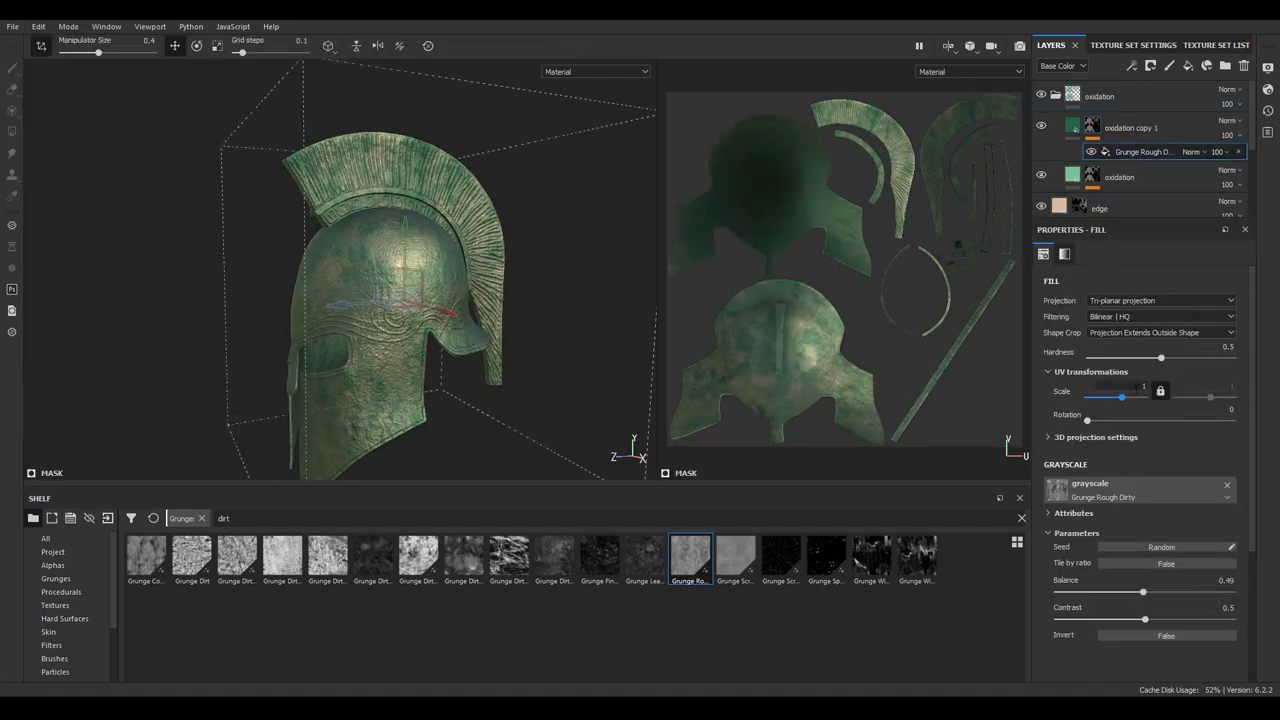
- Lower the copy's grunge mask contrast to 0.2 and set its blending to Multiply
left_click(1049, 437)
left_click(1049, 438)
left_click(1155, 549)
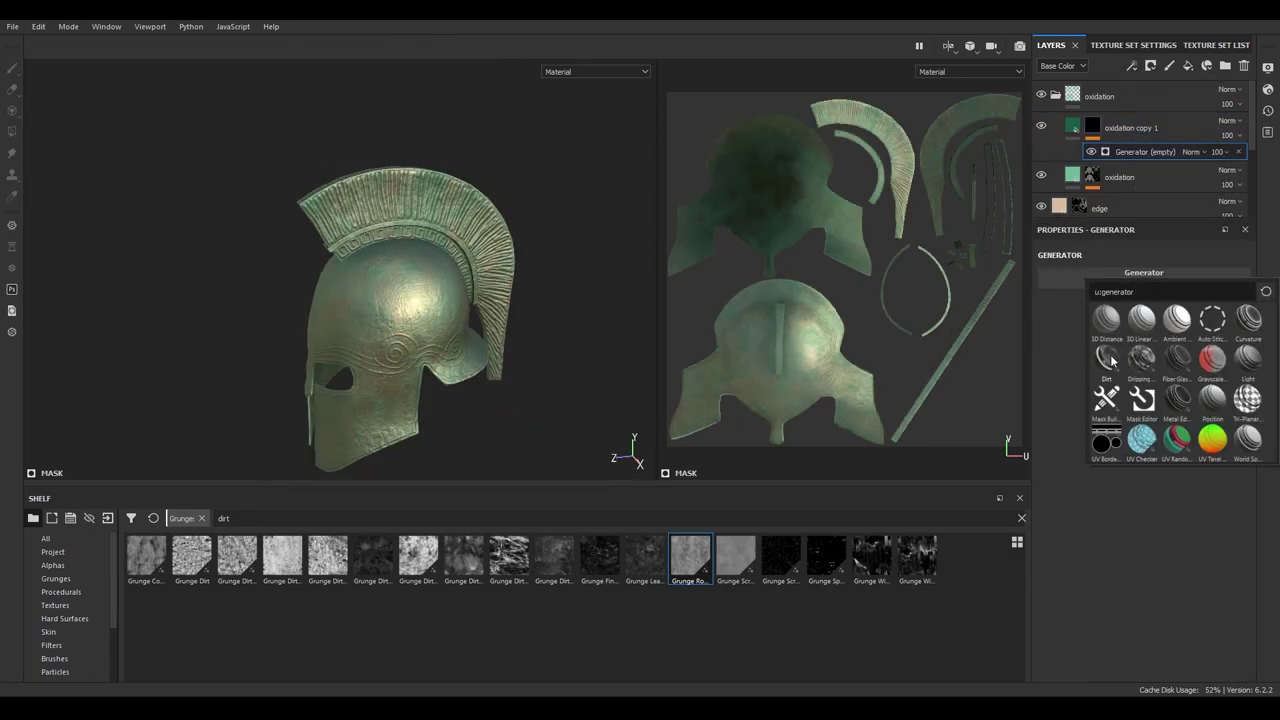
left_click(1226, 120)
left_click(1206, 176)
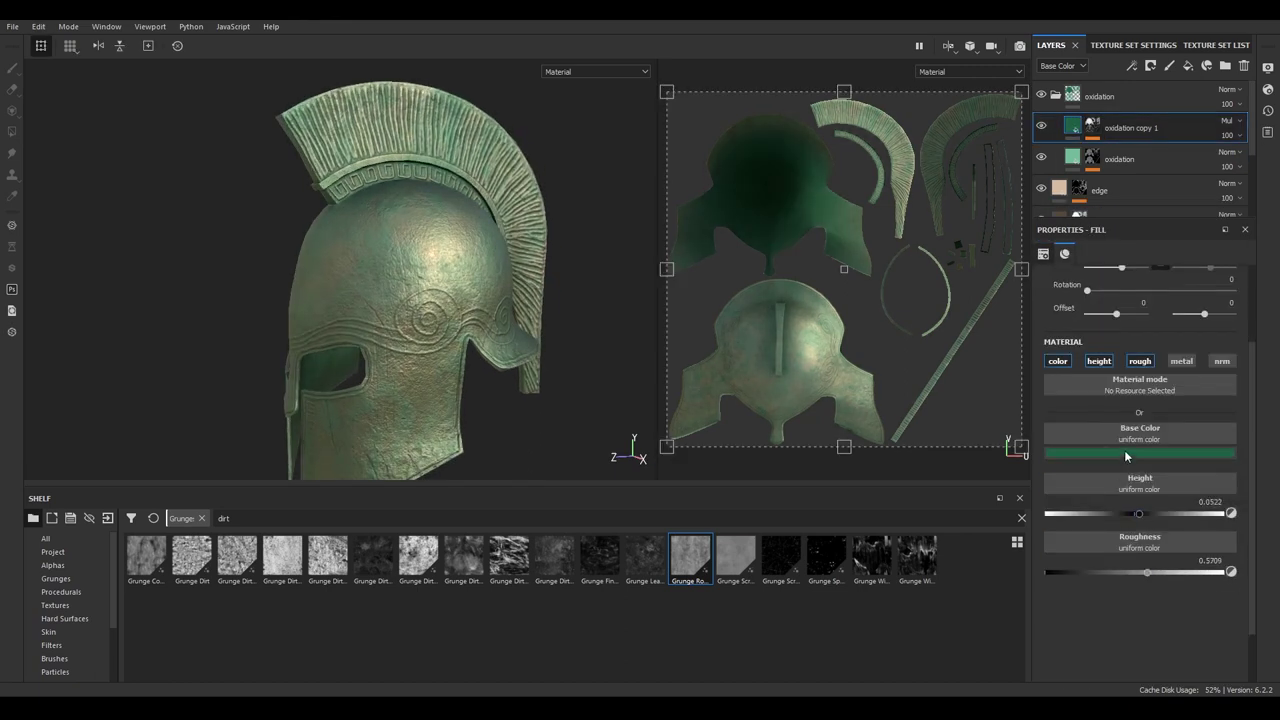
- Give oxidation copy 1 a dark green base colour and check the helmet from both sides
left_click(1128, 452)
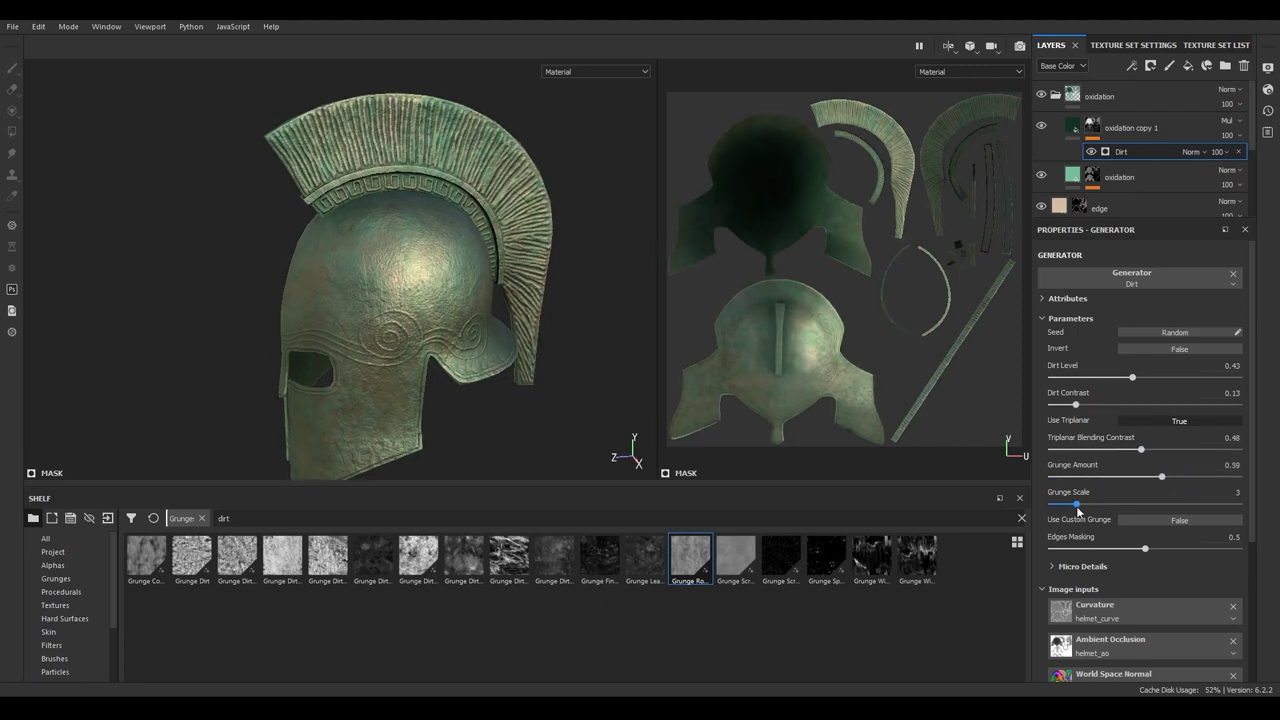
left_click_drag(532, 350, 267, 250, "alt")
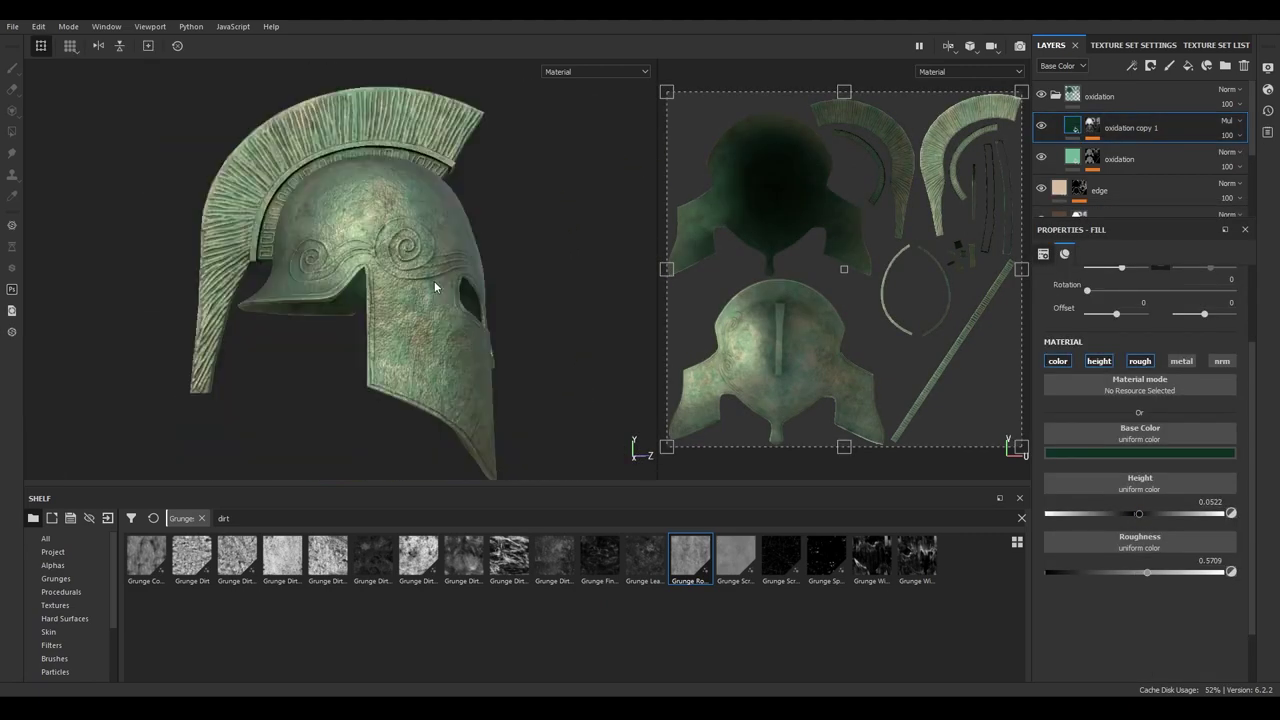
left_click_drag(434, 286, 517, 309, "alt")
scroll(1064, 158, "down", 3)
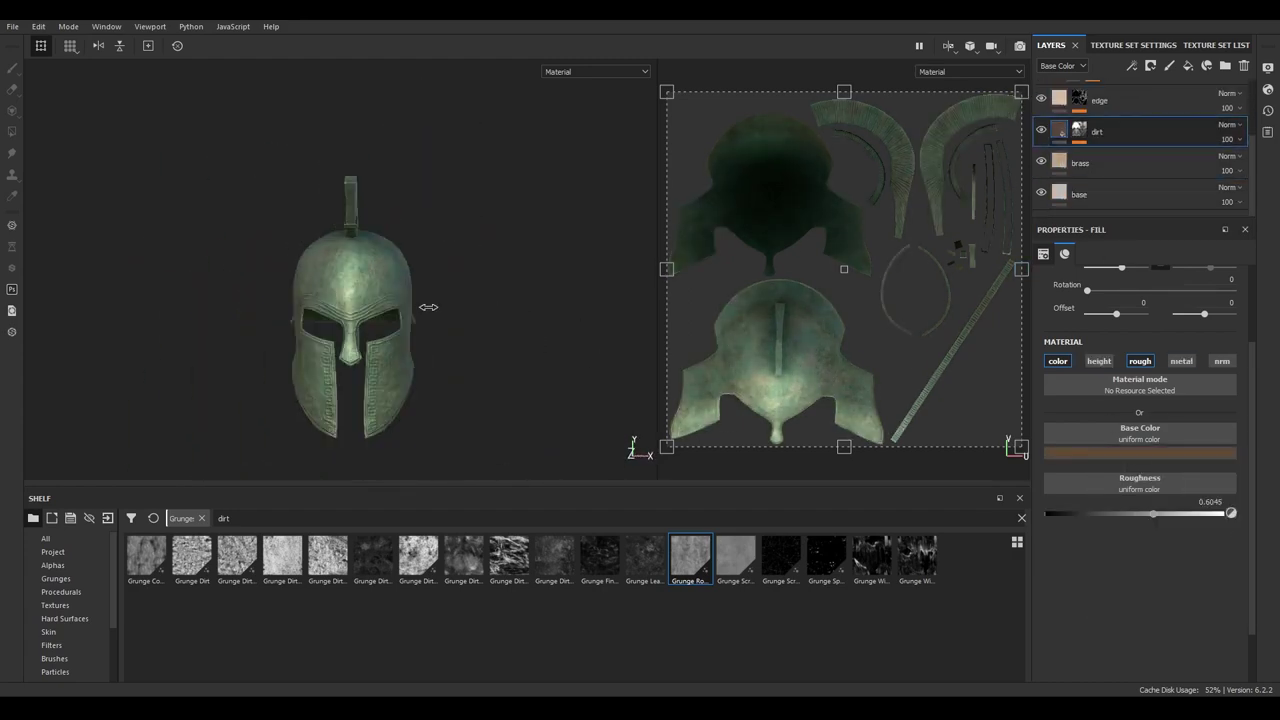
left_click_drag(428, 307, 549, 363, "alt")
scroll(1108, 184, "up", 3)
left_click(1150, 129)
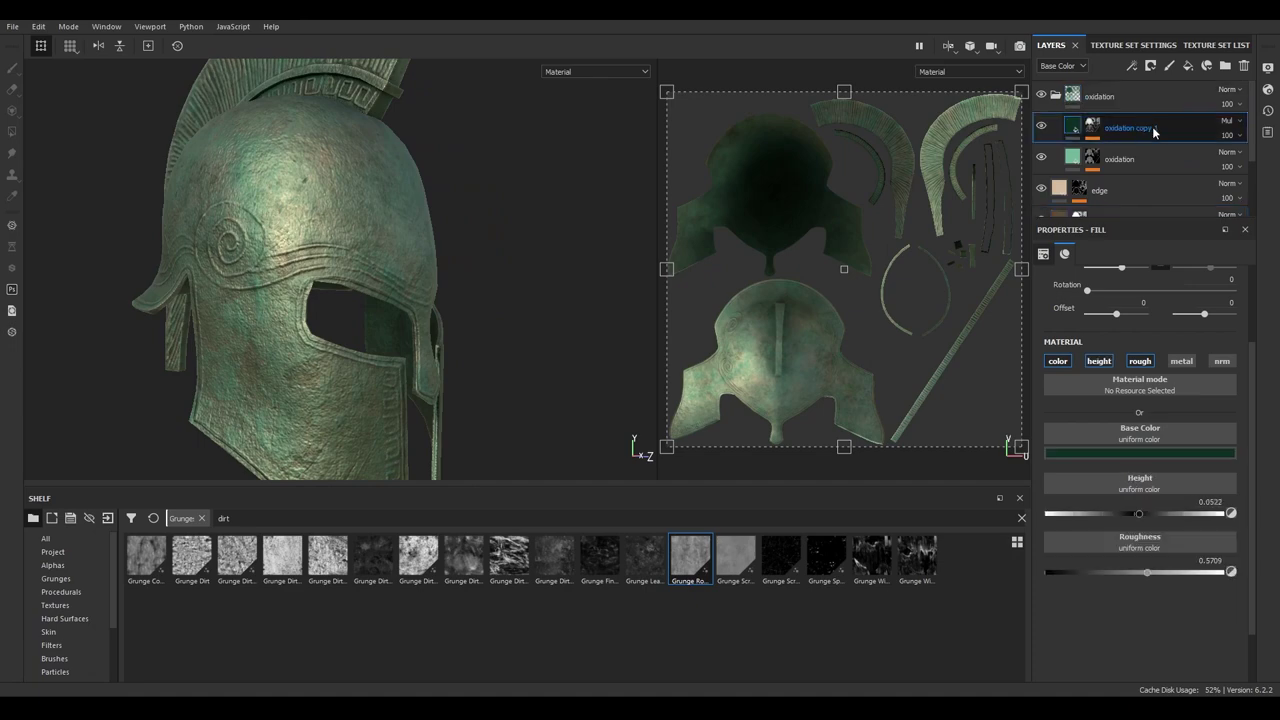
- Name the layer 'oxidation heavy' and duplicate it
type("y")
key("Return")
key("ctrl+d")
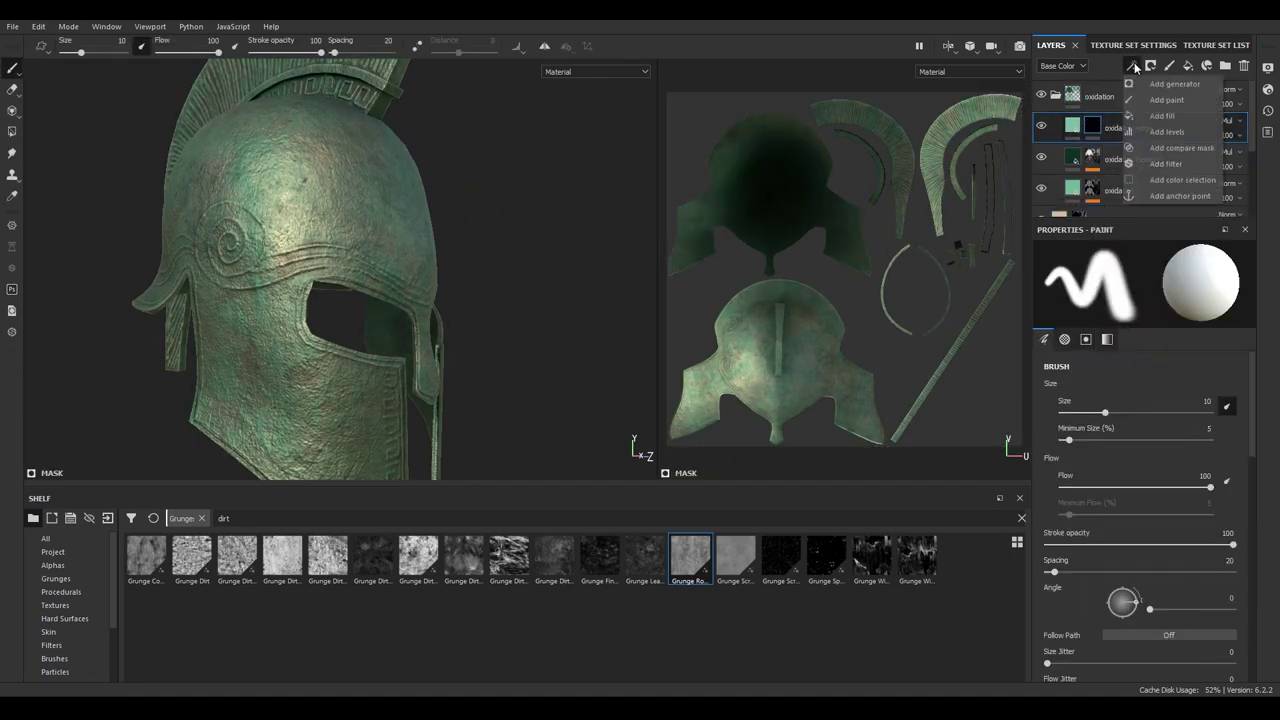
- Switch oxidation edge to Normal blending, adjust its wear level and set triplanar contrast to 0.51
left_click(1073, 128)
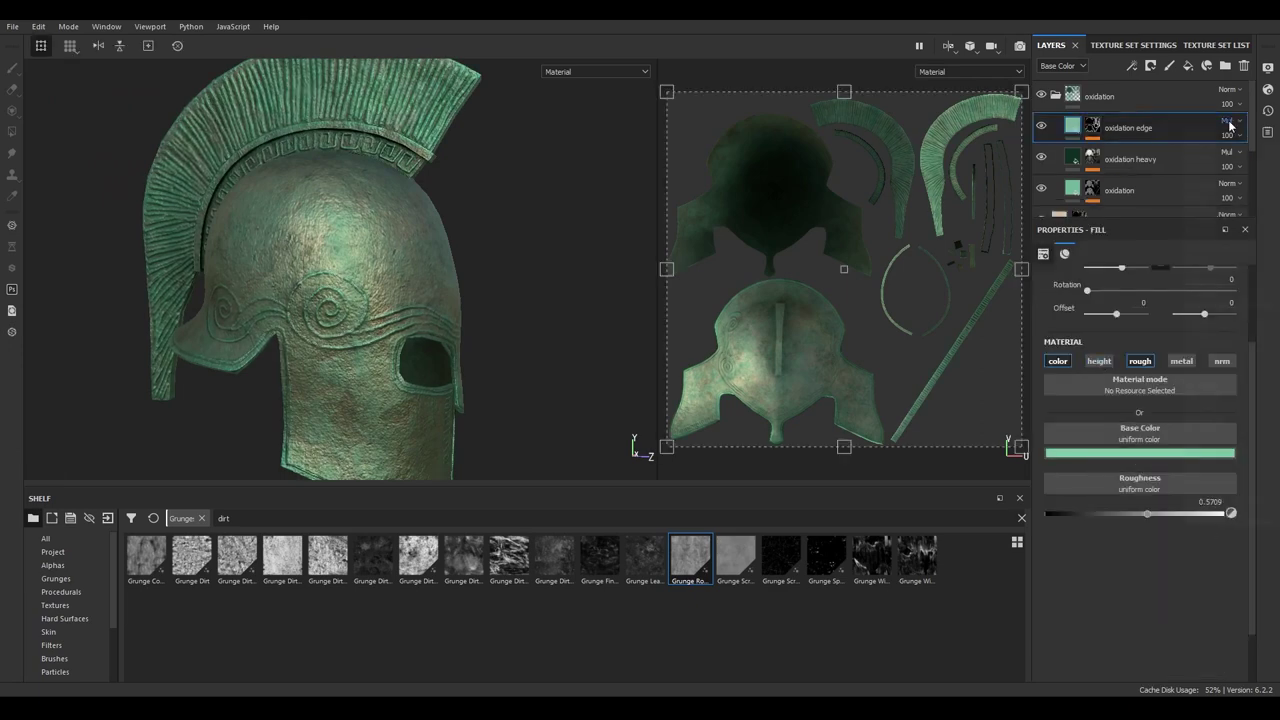
left_click(1092, 126)
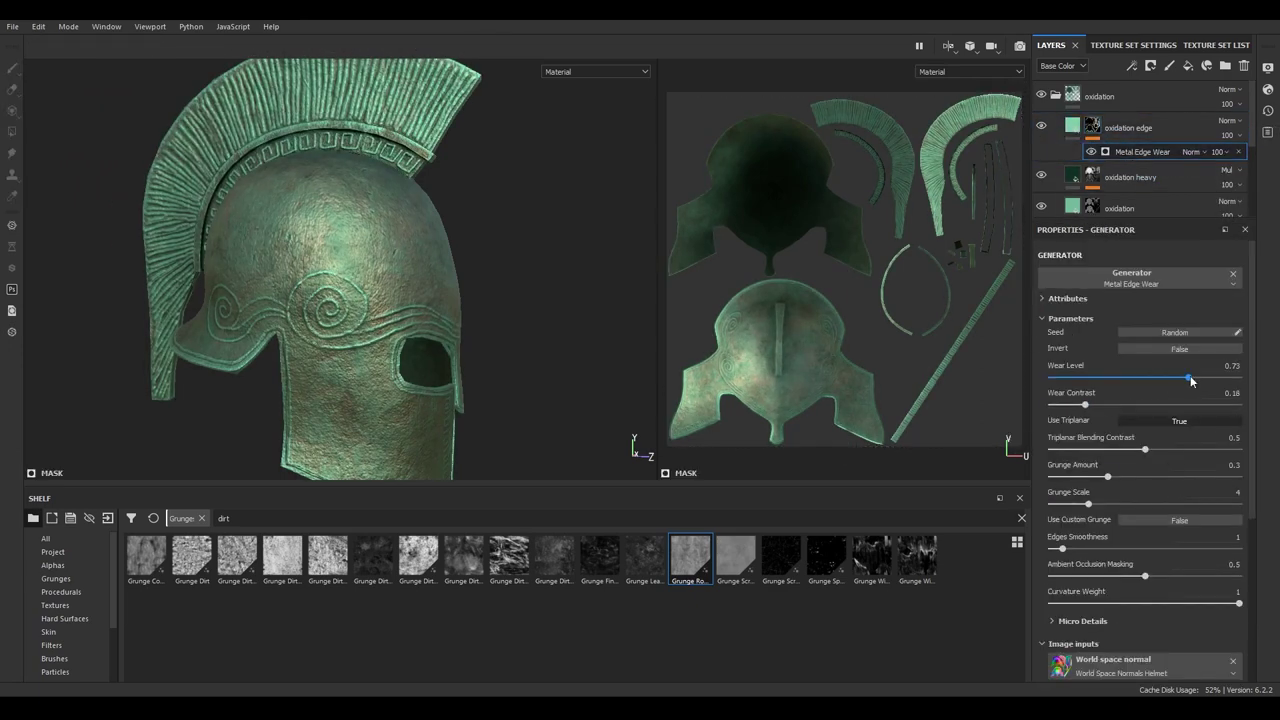
left_click_drag(1191, 378, 1153, 378)
left_click(1106, 404)
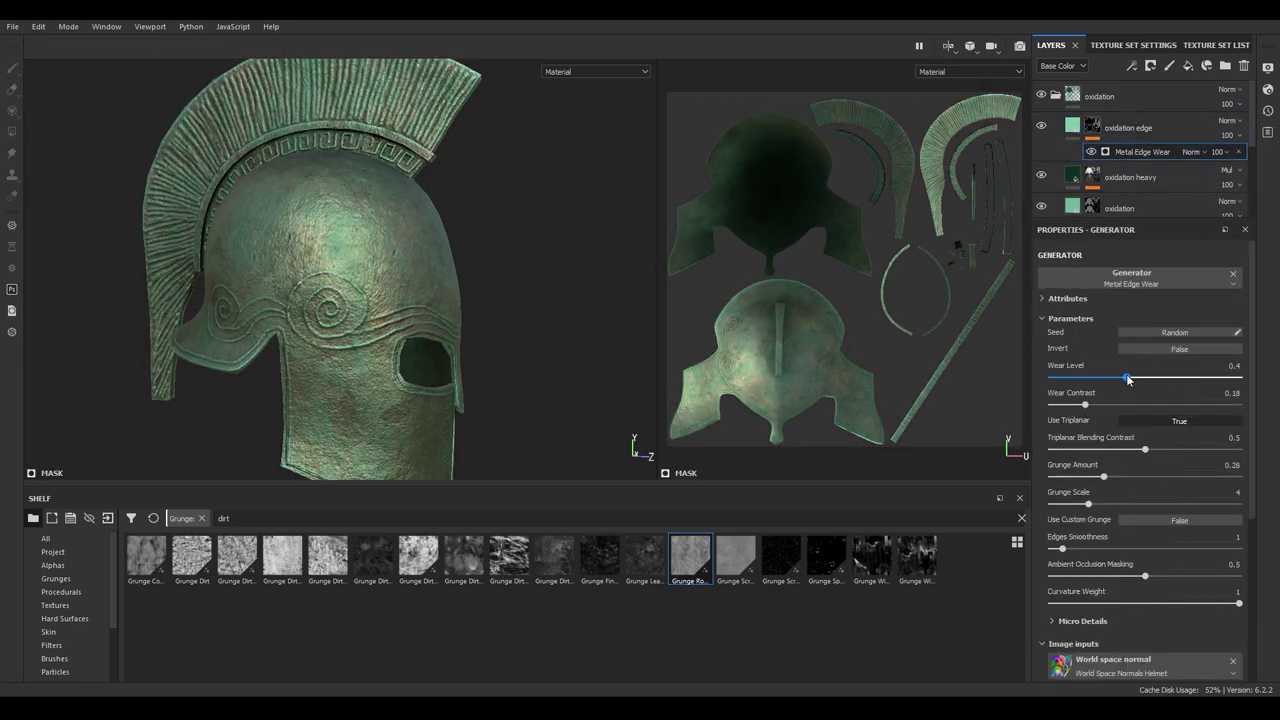
left_click_drag(1109, 451, 1147, 451)
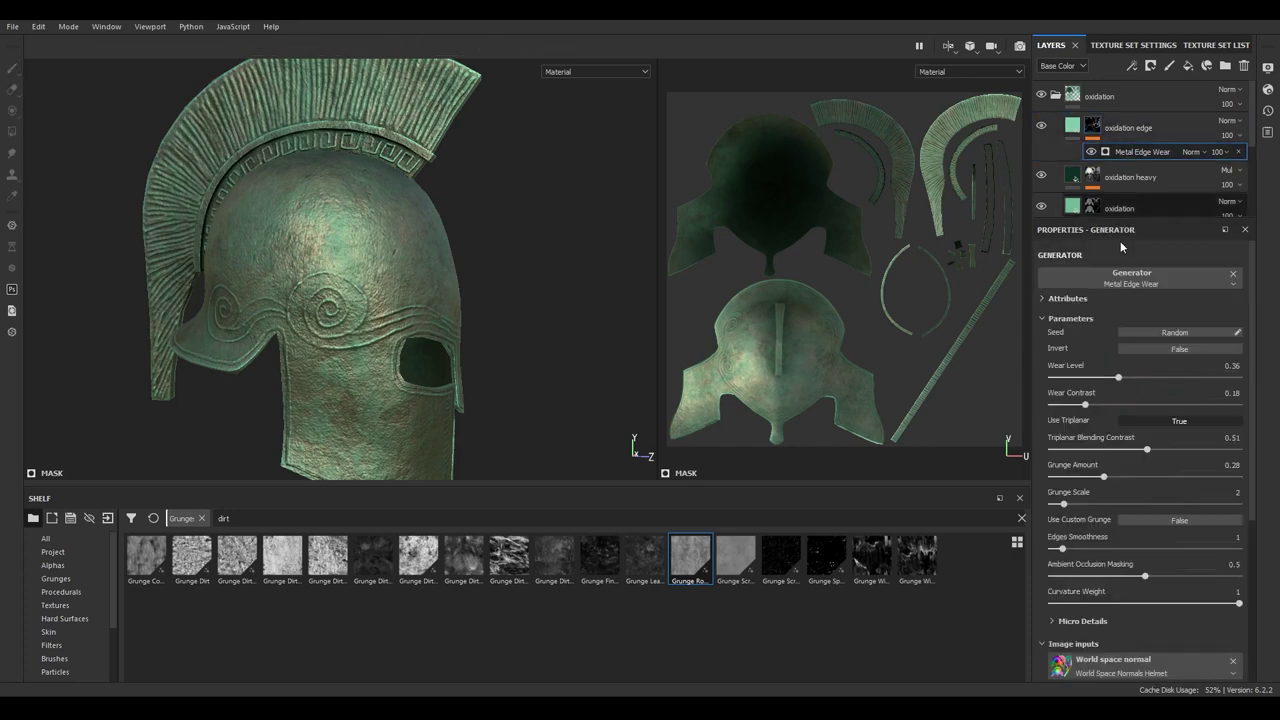
mouse_move(350, 280)
left_mouse_down("alt")
mouse_move(523, 297)
mouse_move(271, 251)
left_mouse_up("alt")
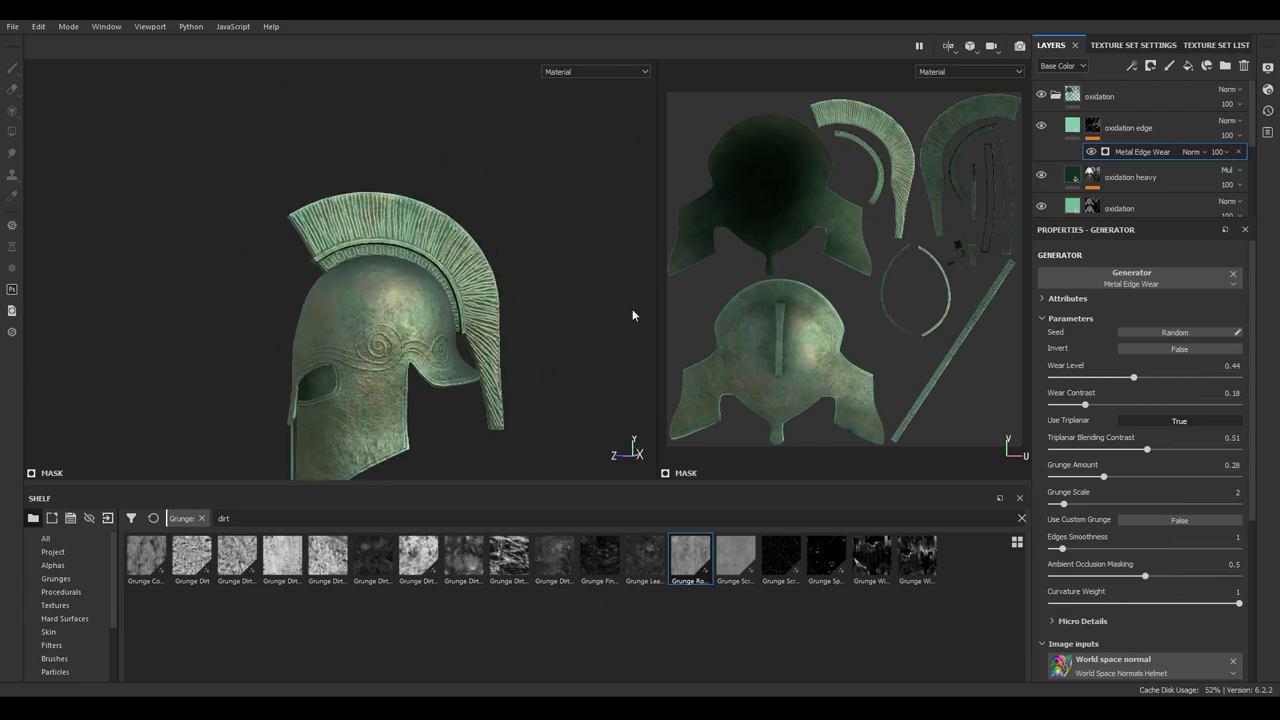
middle_click_drag(506, 277, 556, 277, "alt")
left_click_drag(556, 277, 620, 272, "alt")
- Set the oxidation edge Metal Edge Wear level to 0.56
left_click(1128, 127)
left_click(1140, 453)
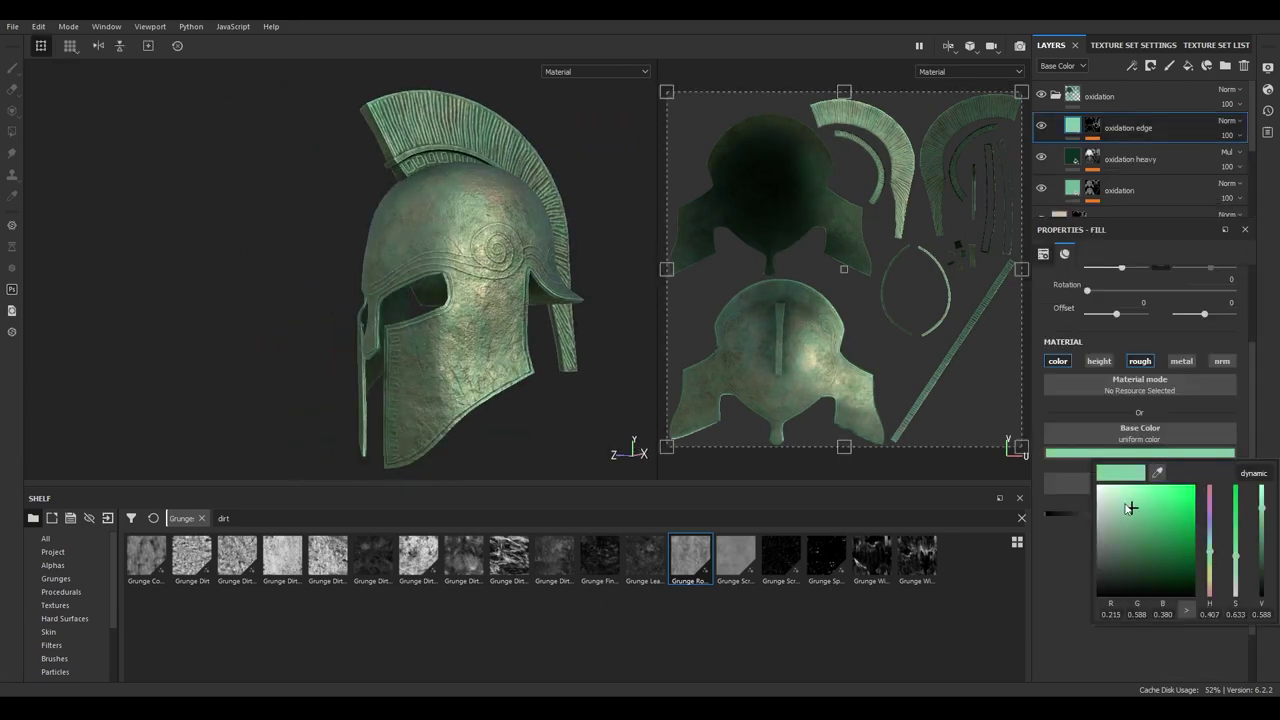
scroll(450, 280, "up", 3)
left_click(1092, 157, "alt")
left_click(1131, 45)
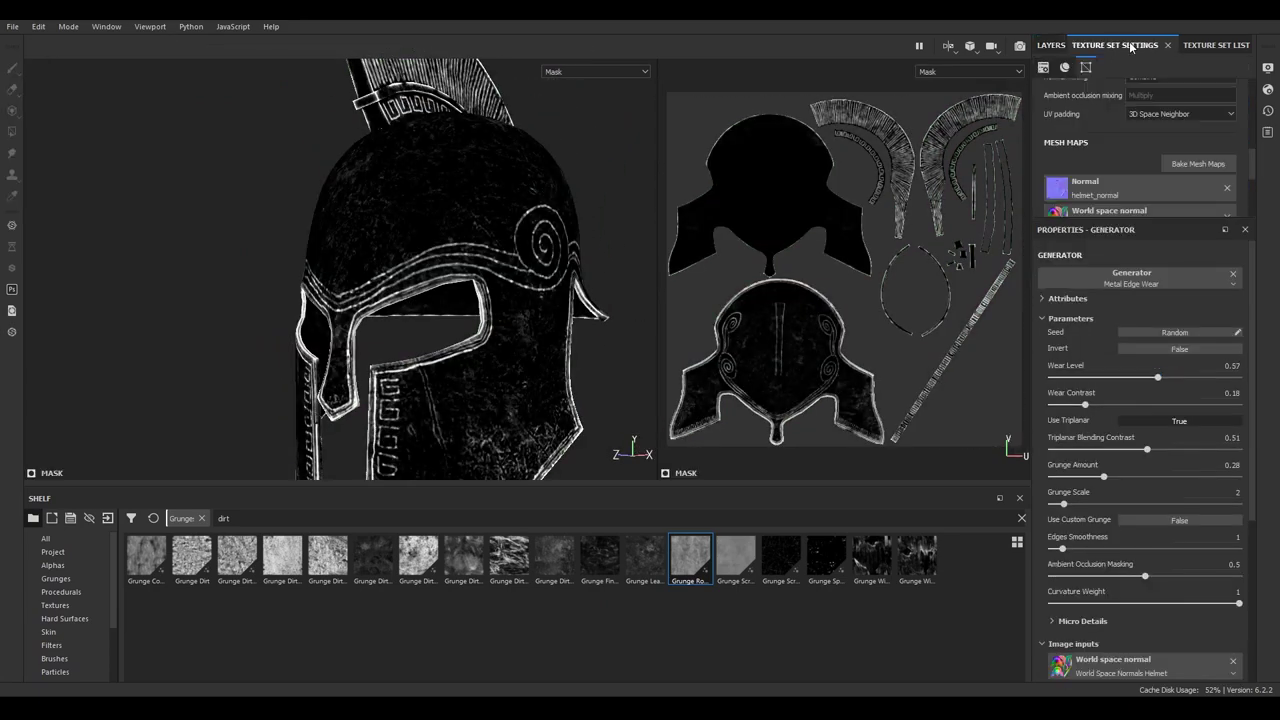
left_click(1051, 45)
left_click(1156, 377)
left_click(1120, 127)
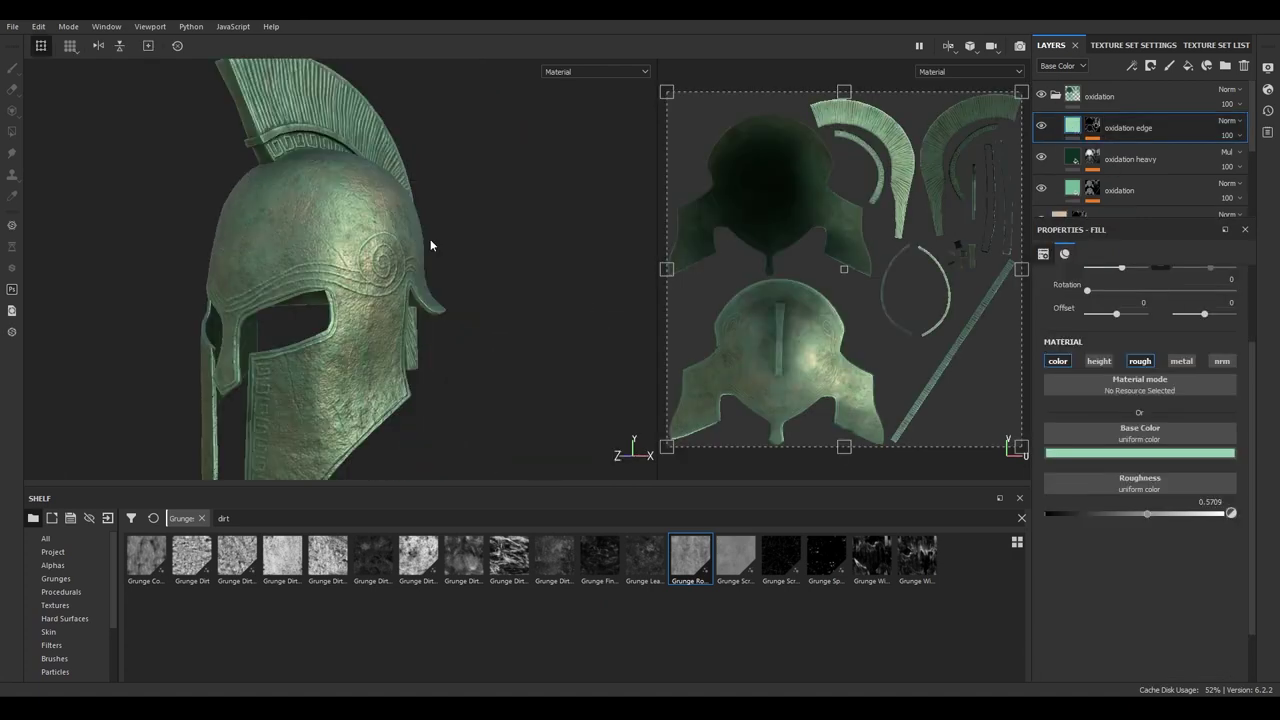
scroll(428, 243, "down", 5)
scroll(360, 277, "up", 4)
mouse_move(371, 320)
left_mouse_down("alt")
mouse_move(355, 323)
mouse_move(848, 249)
left_mouse_up("alt")
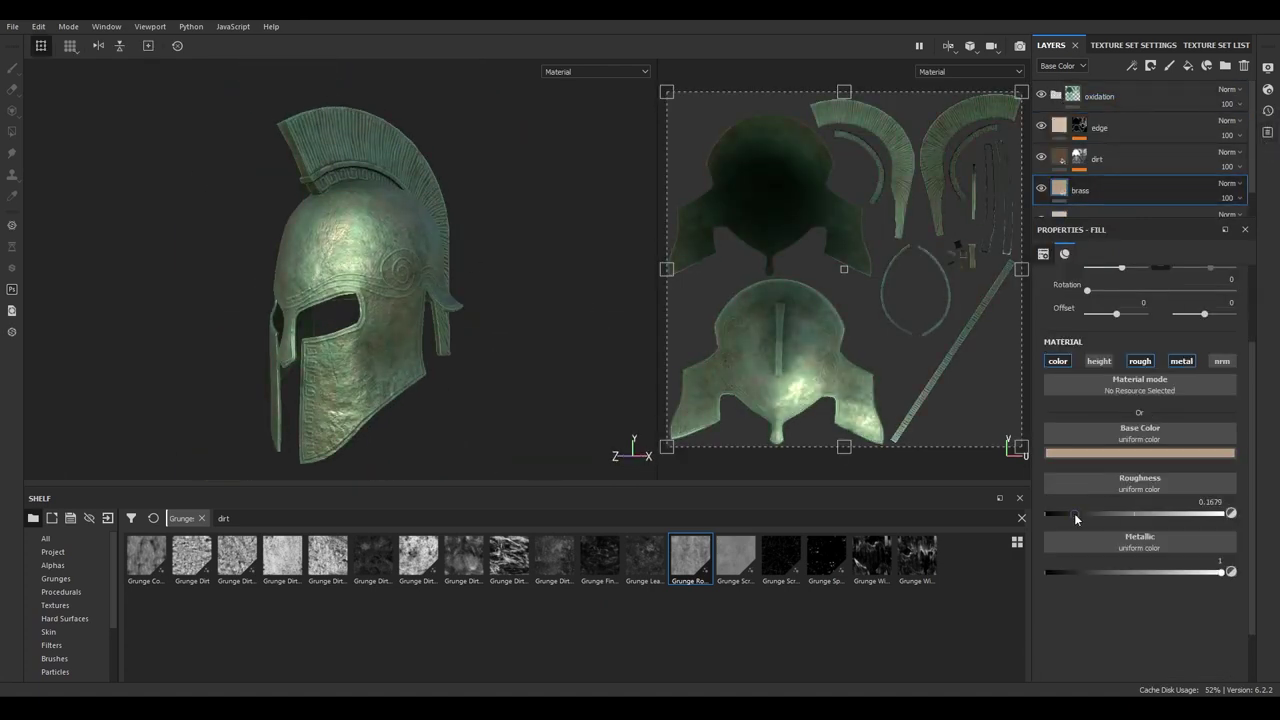
- Review the oxidation heavy and oxidation edge fill settings on a closer helmet view
left_click(1128, 159)
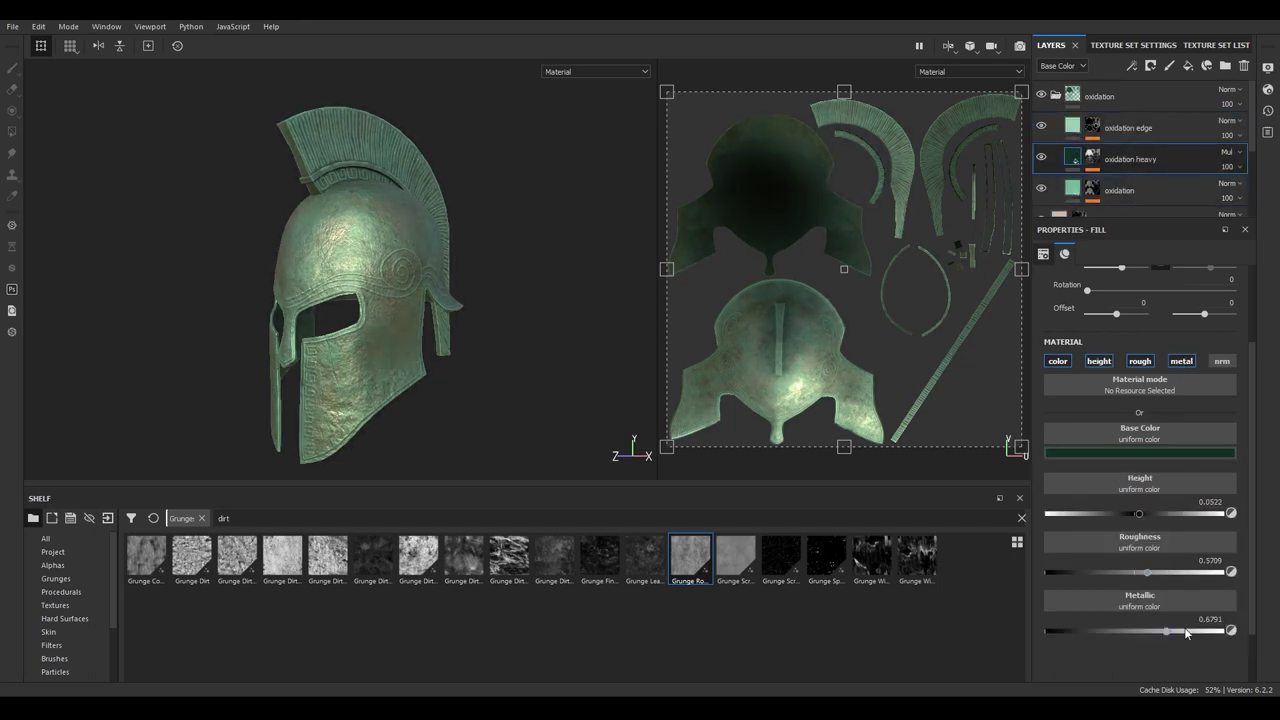
left_click(1128, 127)
mouse_move(430, 300)
left_mouse_down("alt")
mouse_move(395, 307)
mouse_move(443, 306)
left_mouse_up("alt")
scroll(1065, 170, "down", 3)
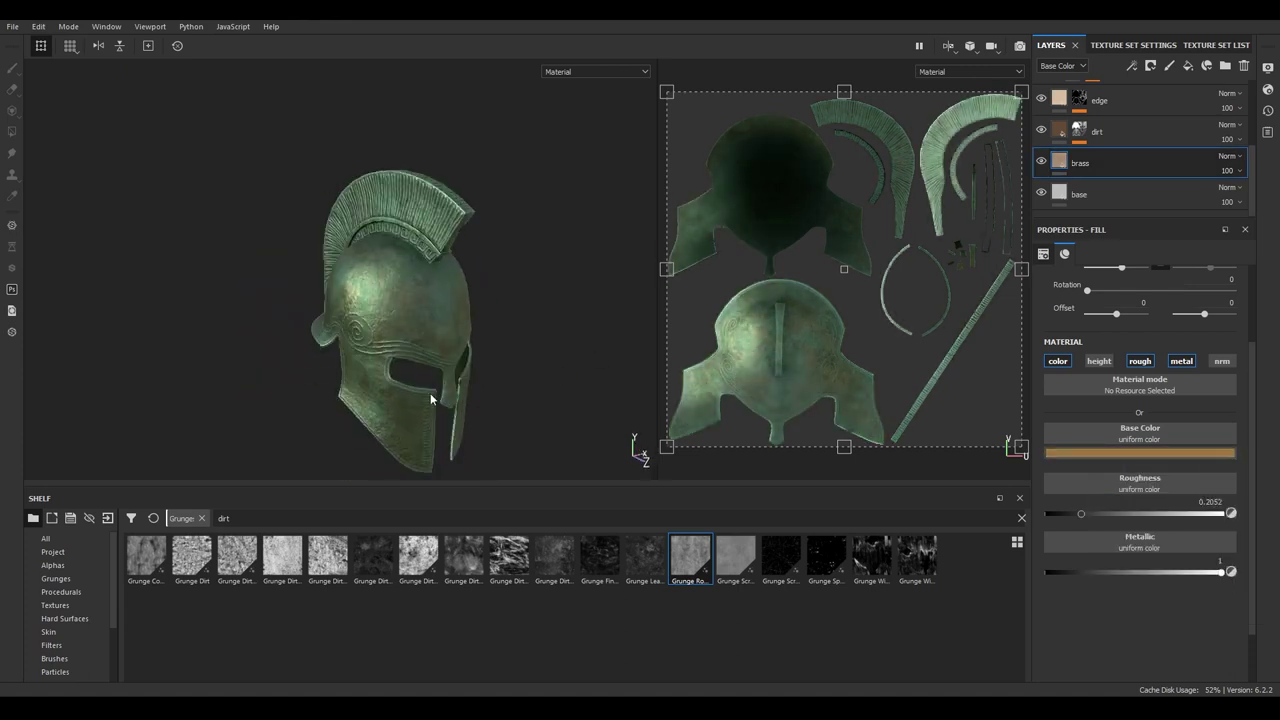
- Give the oxidation folder a black mask with a Mask Builder - Legacy generator
right_click(1092, 93)
left_click(1110, 108)
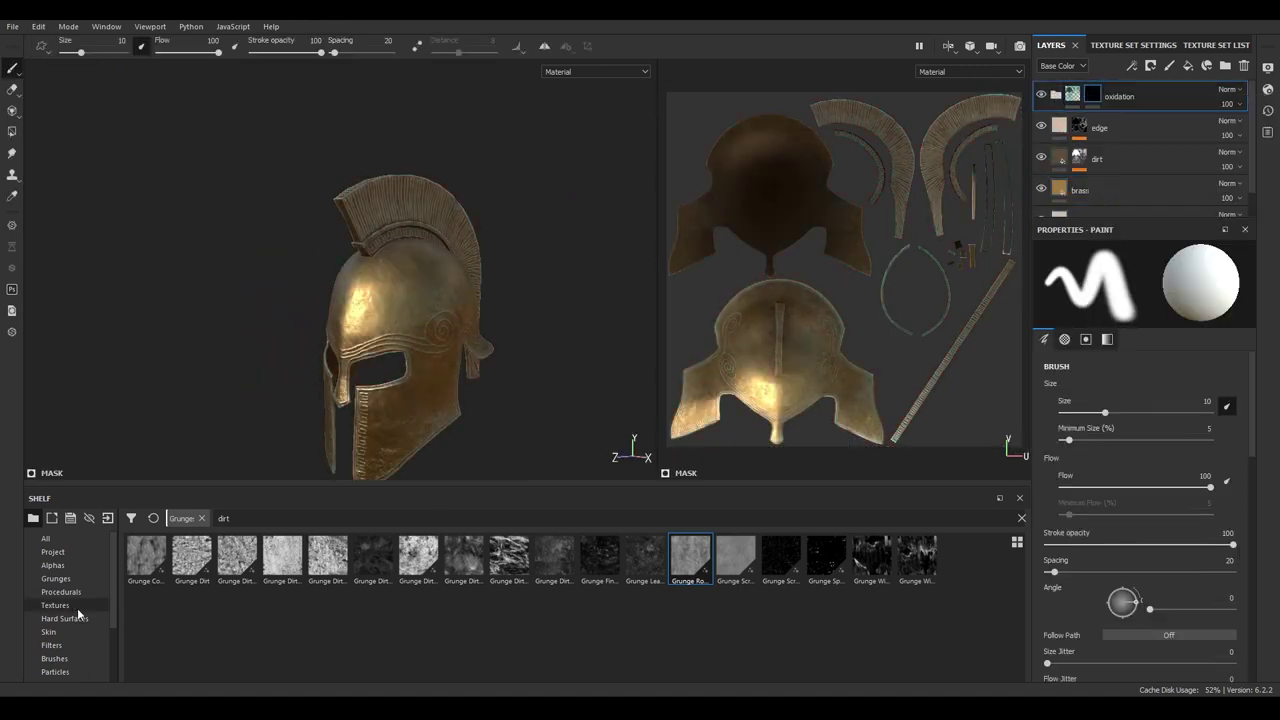
right_click(1092, 93)
left_click(1152, 438)
left_click(1137, 283)
left_click(1106, 402)
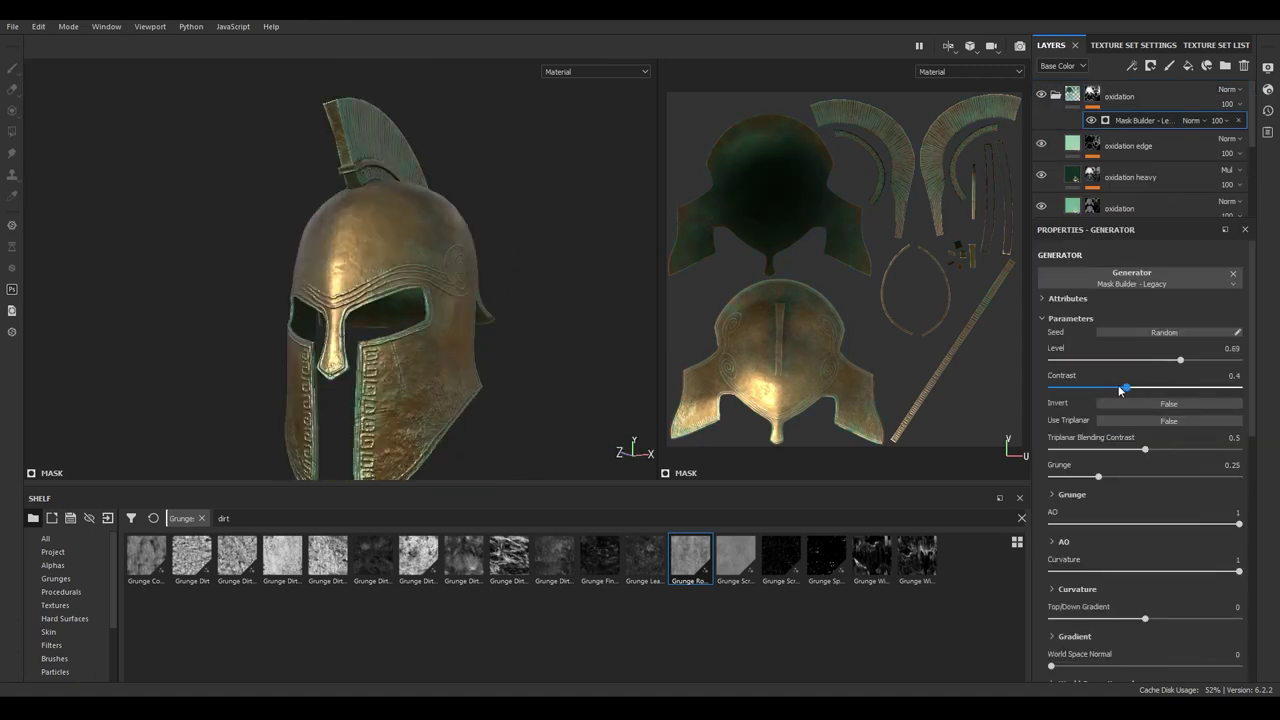
- Tune the Mask Builder's AO settings and lower its top/down gradient to 0.2
left_click_drag(438, 305, 805, 376, "alt")
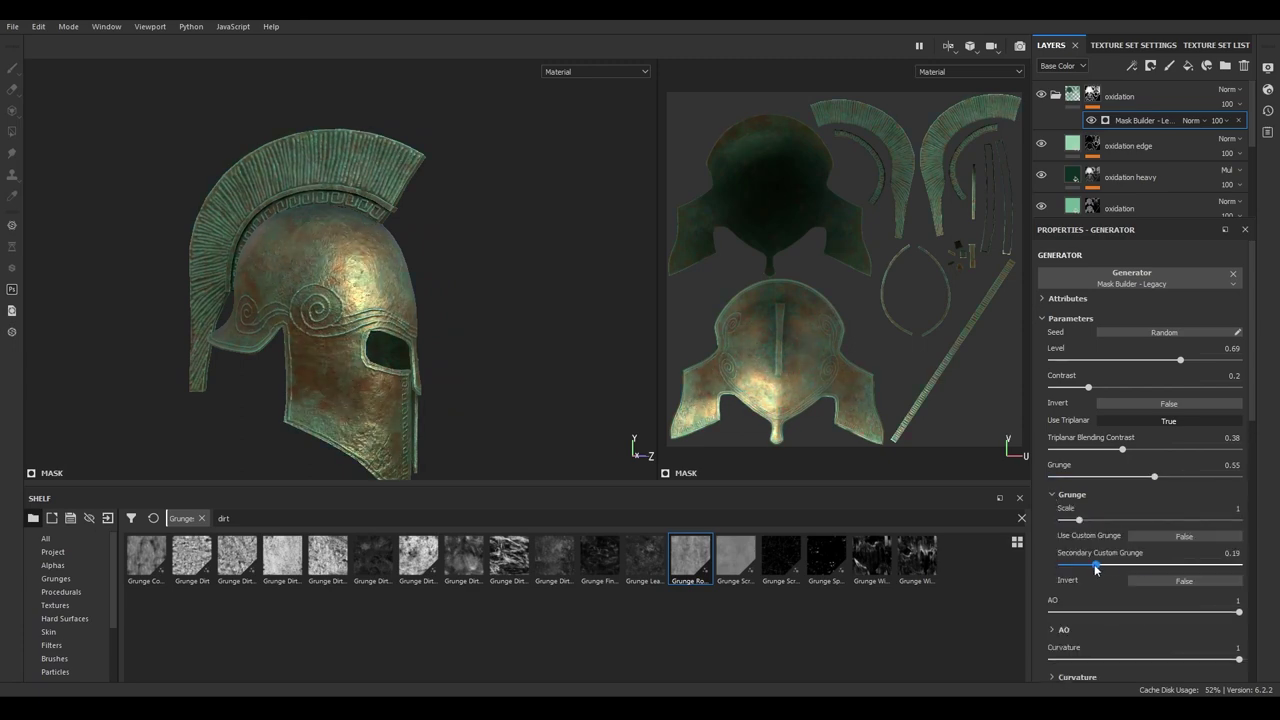
left_click_drag(600, 332, 651, 349, "alt")
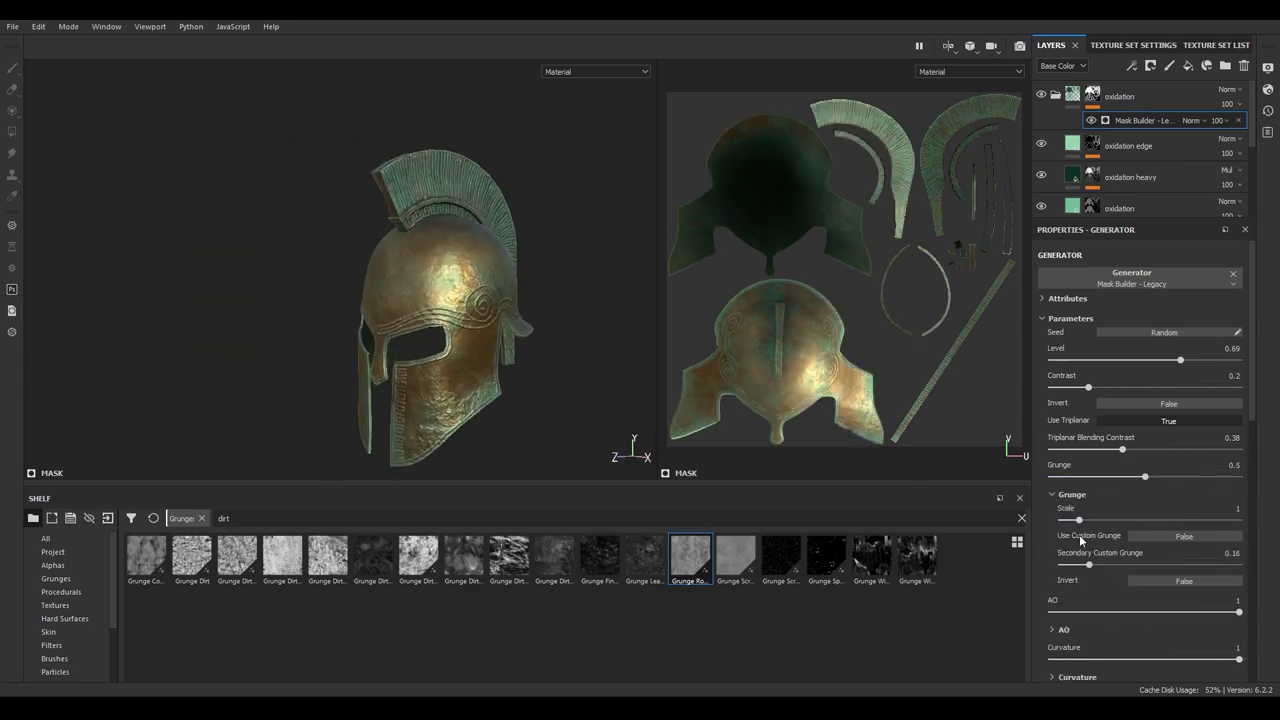
left_click(1063, 629)
scroll(1126, 546, "down", 2)
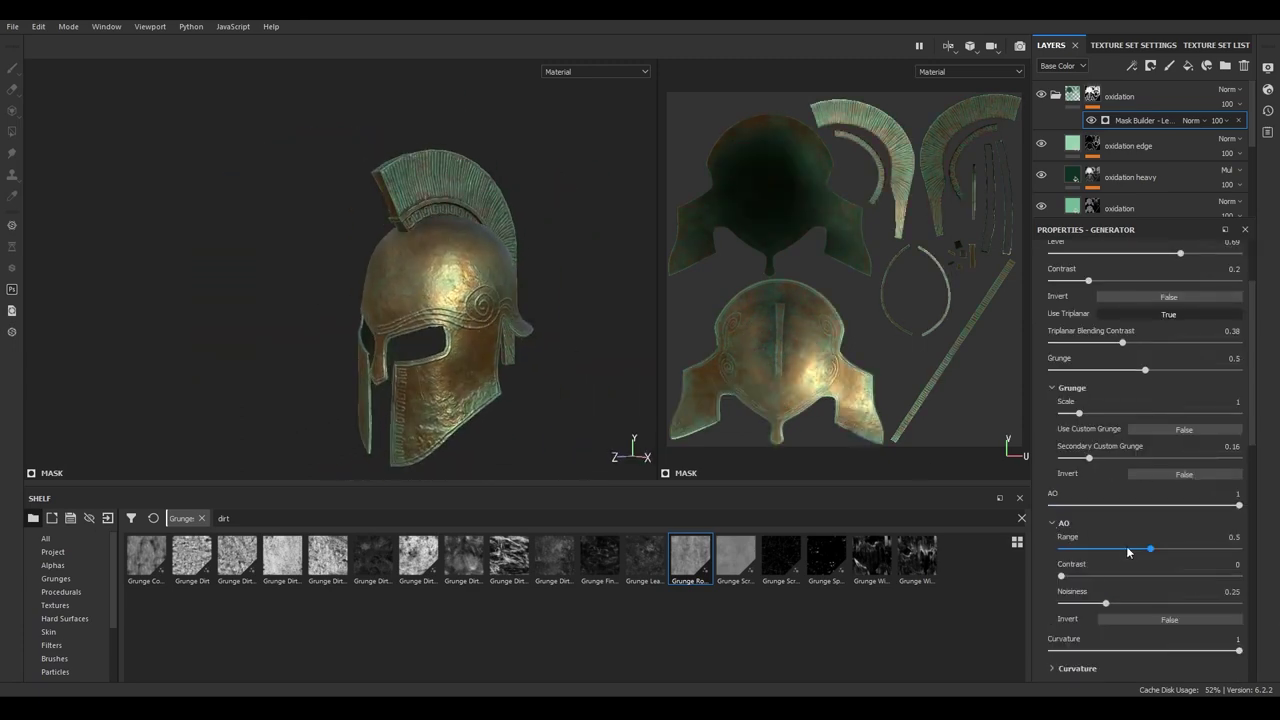
left_click(1060, 522)
left_click_drag(440, 300, 342, 306, "alt")
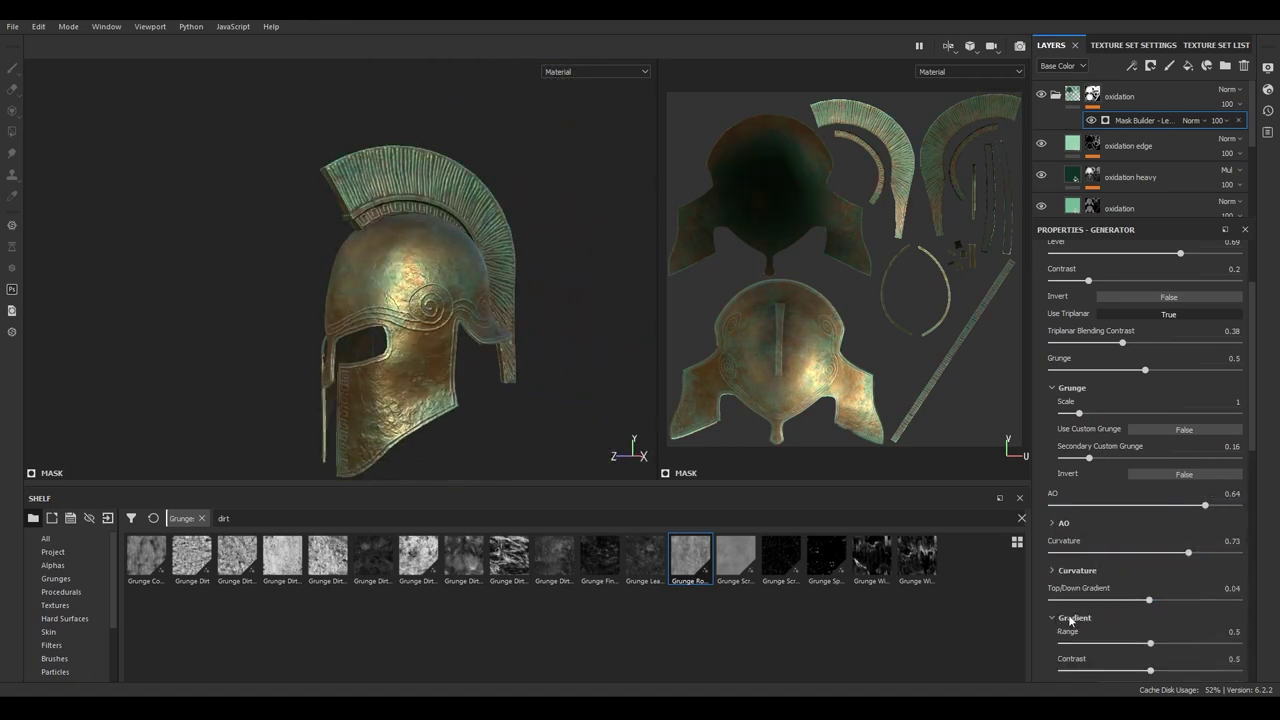
scroll(1071, 620, "down", 2)
left_click_drag(1150, 537, 1097, 541)
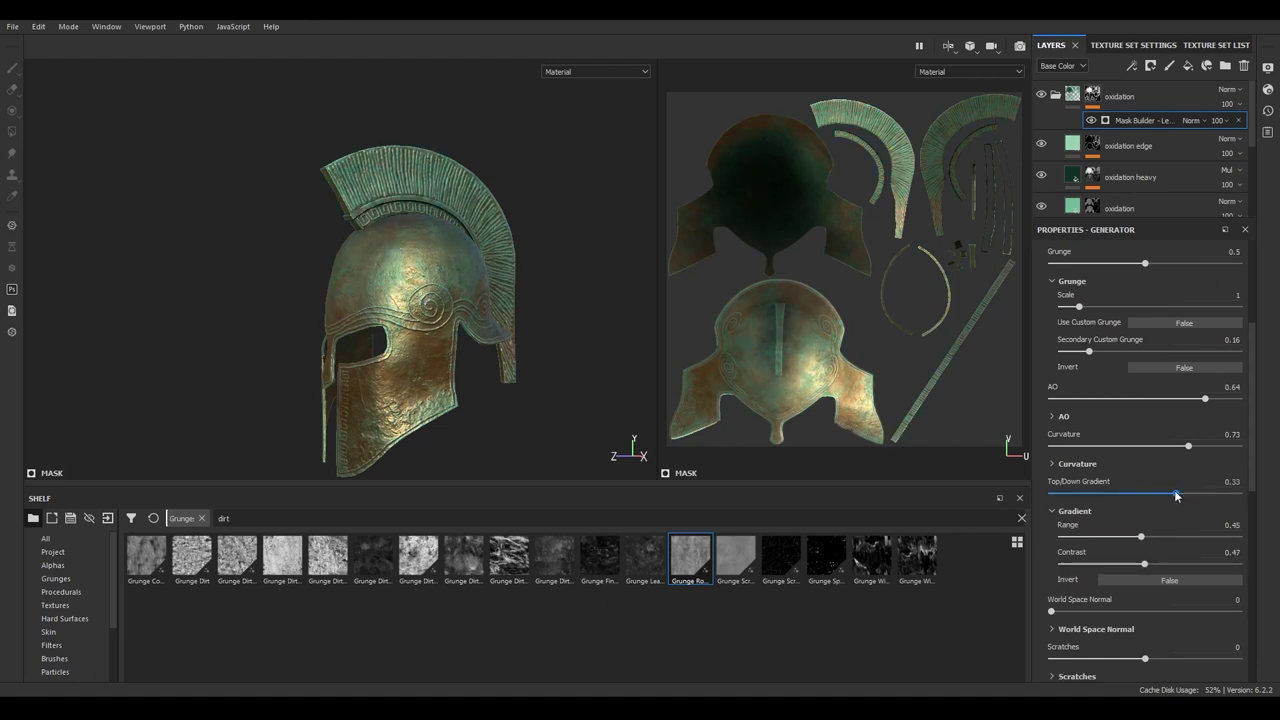
left_click_drag(494, 394, 523, 397, "alt")
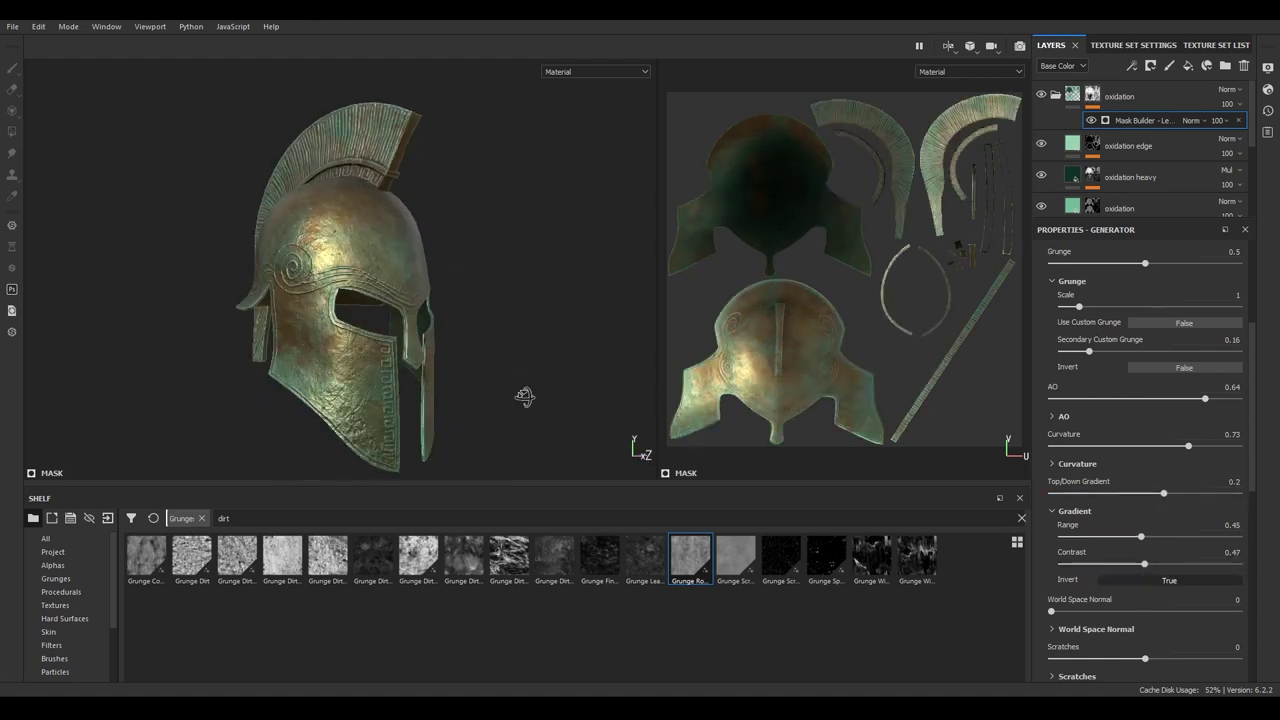
left_click_drag(1191, 494, 1163, 494)
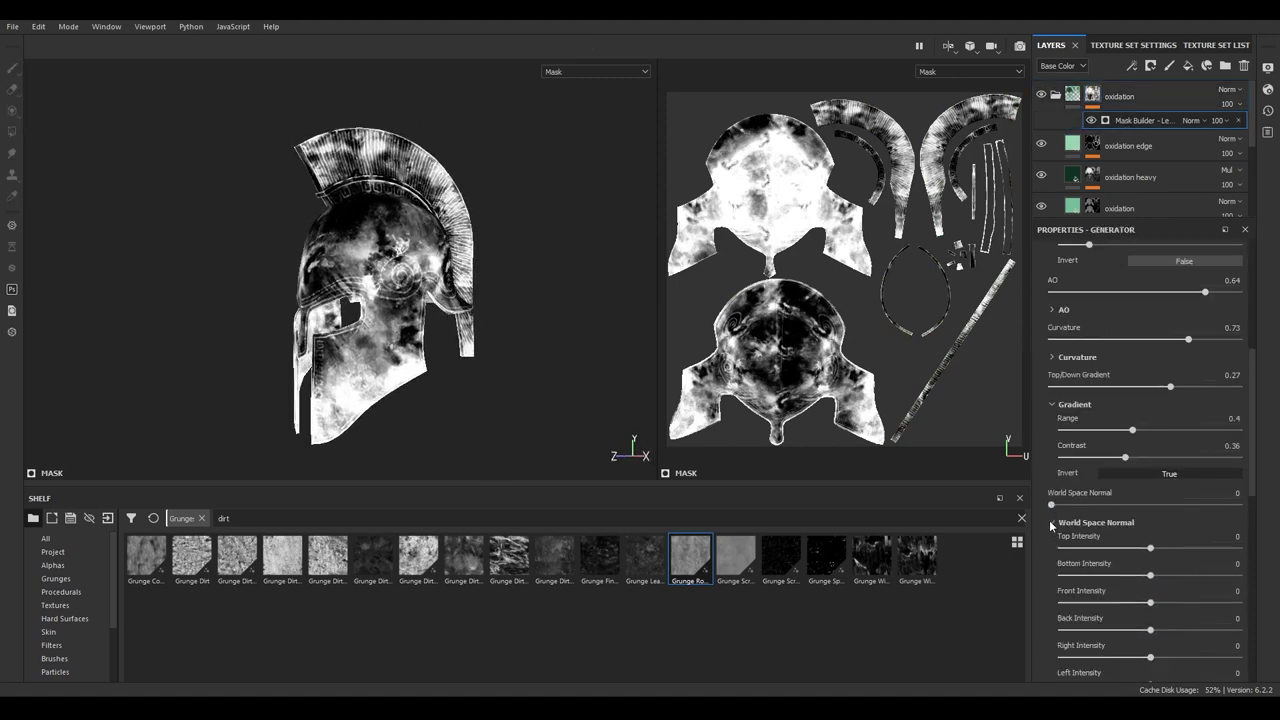
key("ctrl+z")
left_click_drag(1170, 389, 1159, 389)
scroll(1153, 372, "up", 3)
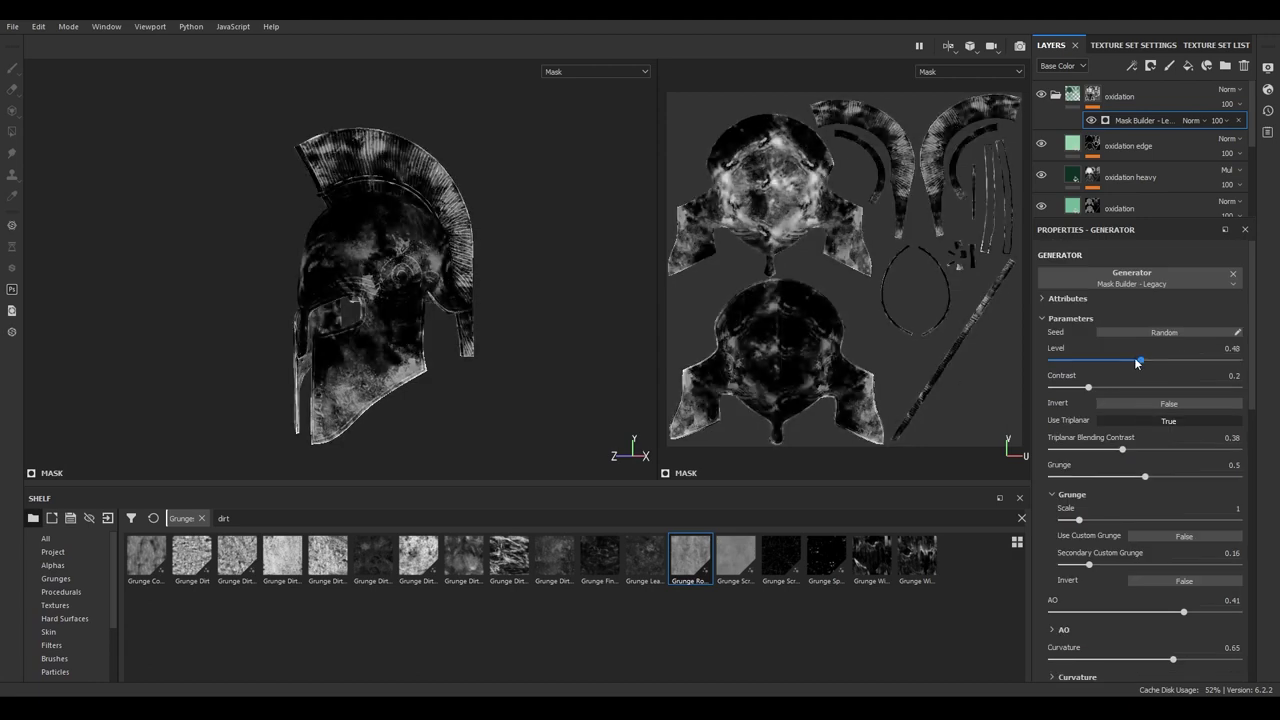
- Raise the Mask Builder generator level to 0.77 with contrast 0.25
left_click(1065, 96)
left_click(1092, 95)
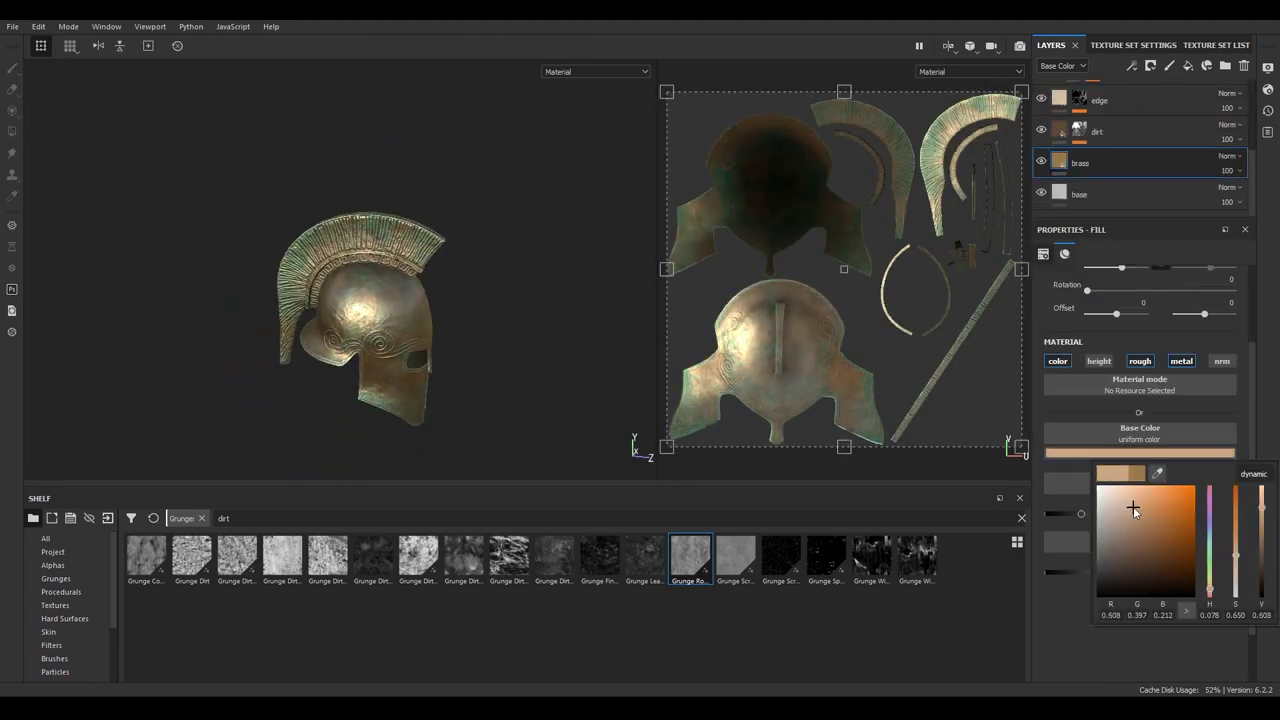
left_click(1058, 97)
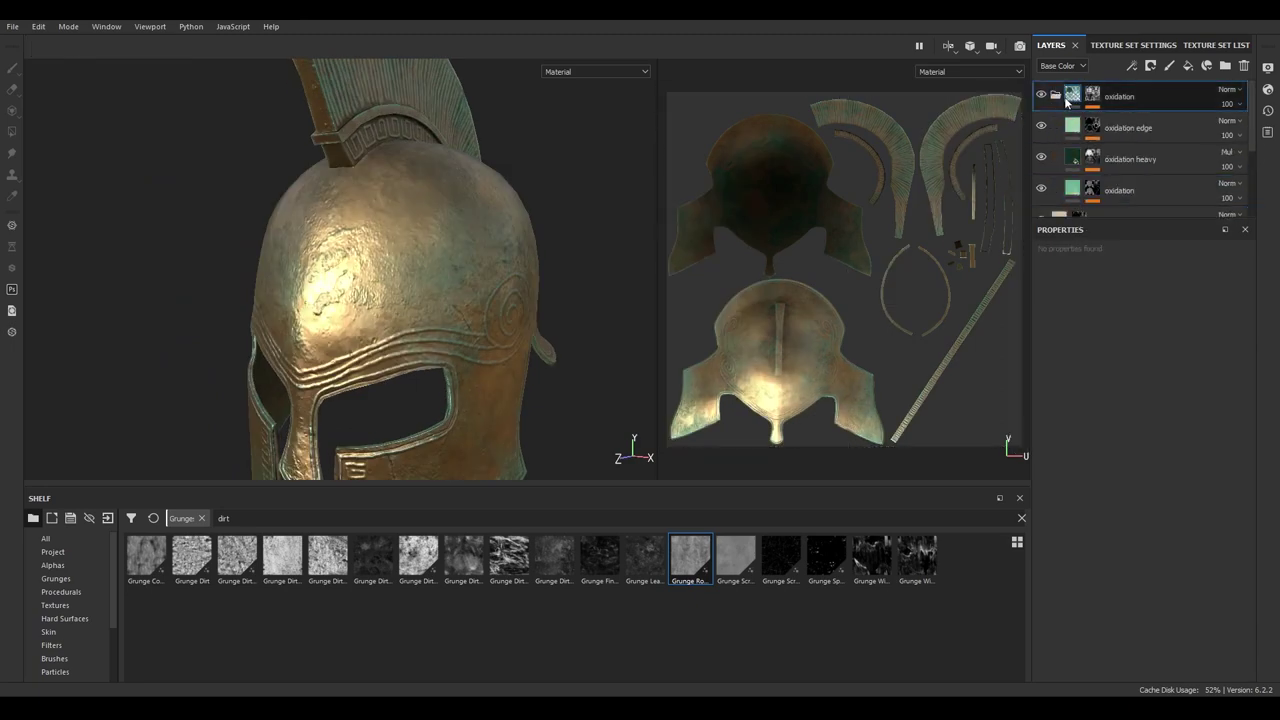
left_click(1128, 127)
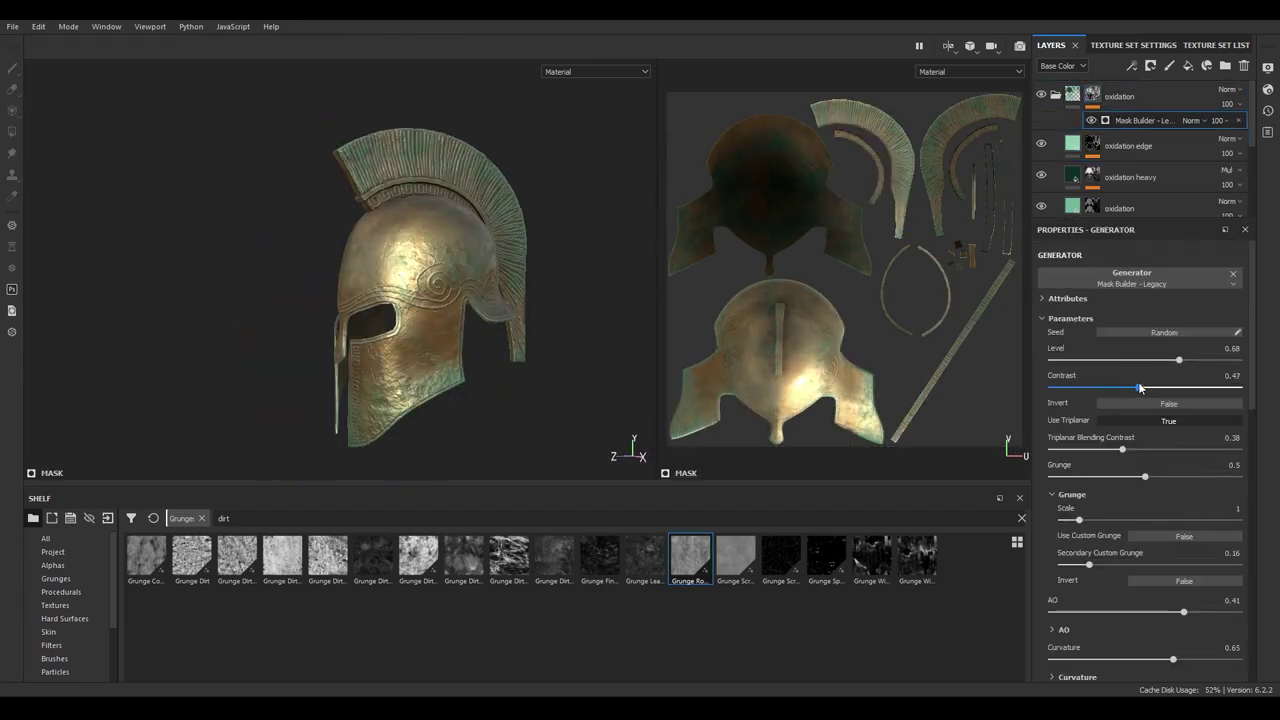
left_click_drag(1194, 367, 1196, 367)
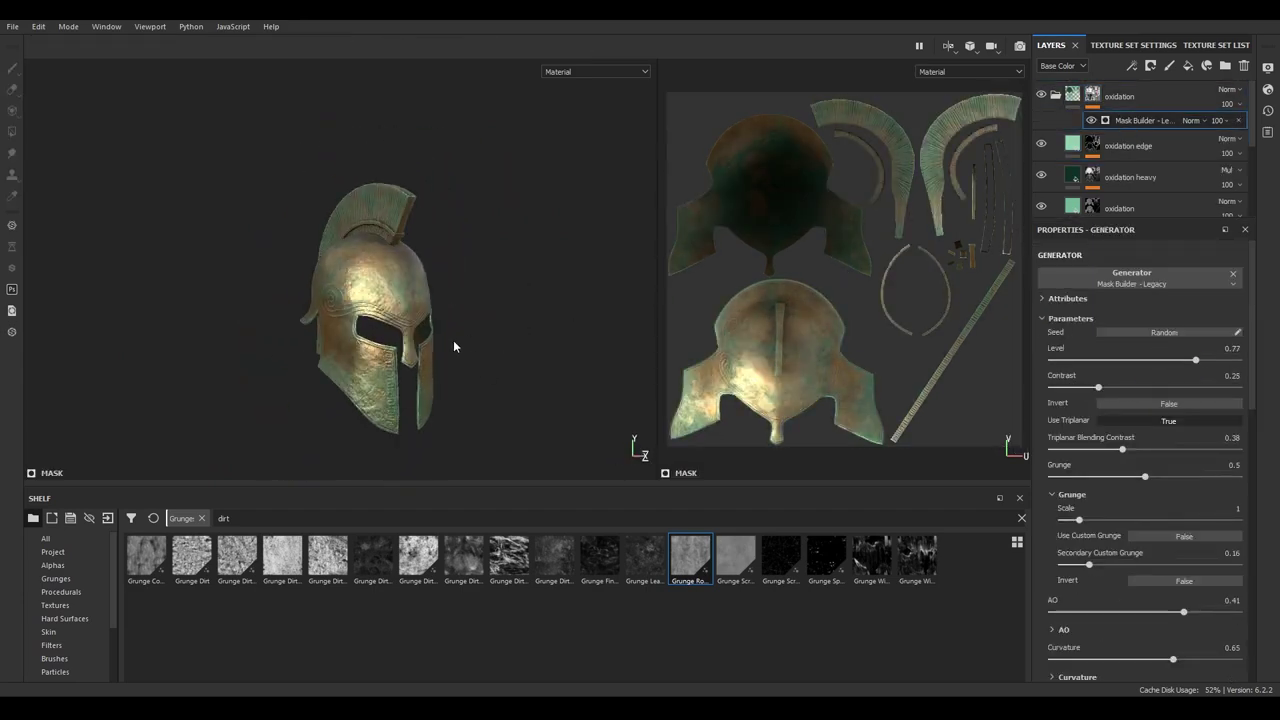
mouse_move(453, 340)
left_mouse_down("alt")
mouse_move(496, 366)
mouse_move(402, 364)
left_mouse_up("alt")
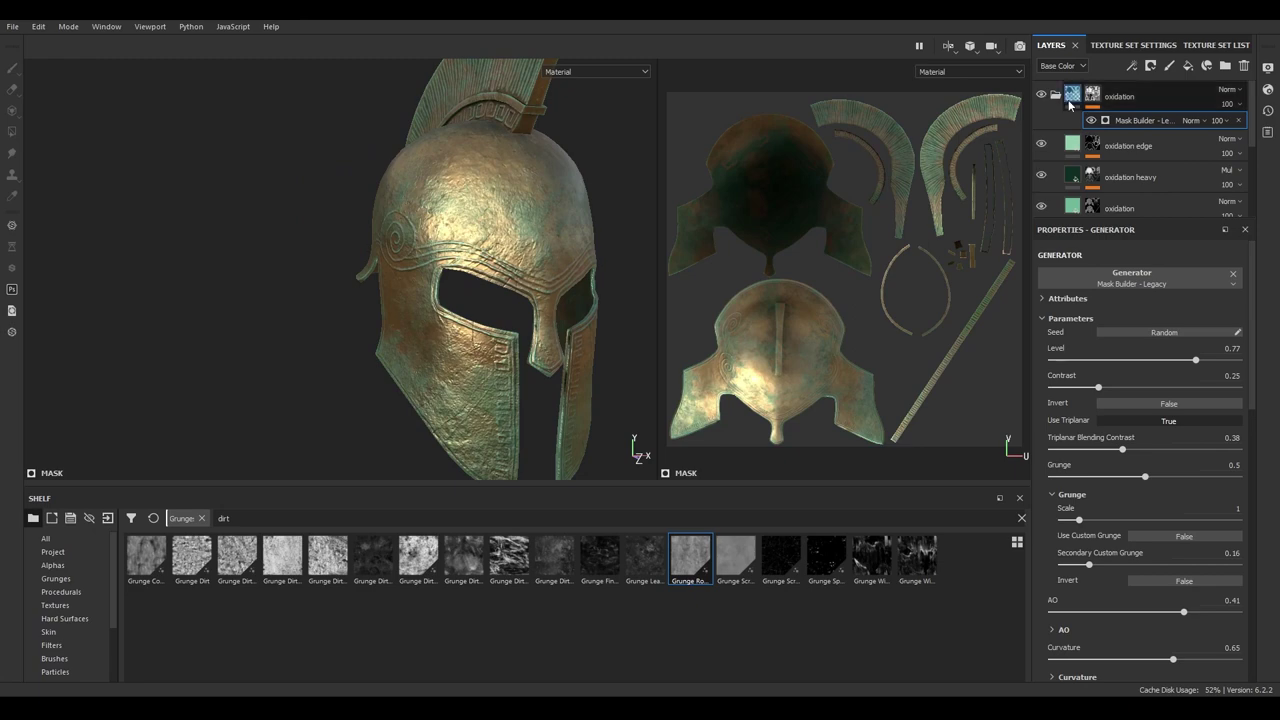
- Raise the bottom oxidation fill layer's height to 0.0373
left_click(1085, 190)
left_click_drag(1135, 514, 1137, 514)
left_click_drag(420, 350, 337, 357, "alt")
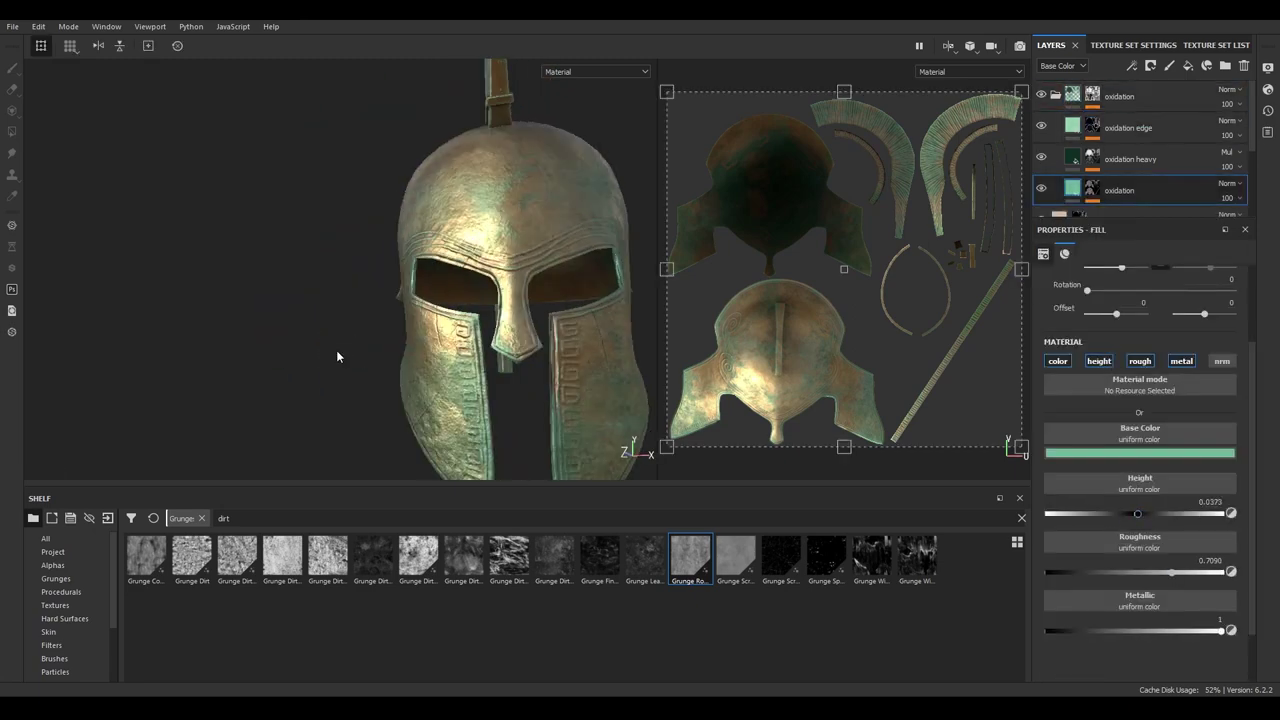
- Add a new top fill layer whose mask is filled with Grunge Concrete Cracked
left_click(1082, 95)
left_click(1188, 65)
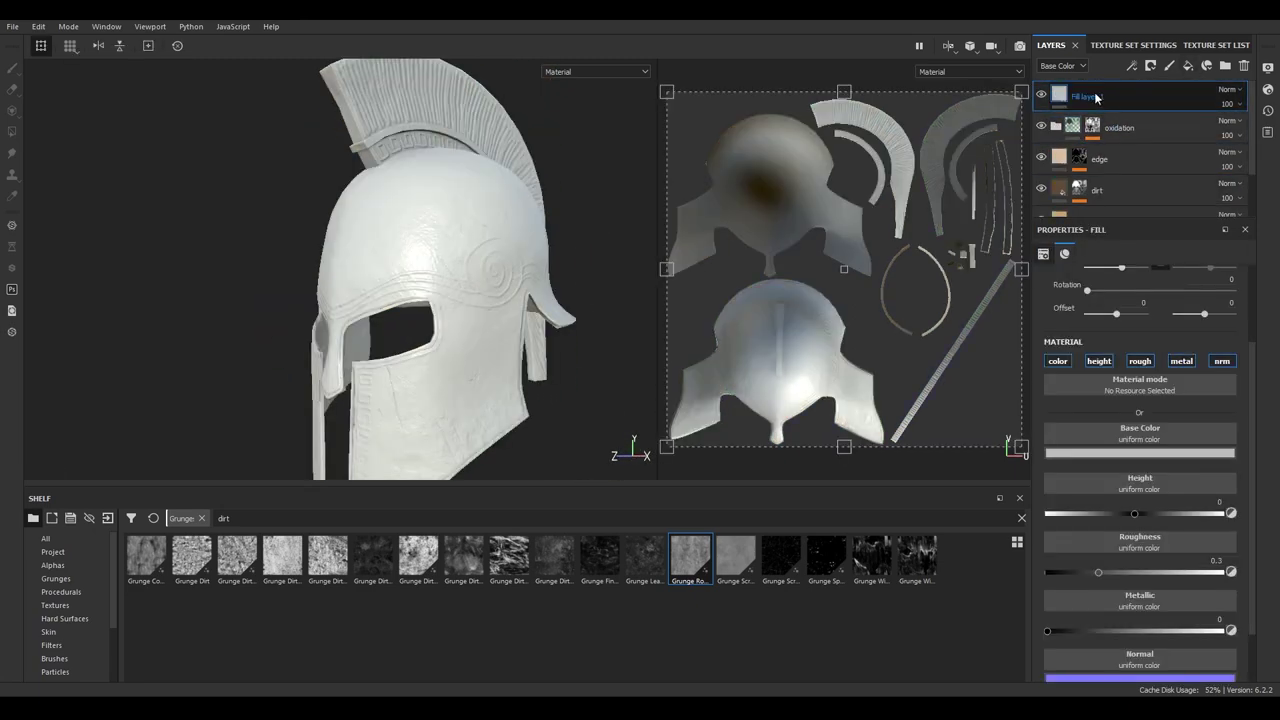
right_click(1078, 93)
left_click(1126, 389)
double_click(224, 518)
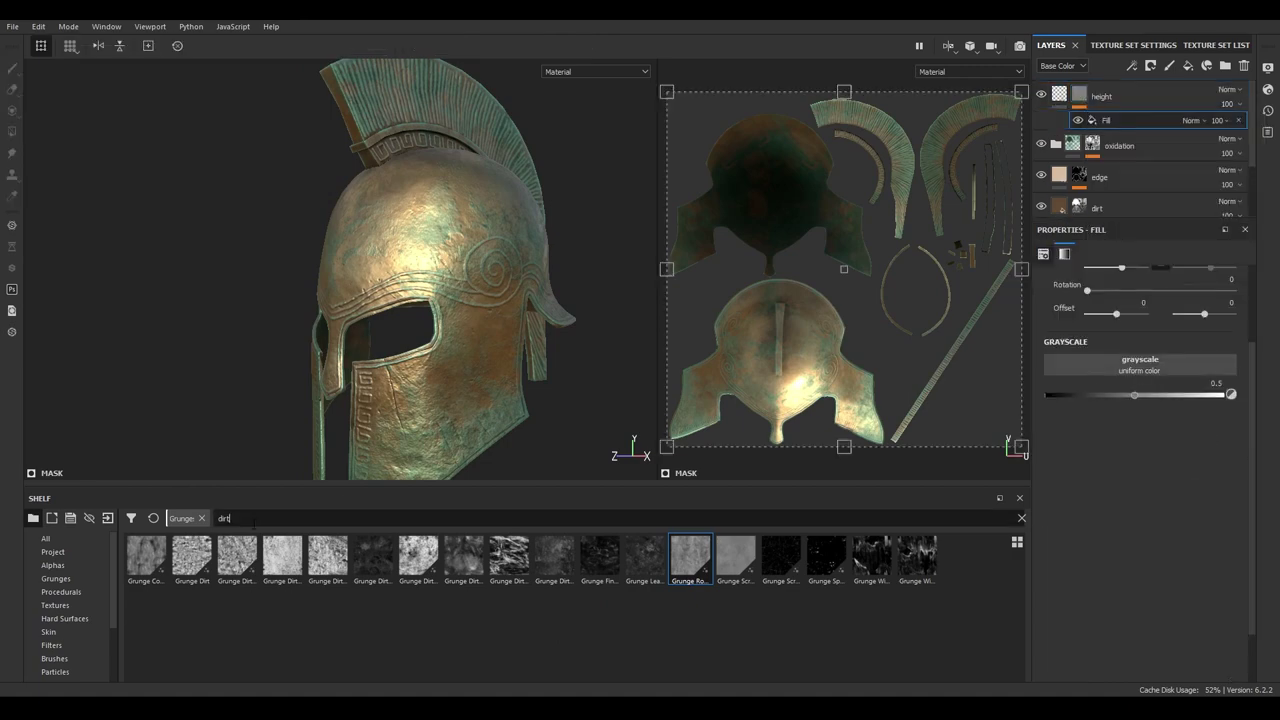
type("concre")
left_click_drag(237, 555, 1136, 368)
- Tune the Grunge Concrete Cracked fill to balance 0.68 and inspect the helmet's cracked relief
mouse_move(500, 380)
left_mouse_down("alt")
mouse_move(443, 391)
mouse_move(543, 332)
mouse_move(470, 335)
left_mouse_up("alt")
key("ctrl+z")
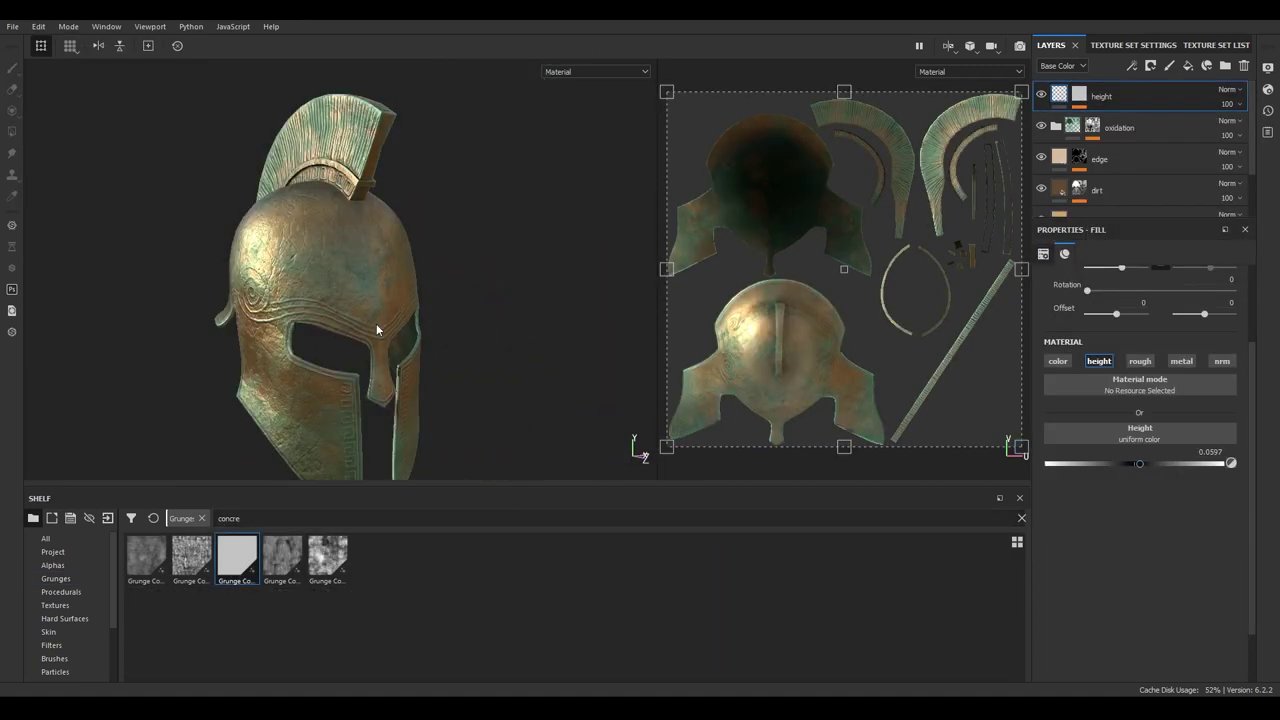
left_click(1143, 122)
key("f")
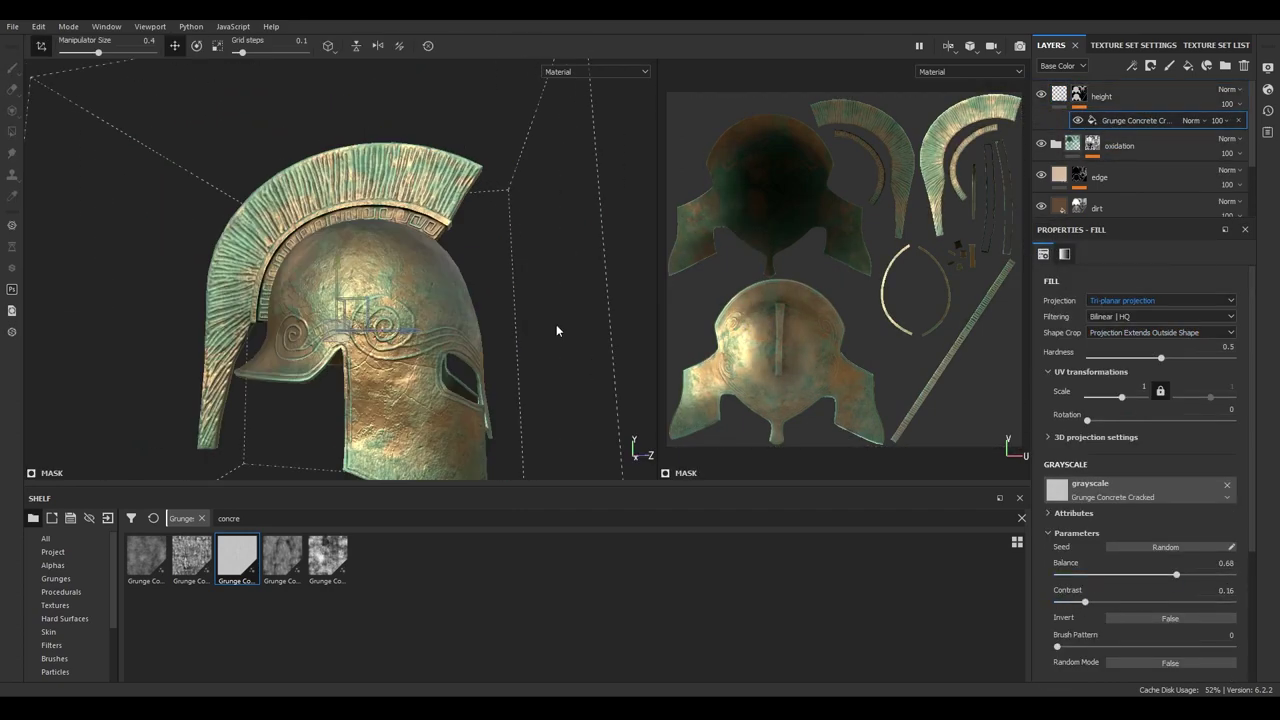
key("ctrl+z")
mouse_move(554, 329)
left_mouse_down("alt")
mouse_move(518, 308)
mouse_move(444, 315)
left_mouse_up("alt")
right_click_drag(444, 315, 335, 299, "alt")
left_click_drag(335, 299, 260, 305, "alt")
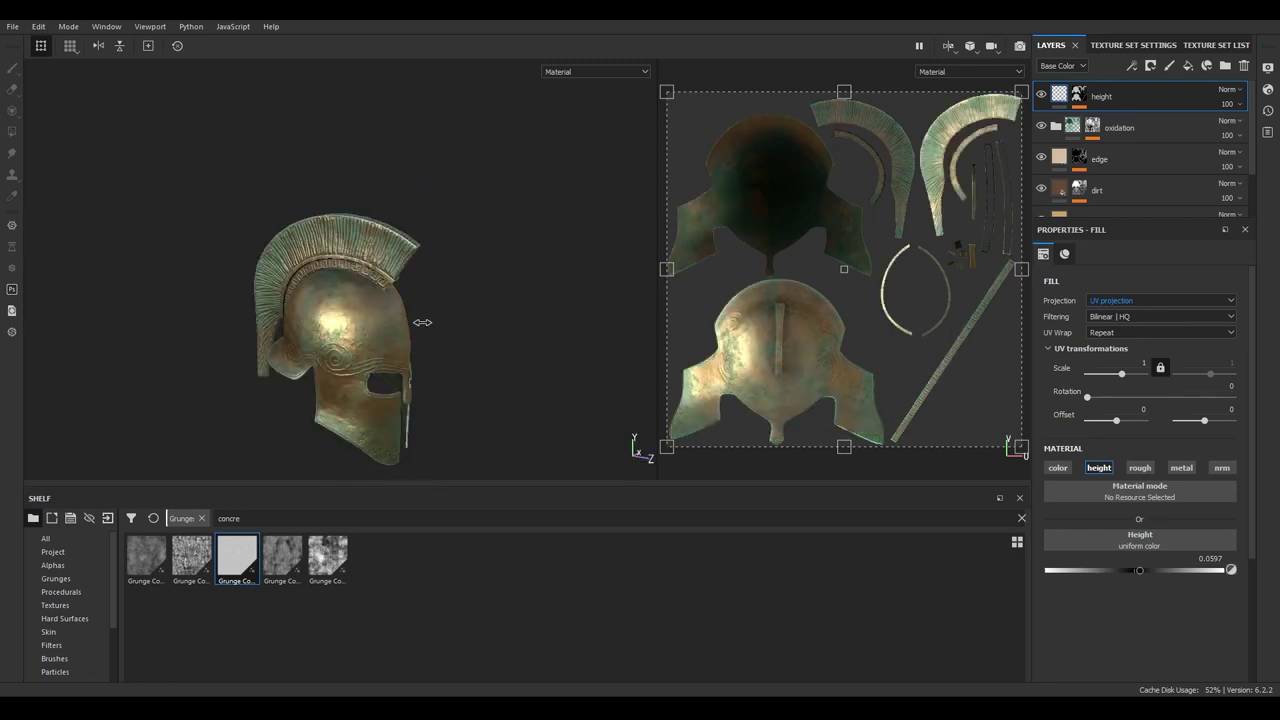
left_click(1192, 124)
left_click(1228, 120)
- Try blend modes on the oxidation folder, settling on Linear dodge
left_click(1200, 259)
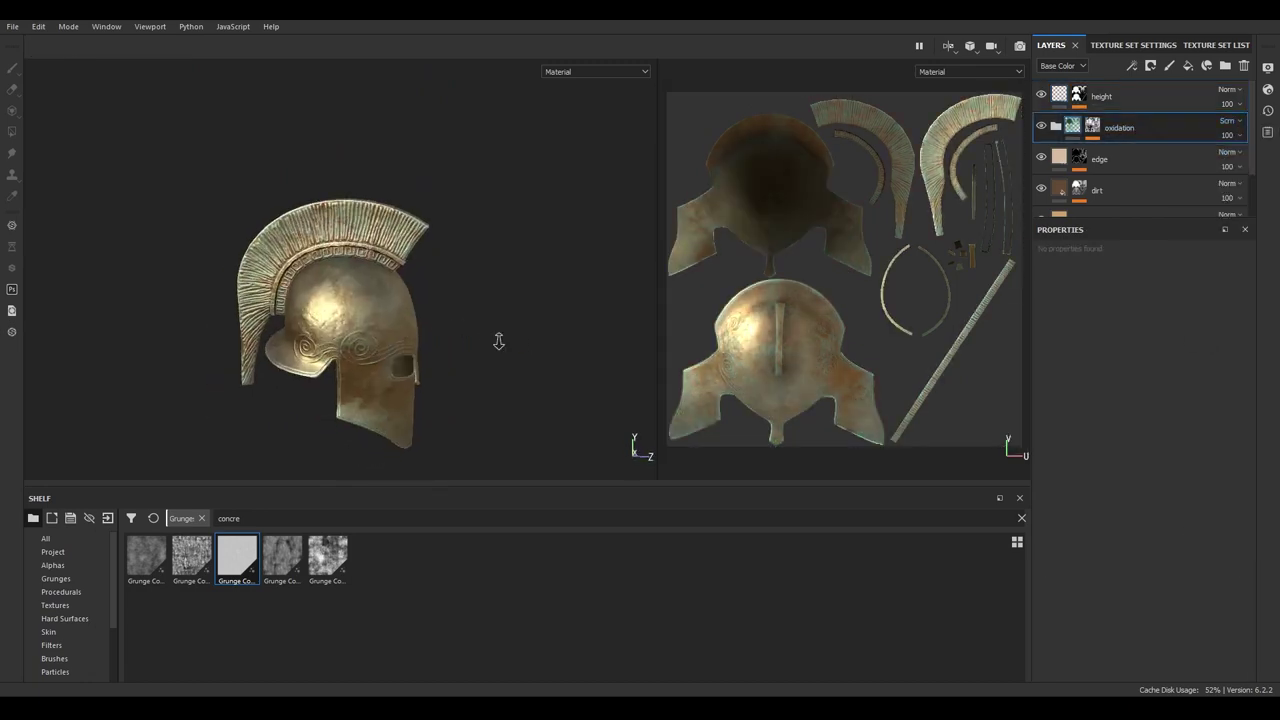
scroll(500, 340, "up", 2)
left_click(1228, 120)
left_click(1218, 248)
scroll(1230, 128, "up", 9)
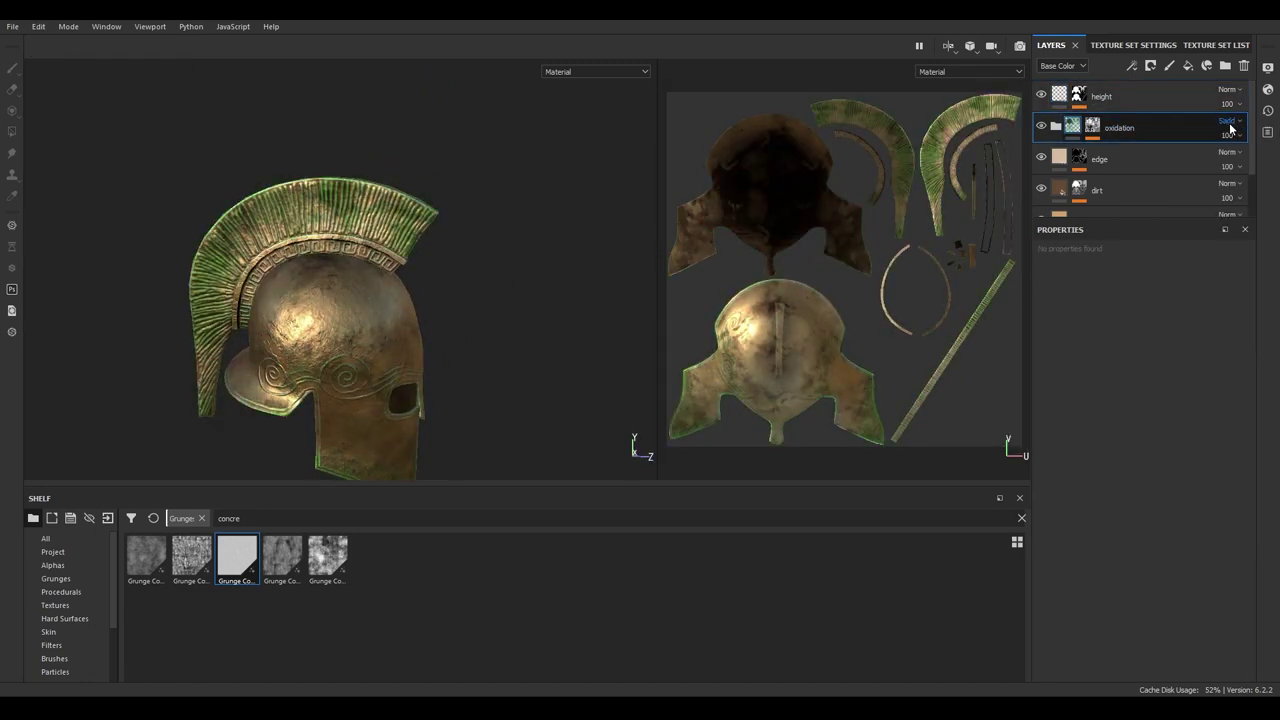
- Darken the dirt layer's base colour and review its Dirt generator settings
mouse_move(480, 240)
left_mouse_down("alt")
mouse_move(442, 229)
mouse_move(408, 313)
mouse_move(449, 375)
left_mouse_up("alt")
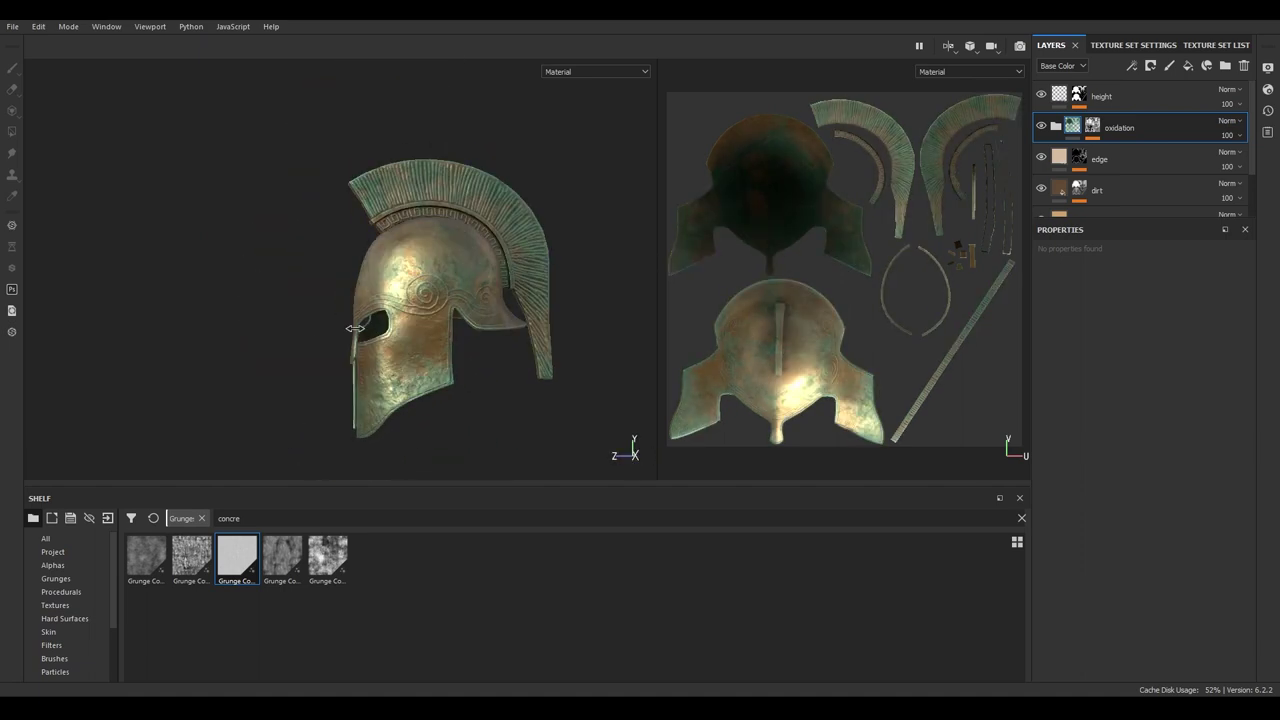
left_click_drag(364, 349, 480, 300, "alt")
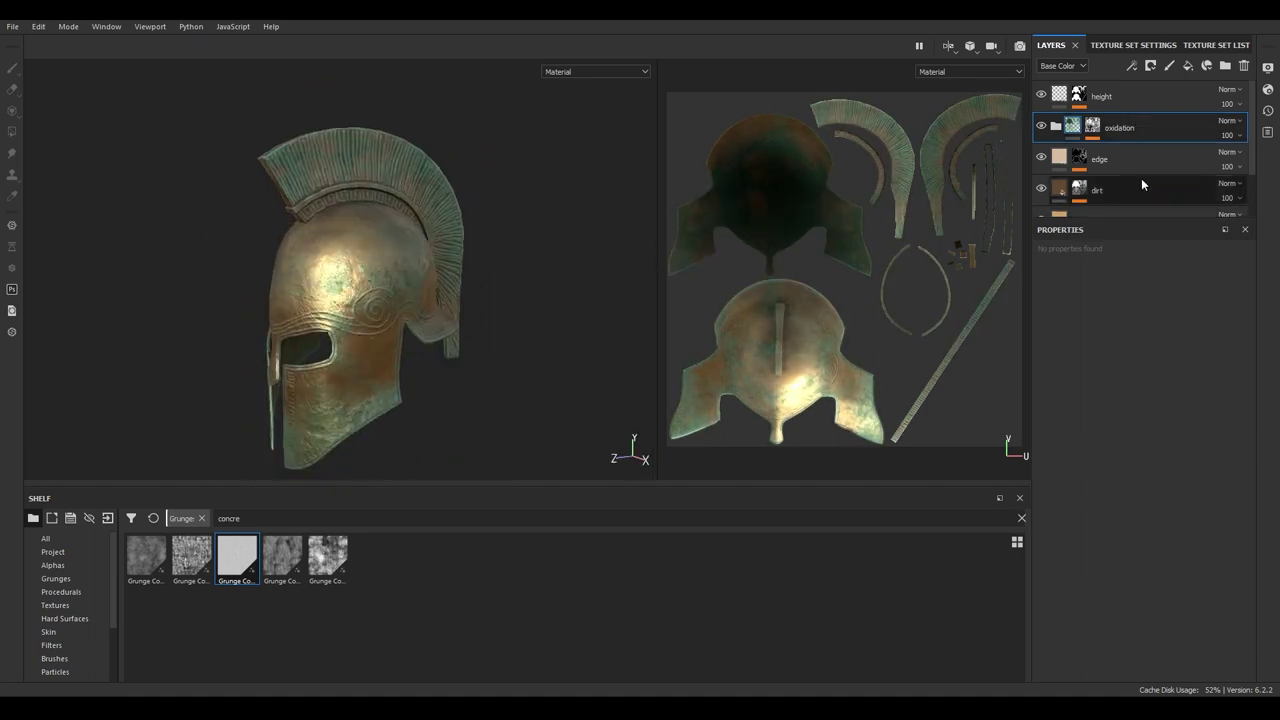
left_click(1141, 188)
left_click(1146, 489)
left_click_drag(1146, 489, 1140, 498)
left_click_drag(480, 300, 540, 330, "alt")
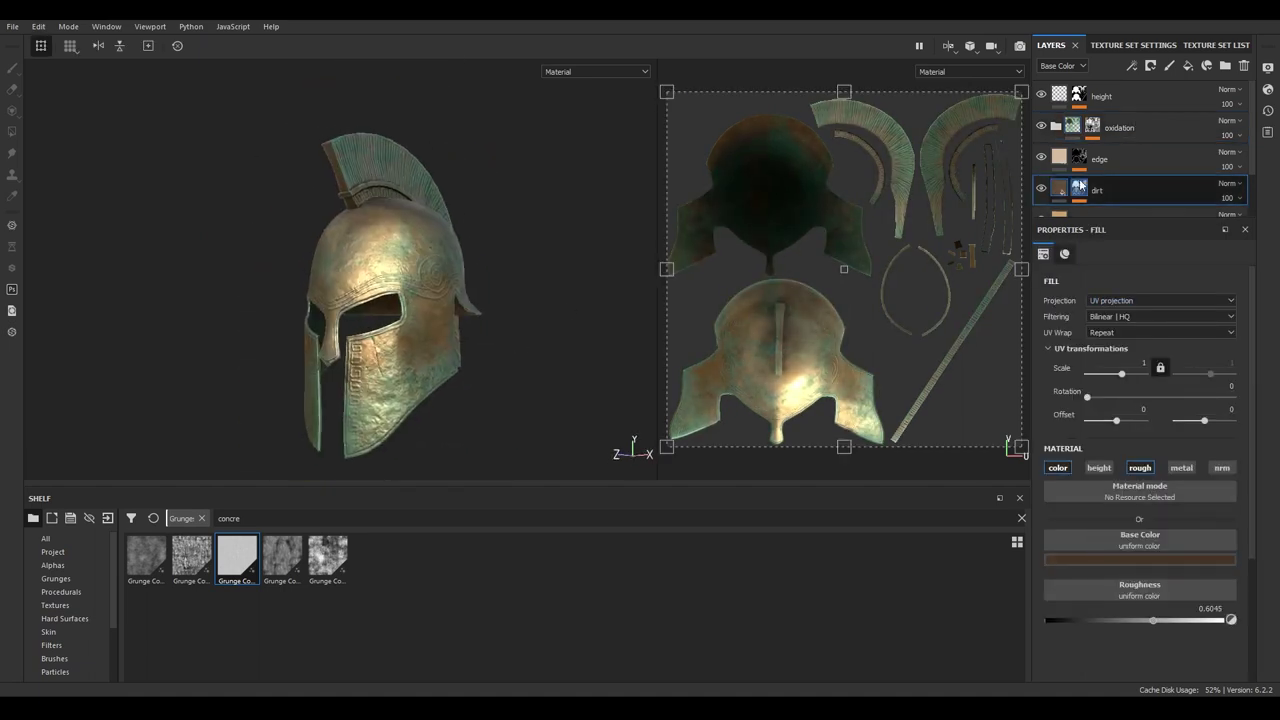
left_click(1079, 188)
left_click(1108, 214)
- Shift the first oxidation blue fill's base colour toward blue
mouse_move(395, 320)
left_mouse_down("alt")
mouse_move(420, 327)
mouse_move(363, 363)
mouse_move(464, 335)
left_mouse_up("alt")
left_click_drag(419, 272, 445, 262, "alt")
left_click(1158, 128)
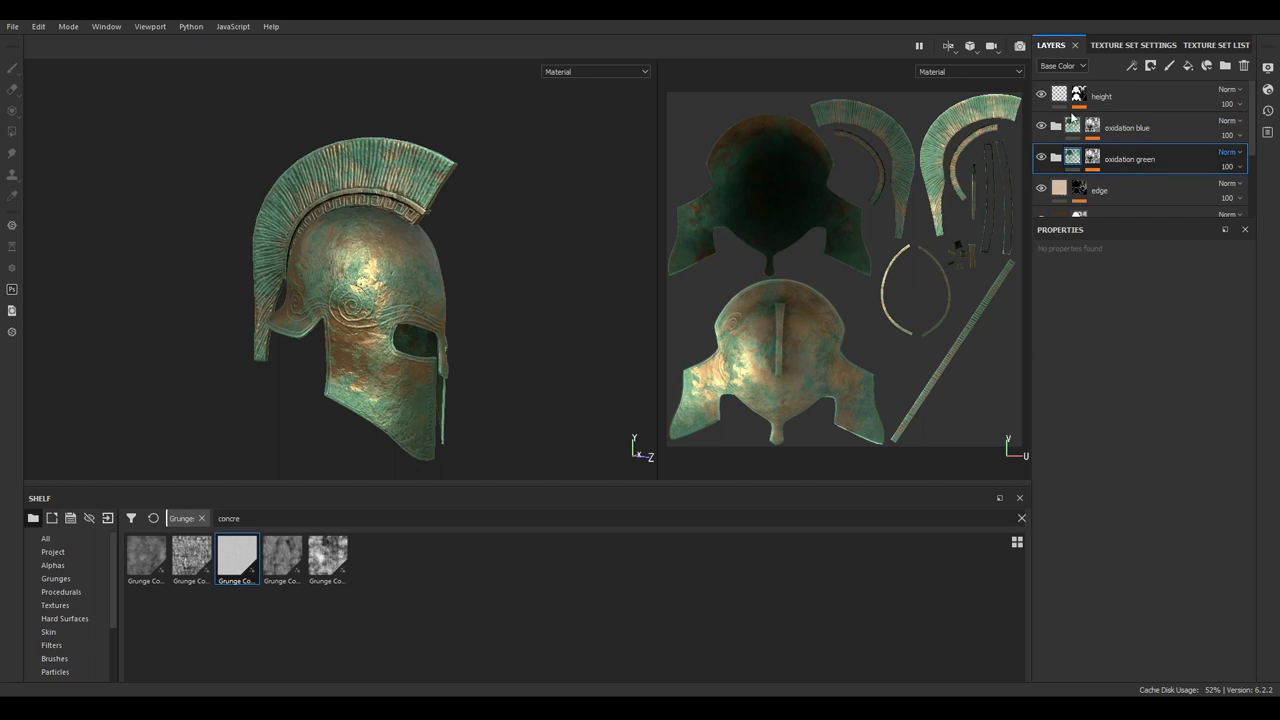
left_click(1130, 174)
left_click(1140, 560)
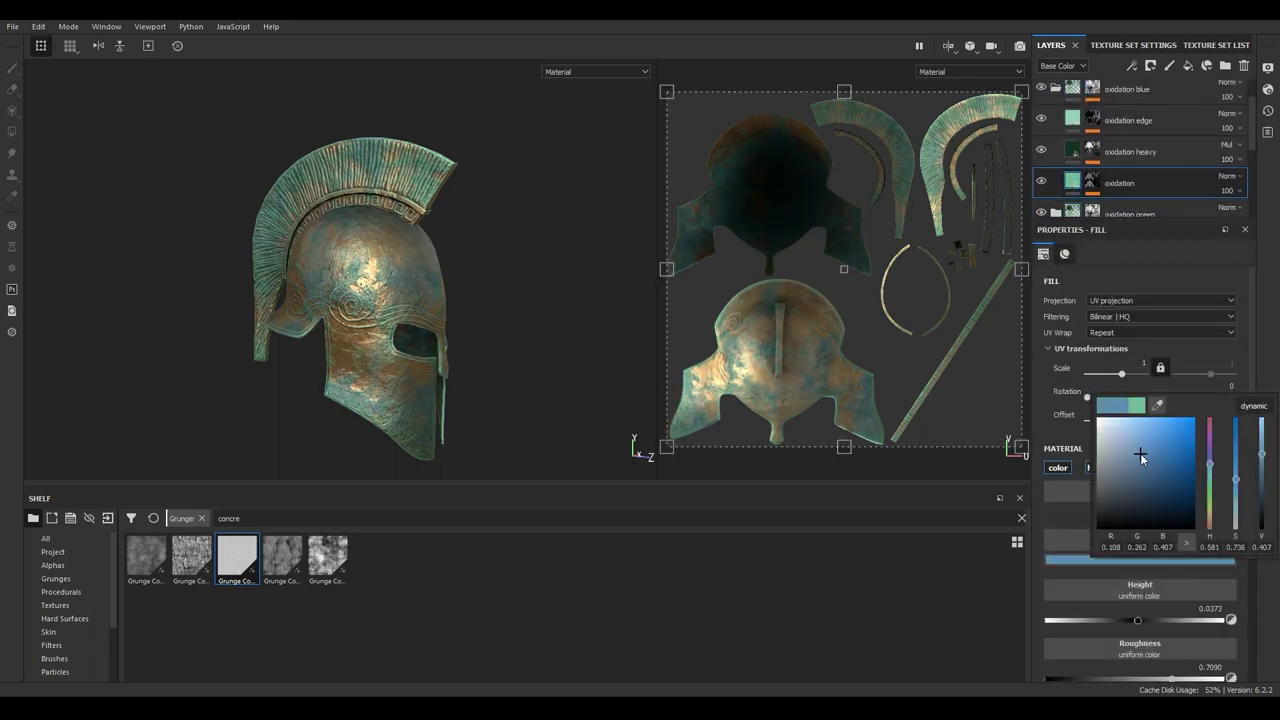
left_click_drag(1138, 450, 1123, 428)
left_click(1130, 560)
- Tint the oxidation edge and remaining oxidation fills teal (R 0.121, G 0.511, B 0.504)
left_click(1130, 560)
left_click(1134, 446)
left_click(1130, 120)
left_click(1142, 556)
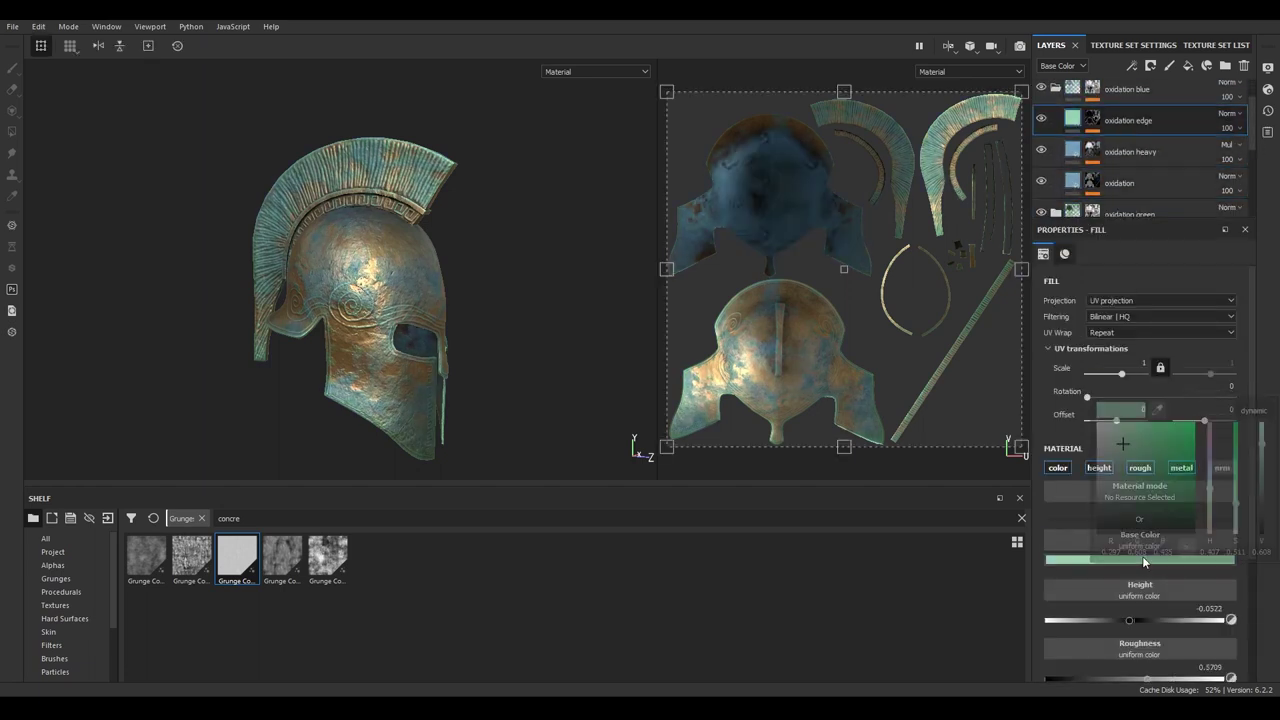
left_click(1120, 183)
left_click(1140, 560)
left_click_drag(1122, 447, 1144, 454)
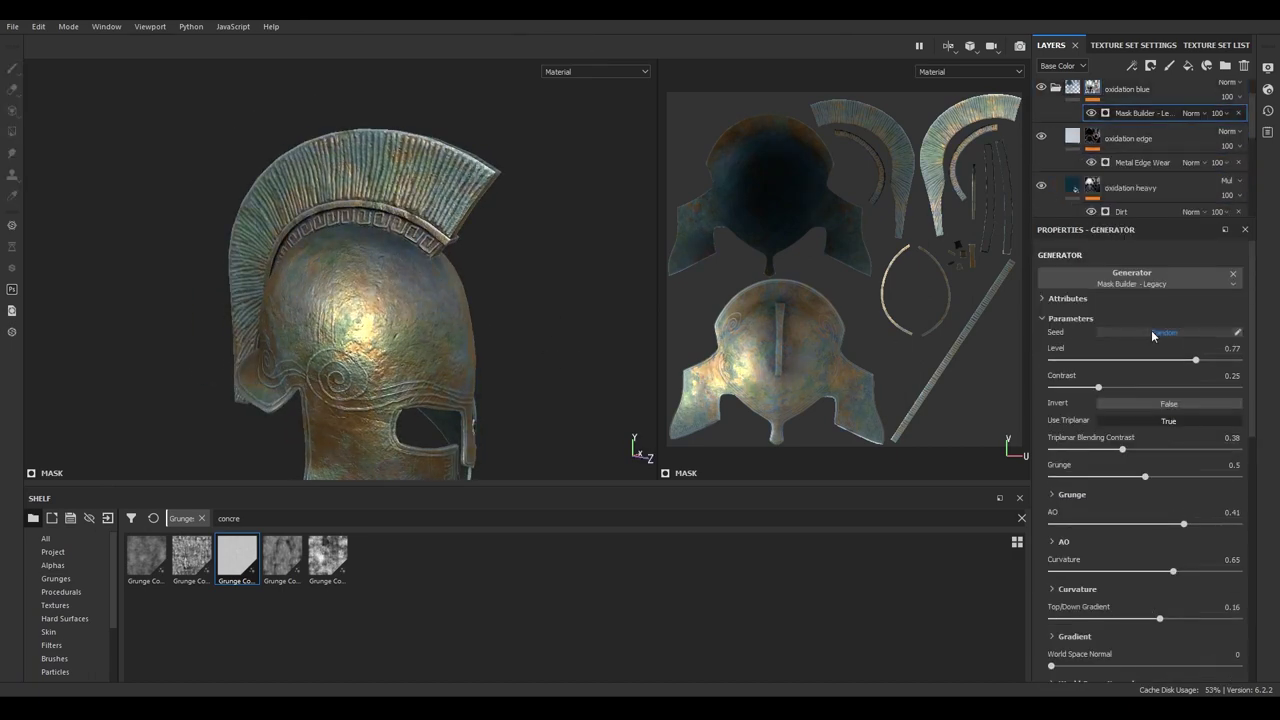
left_click_drag(420, 310, 502, 333, "alt")
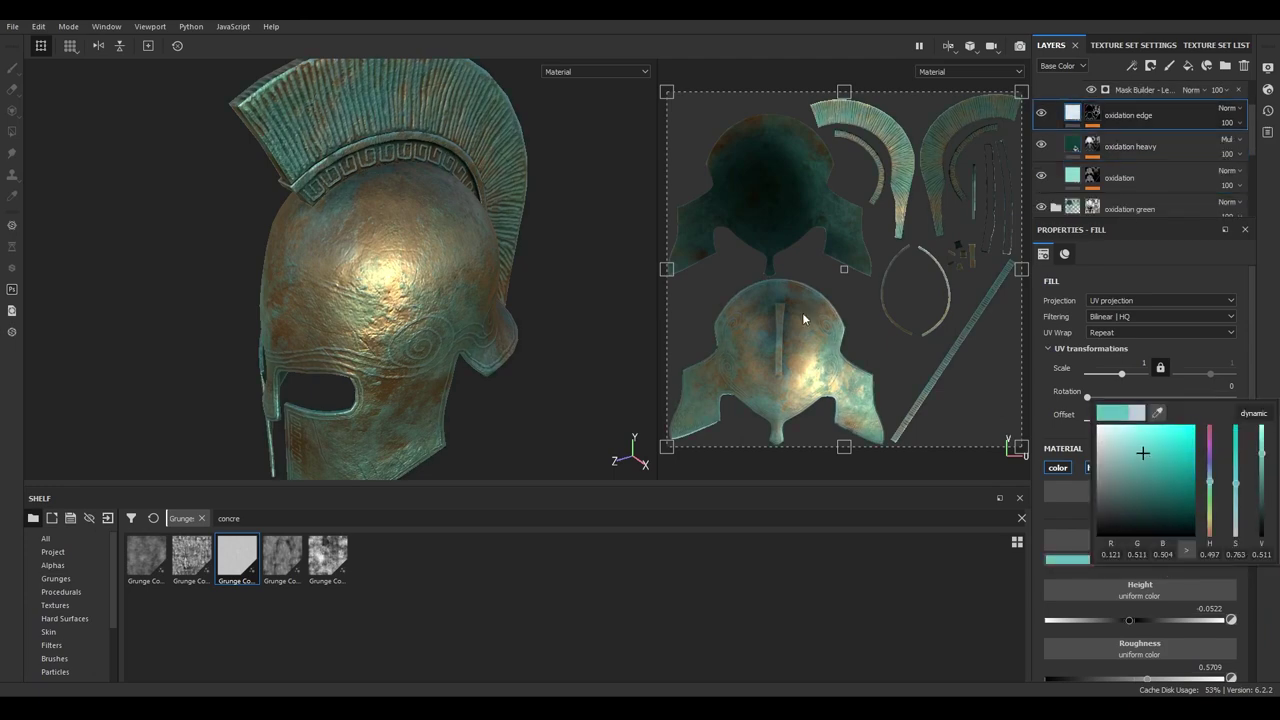
left_click_drag(408, 306, 621, 347, "alt")
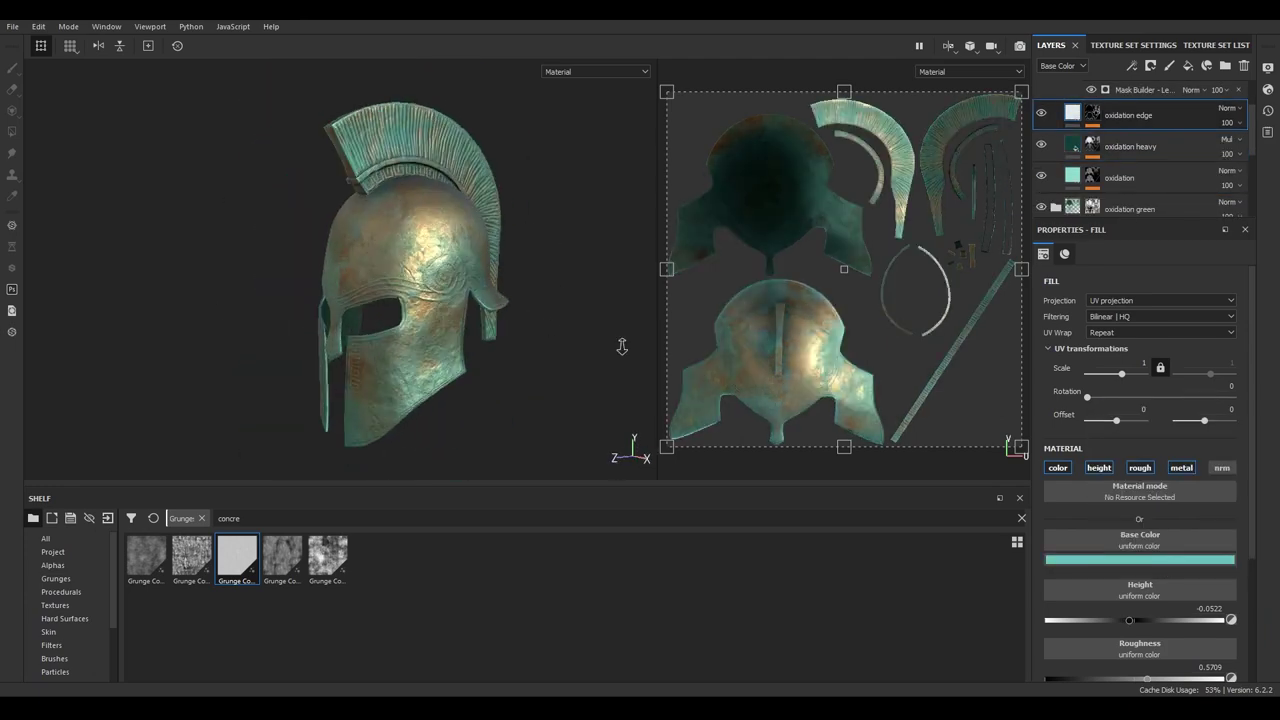
scroll(1114, 182, "down", 3)
- Duplicate brass as a whitish layer with black mask, Grunge Scratches Dirty at balance 0.25
right_click(1098, 168)
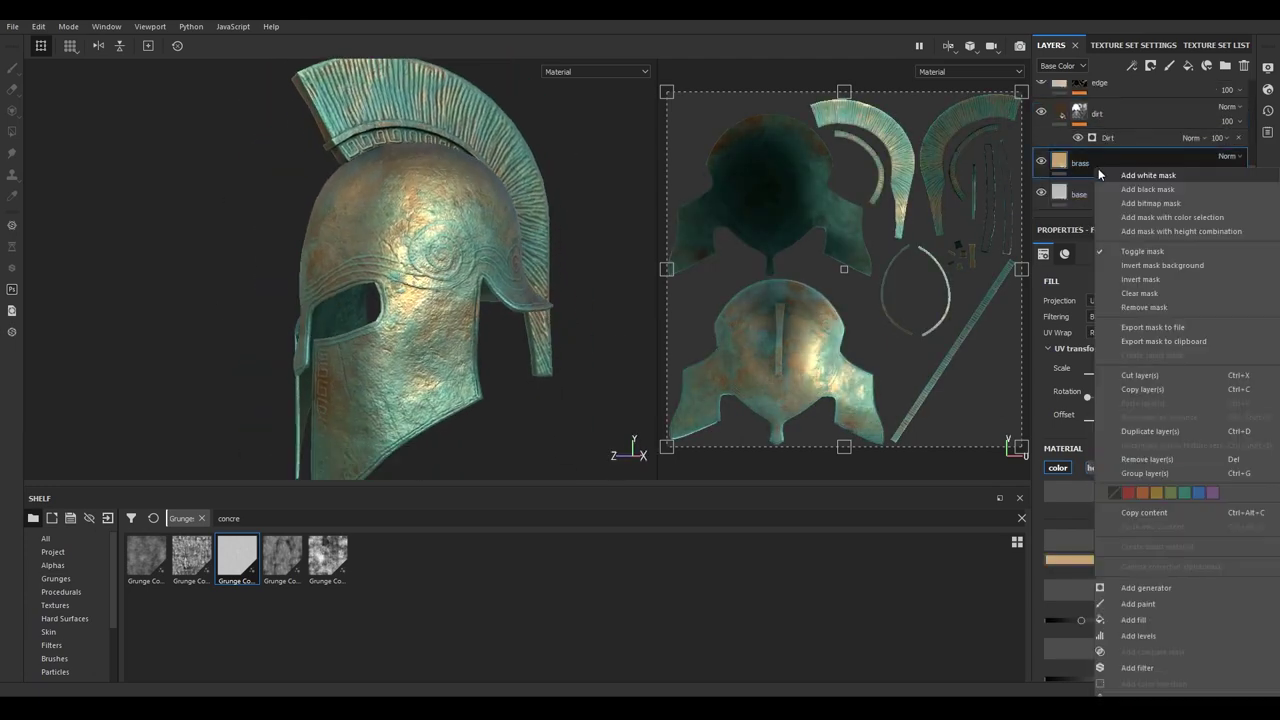
key("ctrl+d")
type("brass scratch")
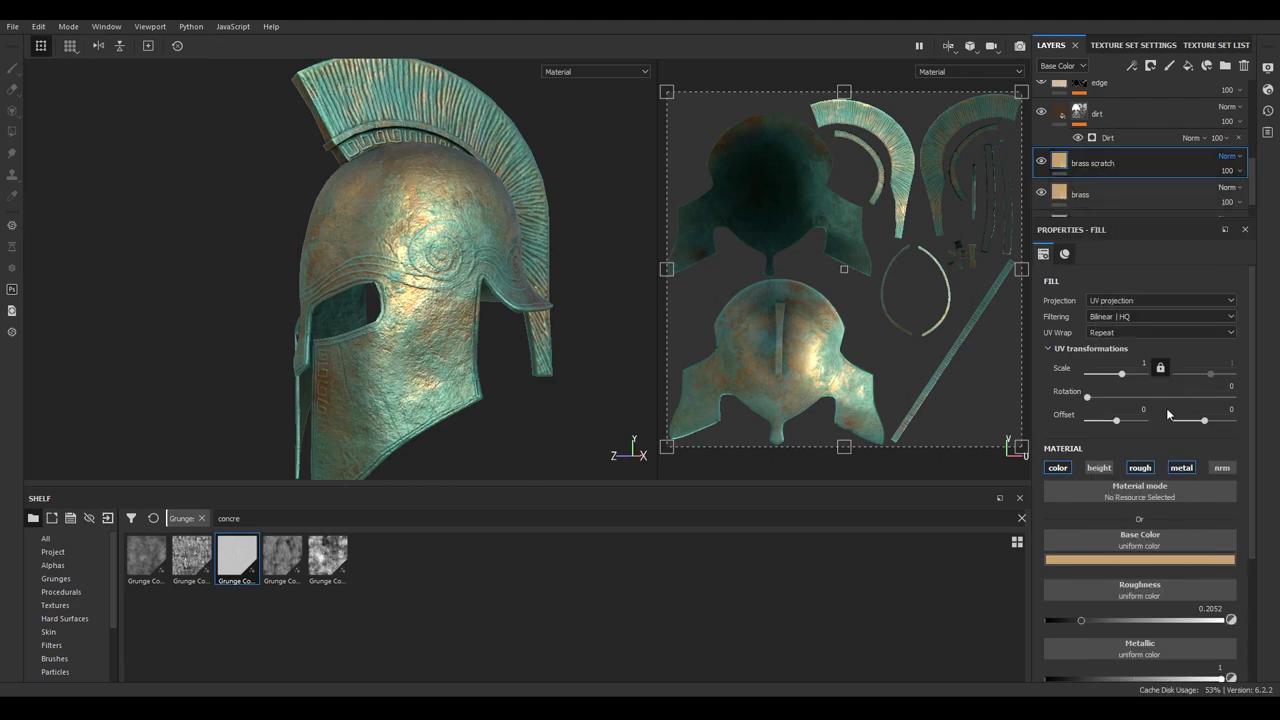
left_click(1140, 559)
left_click(1104, 594)
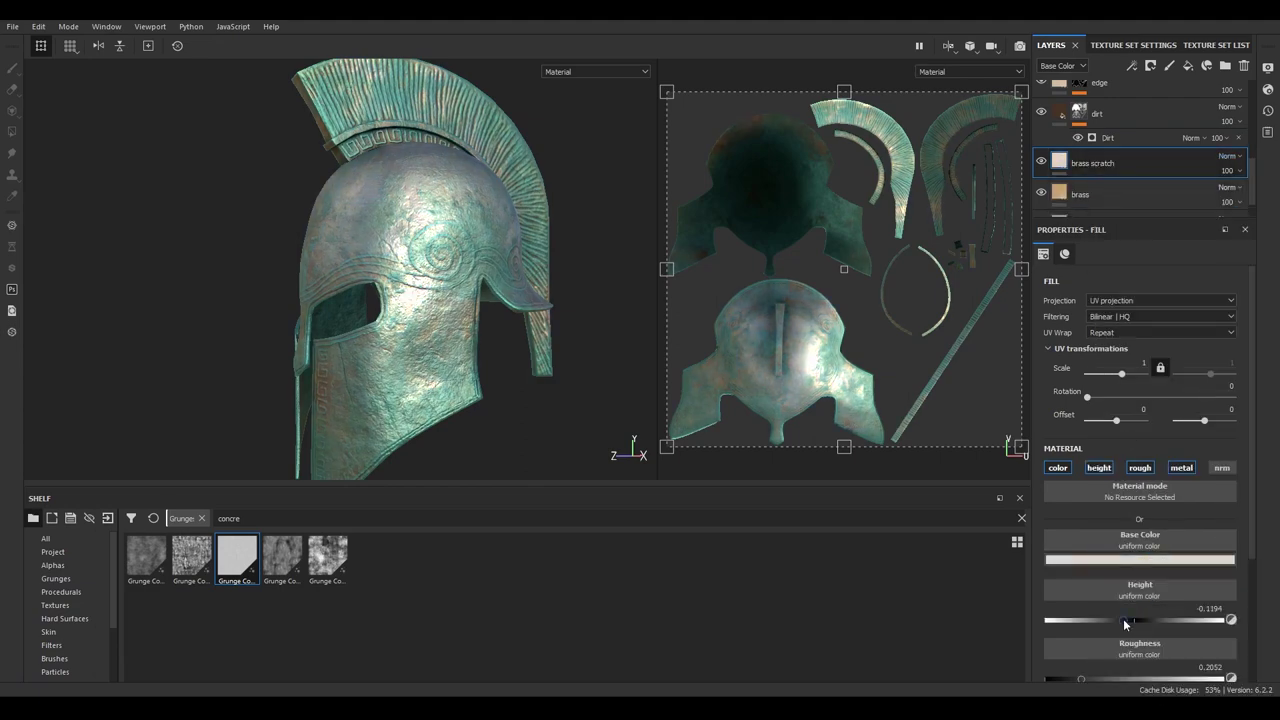
key("1")
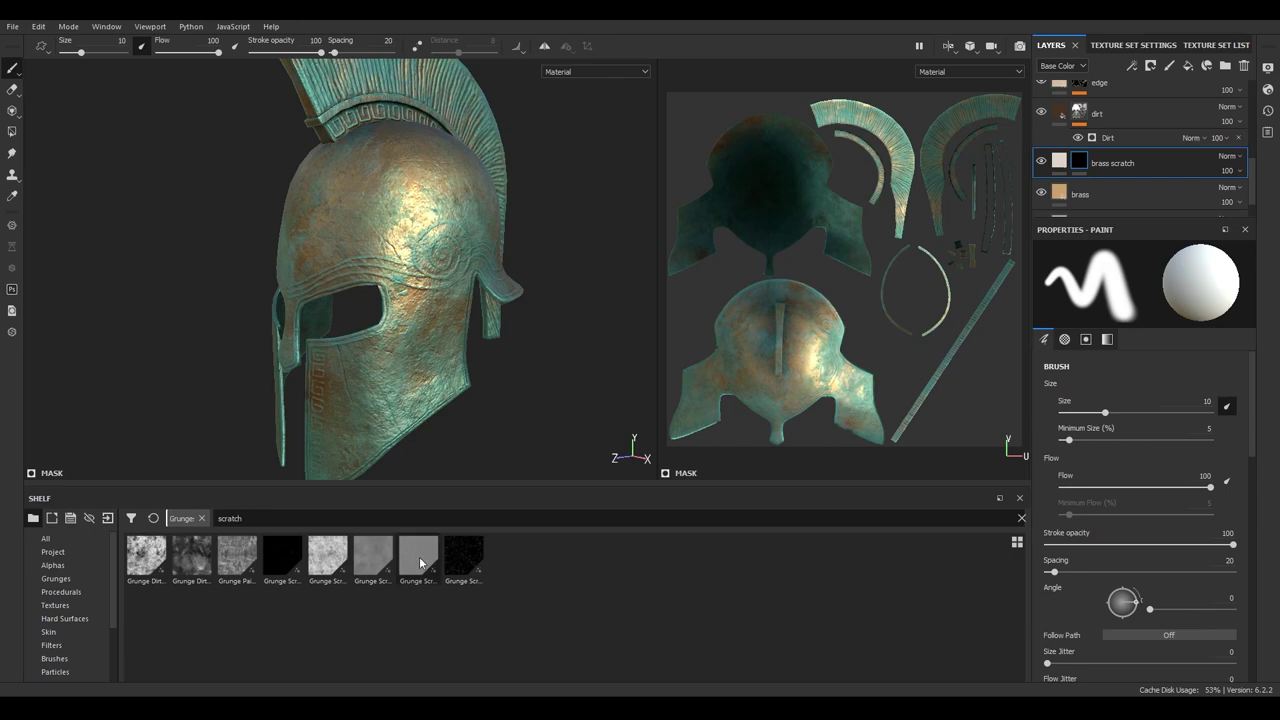
left_click_drag(373, 556, 1085, 162)
scroll(398, 205, "up", 2)
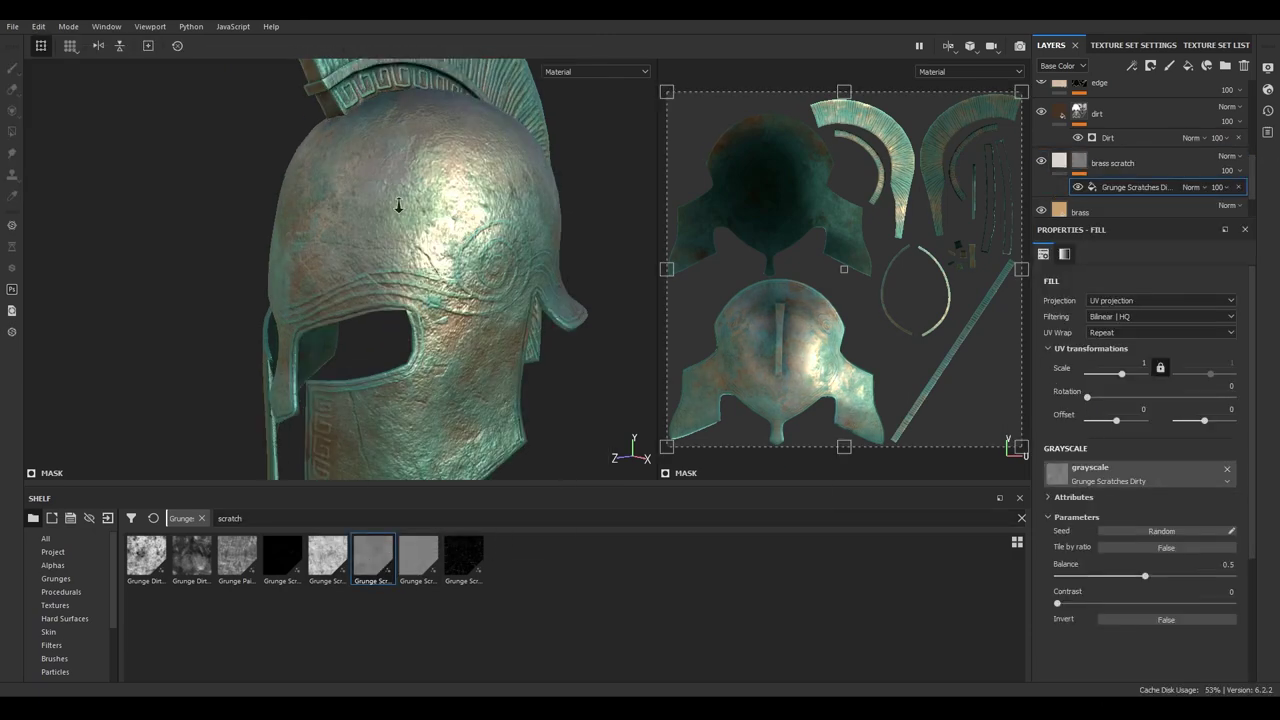
left_click_drag(398, 205, 330, 215, "alt")
- Choose Scratches and Sandpaper brush alphas and paint scratches onto the helmet dome
mouse_move(1145, 576)
left_mouse_down()
mouse_move(1102, 576)
mouse_move(1118, 604)
mouse_move(1109, 576)
left_mouse_up()
left_click(1092, 187, "alt")
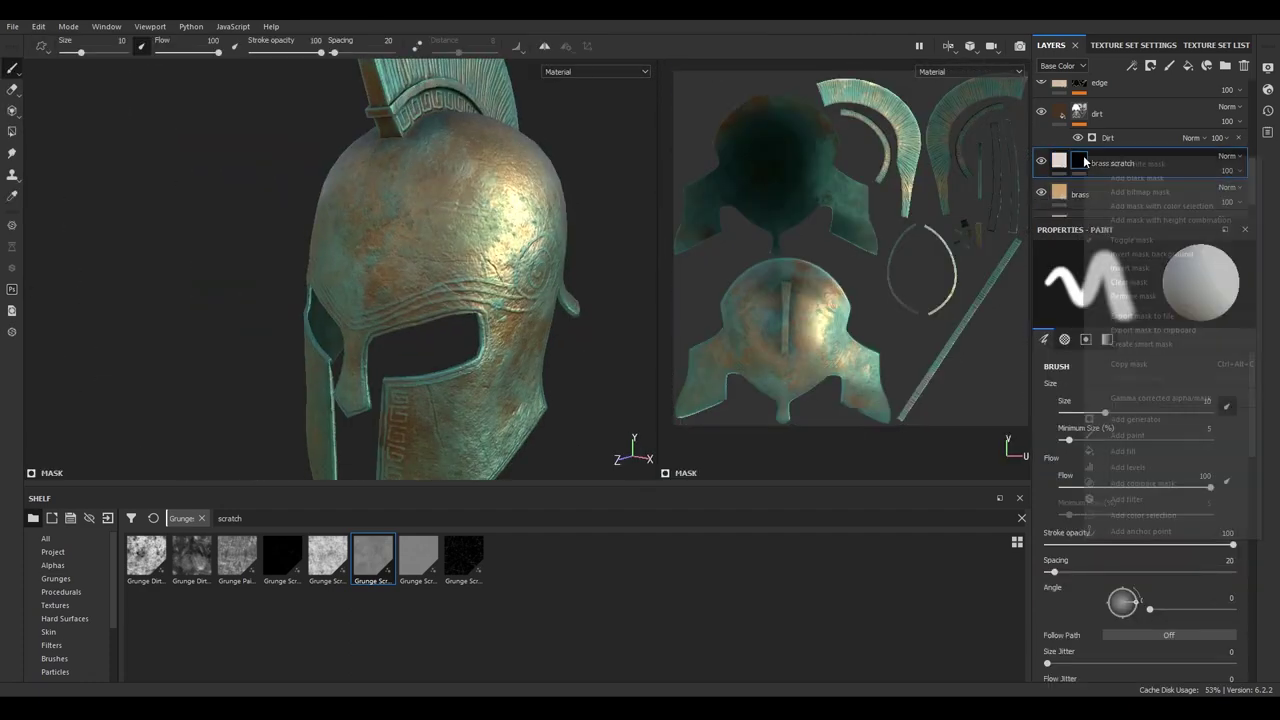
left_click(201, 518)
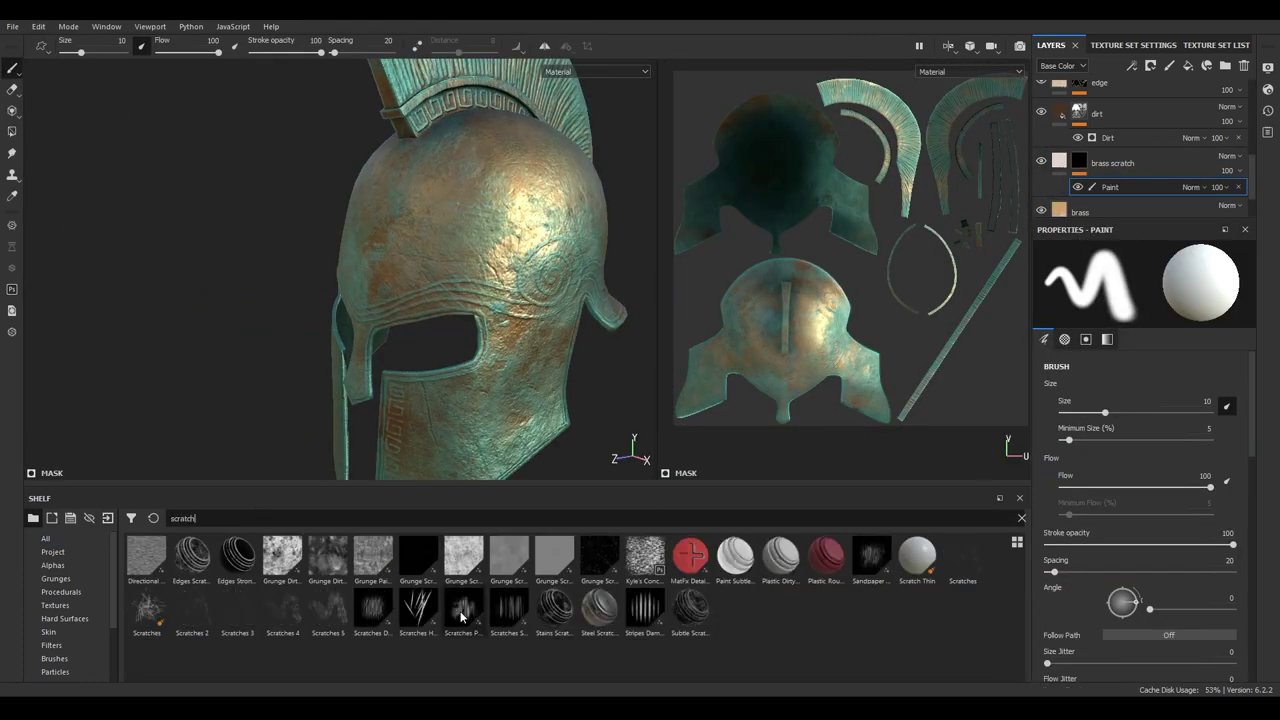
left_click(461, 617)
left_click_drag(400, 300, 432, 296, "alt")
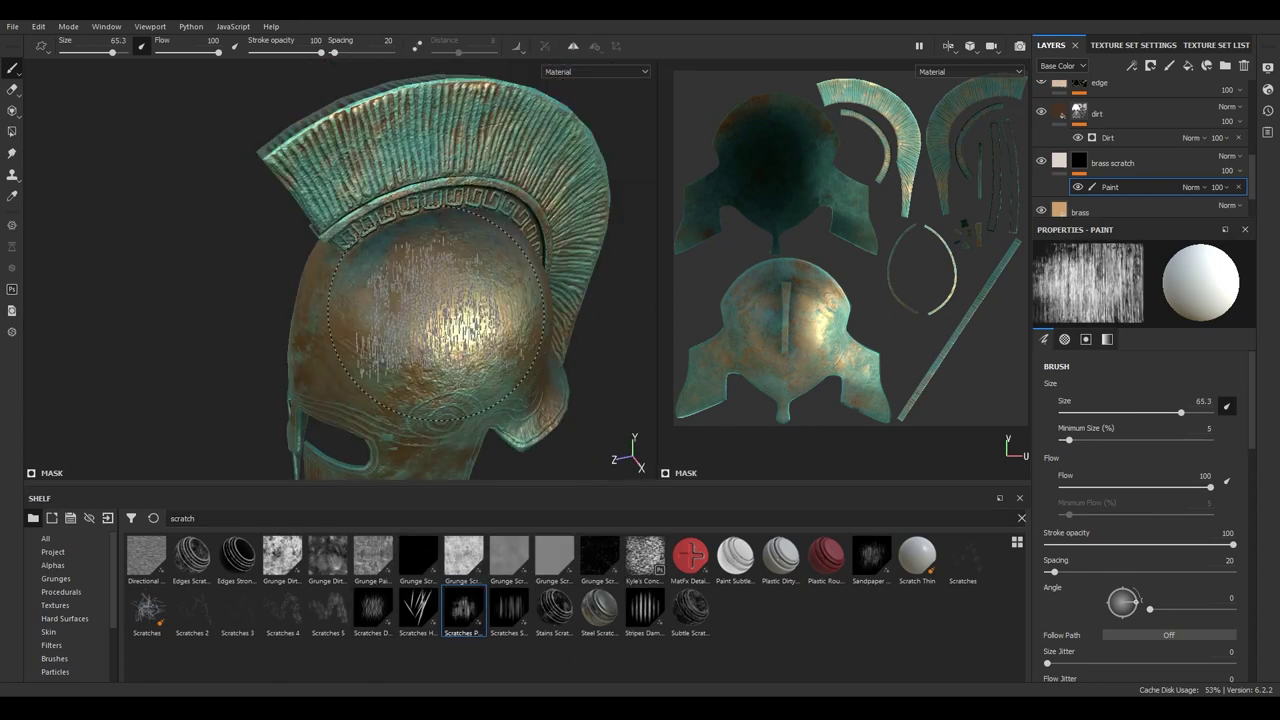
left_click(871, 555)
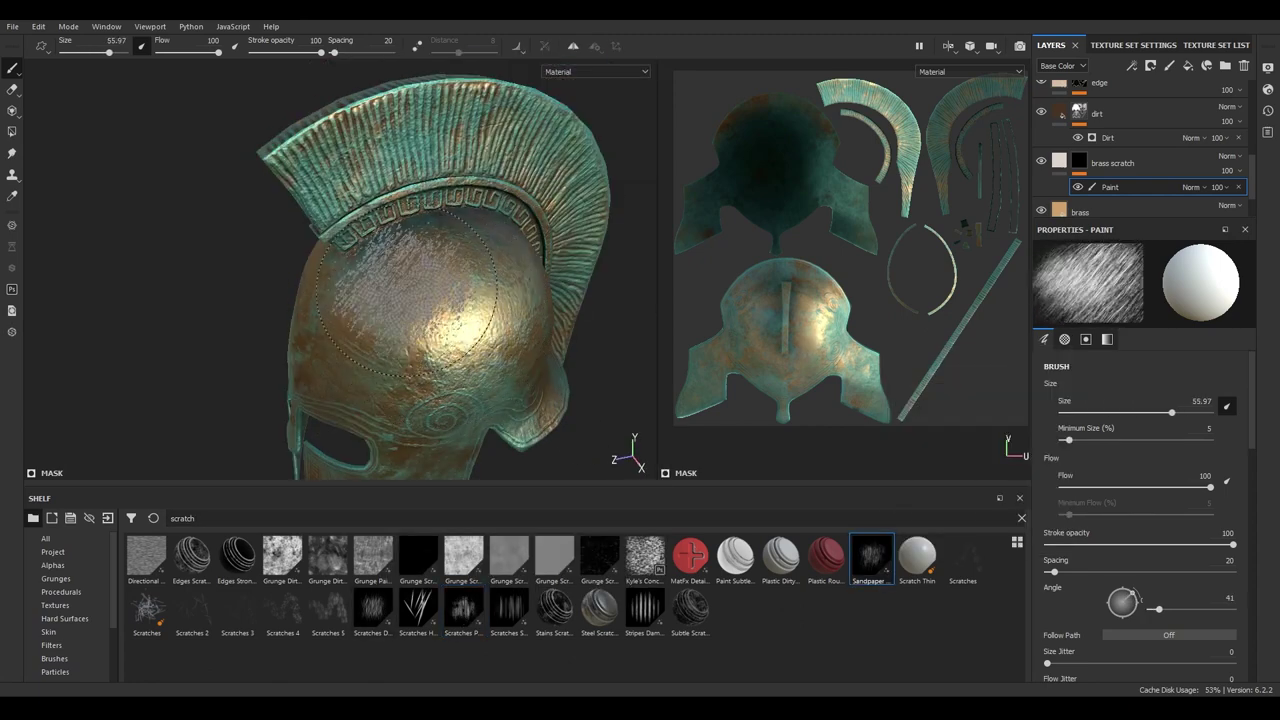
mouse_move(405, 290)
left_mouse_down("alt")
mouse_move(430, 364)
mouse_move(479, 334)
left_mouse_up("alt")
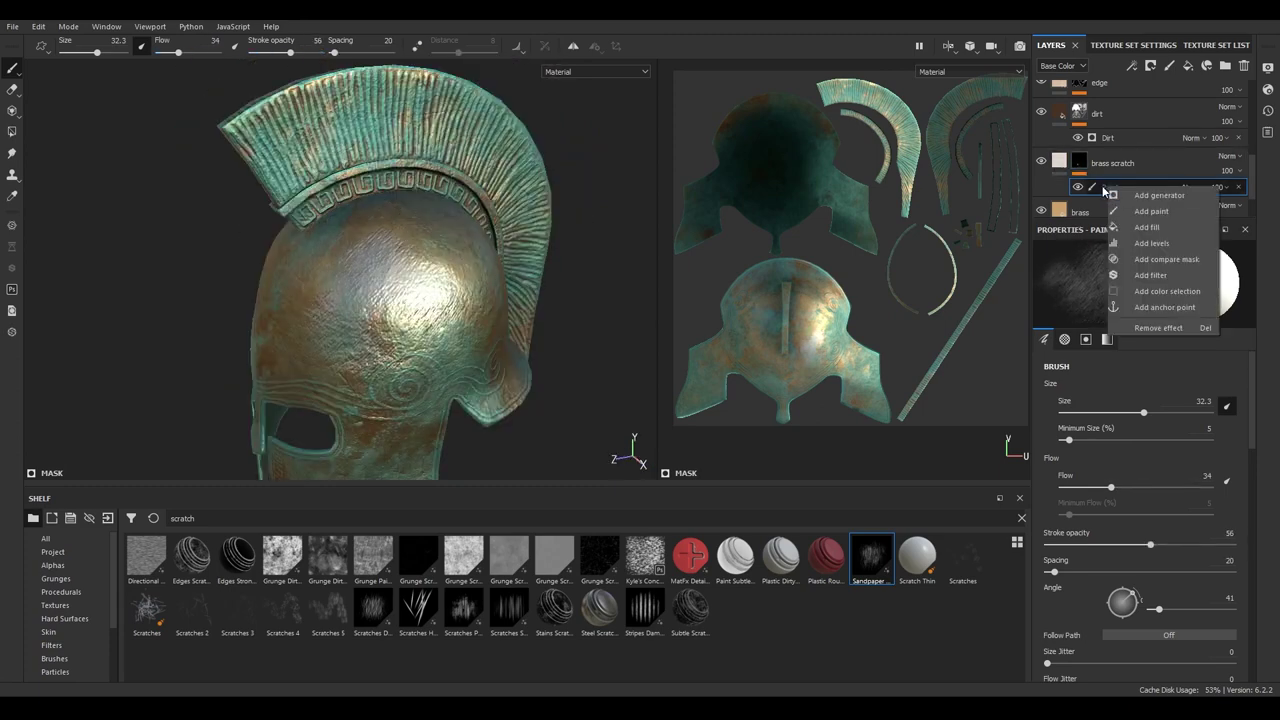
scroll(378, 259, "up", 3)
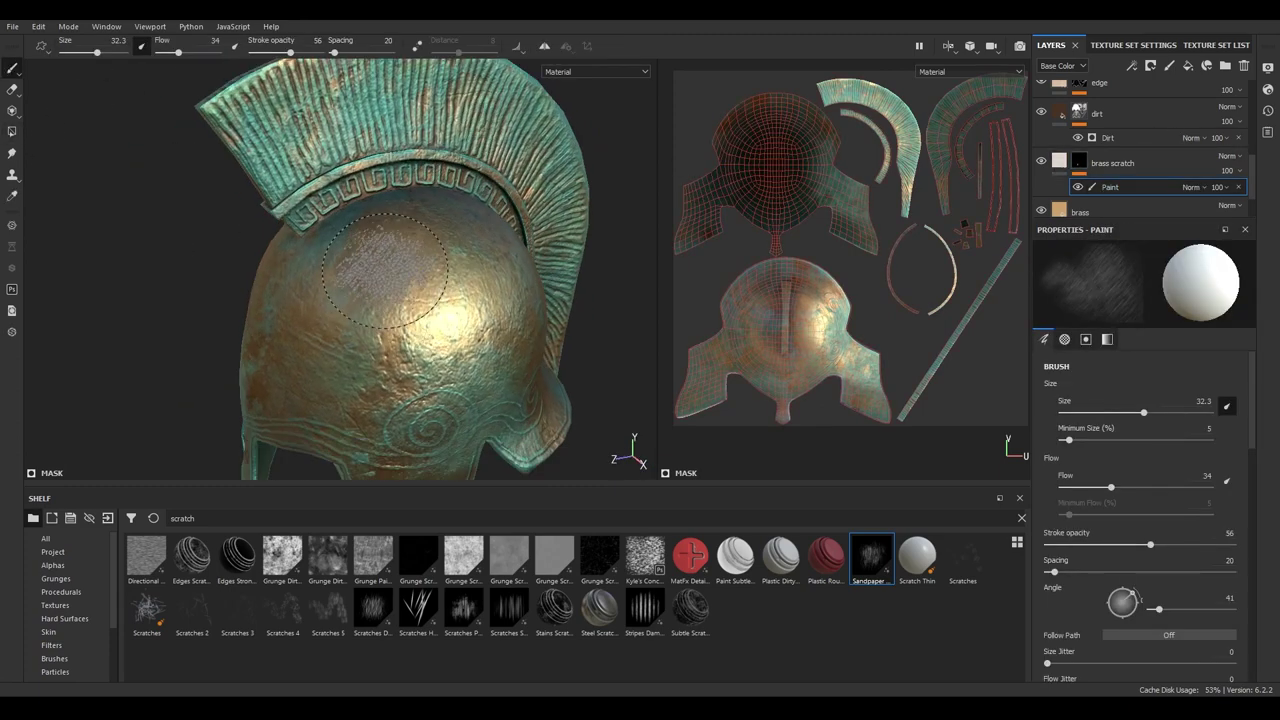
left_click_drag(378, 378, 477, 357, "alt")
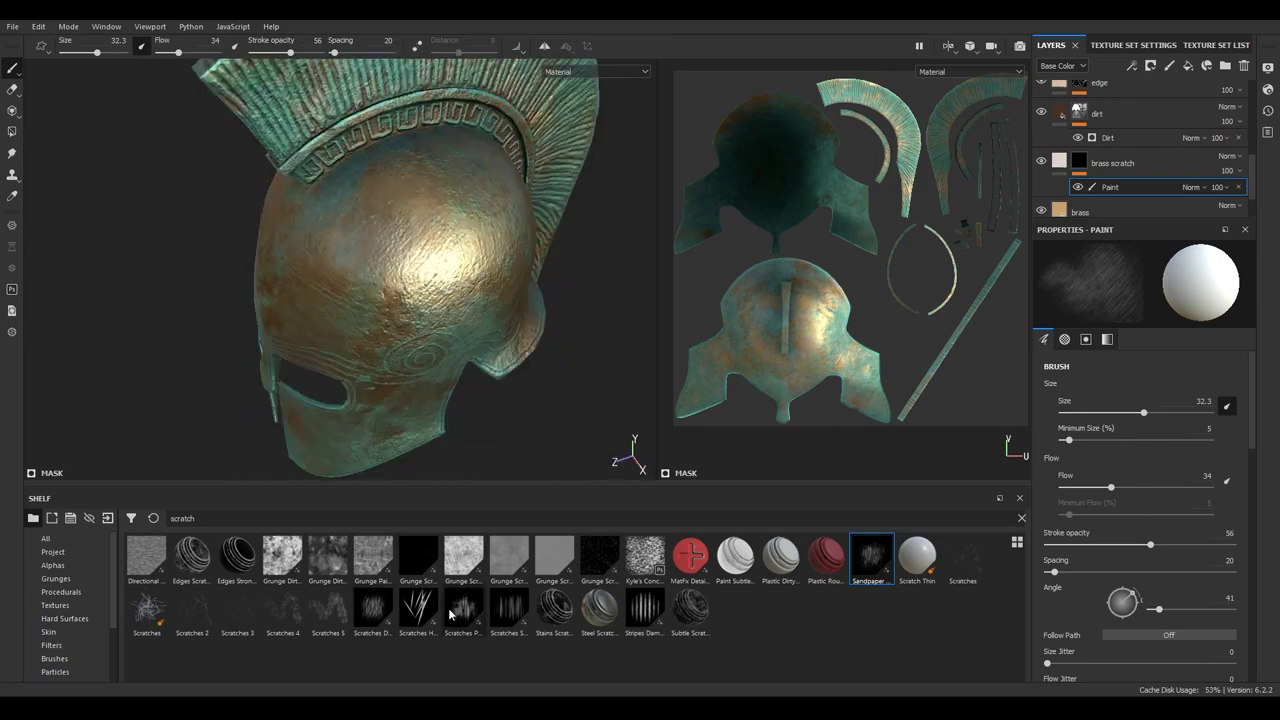
left_click(462, 610)
mouse_move(440, 420)
left_mouse_down("alt")
mouse_move(418, 262)
mouse_move(418, 276)
left_mouse_up("alt")
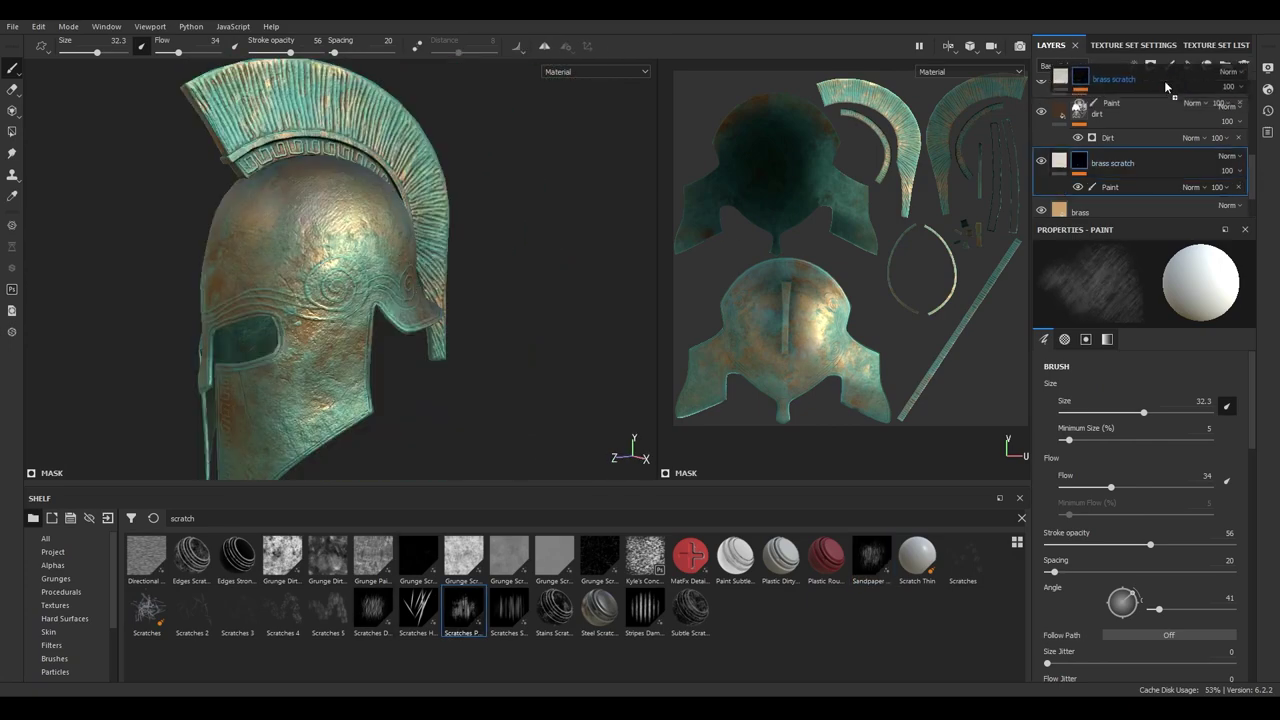
- Move the brass scratch layer to the top of the stack and select its mask paint
left_click_drag(1164, 80, 1162, 81)
left_click_drag(330, 280, 423, 292, "alt")
left_click(1059, 94)
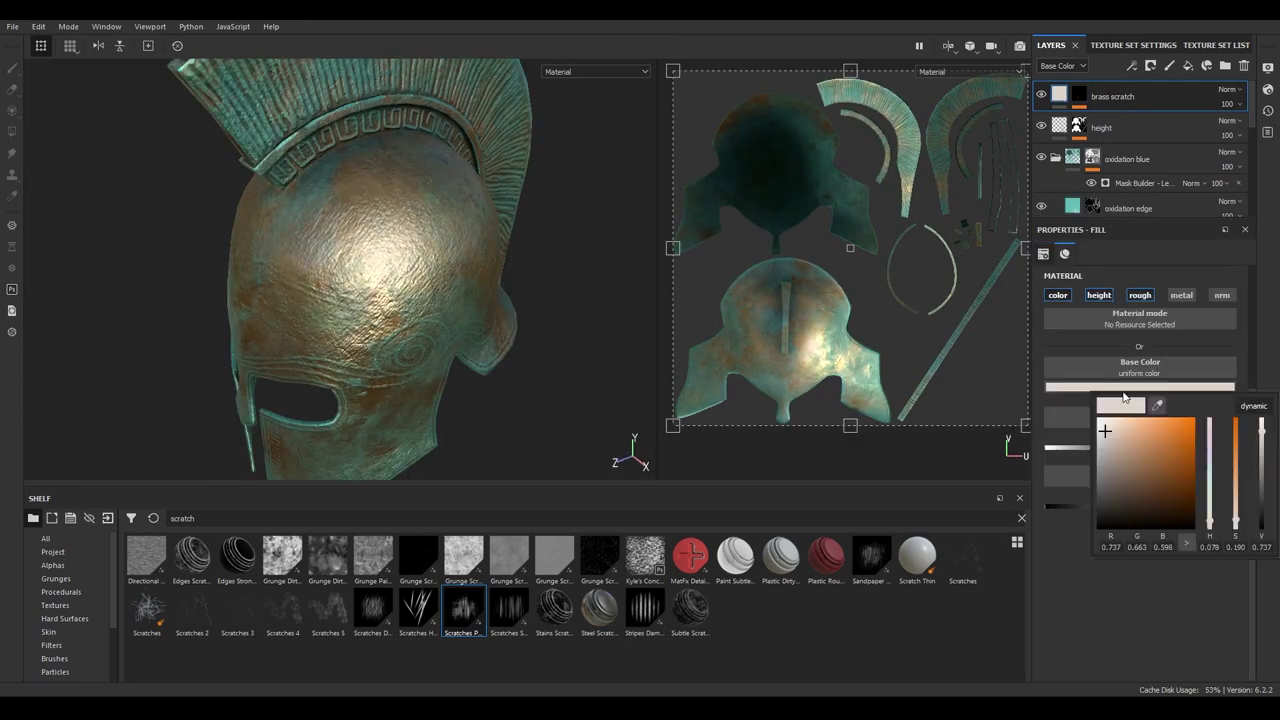
left_click(1079, 94)
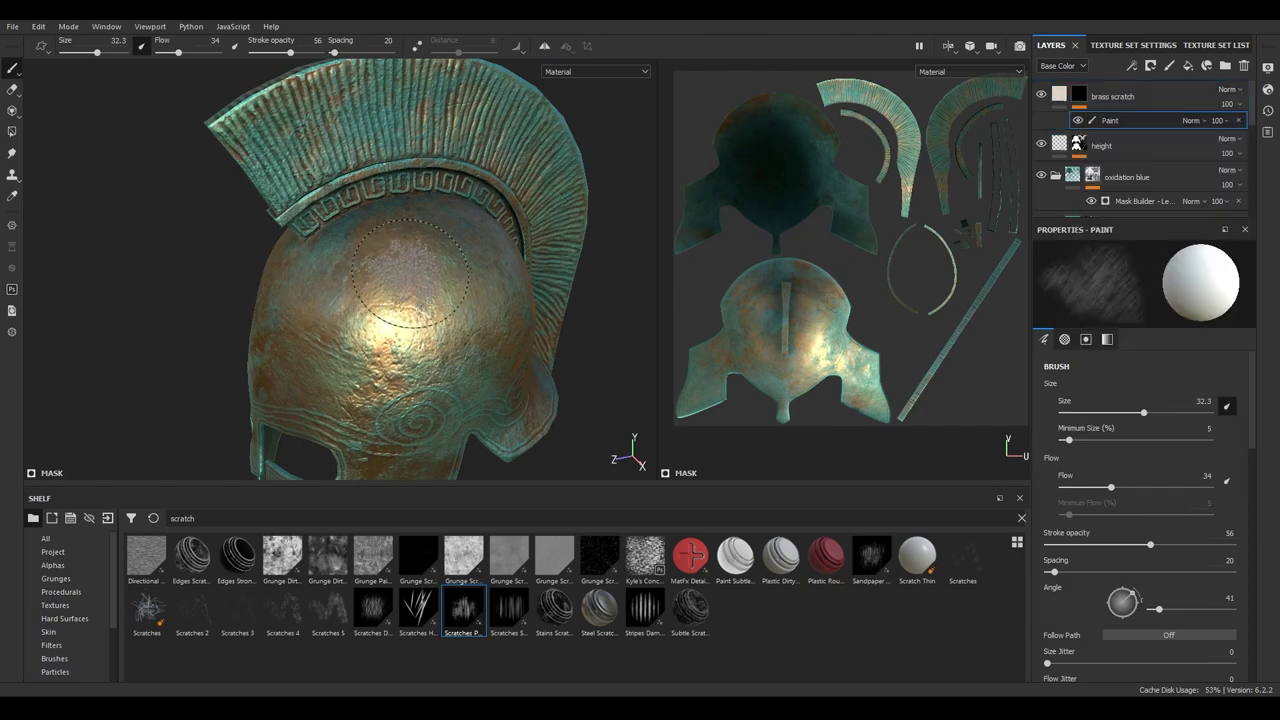
- Paint more scratches across the helmet front, checking them in base-colour and full material views
mouse_move(420, 280)
left_mouse_down("alt")
mouse_move(508, 277)
mouse_move(385, 300)
mouse_move(500, 343)
mouse_move(551, 249)
mouse_move(551, 270)
mouse_move(425, 338)
left_mouse_up("alt")
mouse_move(449, 280)
left_mouse_down("alt")
mouse_move(627, 349)
mouse_move(717, 425)
mouse_move(423, 363)
mouse_move(365, 340)
mouse_move(374, 299)
left_mouse_up("alt")
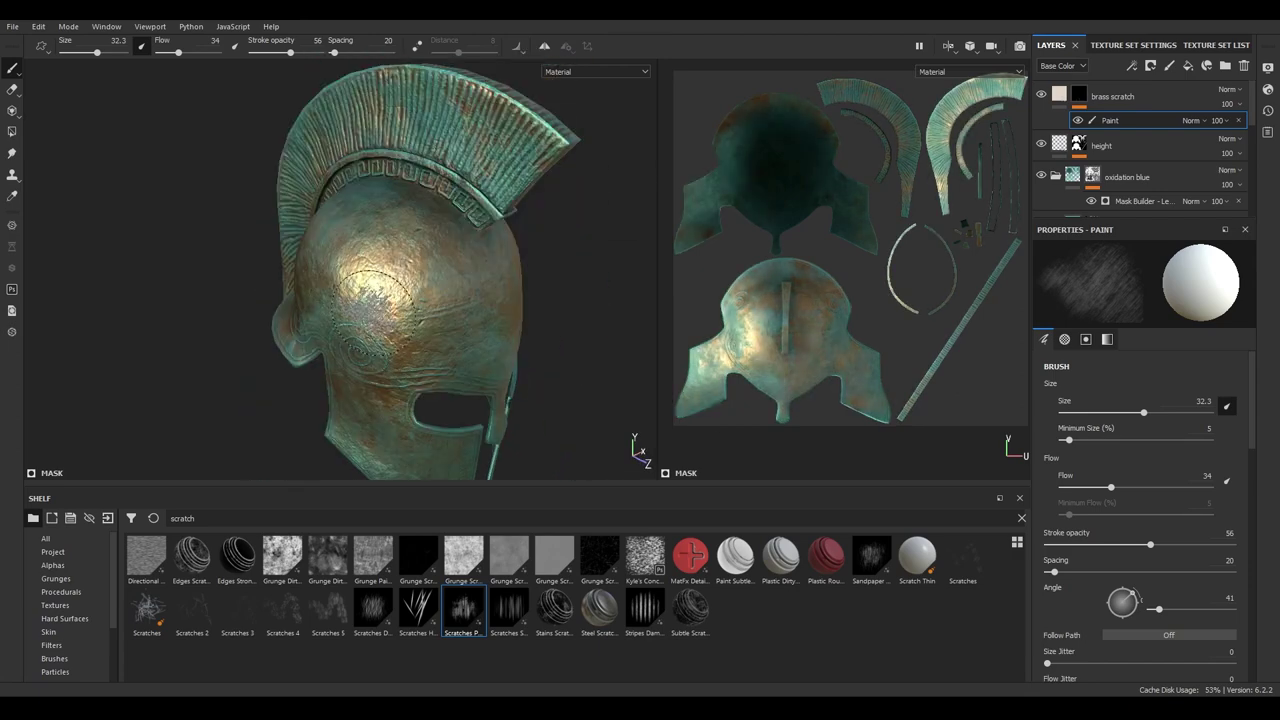
key("c")
mouse_move(509, 251)
left_mouse_down("alt")
mouse_move(337, 251)
mouse_move(409, 243)
mouse_move(305, 310)
mouse_move(451, 277)
left_mouse_up("alt")
scroll(451, 277, "up", 3)
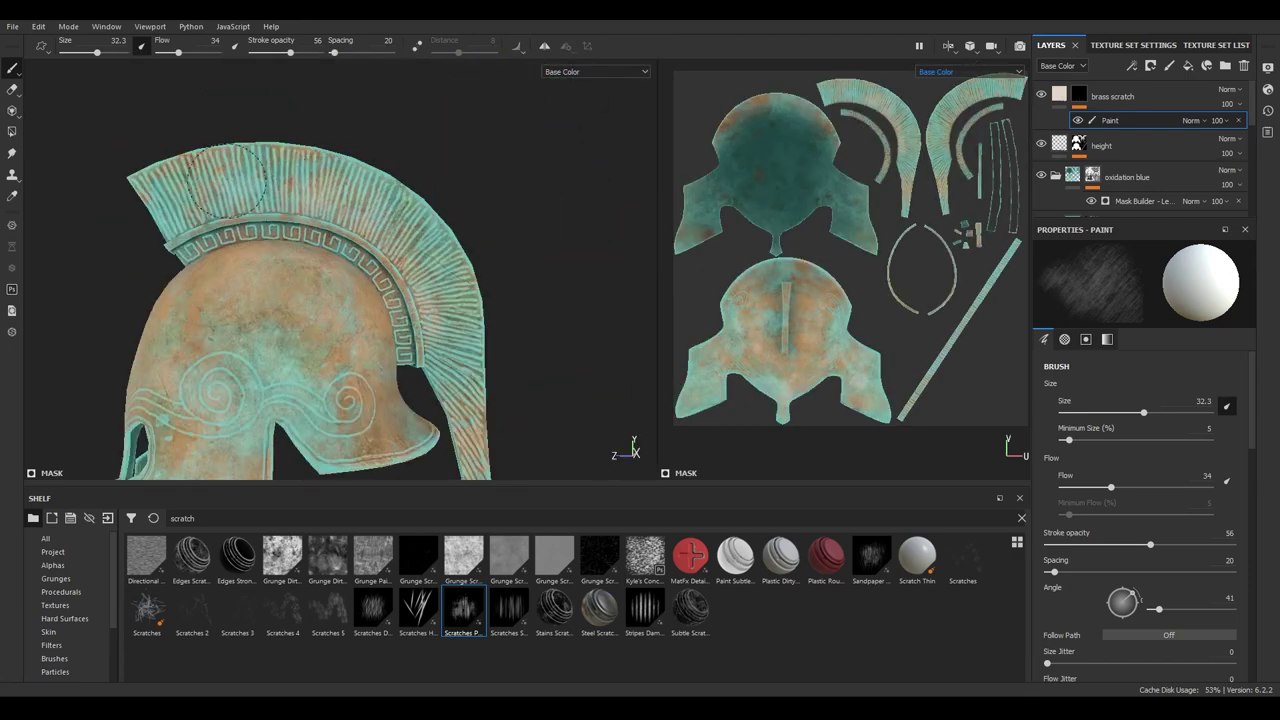
scroll(467, 210, "up", 2)
left_click_drag(467, 210, 405, 237, "alt")
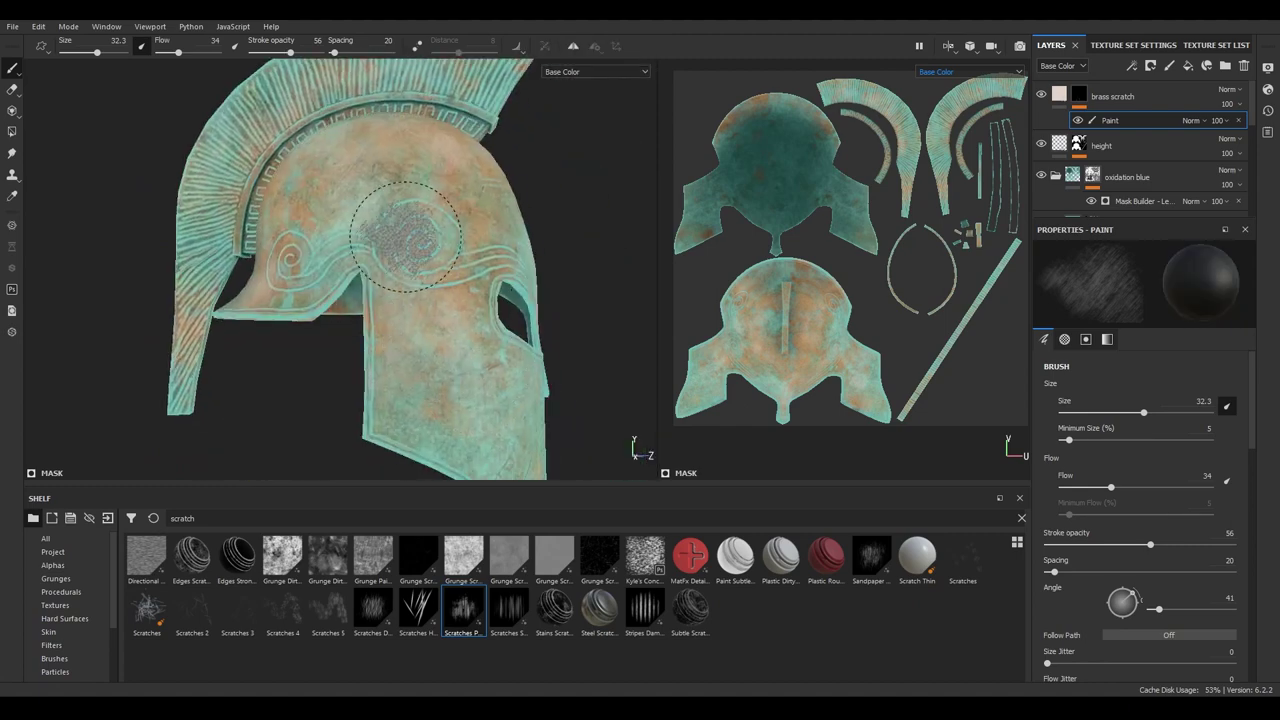
left_click(946, 91)
left_click_drag(540, 250, 485, 260, "alt")
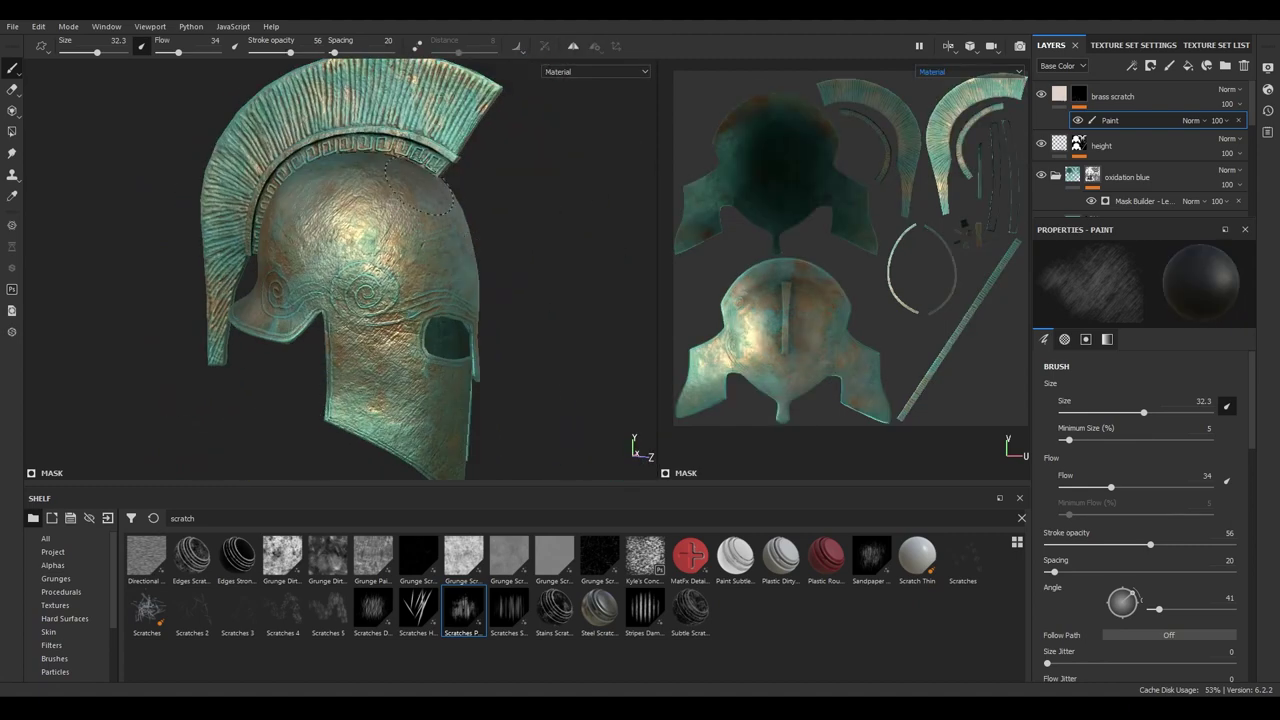
left_click_drag(420, 185, 497, 340, "alt")
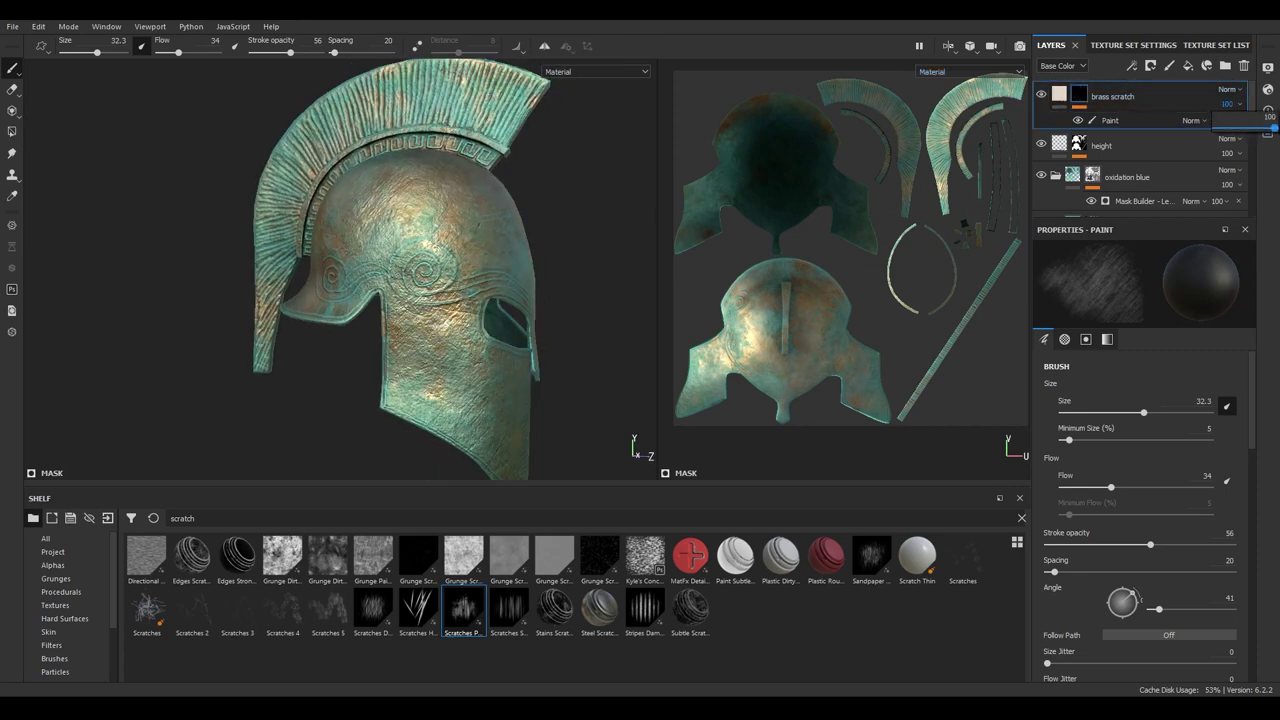
left_click(1059, 95)
- Set the oxidation blue group to Normal blending at 77 opacity
scroll(400, 260, "down", 5)
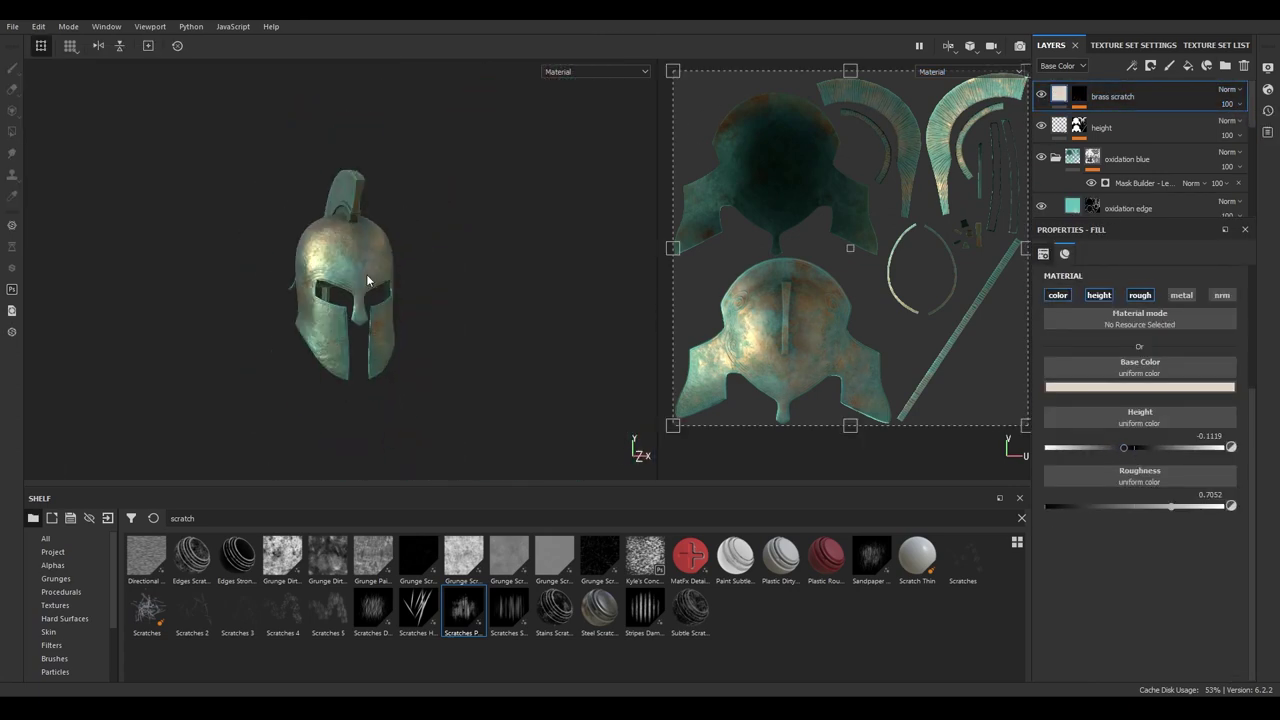
left_click_drag(400, 260, 470, 260, "alt")
left_click(1092, 157)
left_click(1227, 152)
left_click(1190, 180)
scroll(461, 215, "up", 5)
left_click(1227, 152)
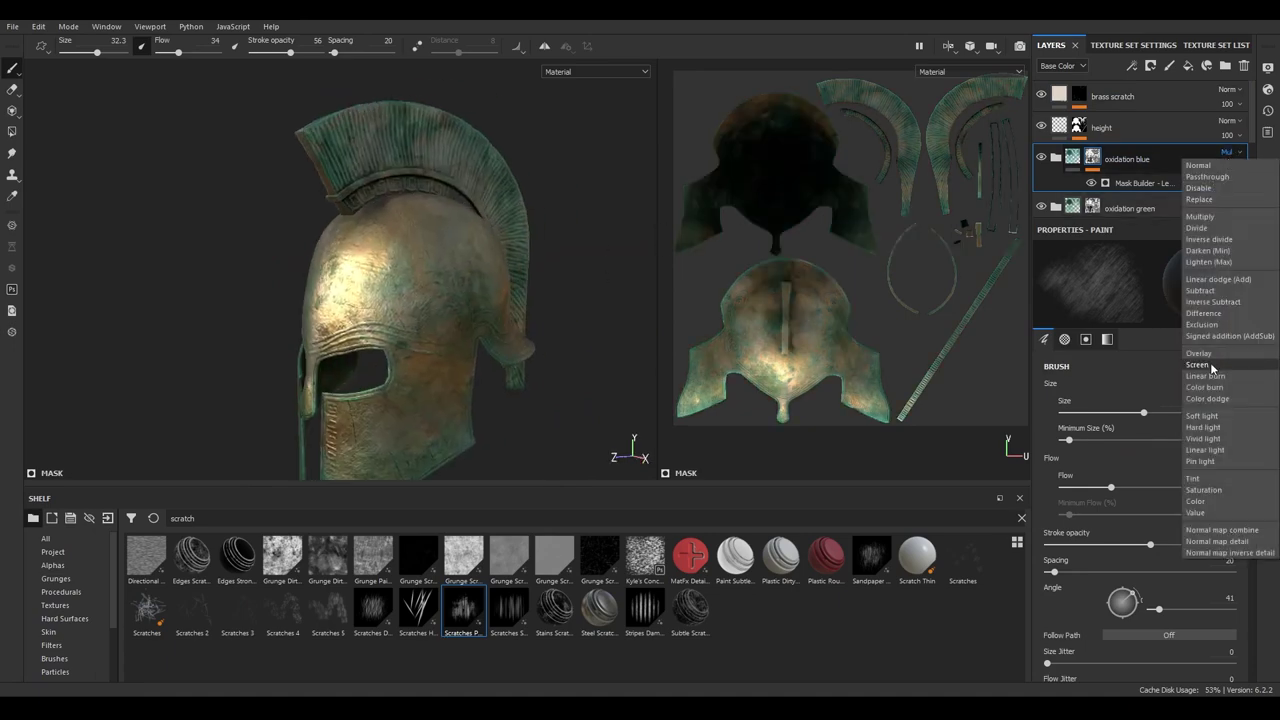
left_click(1217, 292)
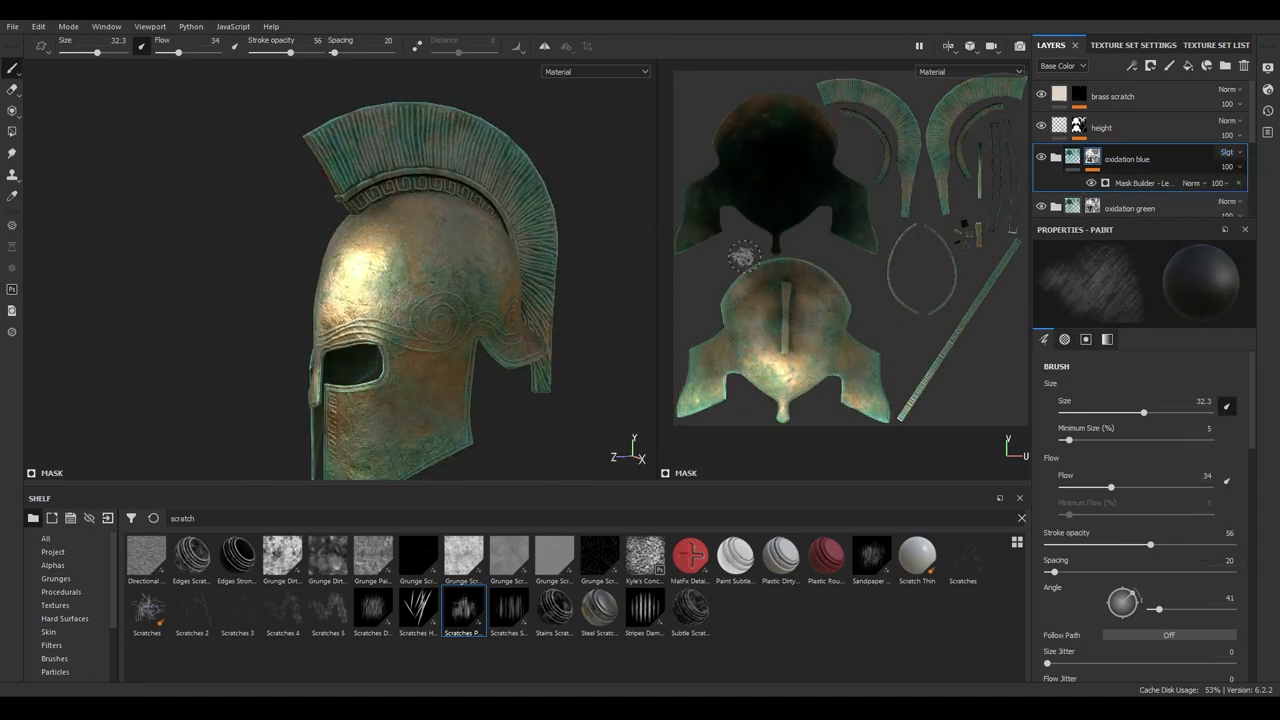
left_click(1227, 152)
left_click(1198, 165)
left_click(1227, 166)
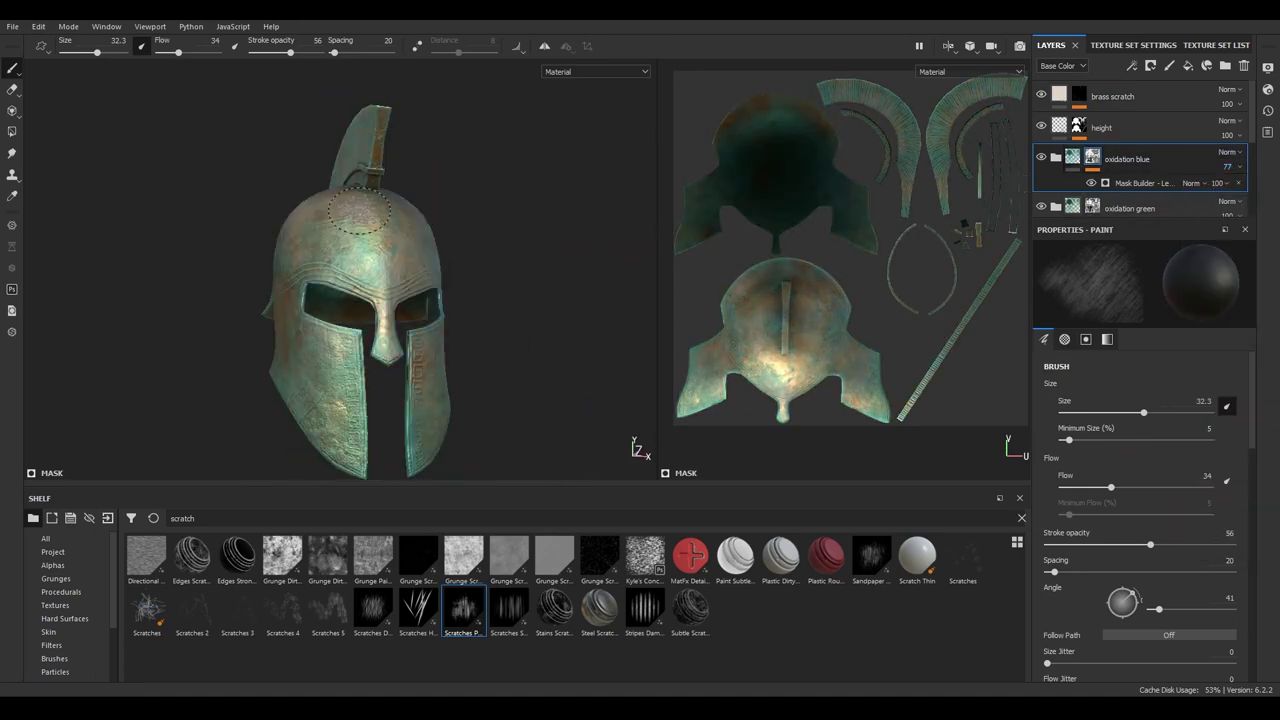
- Toggle the oxidation blue layer off and on to compare its blue-green tint
left_click_drag(358, 209, 381, 297, "alt")
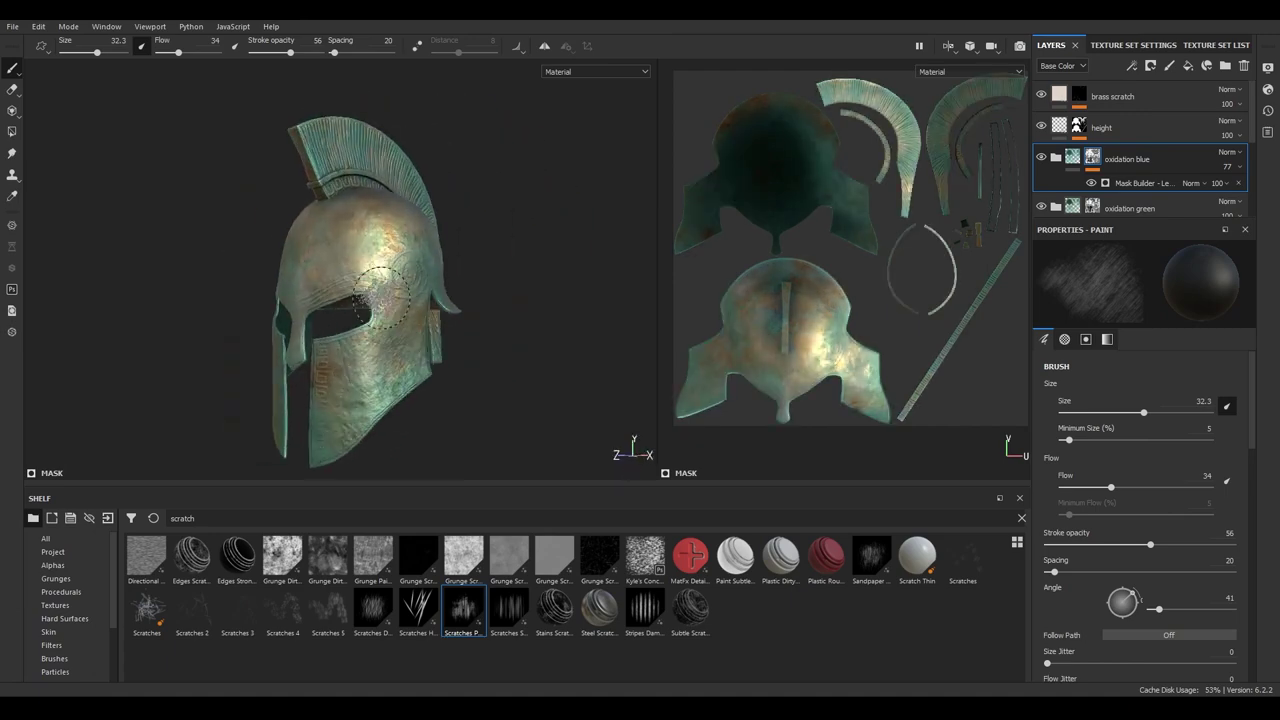
left_click(1041, 158)
left_click(1041, 208)
mouse_move(400, 250)
left_mouse_down("alt")
mouse_move(425, 268)
mouse_move(410, 315)
left_mouse_up("alt")
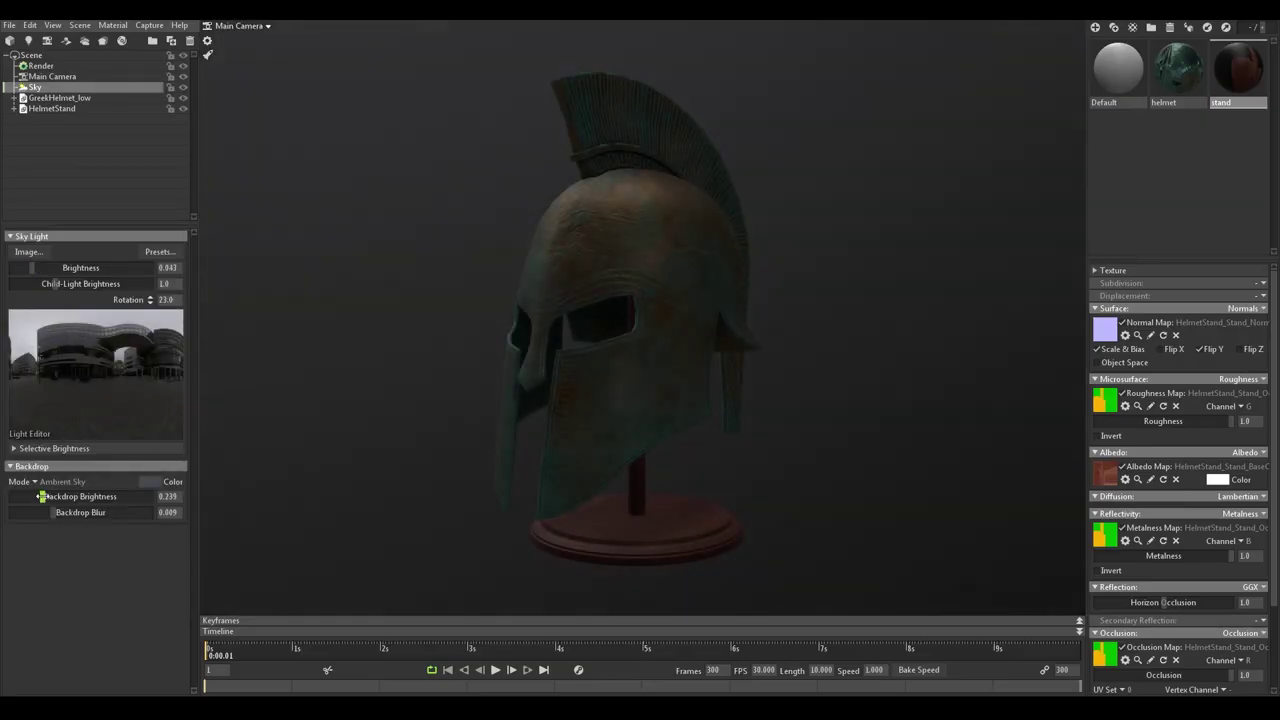
- Add a shadow catcher and a spot light, adjusting render and main camera settings
left_click(84, 40)
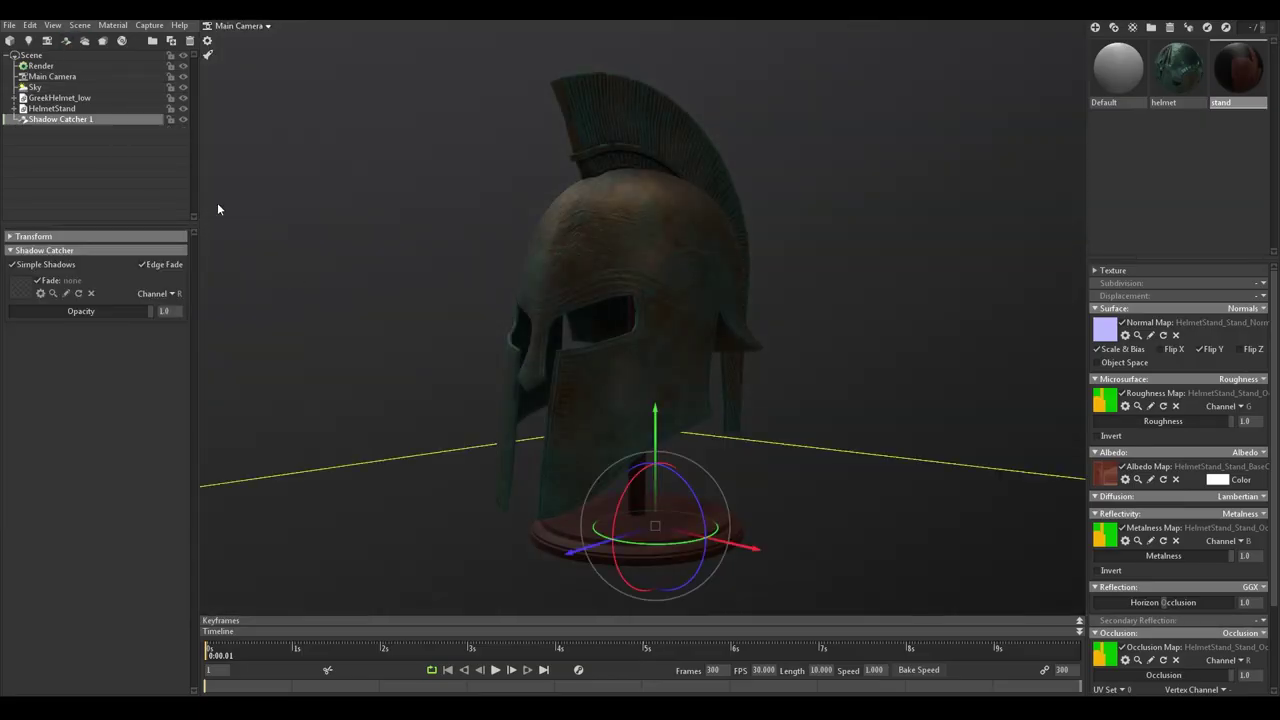
left_click(40, 65)
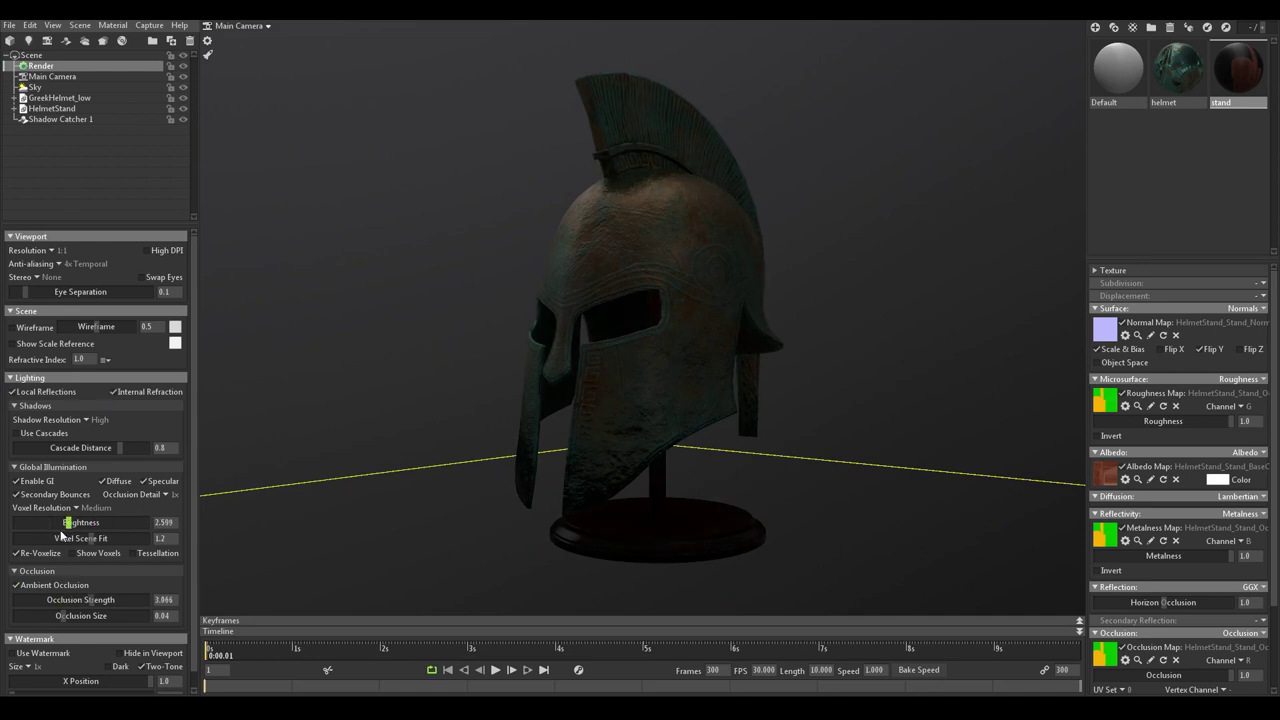
left_click(52, 76)
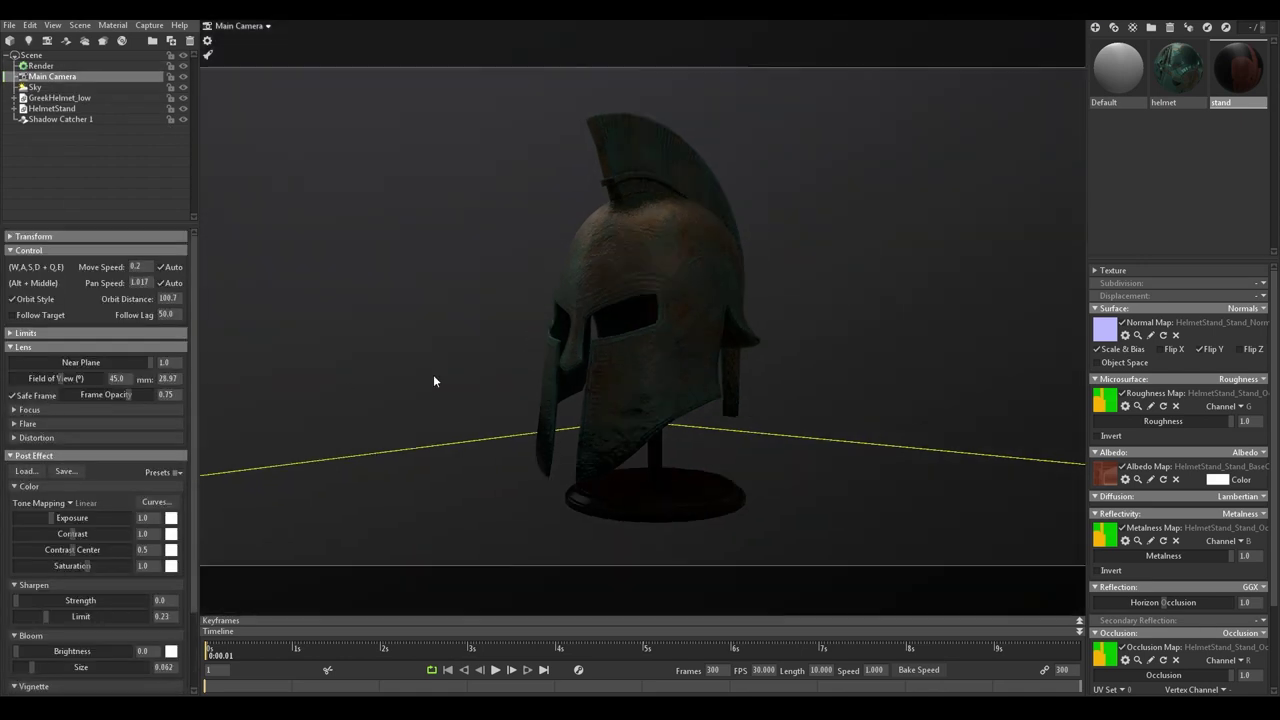
left_click_drag(433, 381, 446, 367)
scroll(104, 322, "down", 2)
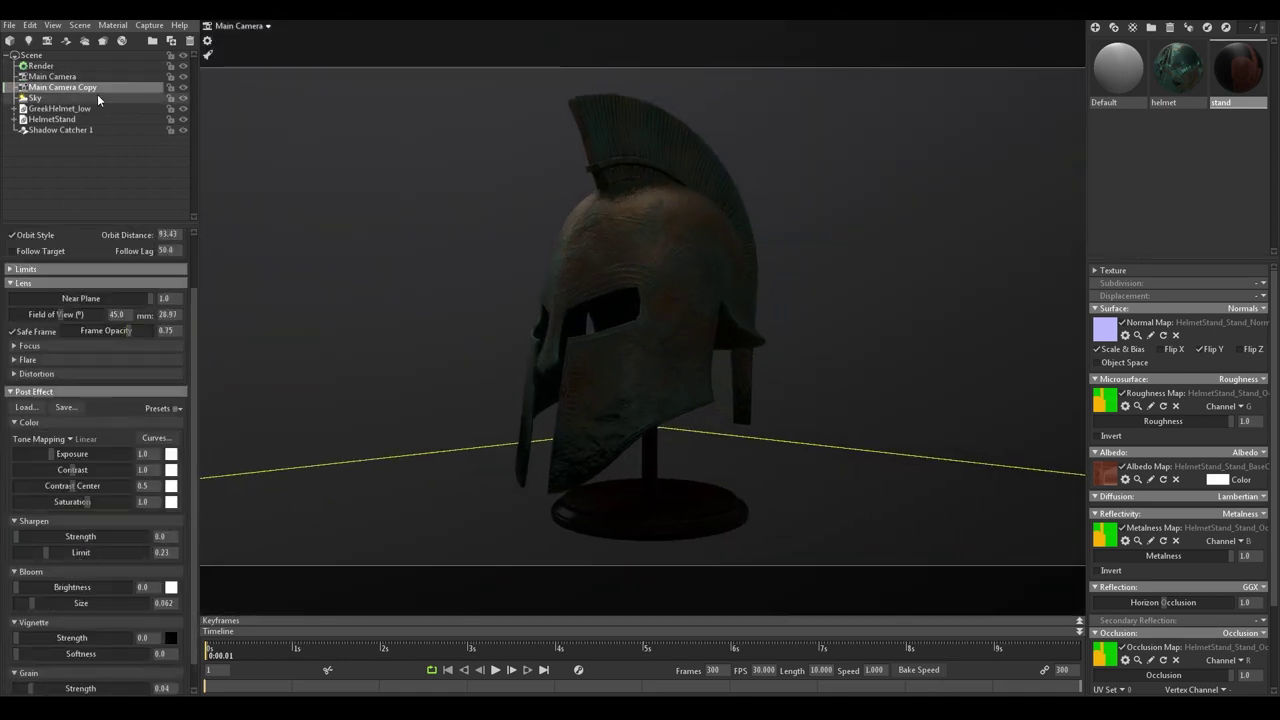
left_click(274, 40)
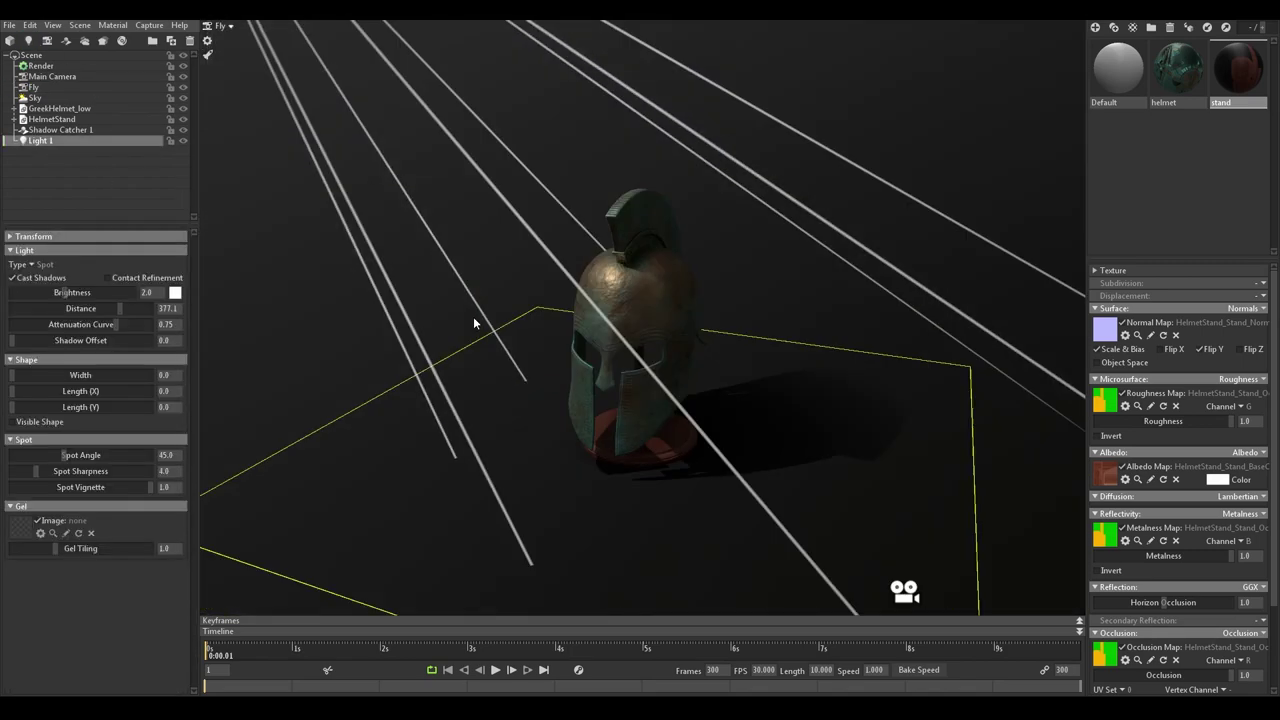
left_click_drag(473, 316, 602, 356)
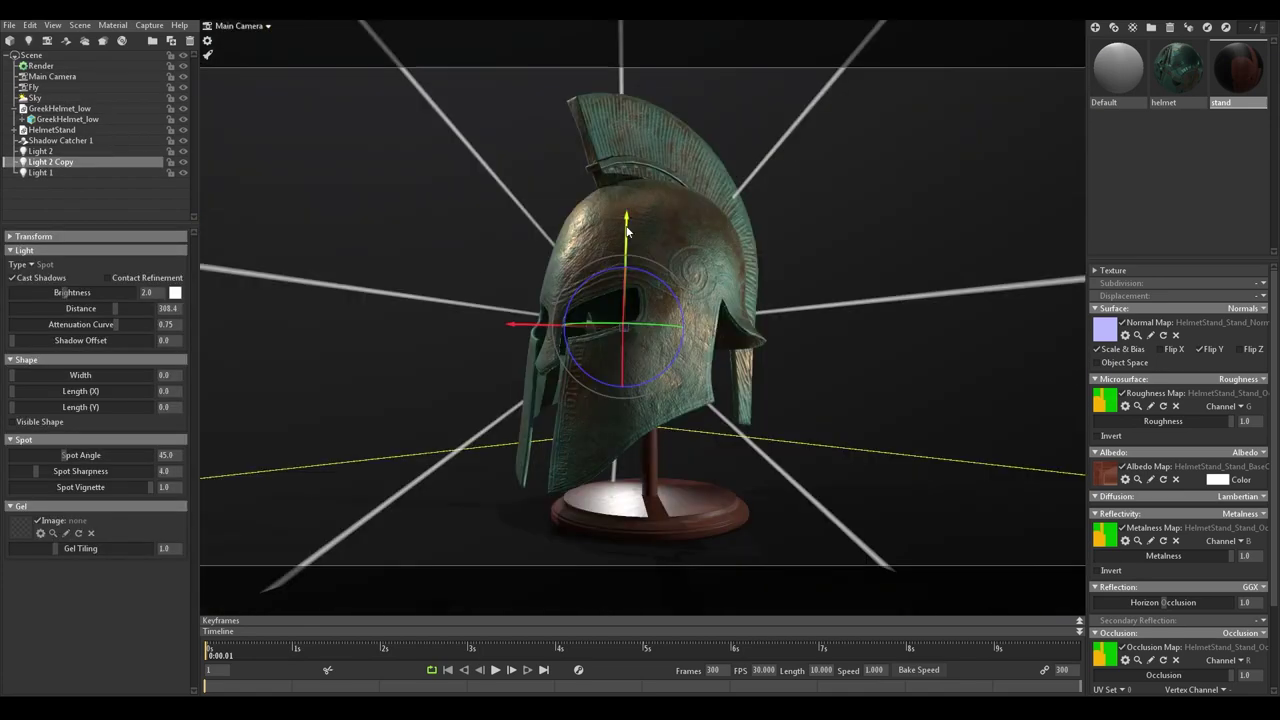
- Widen Light 1, dim Light 2, and set the helmet material's translucency to 0
left_click(52, 76)
left_click(55, 161)
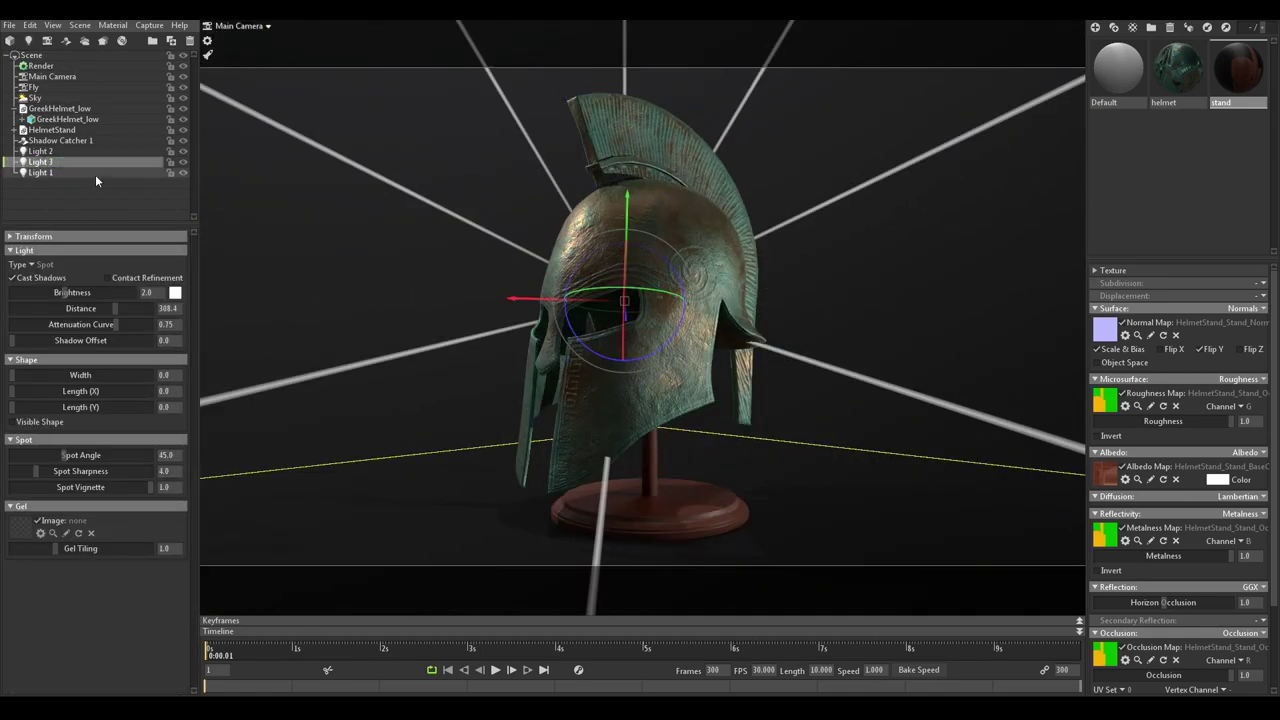
left_click(77, 151)
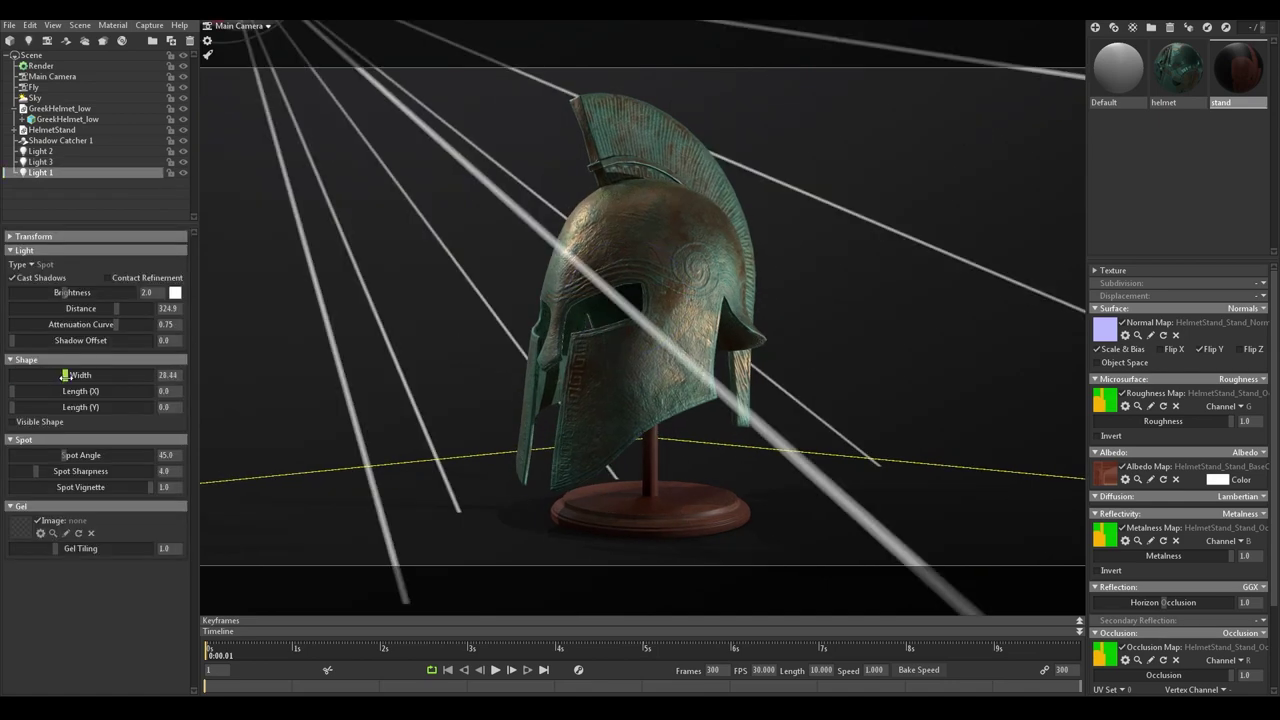
left_click(342, 305)
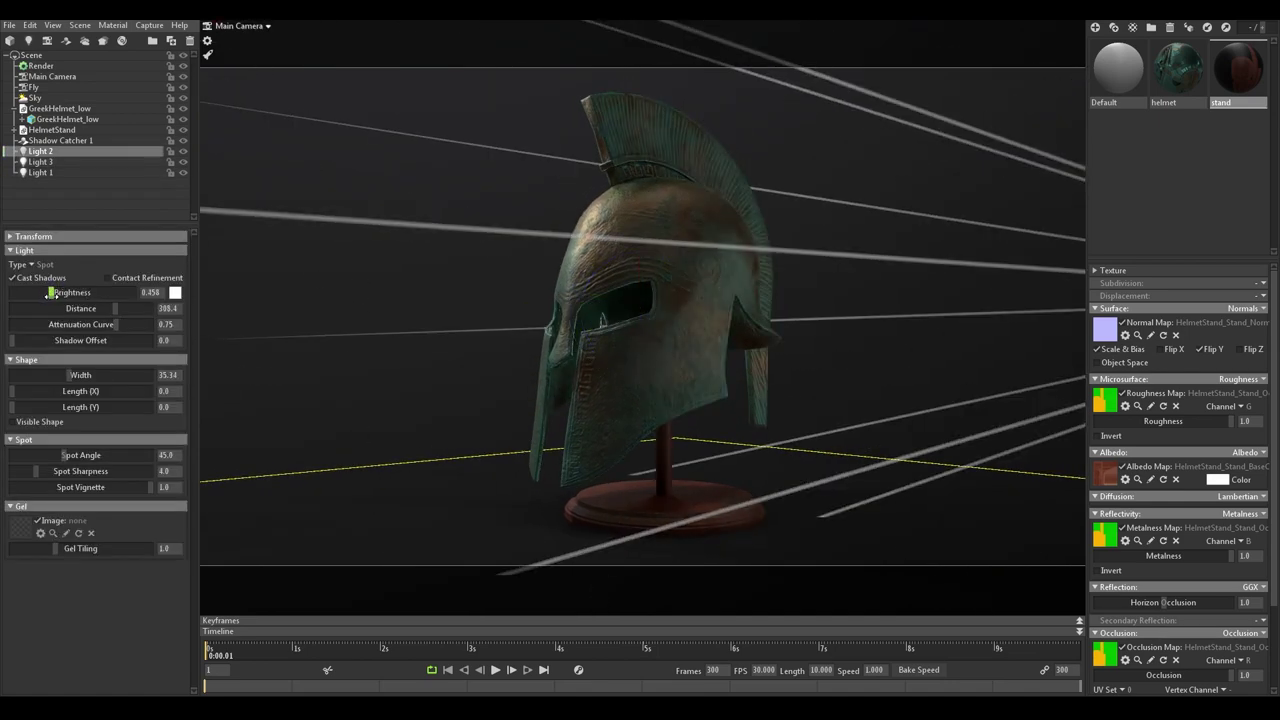
left_click(1178, 65)
scroll(1128, 543, "down", 2)
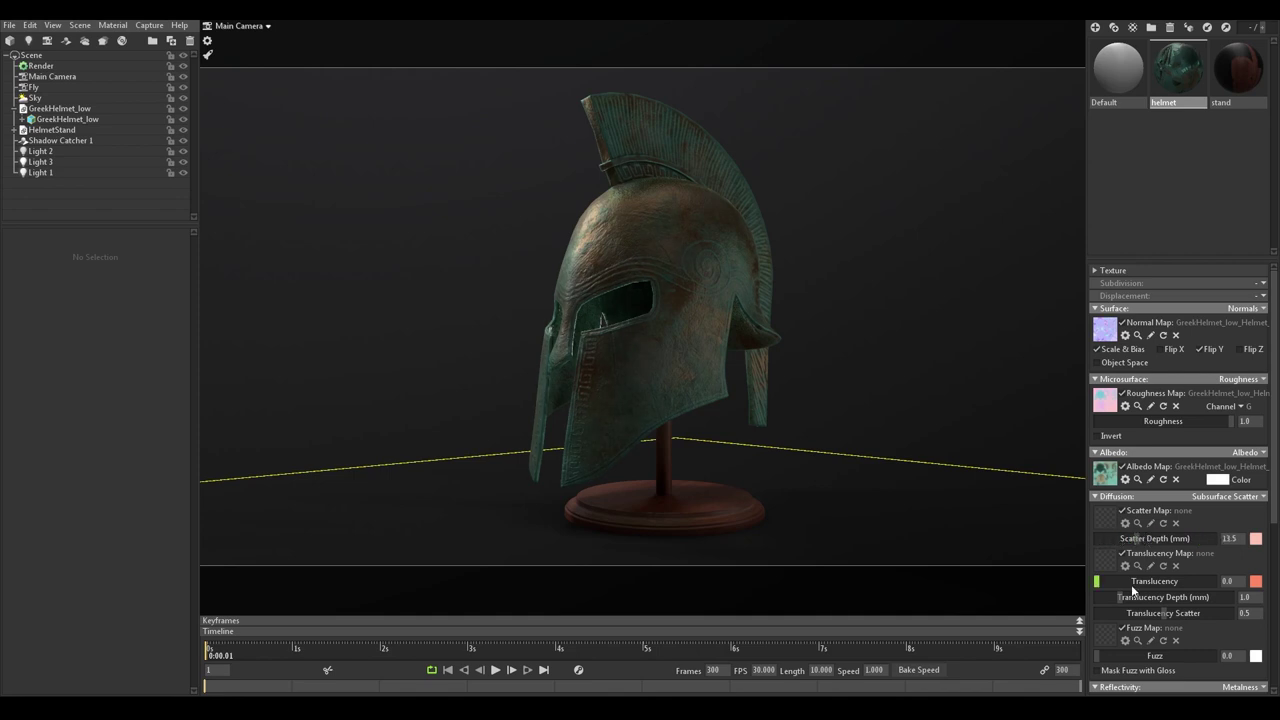
left_click_drag(1167, 588, 1164, 600)
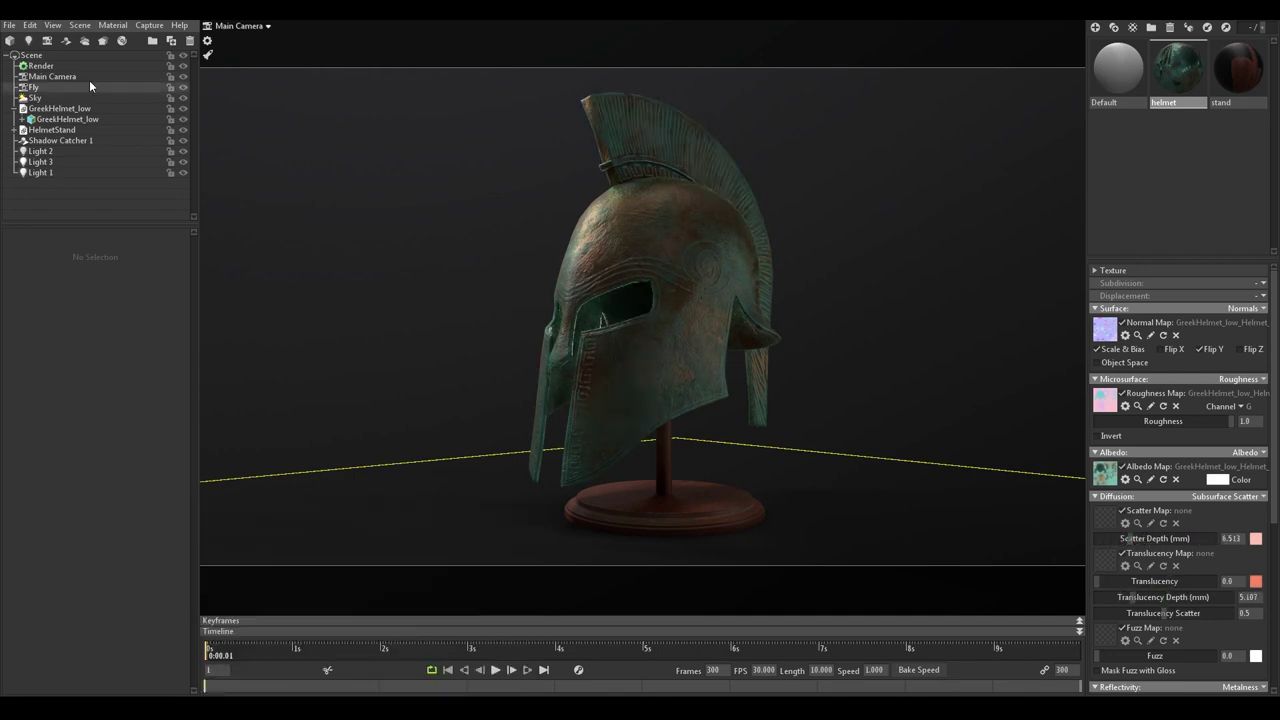
- Set camera post effects: exposure 2.412, sharpen 0.348, bloom 0.035, vignette 0.201, grain 0.169
left_click(60, 66)
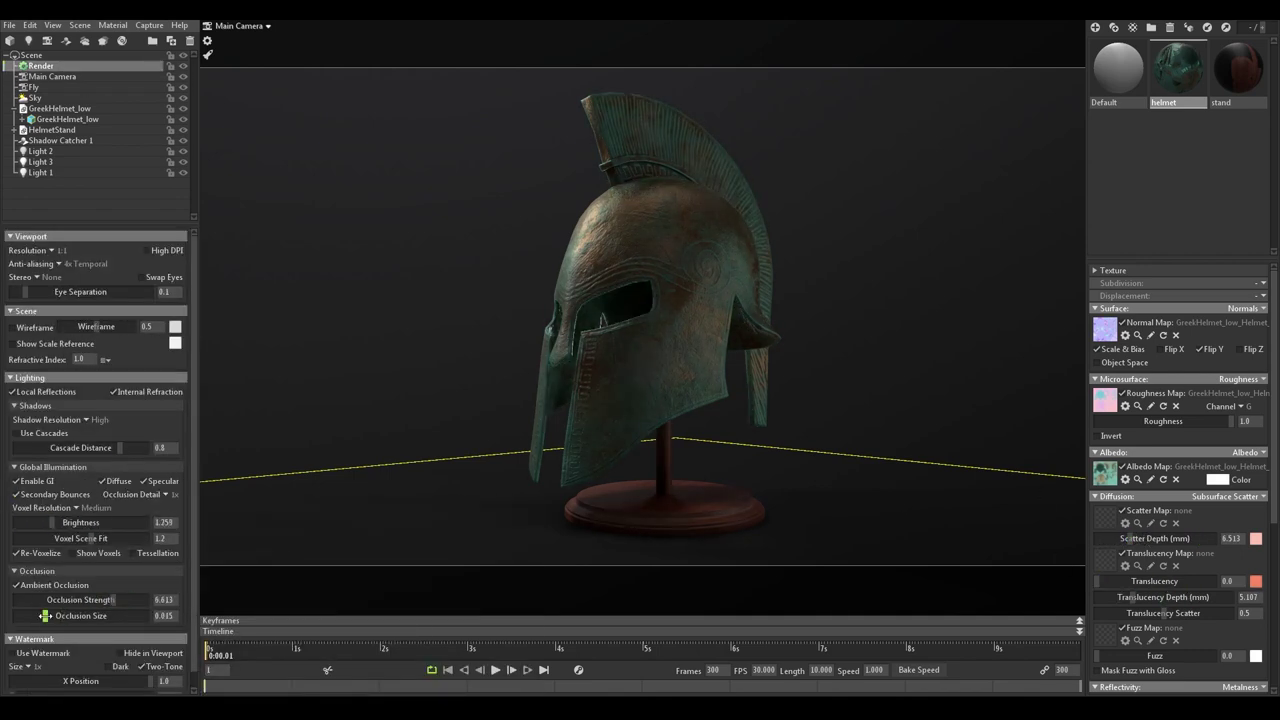
left_click(52, 76)
mouse_move(56, 517)
left_mouse_down()
mouse_move(80, 531)
mouse_move(92, 566)
left_mouse_up()
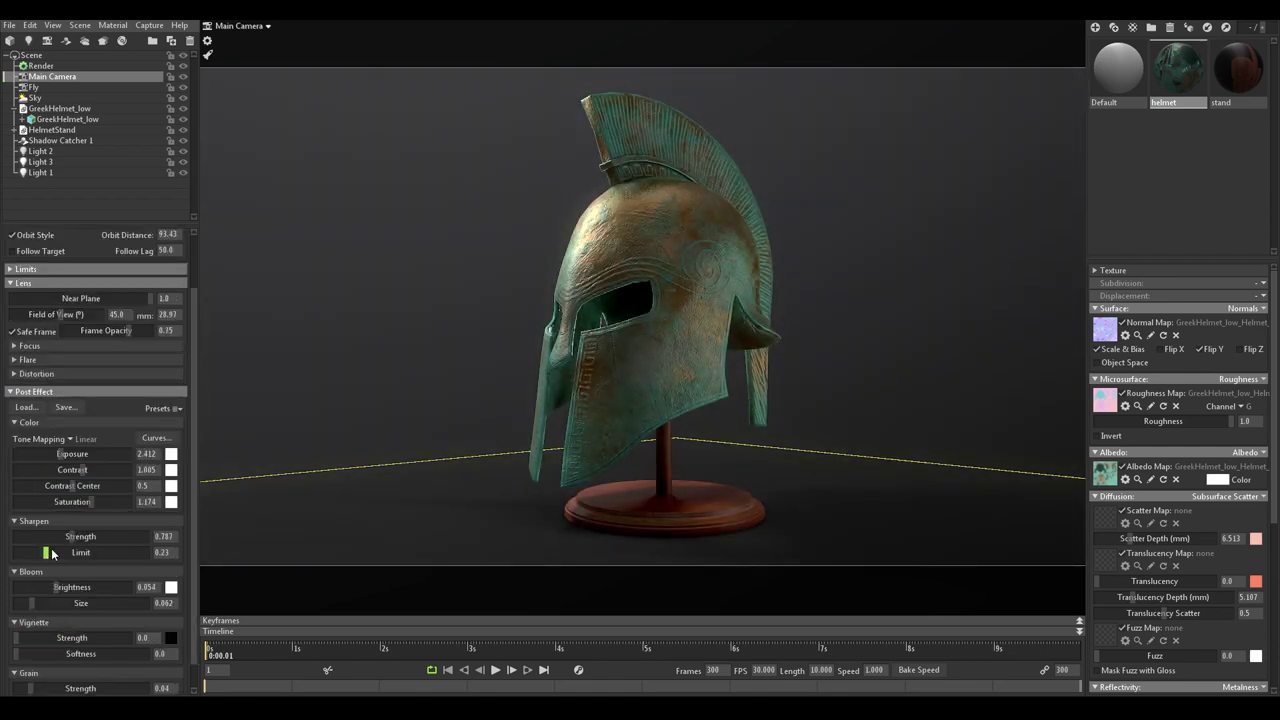
scroll(45, 630, "down", 3)
left_click_drag(35, 610, 57, 610)
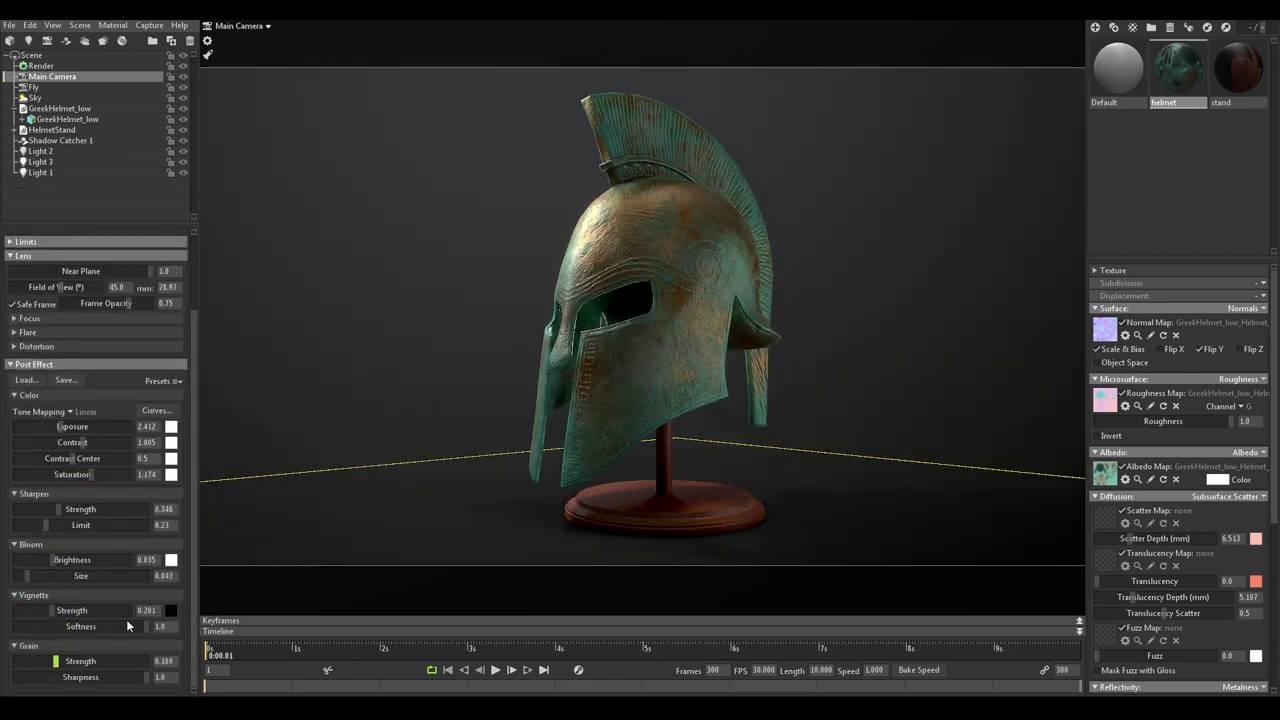
mouse_move(460, 440)
left_mouse_down()
mouse_move(515, 418)
mouse_move(471, 402)
mouse_move(481, 357)
mouse_move(588, 447)
mouse_move(500, 430)
left_mouse_up()
- Move Light 3 to the helmet's front-left
left_click(52, 76)
left_click(40, 161)
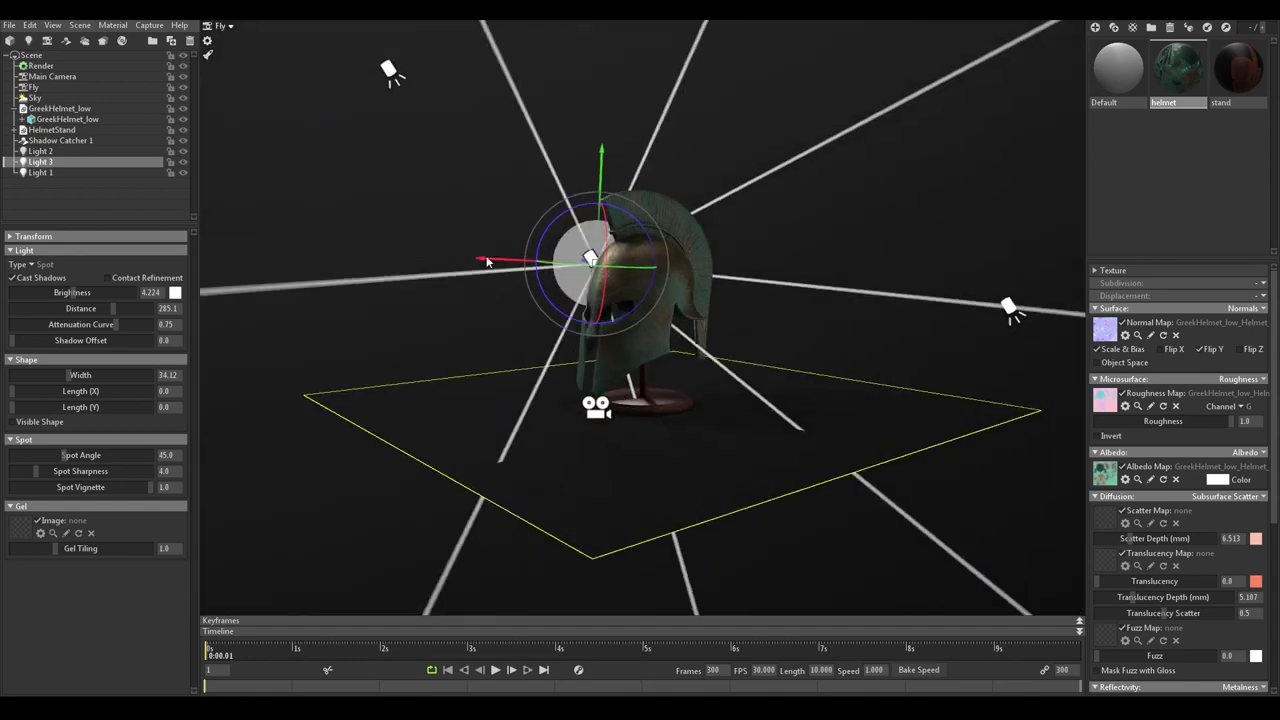
left_click(222, 25)
left_click(245, 40)
left_click(525, 228)
mouse_move(568, 215)
left_mouse_down()
mouse_move(531, 266)
mouse_move(559, 109)
mouse_move(531, 361)
mouse_move(565, 345)
left_mouse_up()
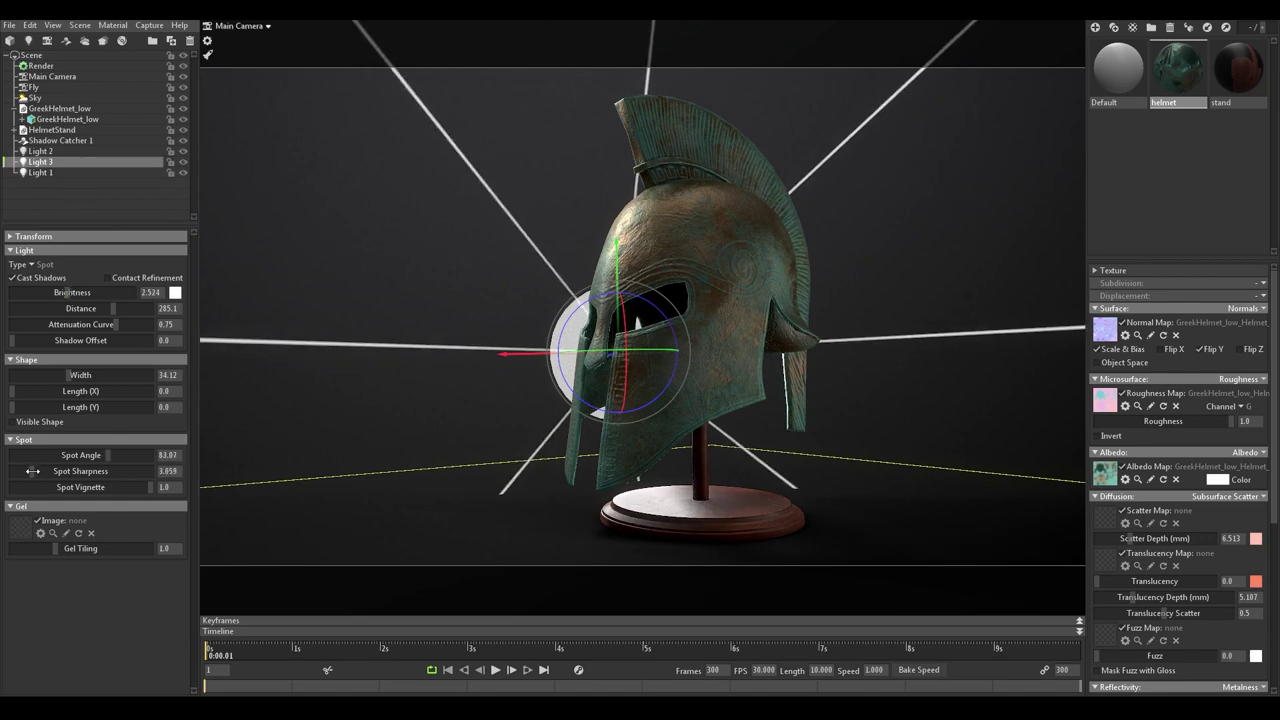
- Enable depth of field on the main camera with focus distance 73.86
left_click(416, 303)
left_click(52, 76)
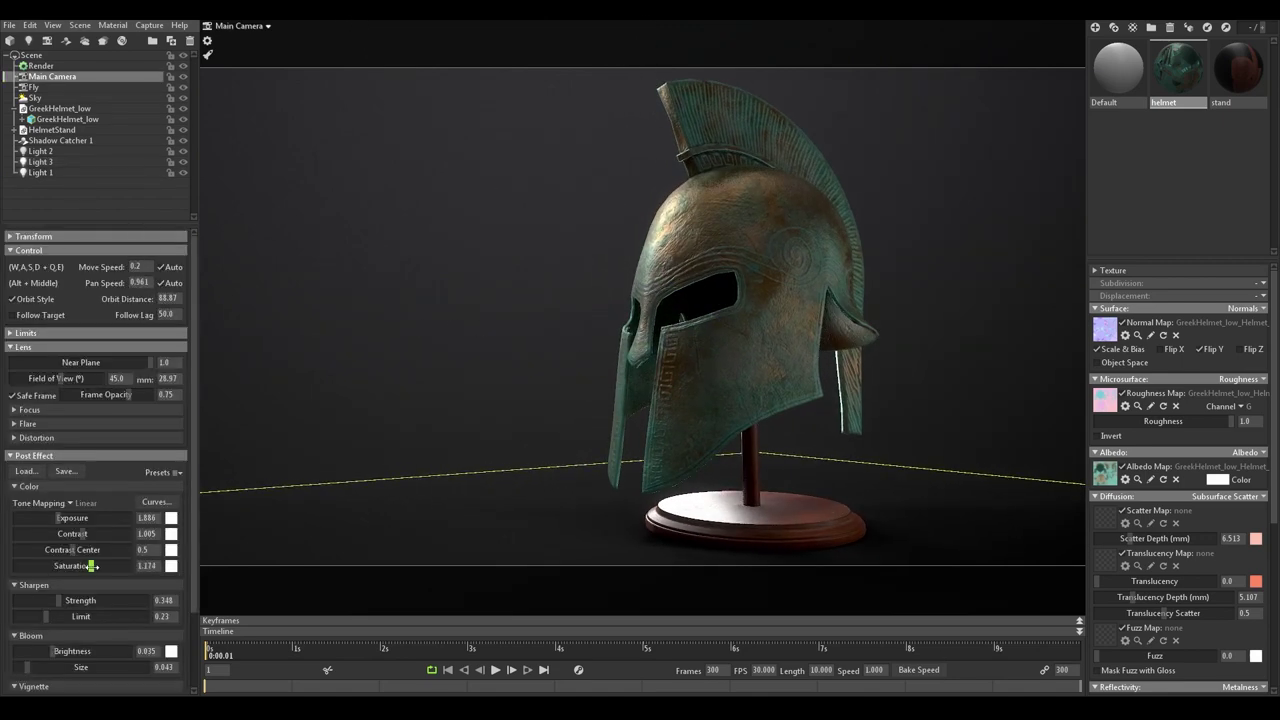
left_click(23, 347)
left_click_drag(108, 438, 112, 451)
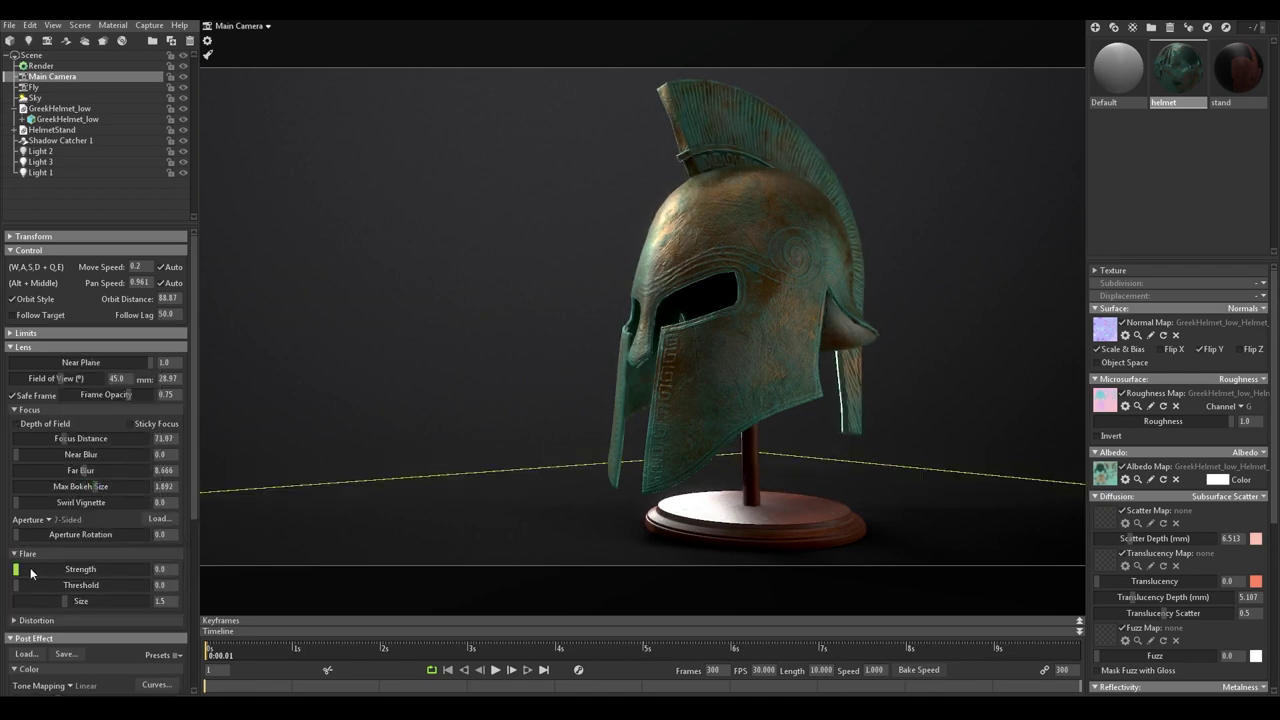
- Move Light 3 further left and brighten Light 2 to 1.077
left_click(40, 161)
left_click_drag(516, 271, 424, 268)
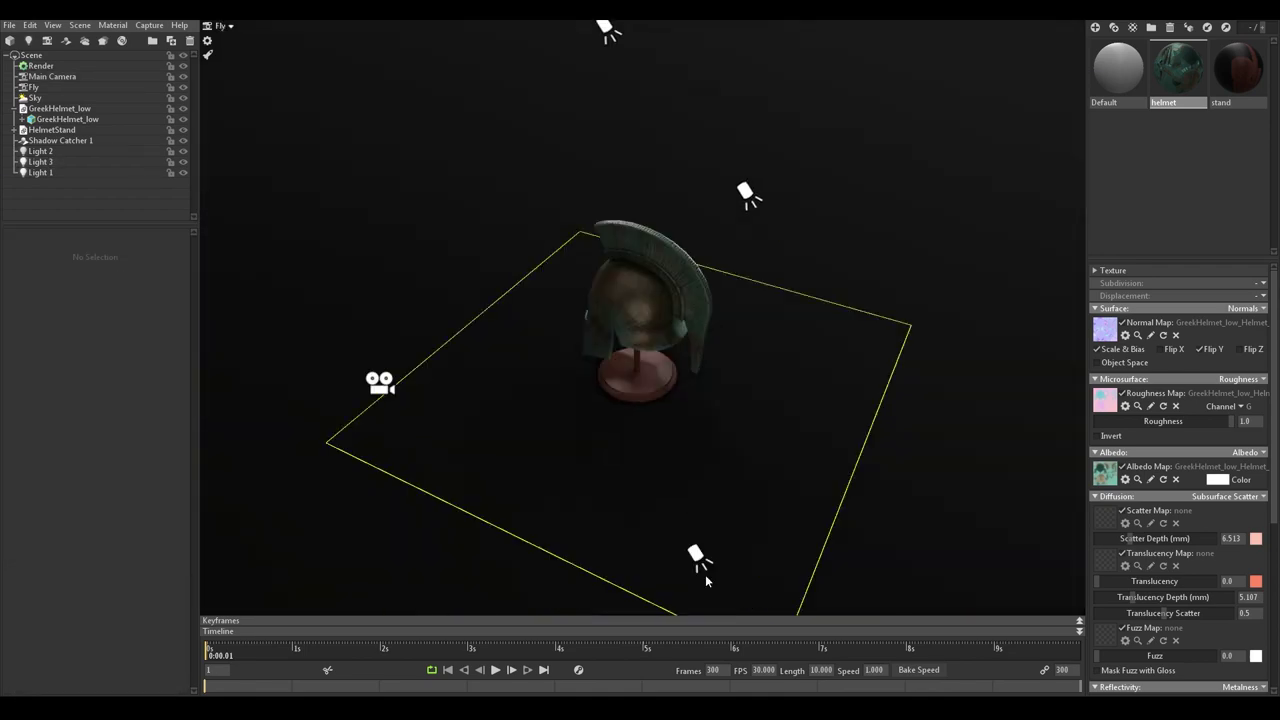
left_click(731, 465)
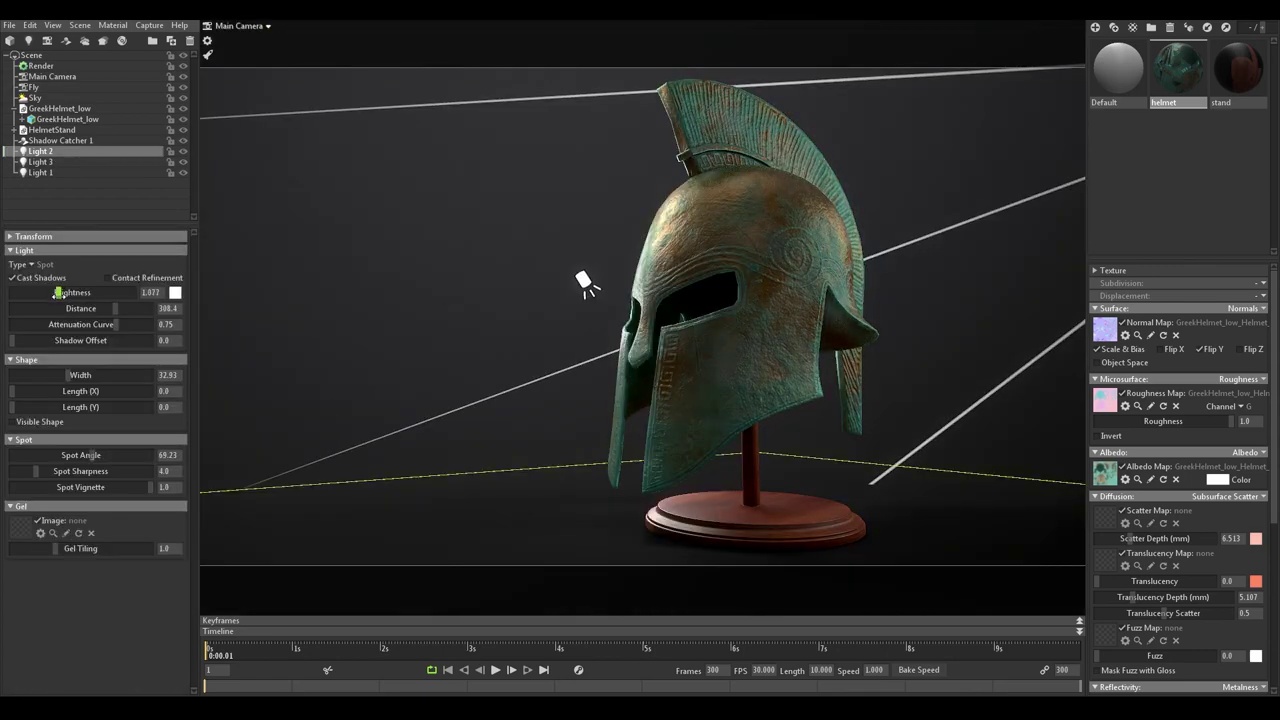
left_click(510, 299)
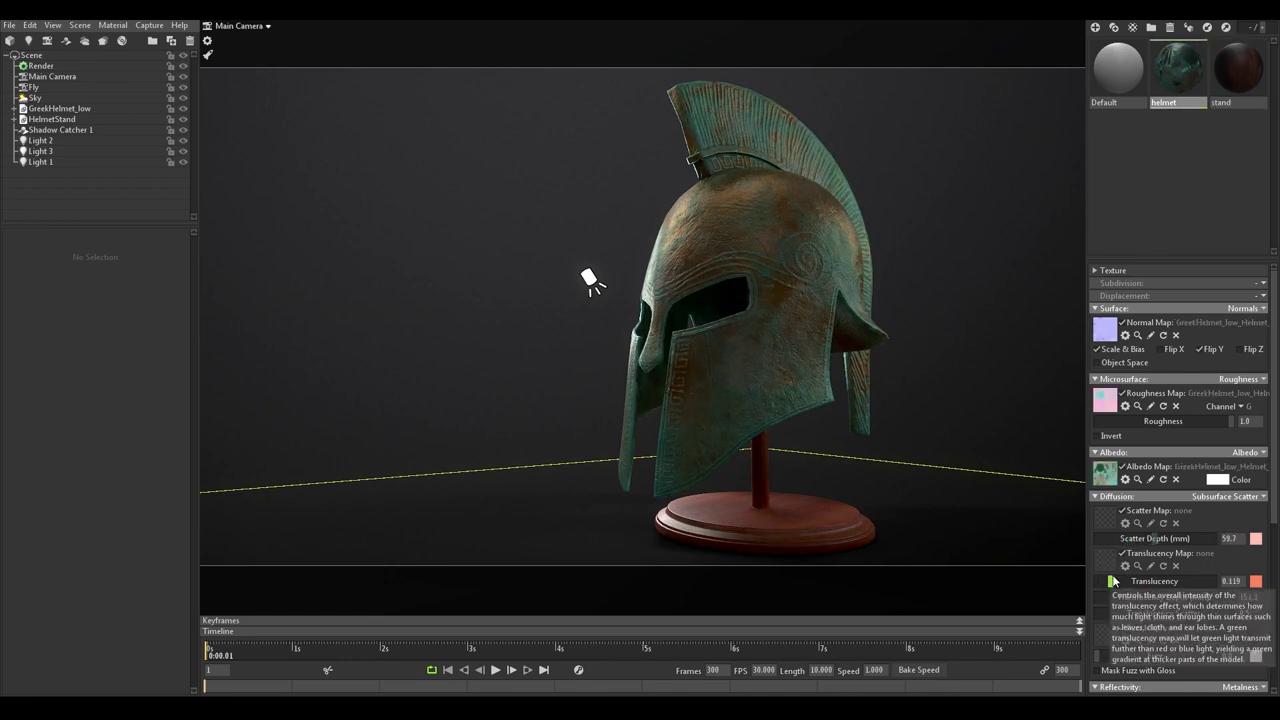
- Check the Fly camera's lens distortion settings and raise the render shadow resolution
left_click(140, 87)
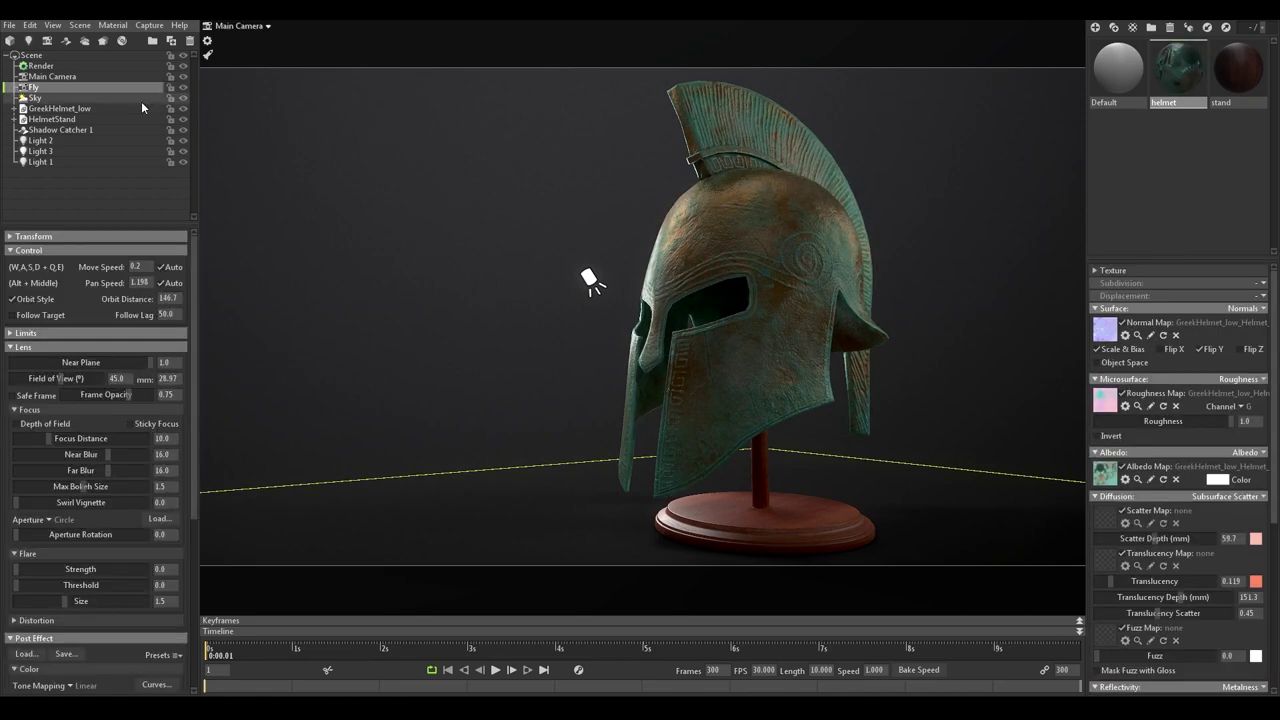
left_click(63, 620)
left_click(40, 65)
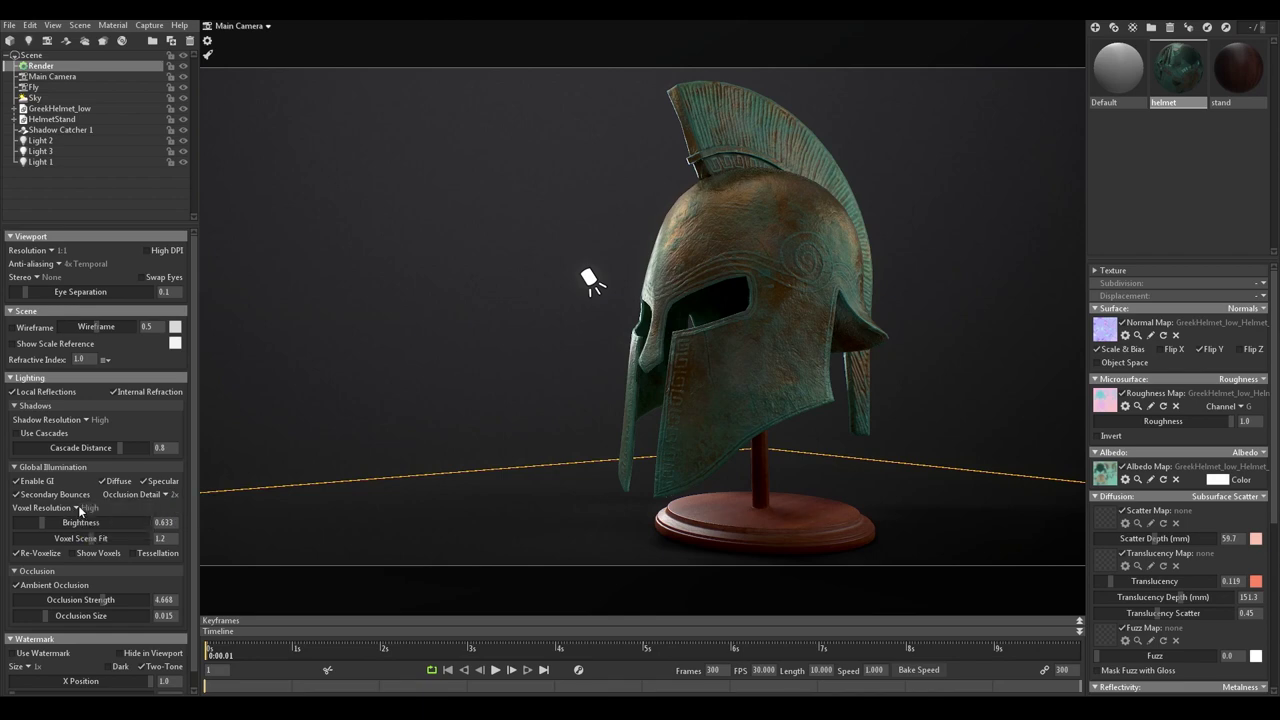
left_click(110, 432)
left_click(521, 290)
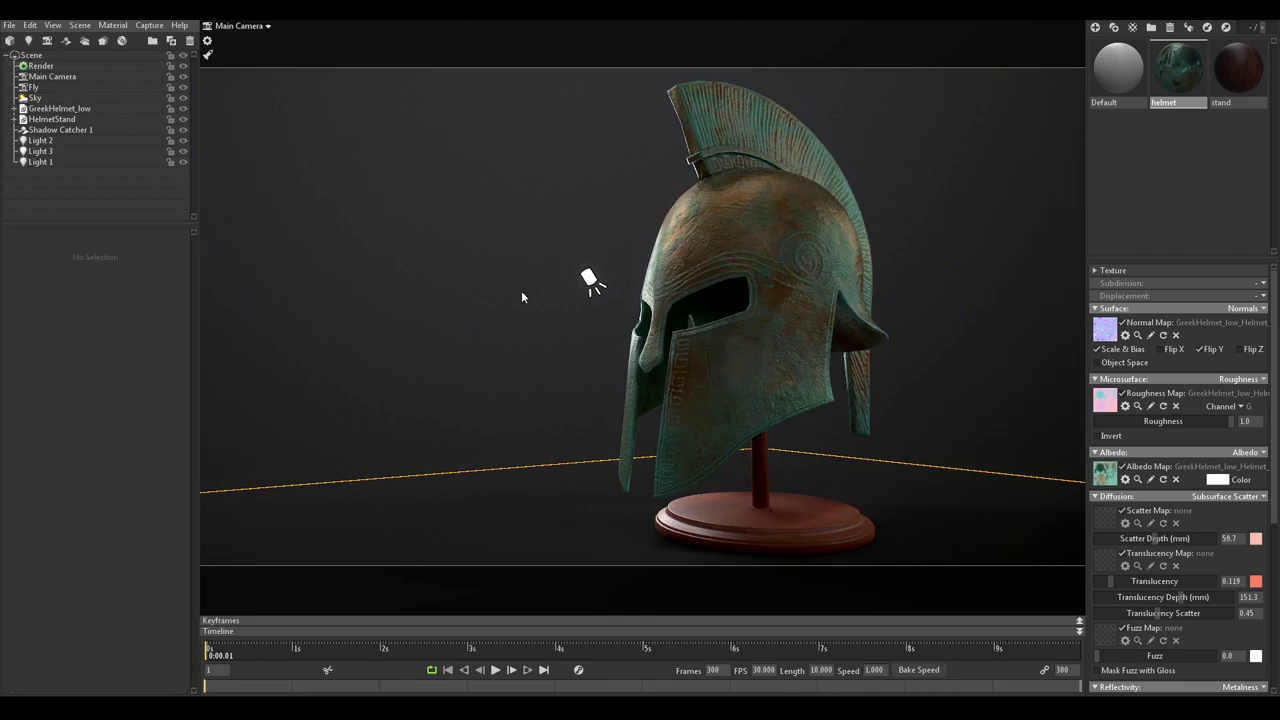
- Add spot light Light 4 and group Lights 1–3 into Light Set 1
left_click(238, 25)
left_click(250, 58)
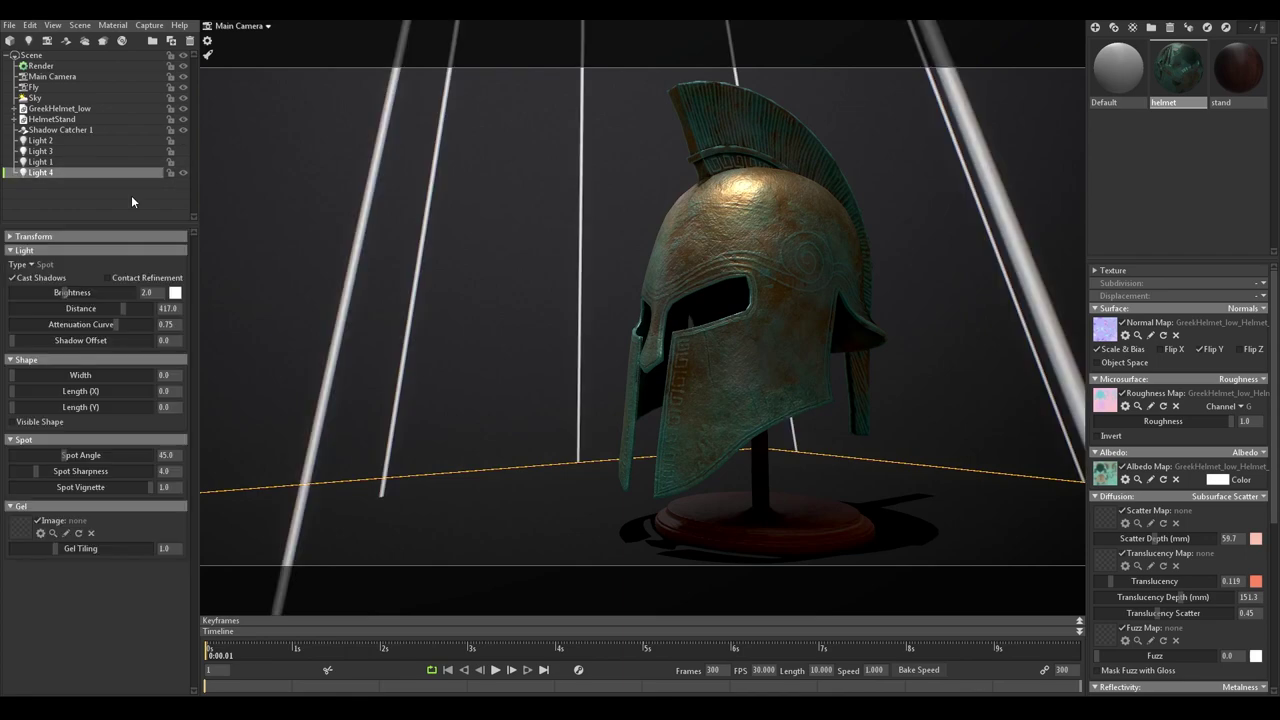
left_click(40, 161)
left_click(56, 143, "shift")
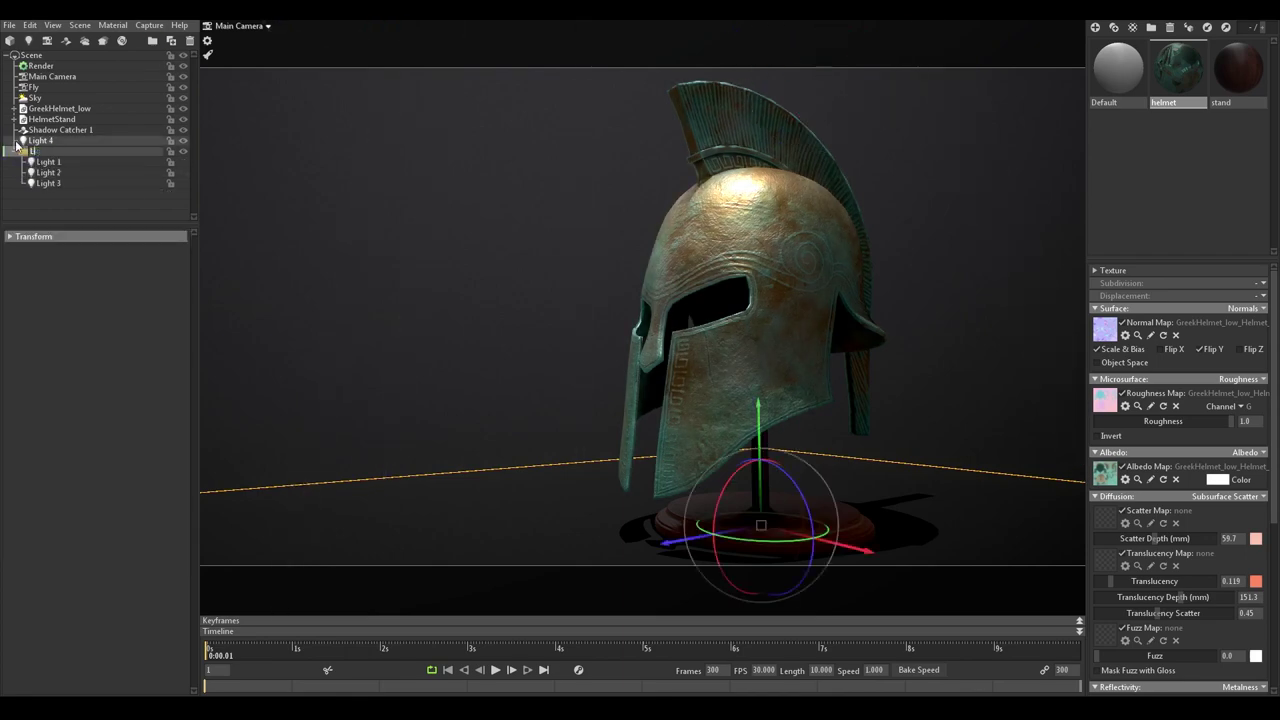
left_click(40, 140)
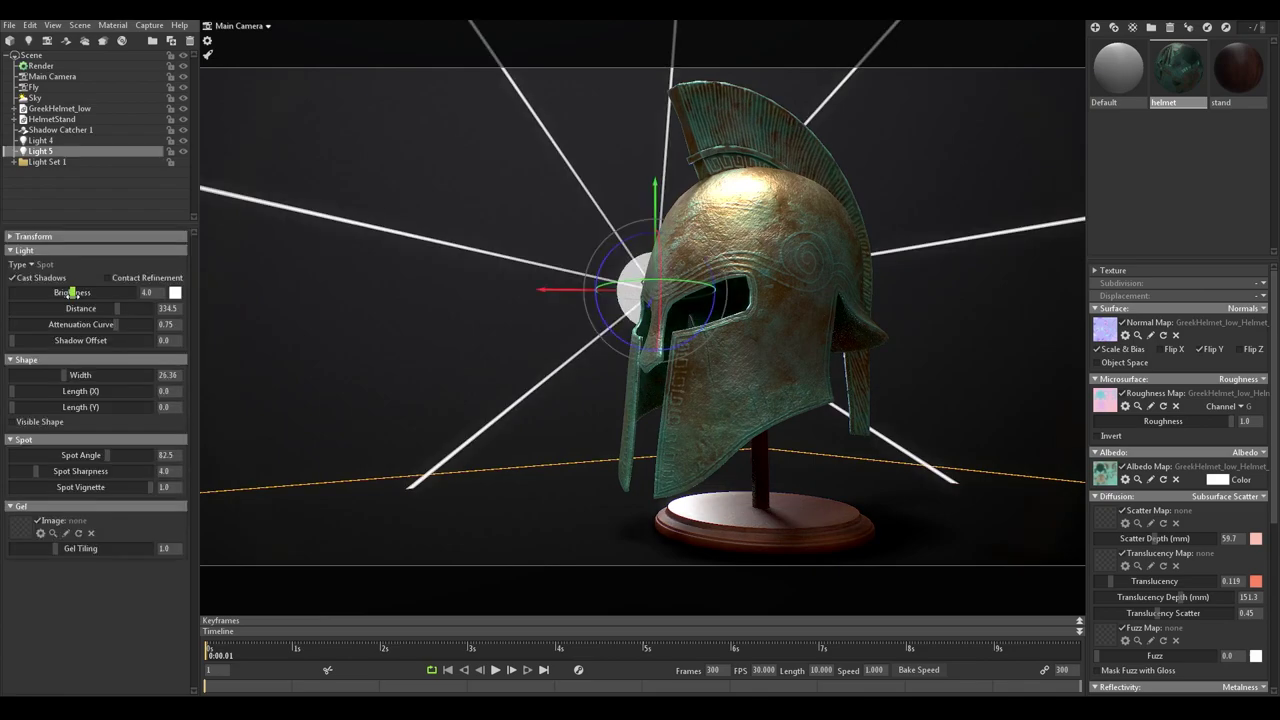
left_click(58, 99)
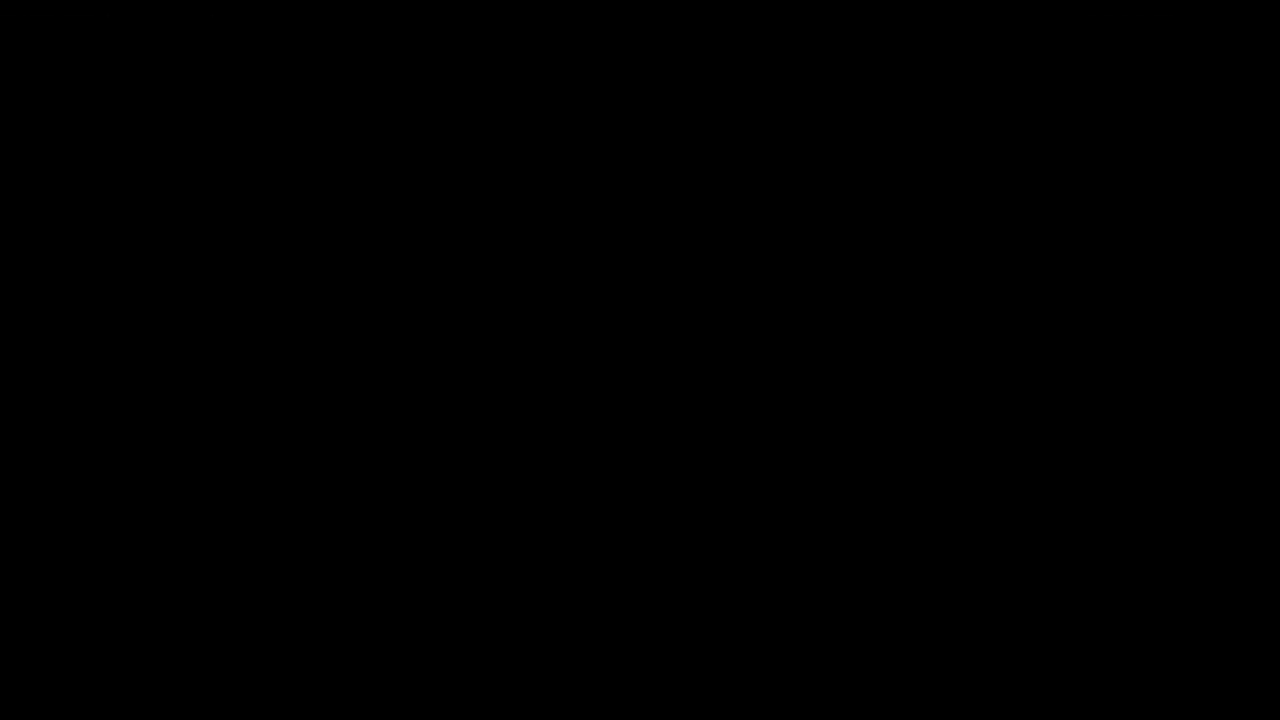